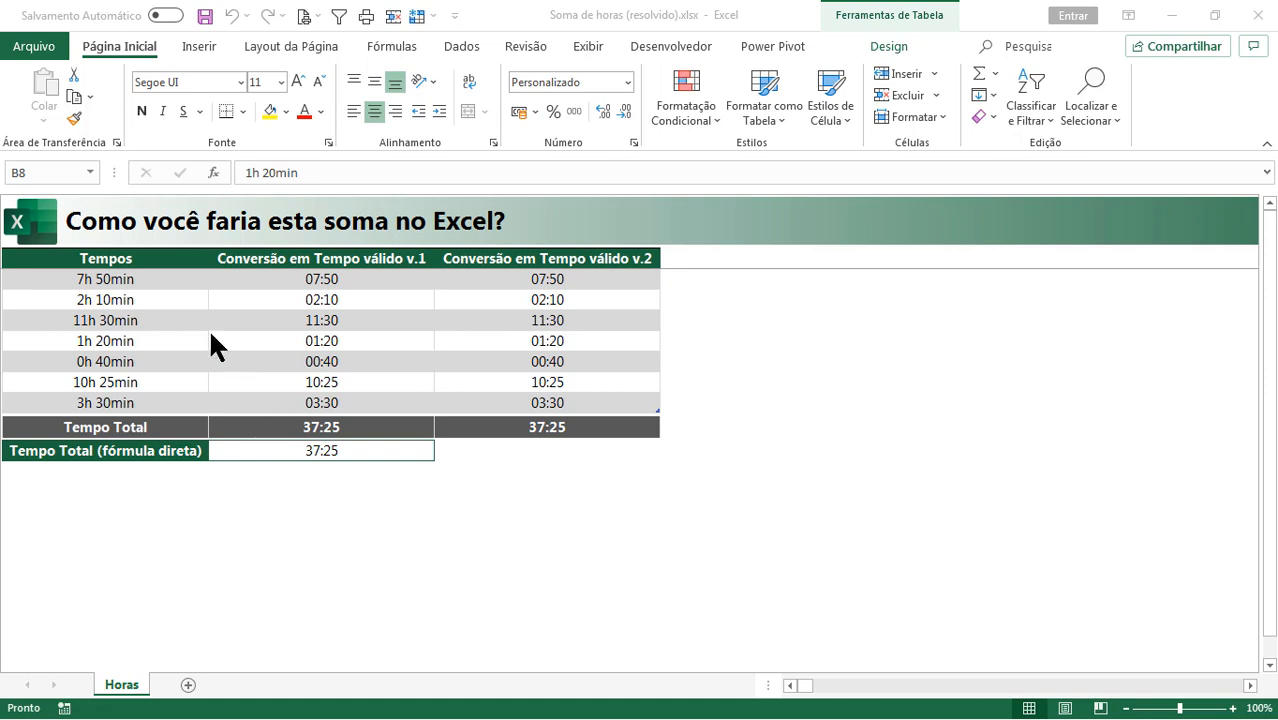
Step: Examine the text-style durations in the Tempos column, including the contents of its first cell
click(140, 258)
drag(148, 279, 160, 403)
click(157, 279)
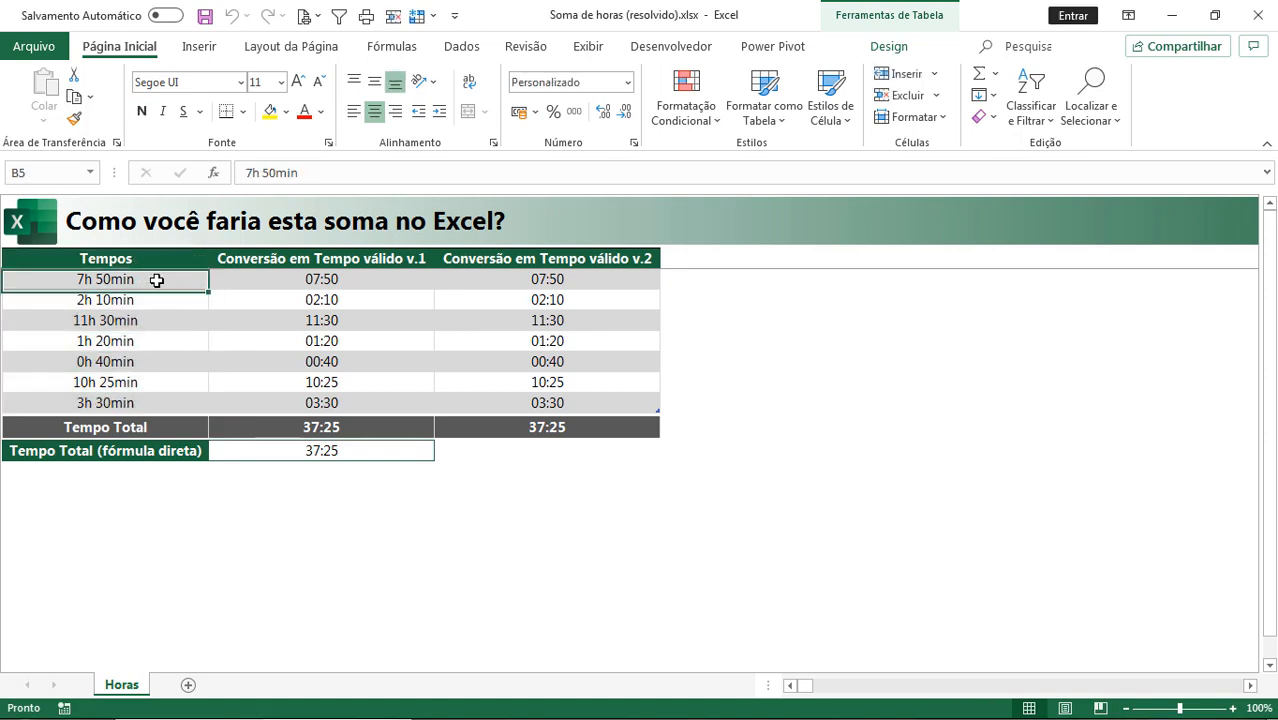
click(162, 403)
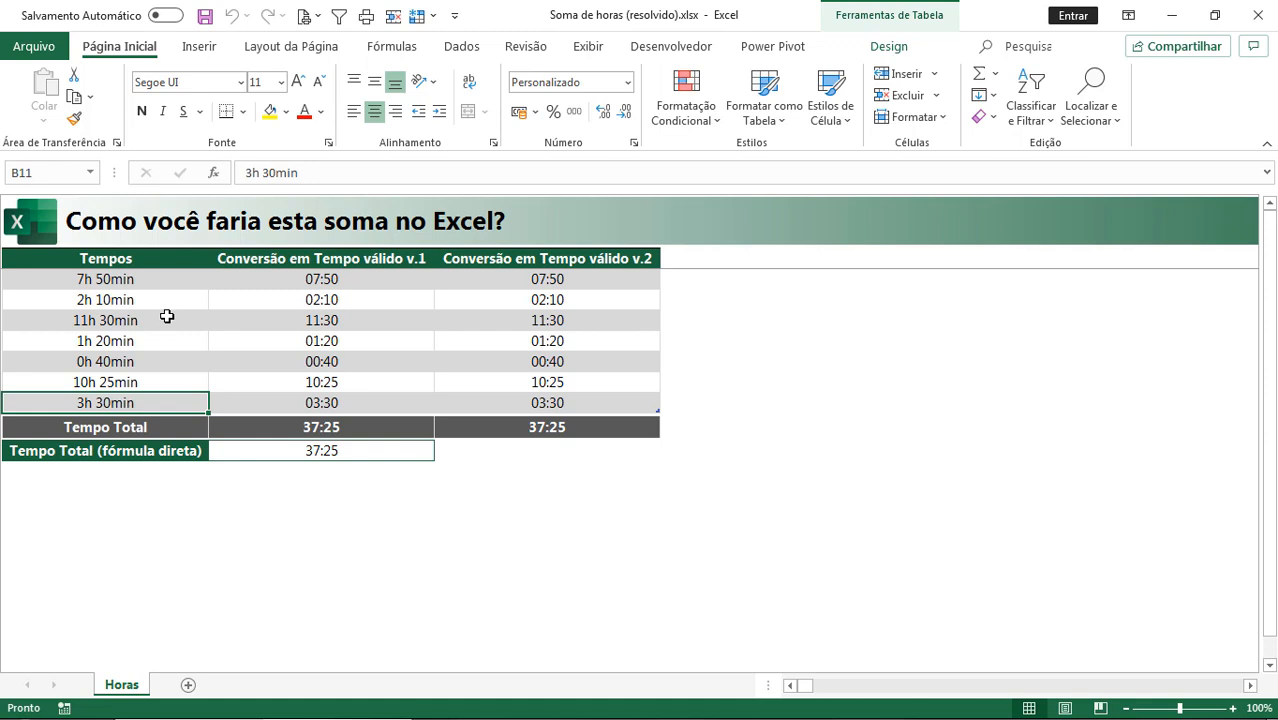
double_click(154, 279)
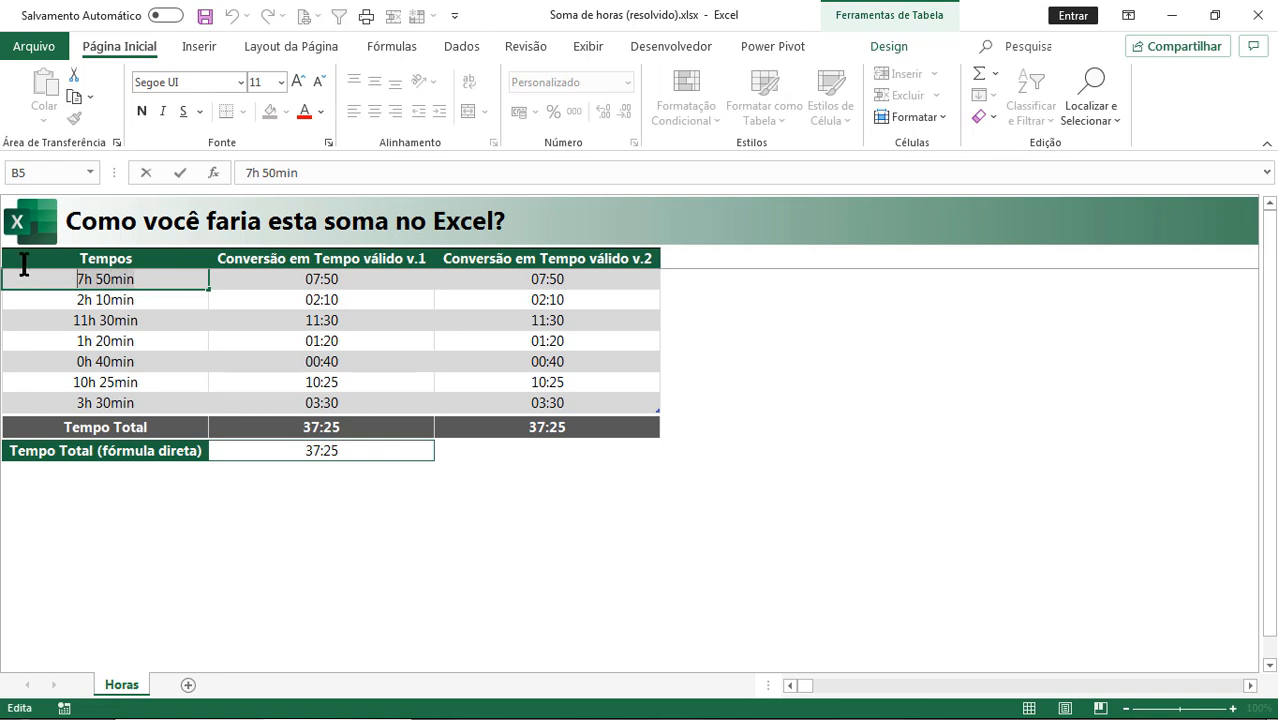
drag(150, 282, 66, 275)
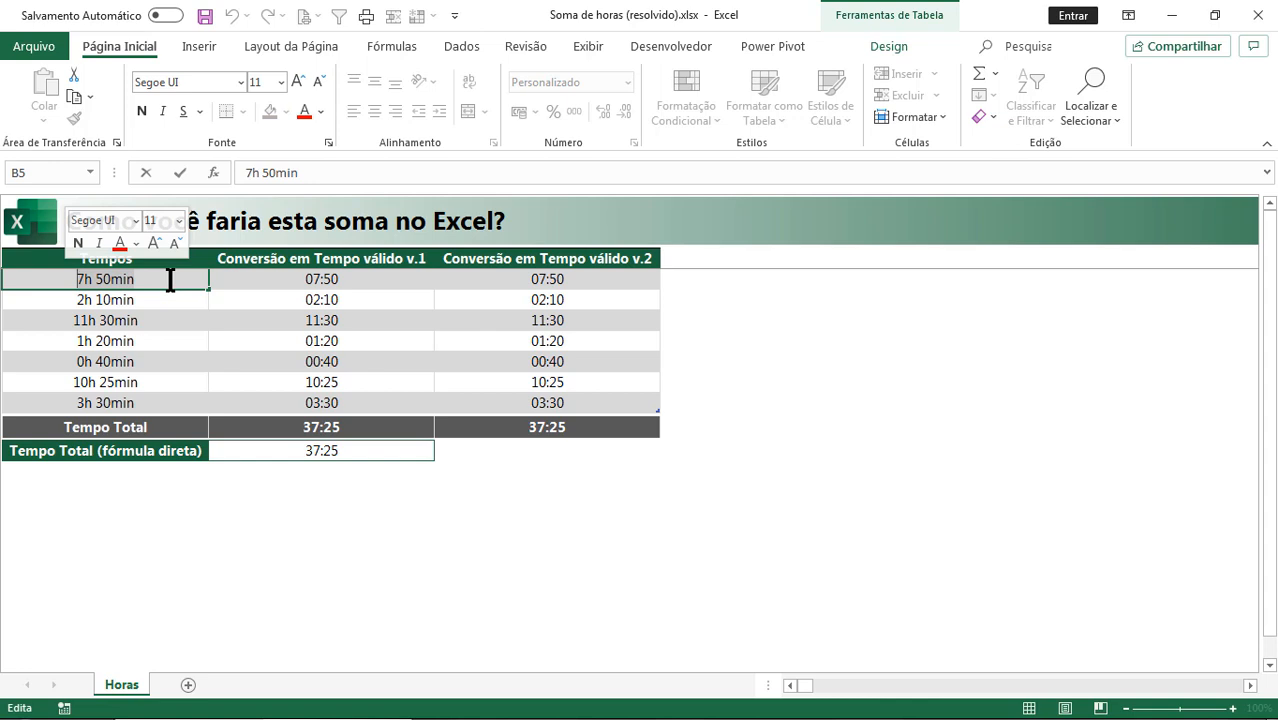
key(Escape)
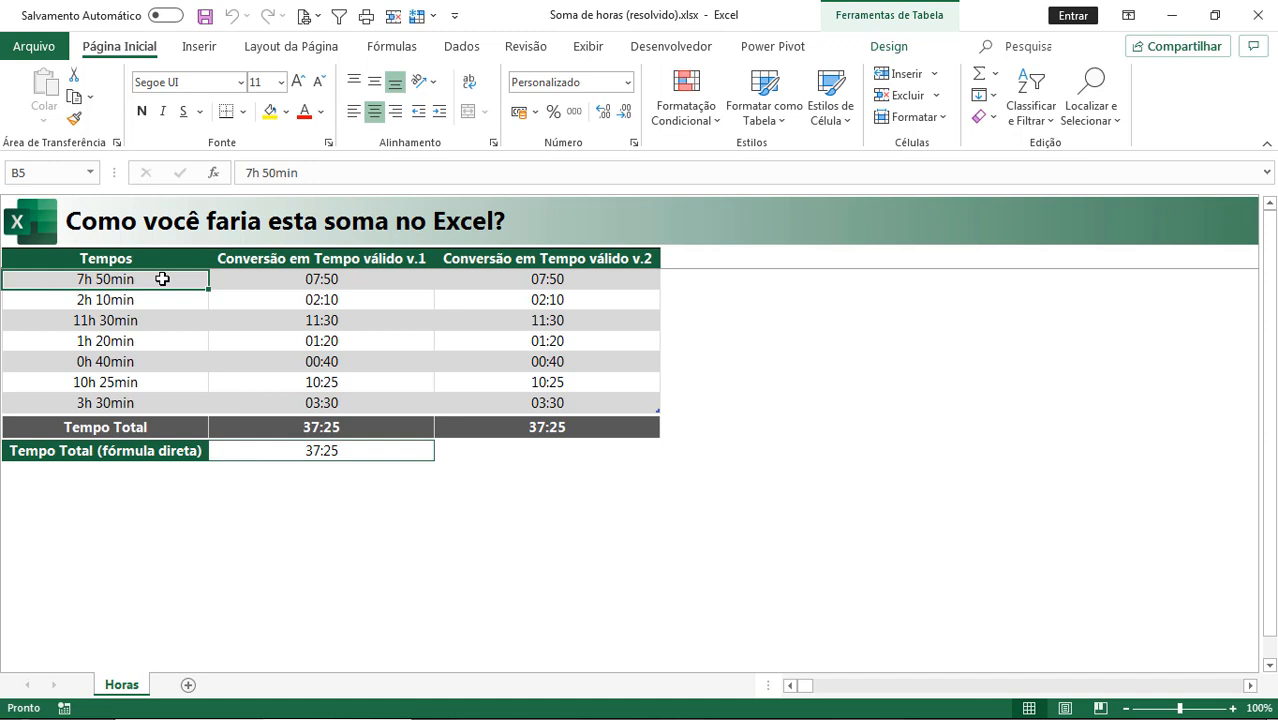
Step: Select all the Tempos durations and check which summary calculations the status bar is set to show
drag(151, 278, 157, 403)
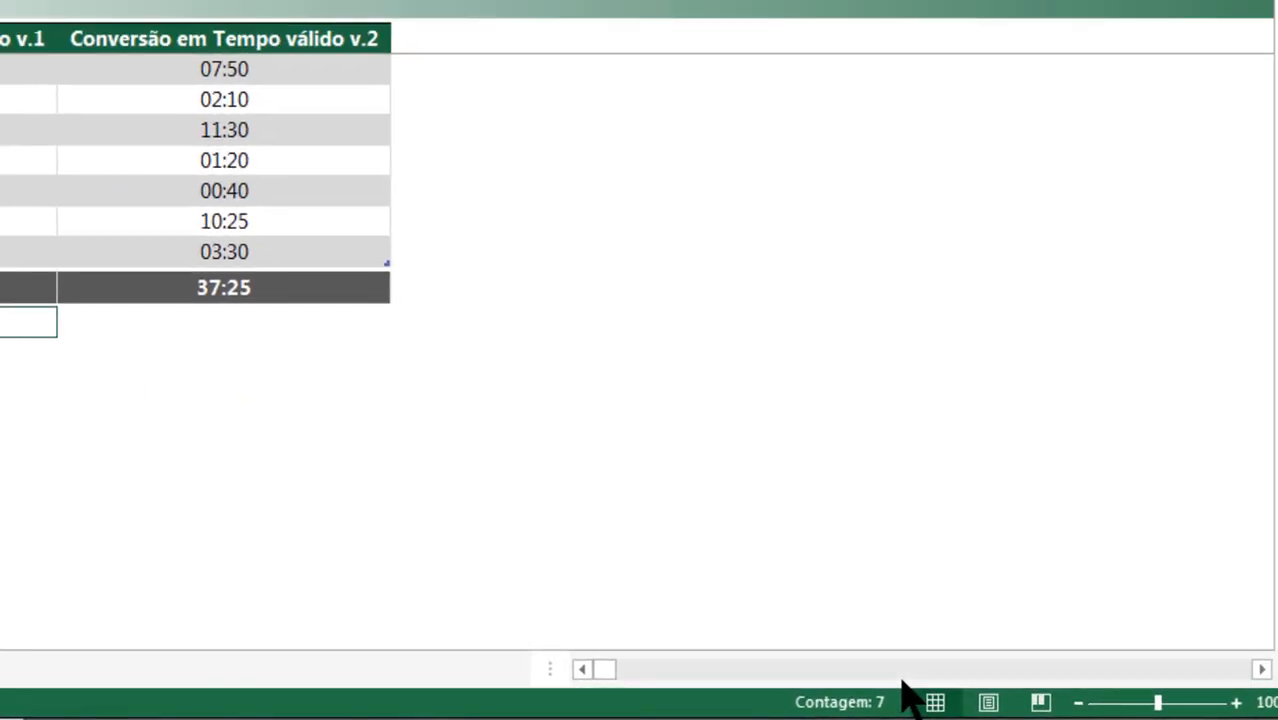
right_click(768, 704)
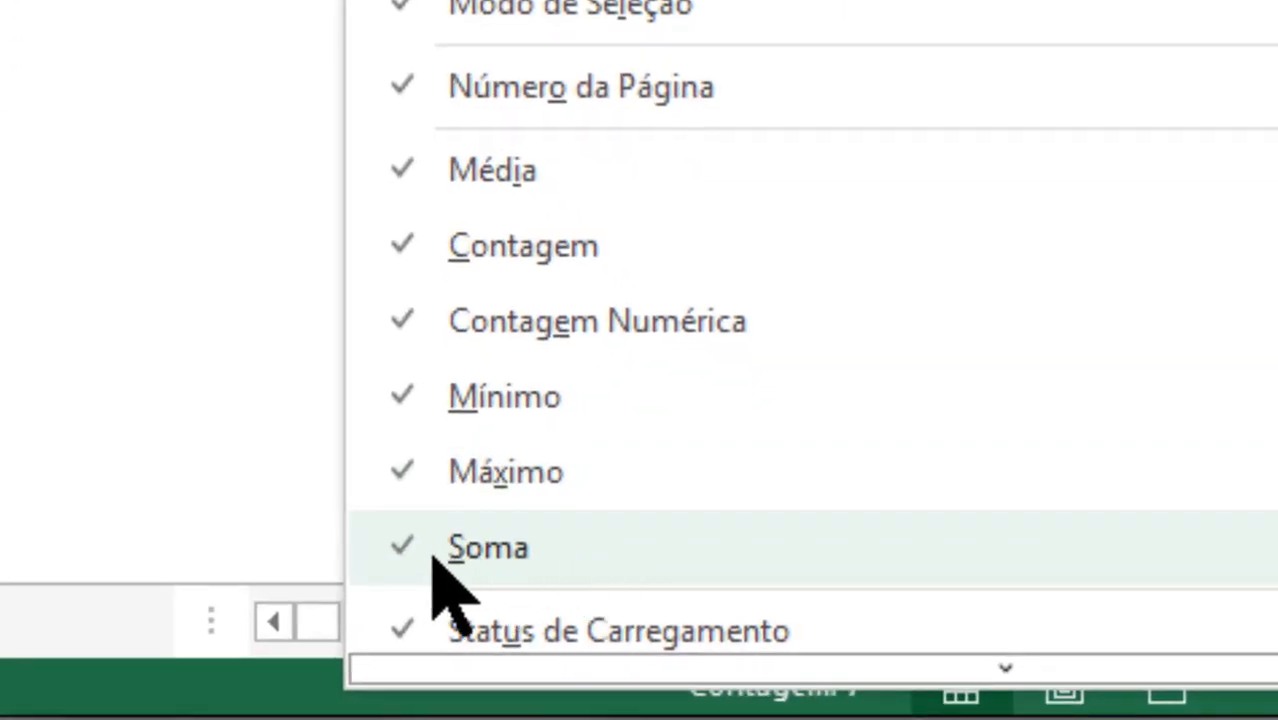
click(14, 392)
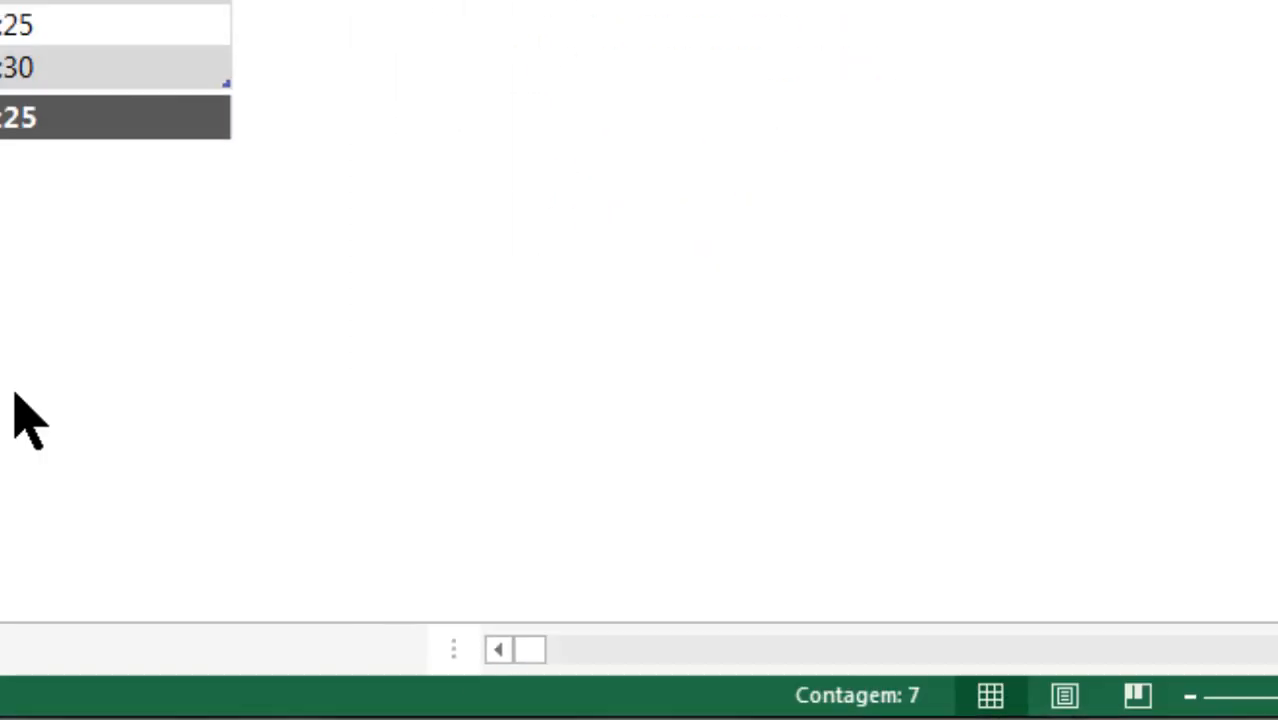
click(314, 318)
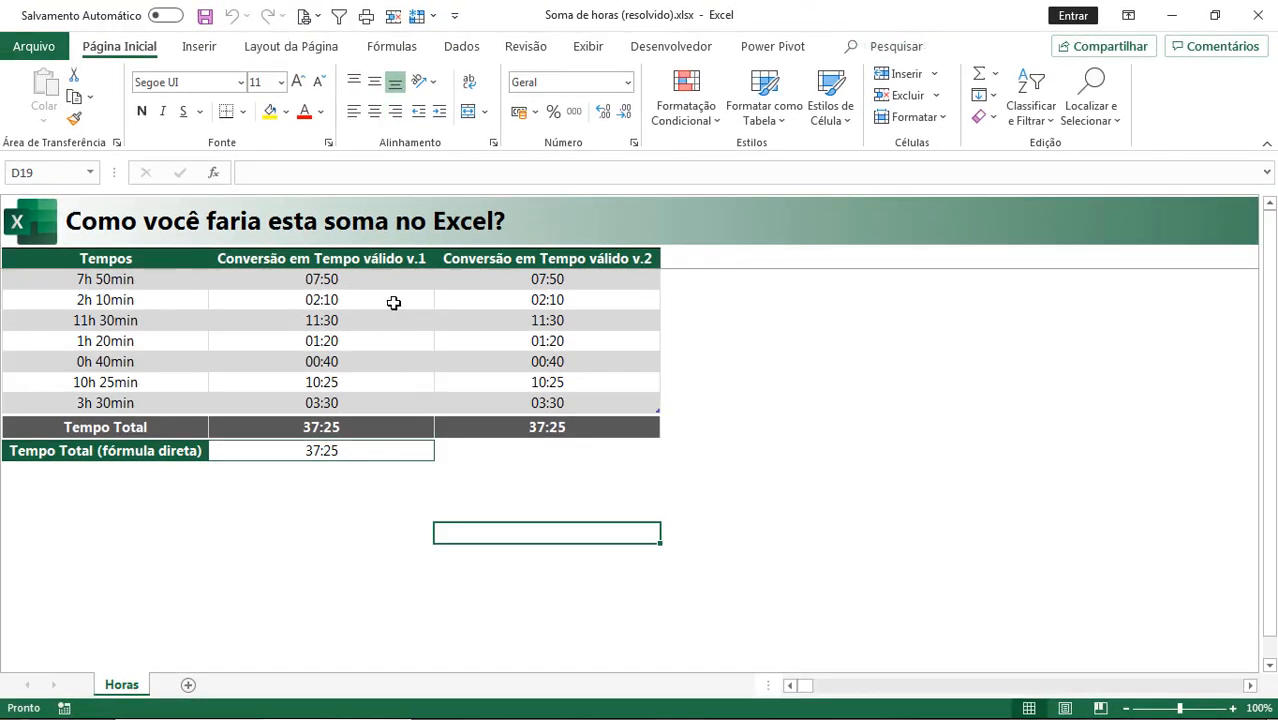
Step: Check the status bar summaries for the converted times under Conversão em Tempo válido v.1
click(403, 266)
click(466, 268)
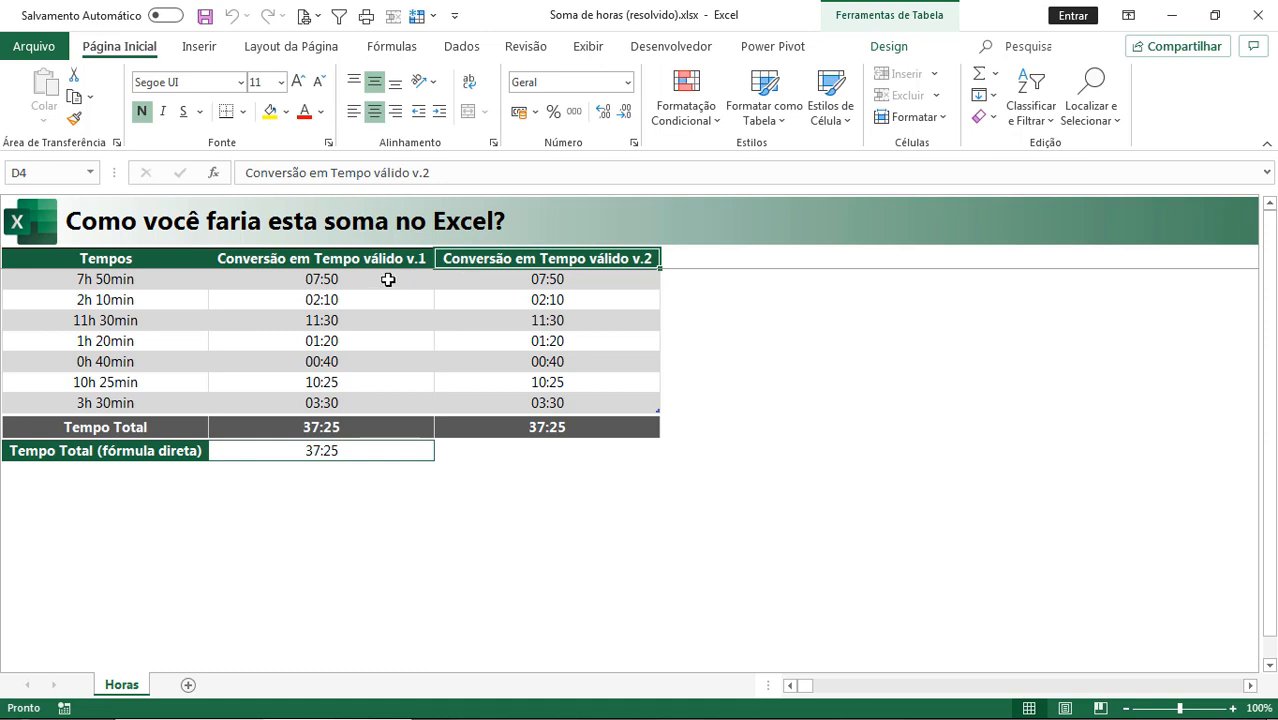
drag(388, 279, 382, 400)
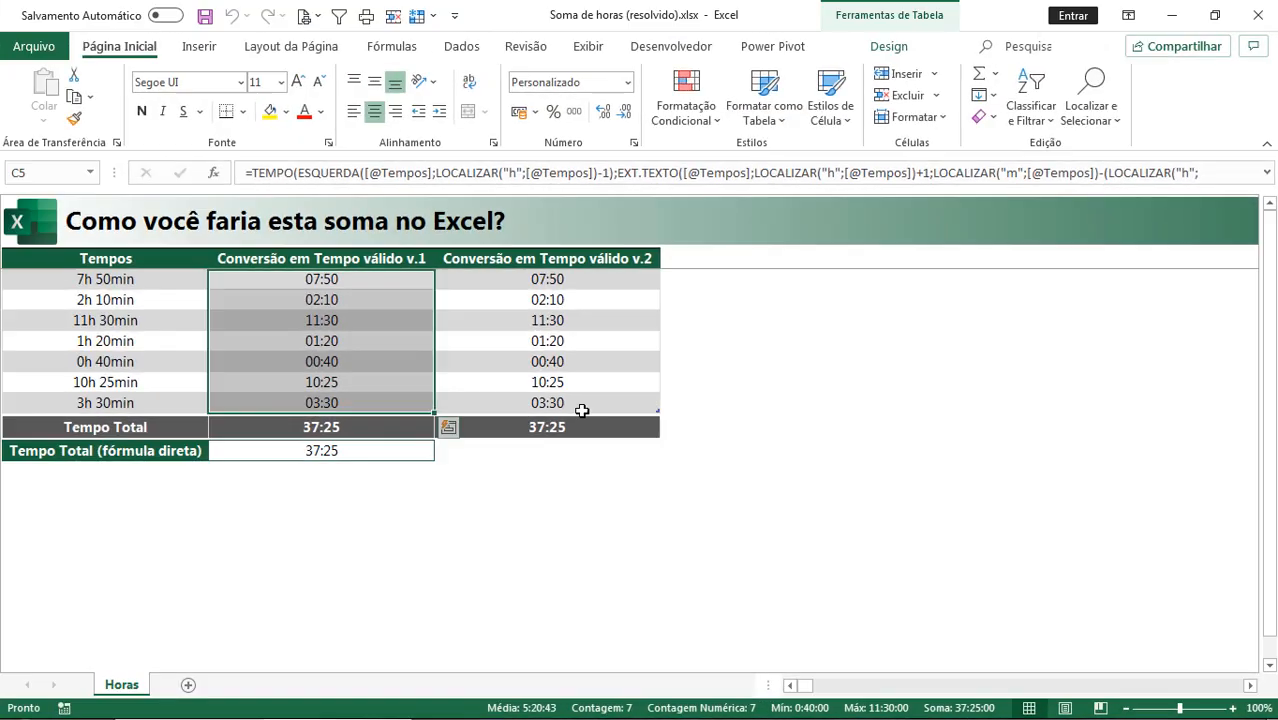
click(548, 515)
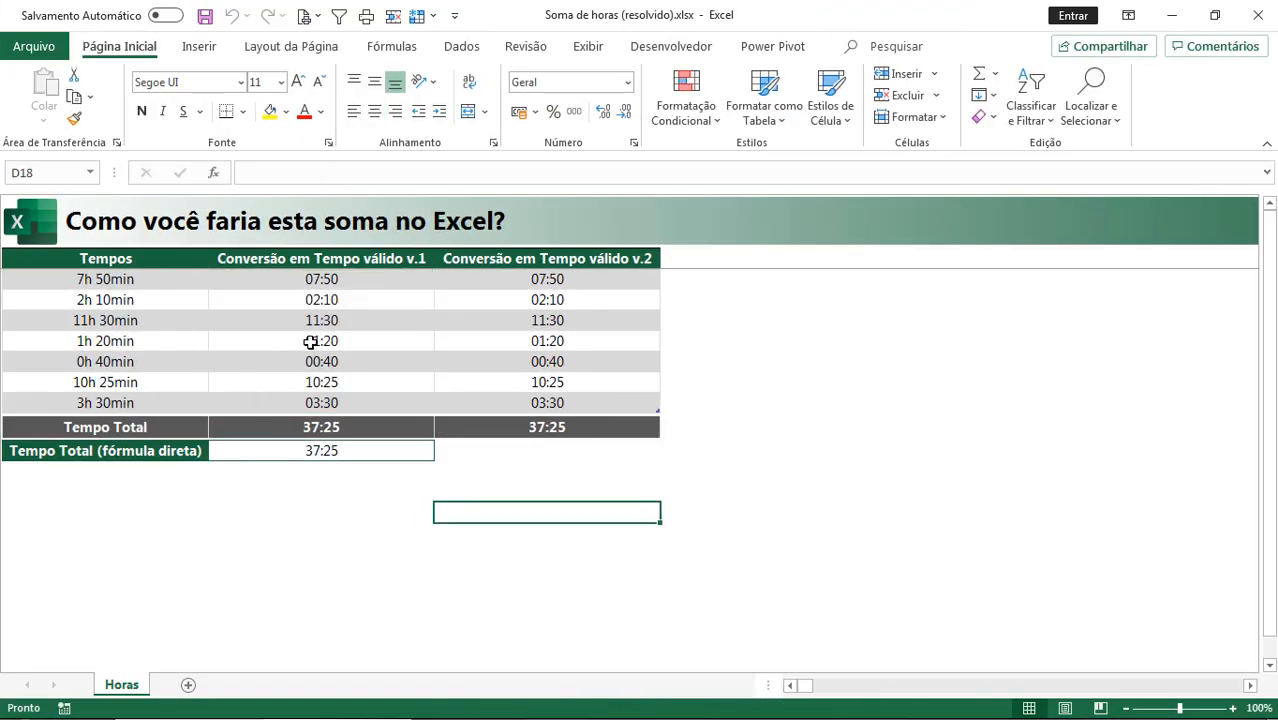
Step: Compare the Tempos texts with their v.1 conversions and inspect the formulas behind Tempo Total and Tempo Total (fórmula direta)
drag(155, 279, 155, 396)
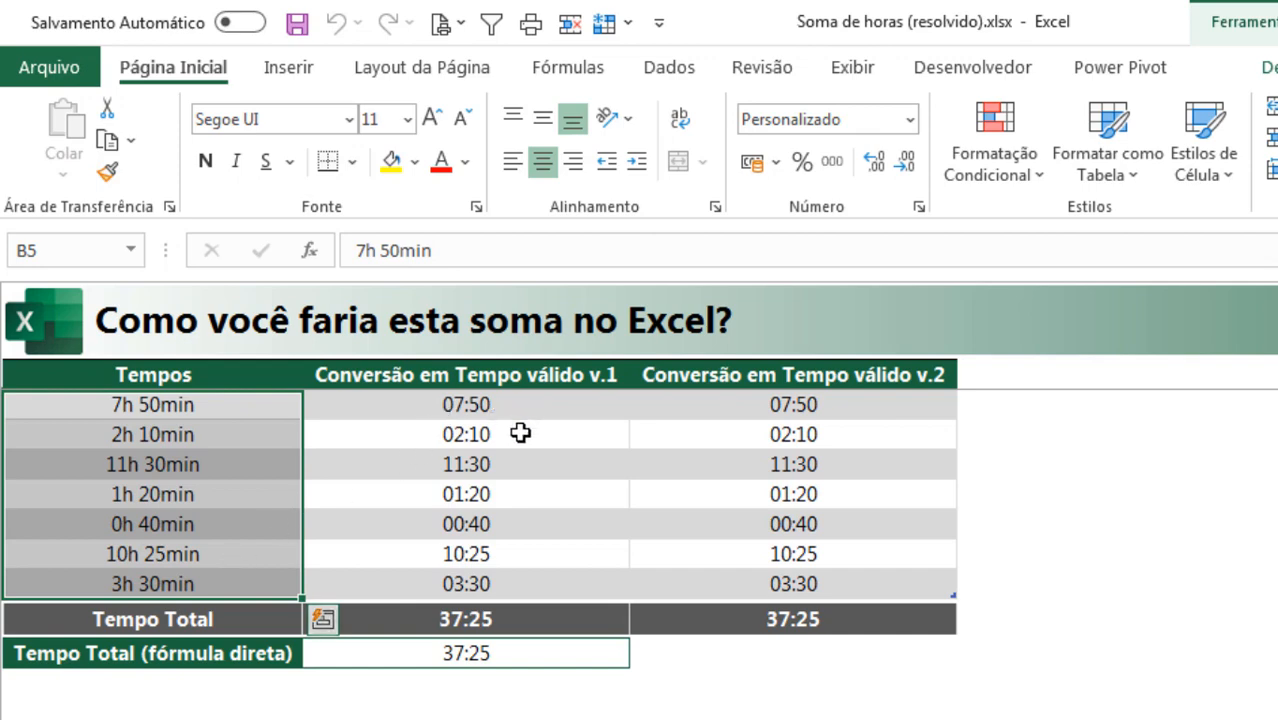
click(240, 405)
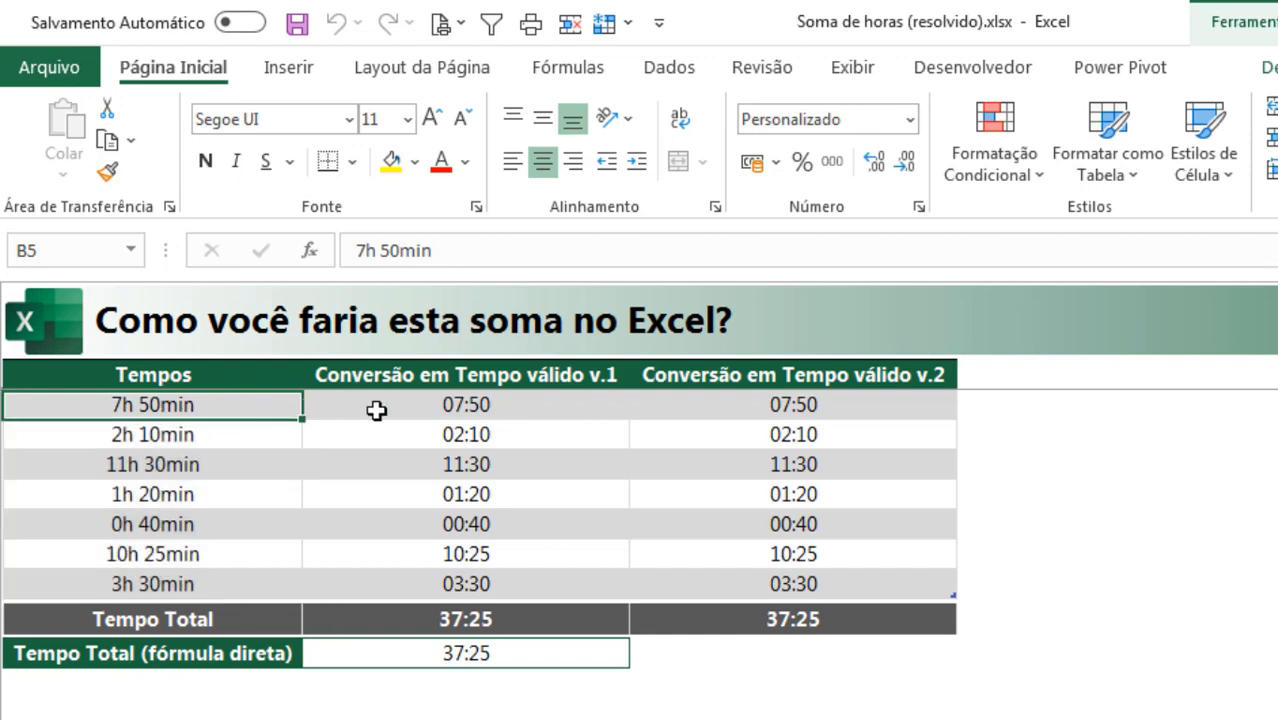
click(414, 405)
click(466, 555)
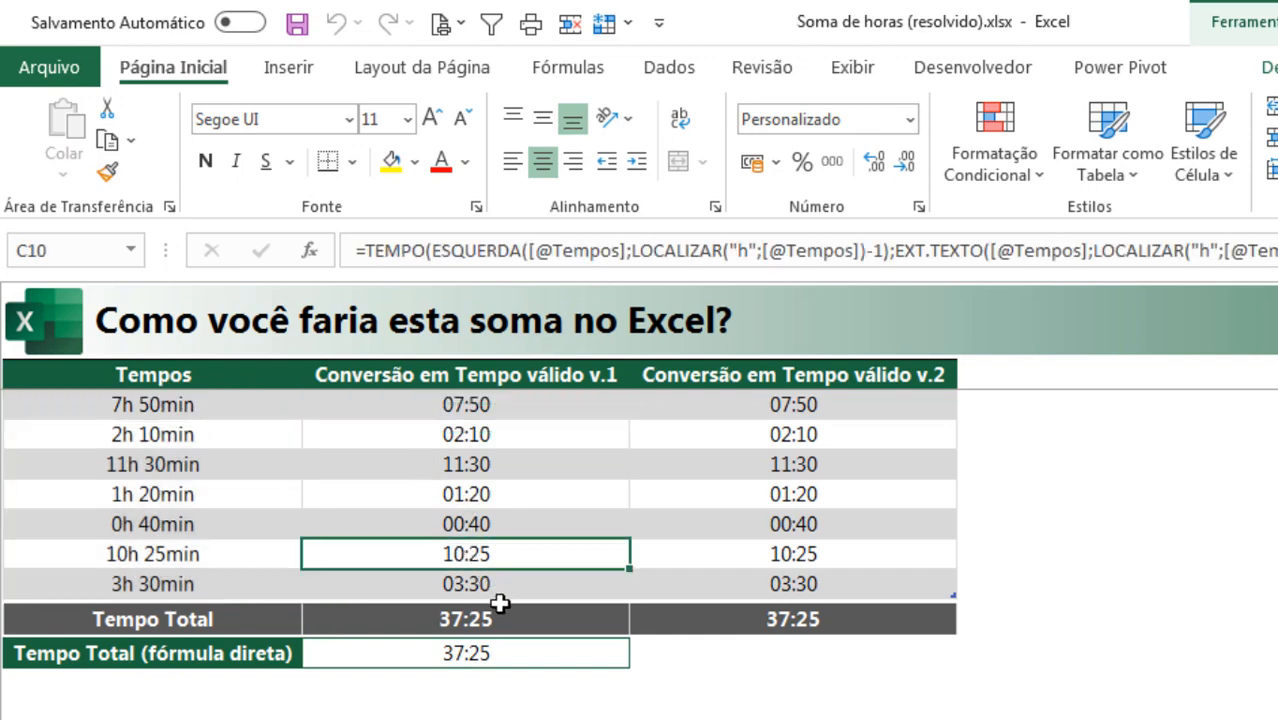
click(511, 615)
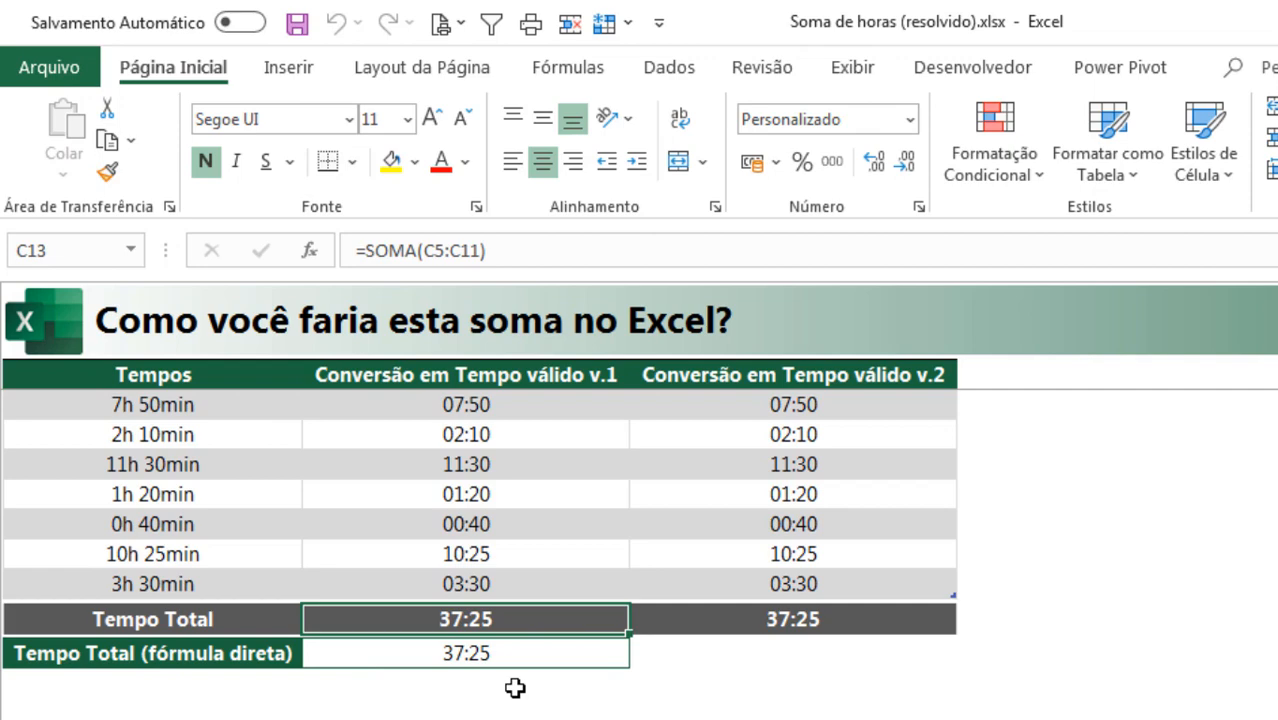
click(502, 656)
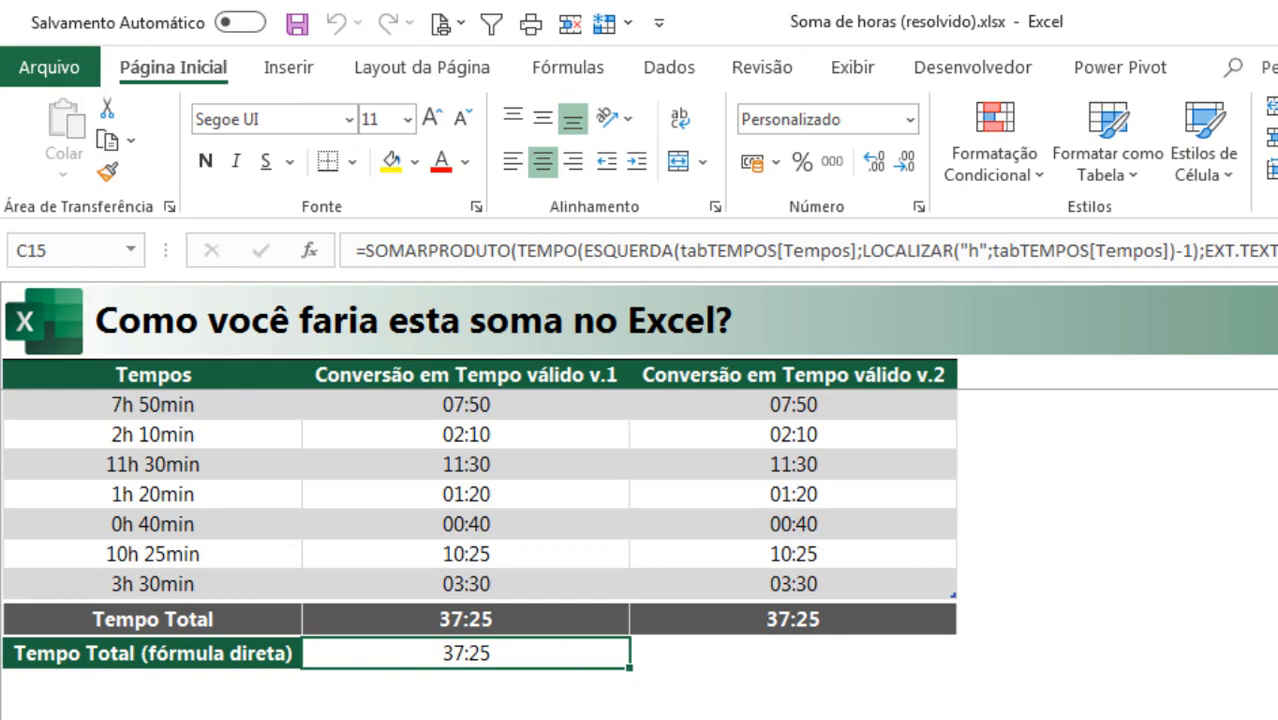
Step: Look up the arguments of the TEMPO and DATA functions in empty cells below the table, discarding each entry
click(766, 719)
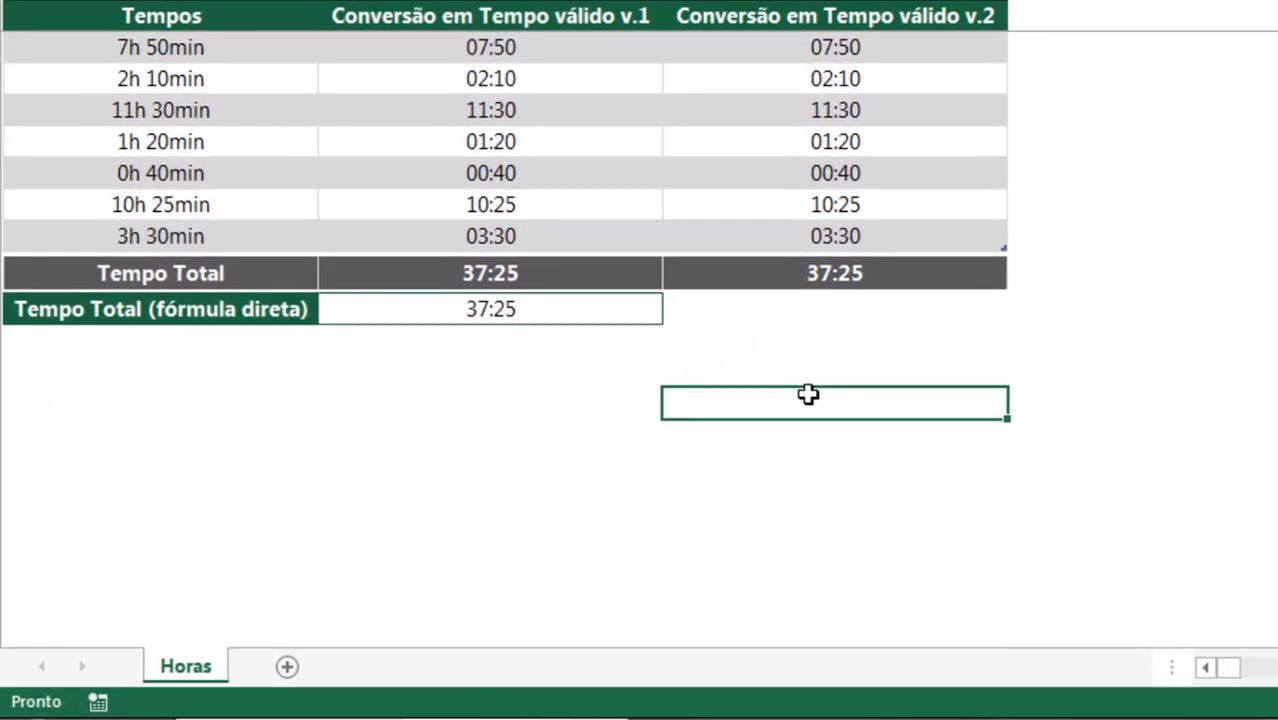
click(516, 399)
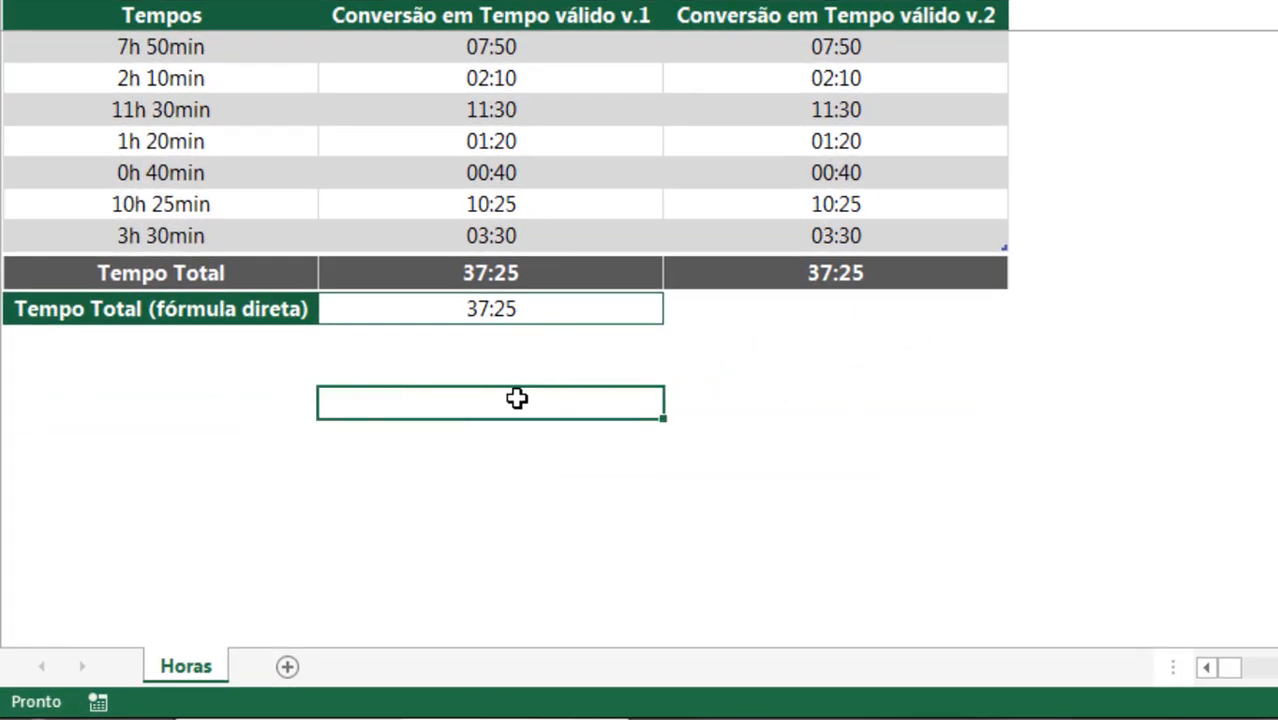
text(=TEM)
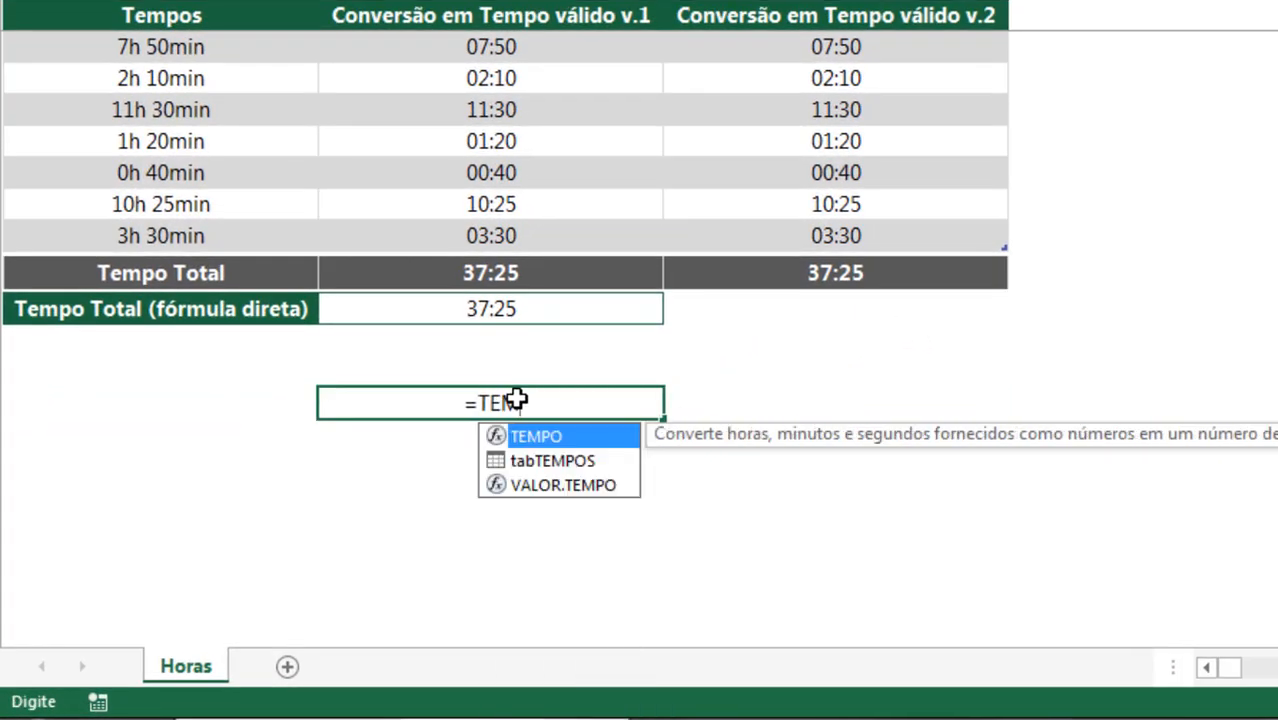
key(Tab)
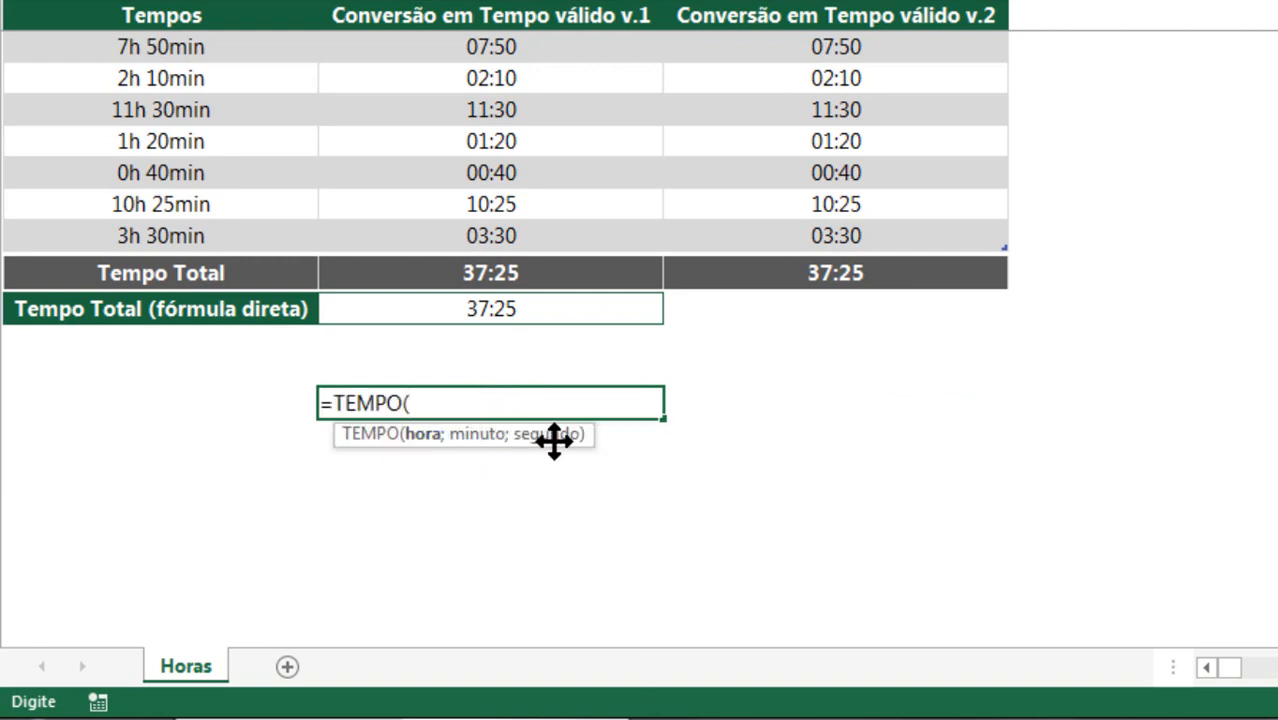
key(Escape)
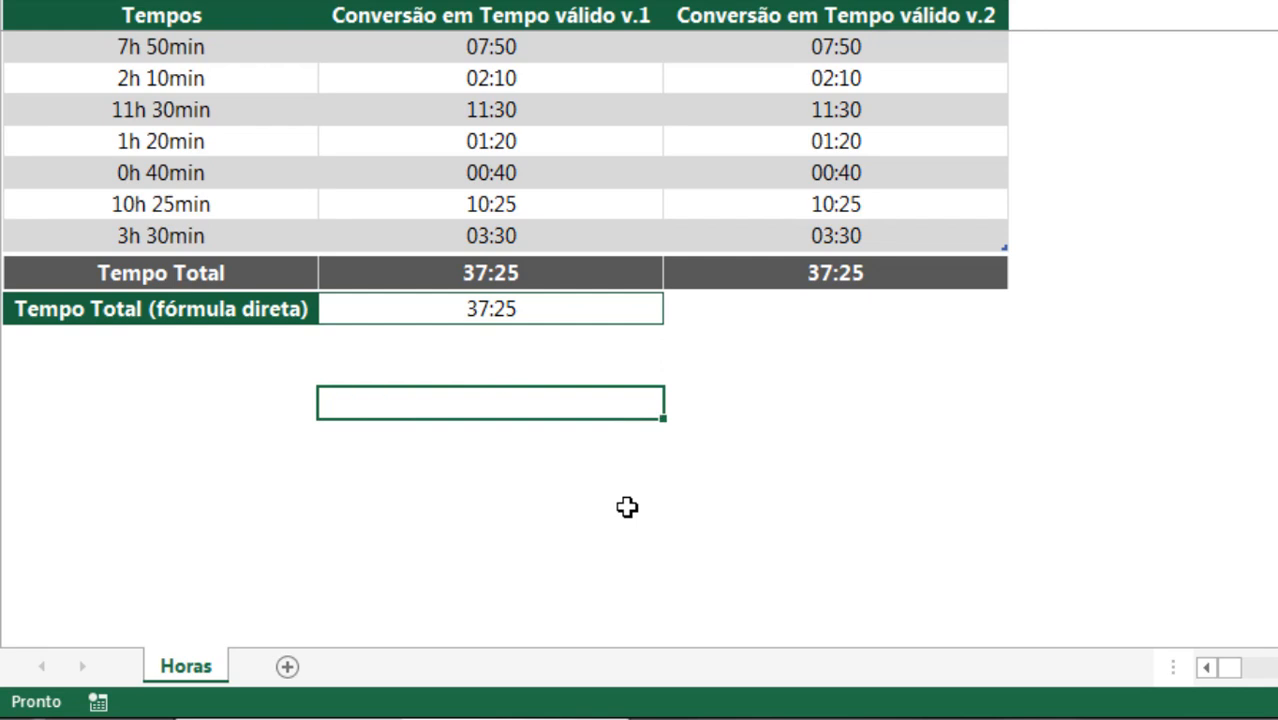
text(=DATA()
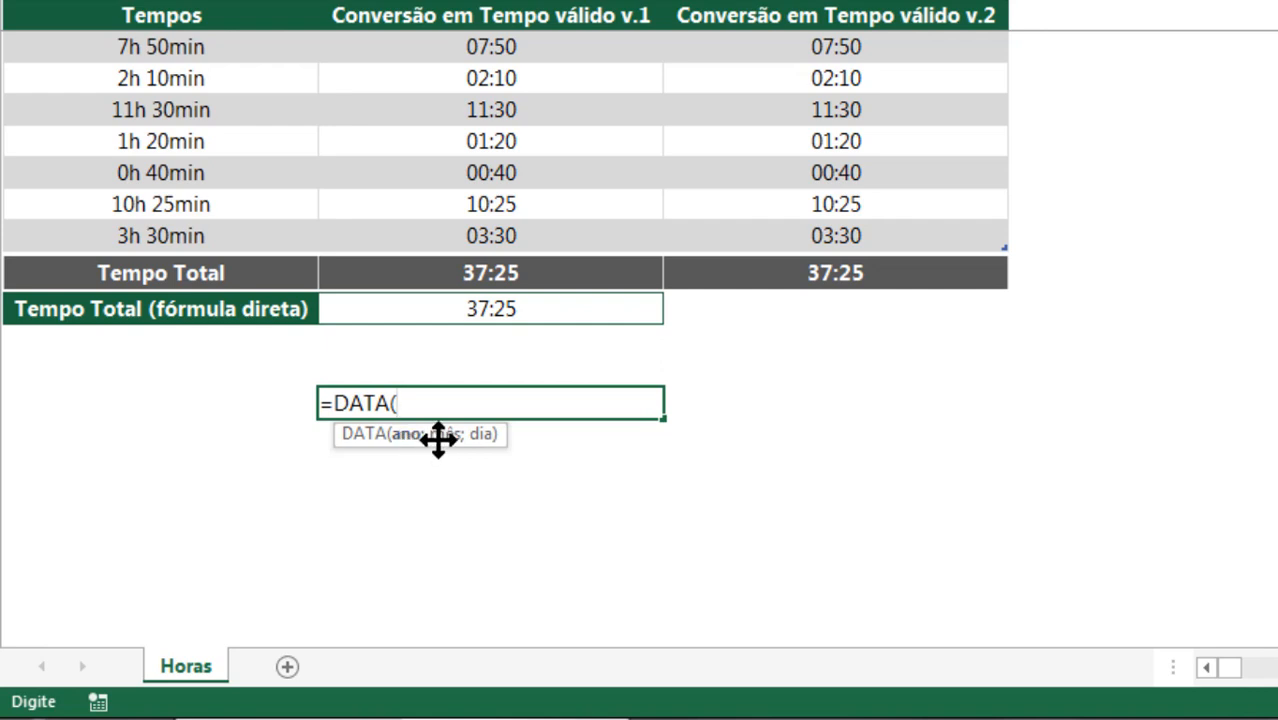
key(Escape)
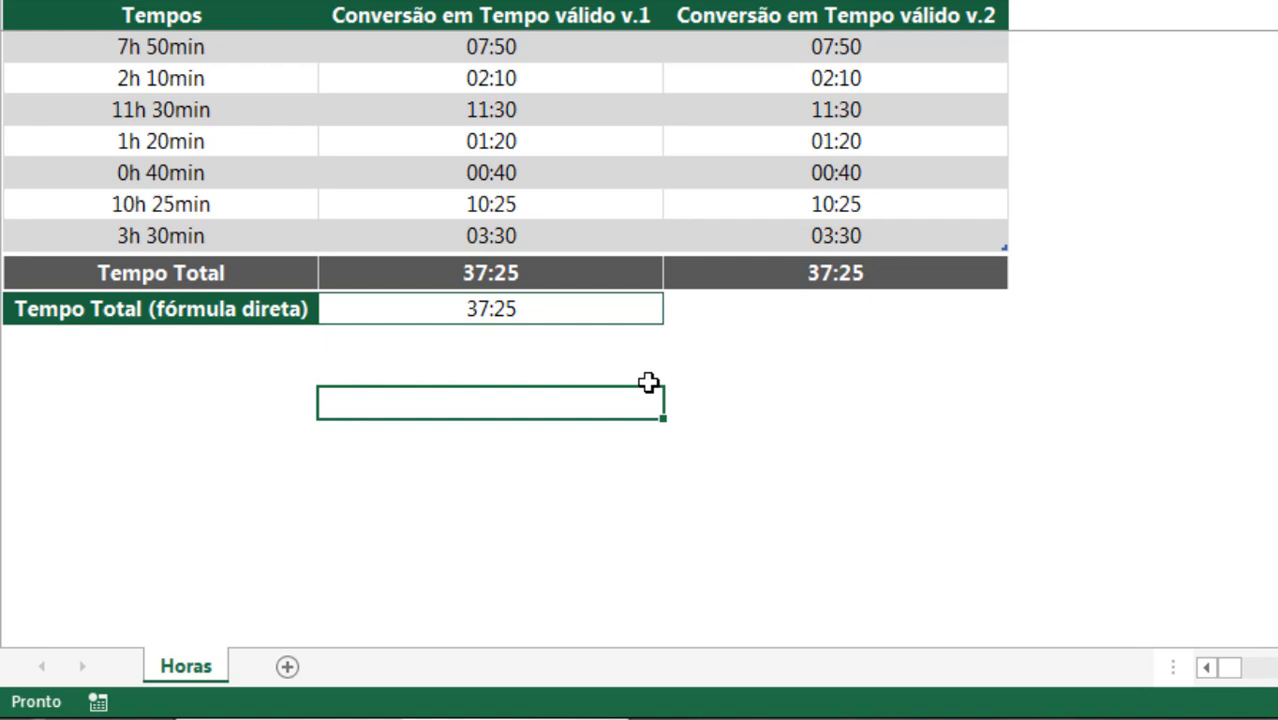
click(605, 374)
text(=TEM)
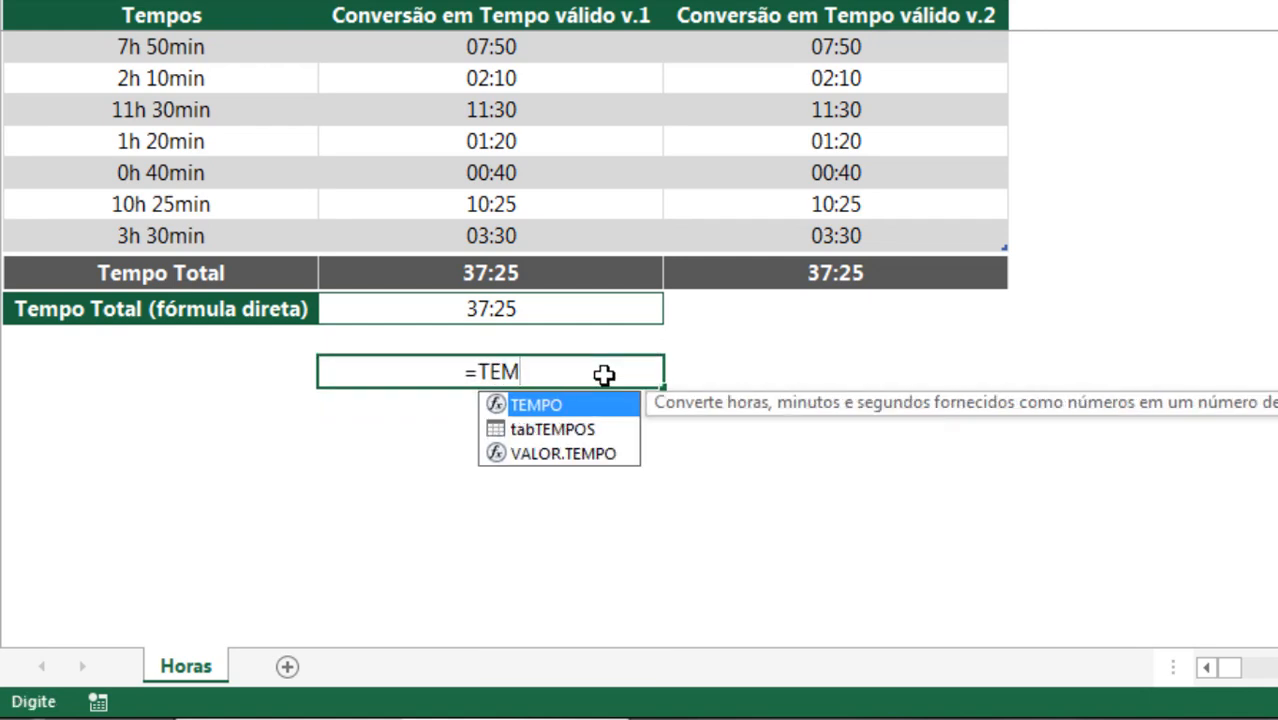
key(Tab)
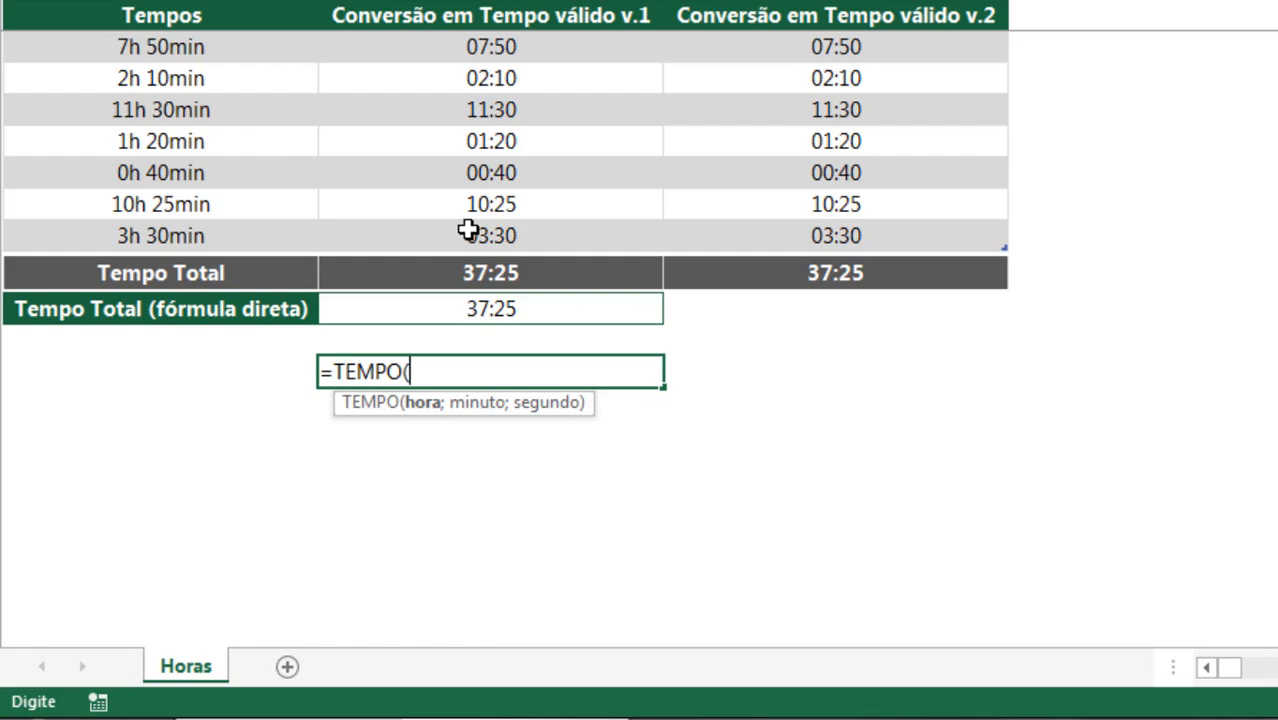
key(Escape)
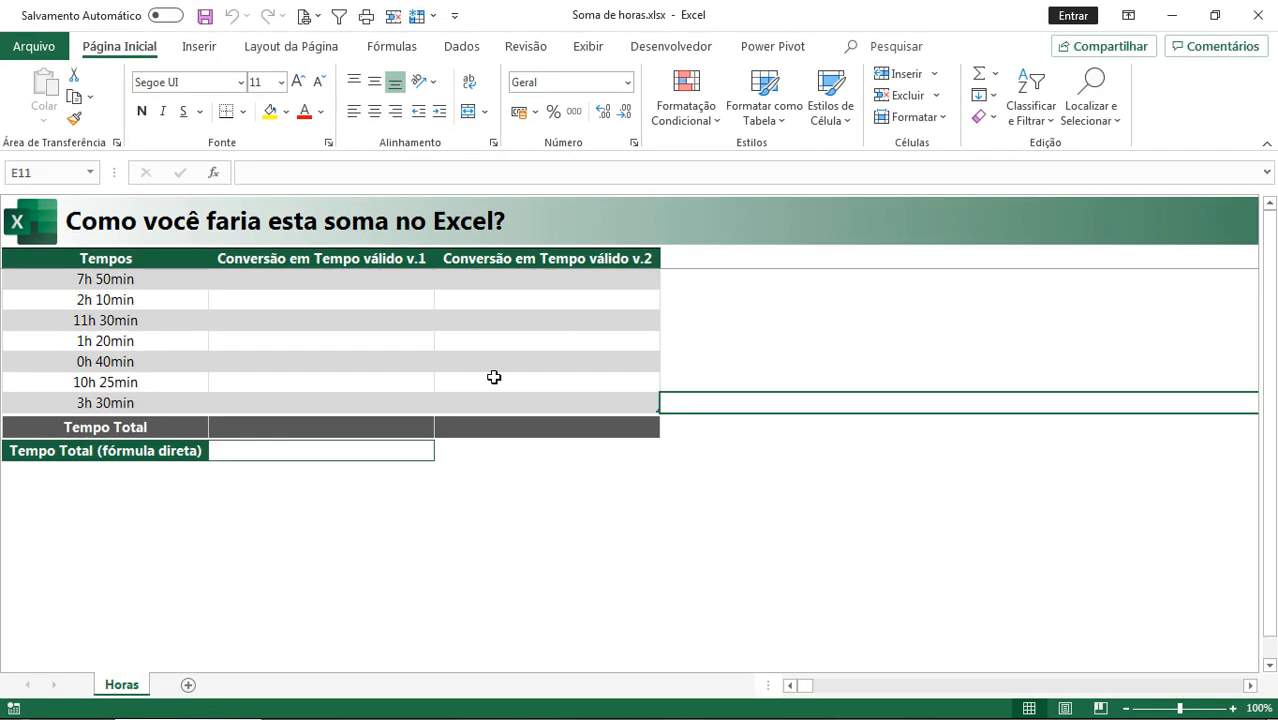
Step: Review the unsolved Soma de horas.xlsx table: the empty v.1 column, the first Tempos entry and the direct-formula total cell
click(318, 278)
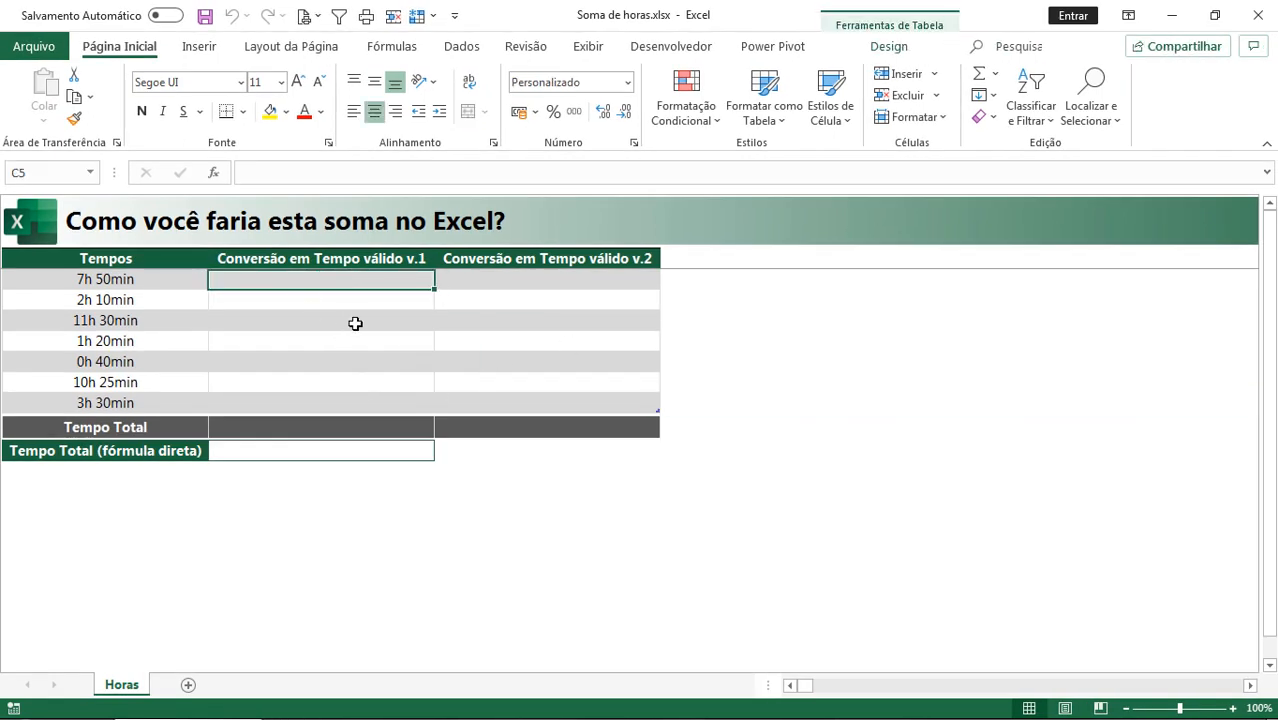
drag(334, 277, 316, 404)
click(137, 279)
click(265, 280)
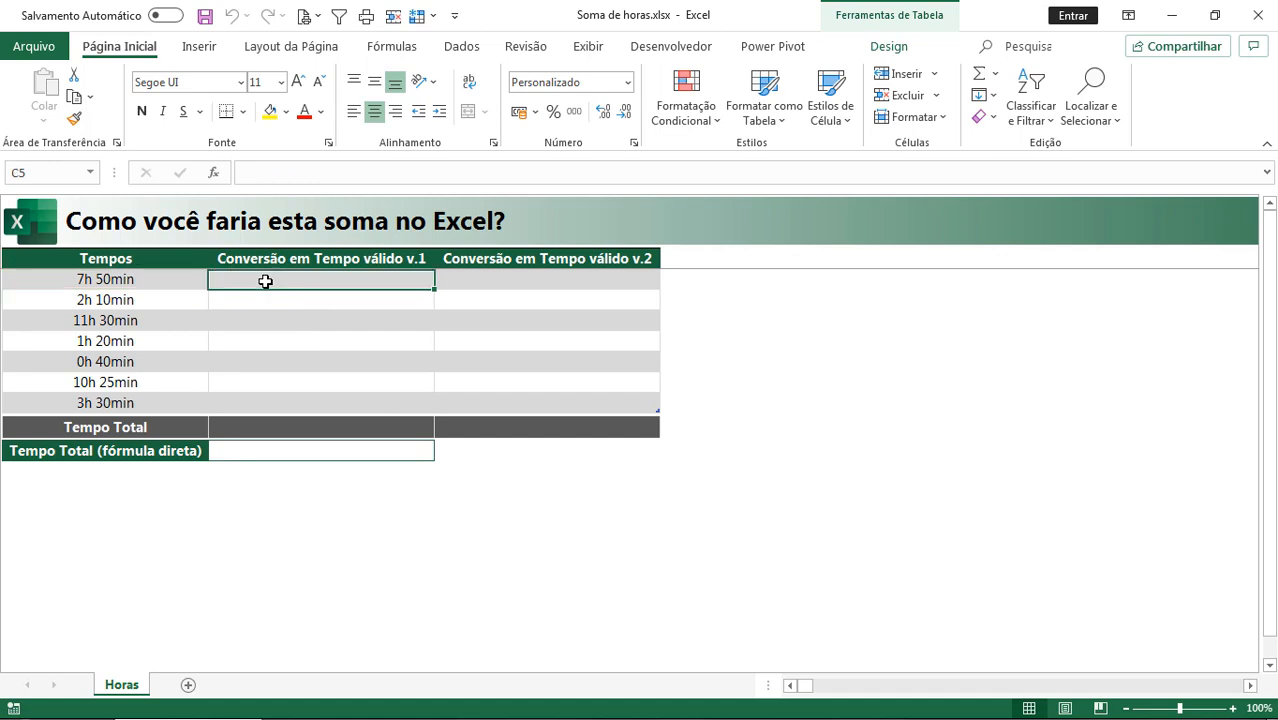
click(157, 279)
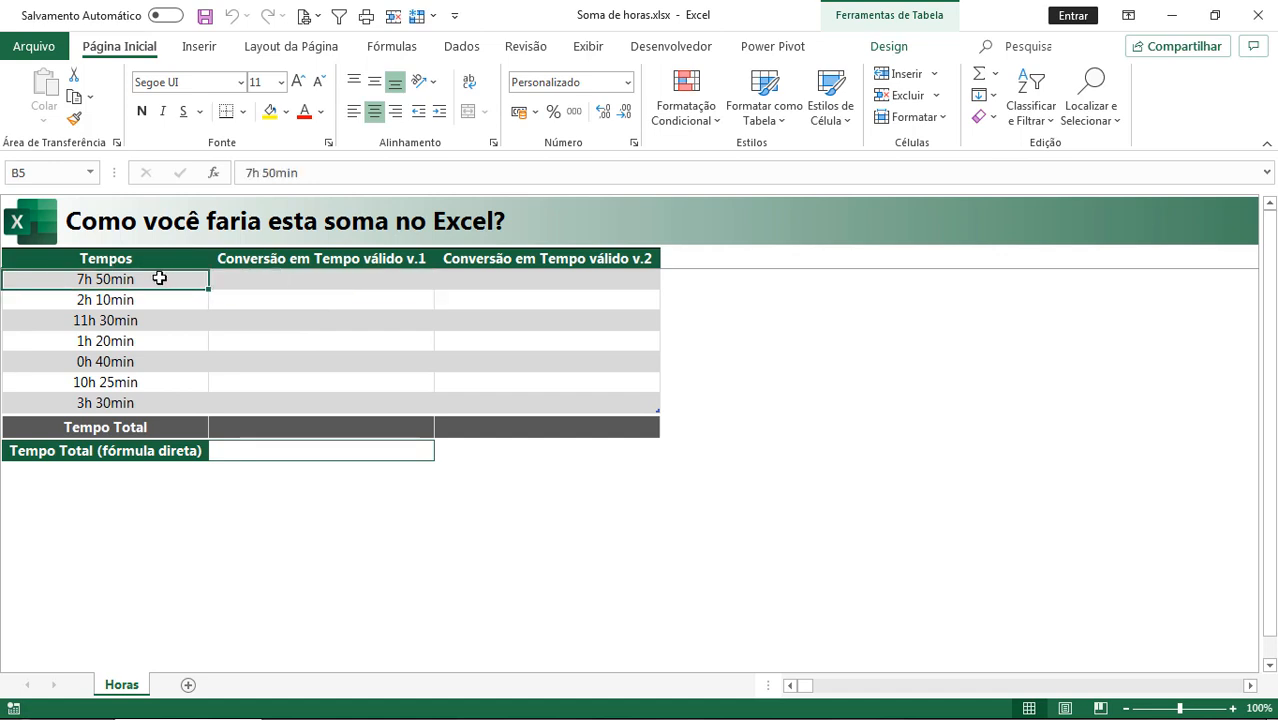
drag(304, 174, 182, 170)
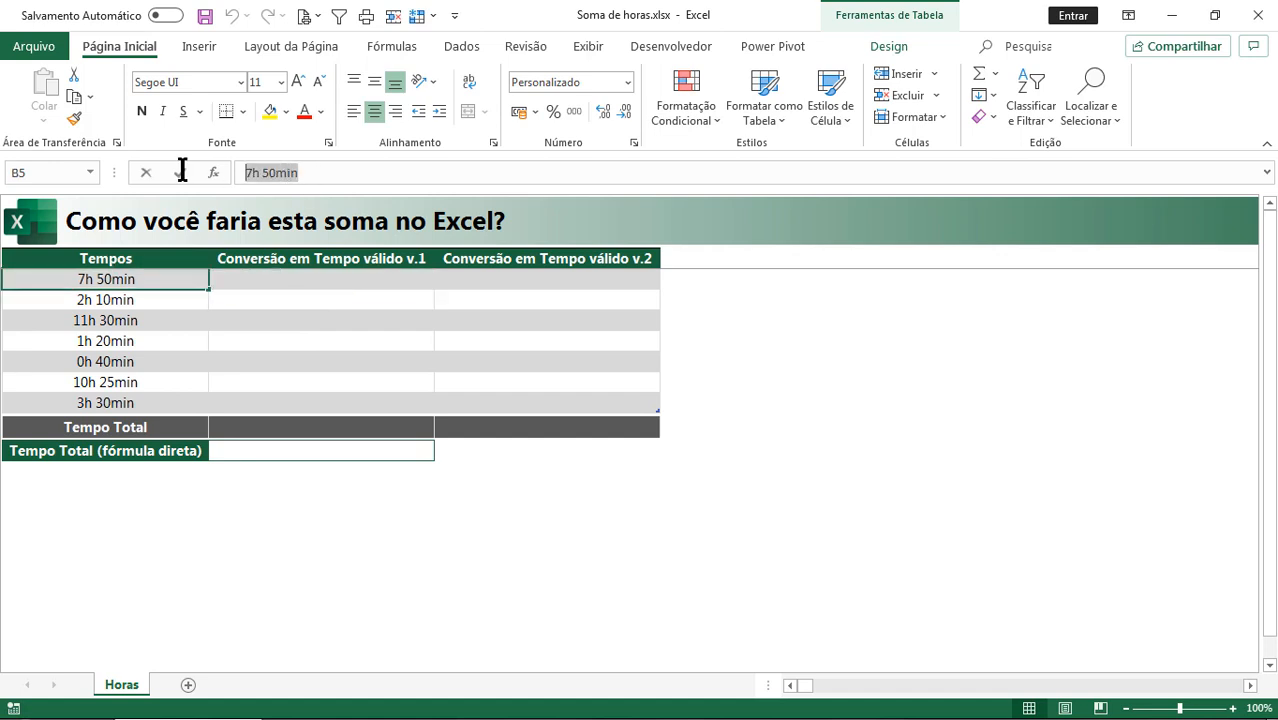
key(Escape)
click(353, 281)
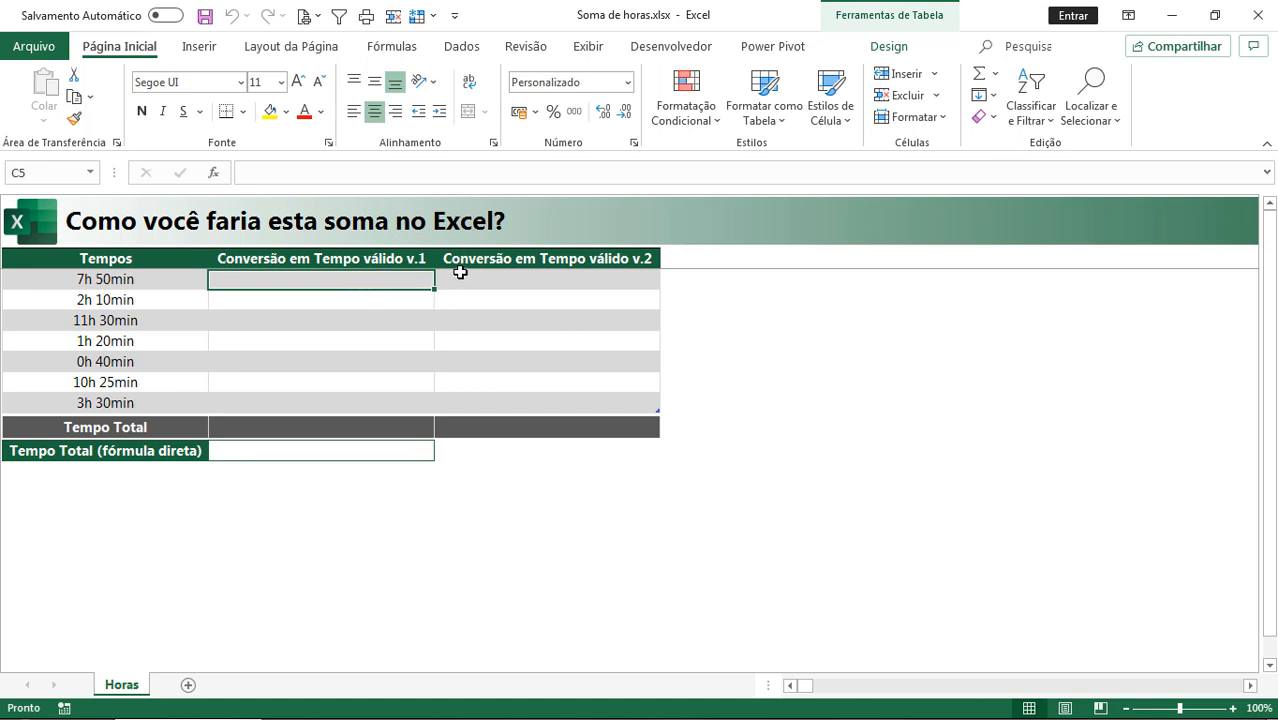
click(318, 454)
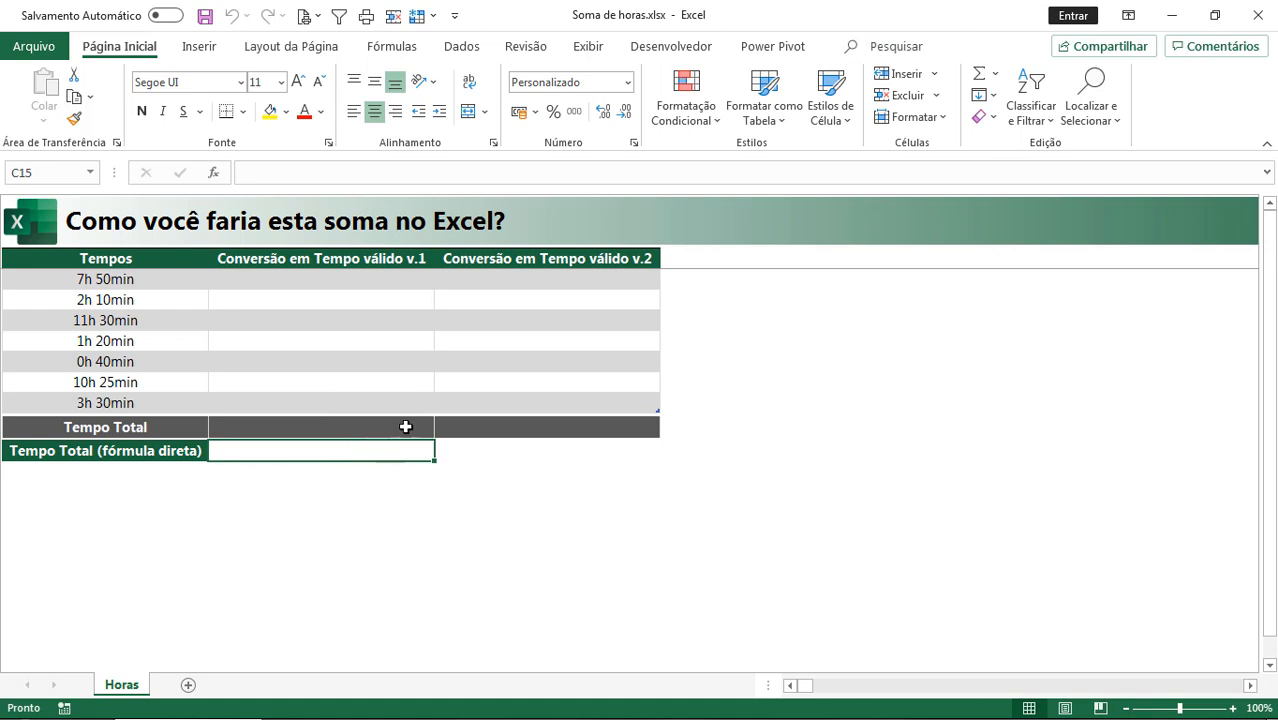
click(354, 280)
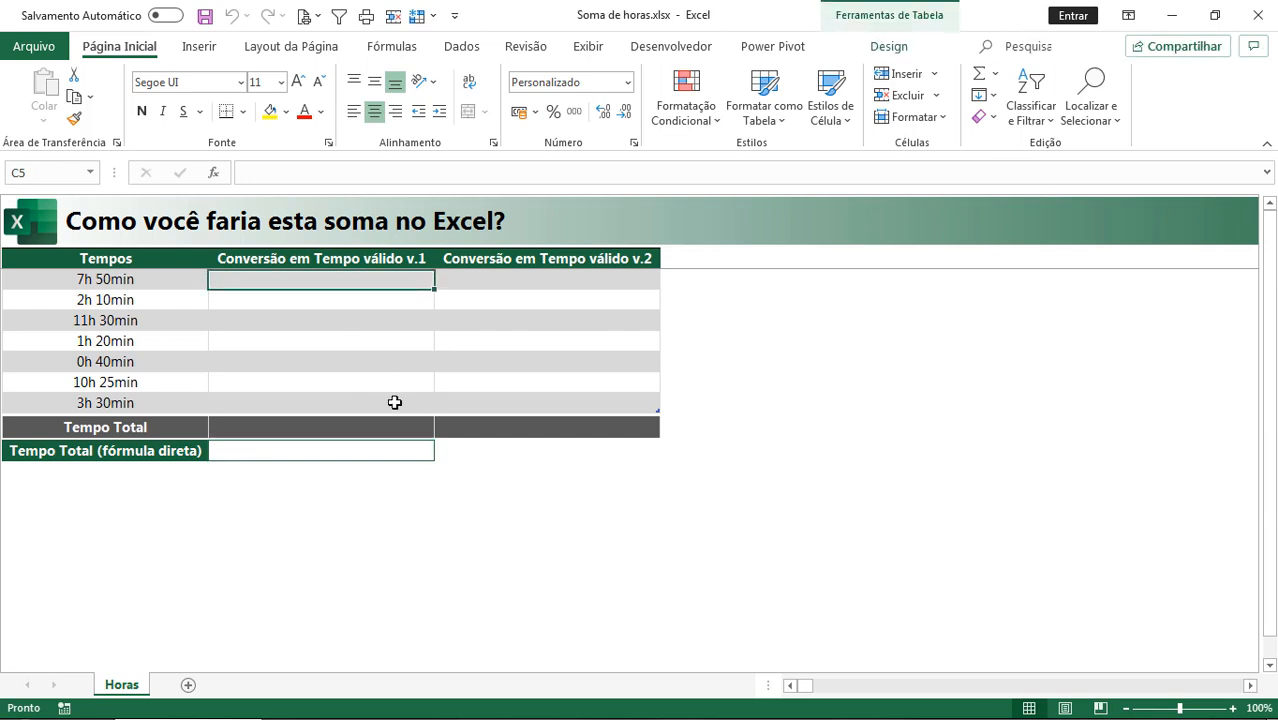
text(=TEX)
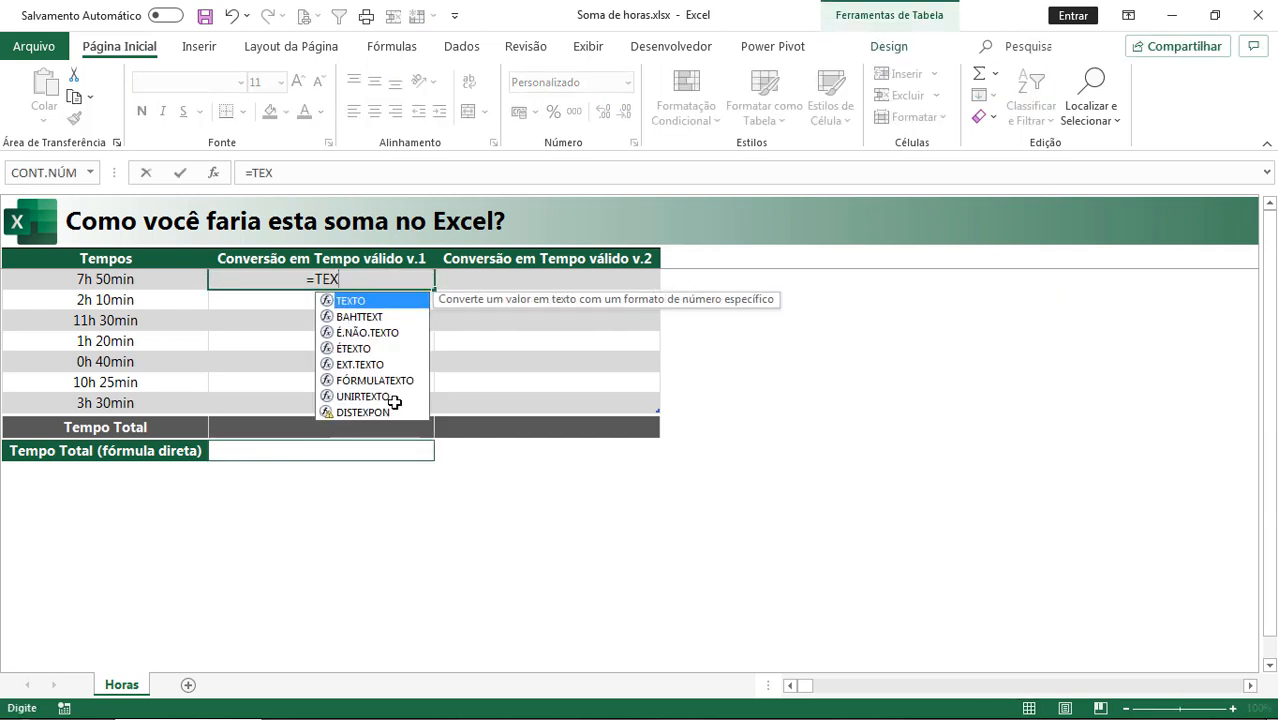
key(BackSpace)
text(M)
key(Tab)
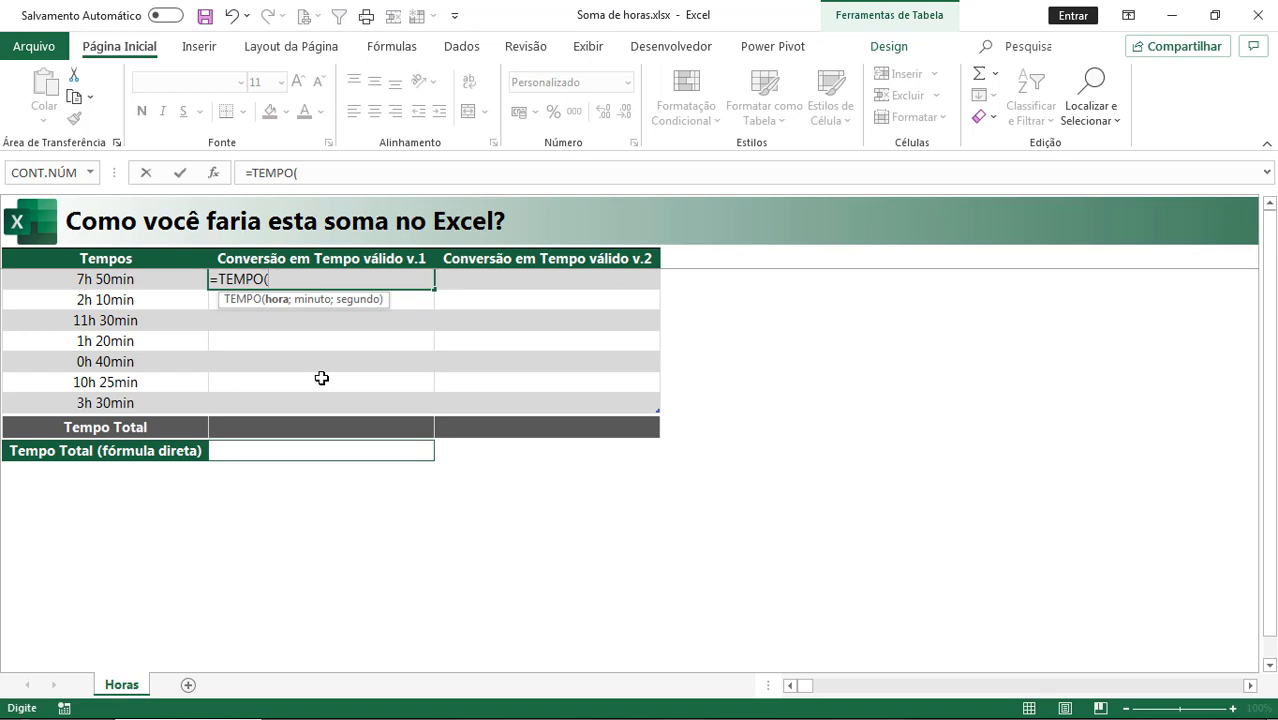
key(Escape)
scroll(513, 457, up, 3)
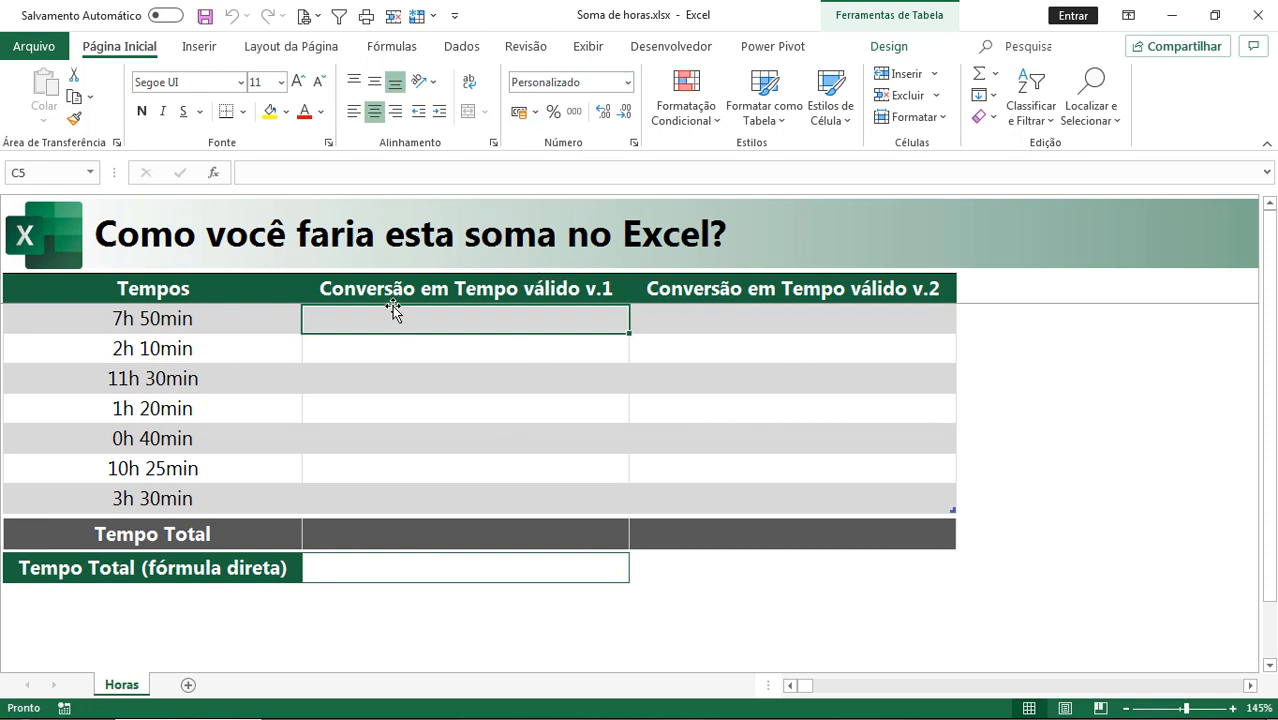
text(=TEM)
key(Tab)
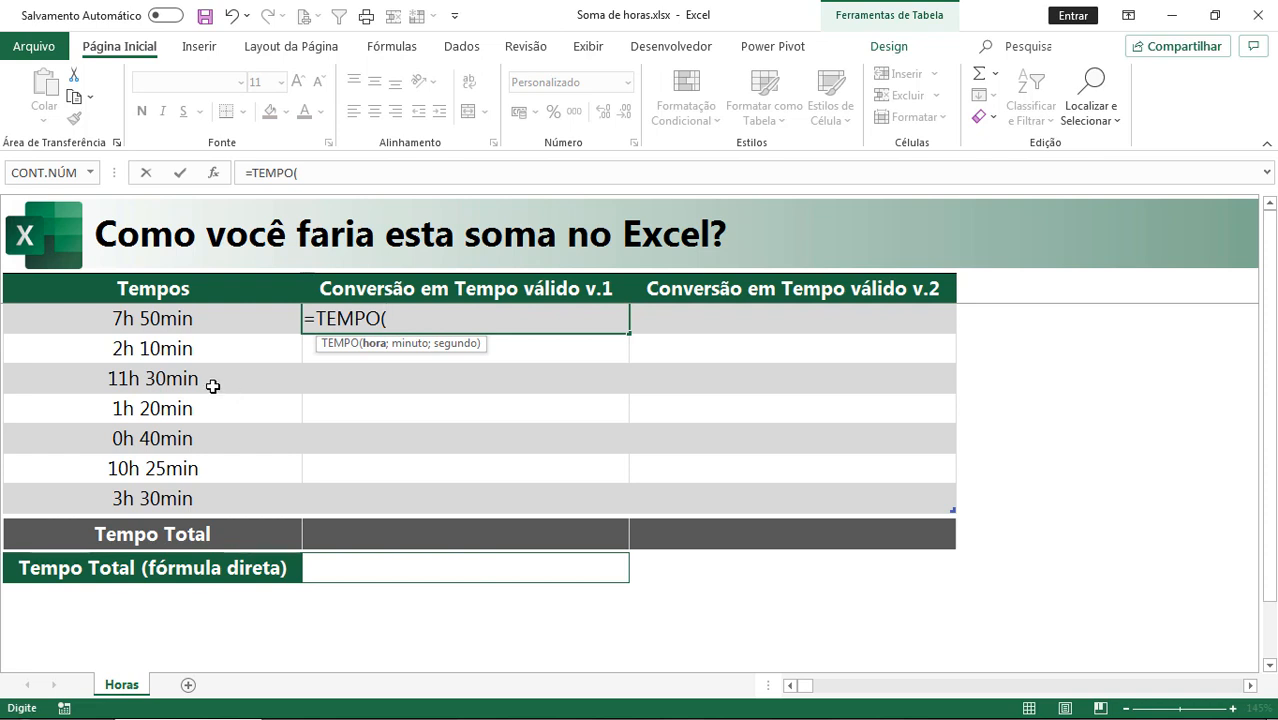
key(Escape)
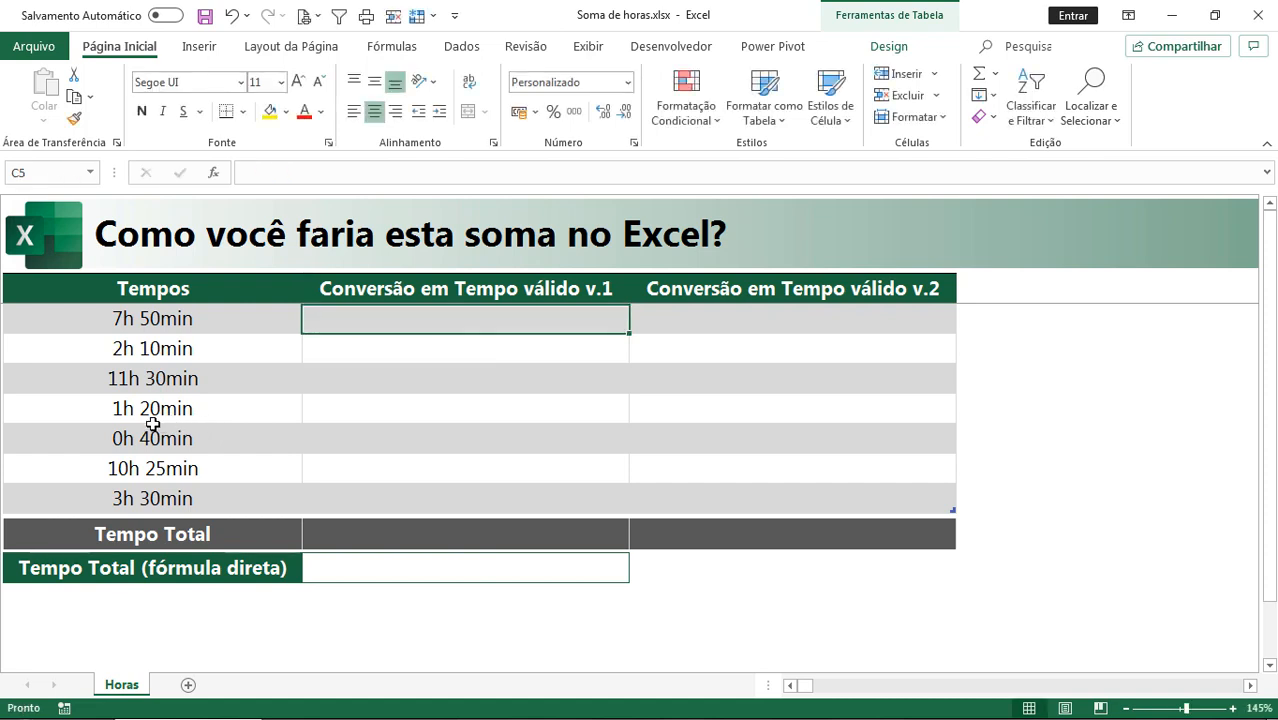
Step: Add a leading zero to the 1h 20min and 0h 40min entries so they read 01h 20min and 00h 40min
click(108, 405)
text(0)
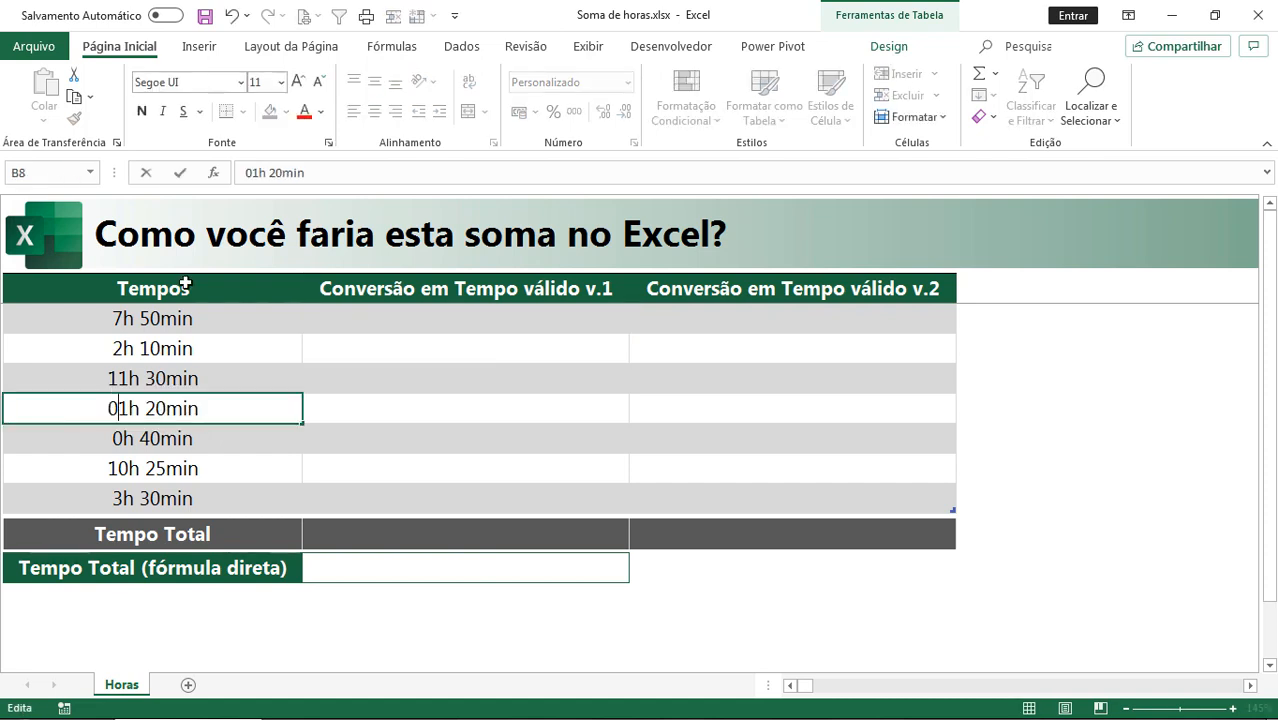
key(Return)
key(F2)
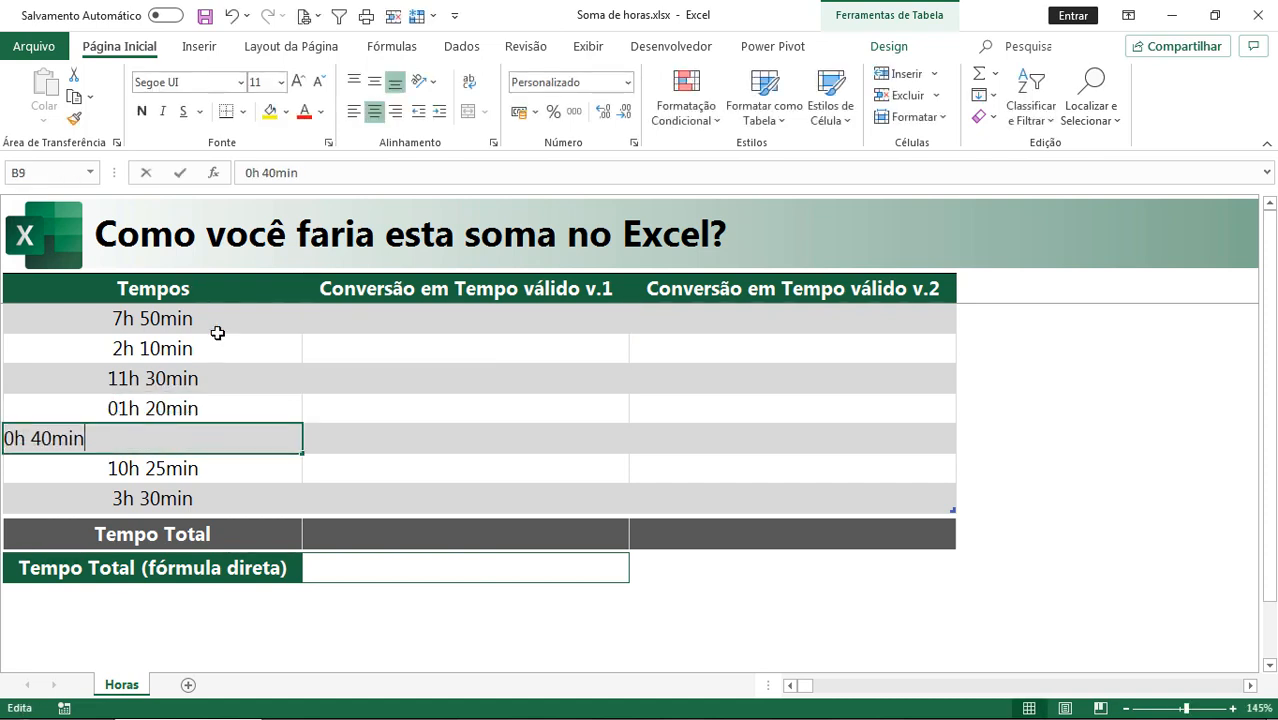
key(Left)
key(Left)
key(Left)
key(Left)
key(Left)
key(Left)
key(Left)
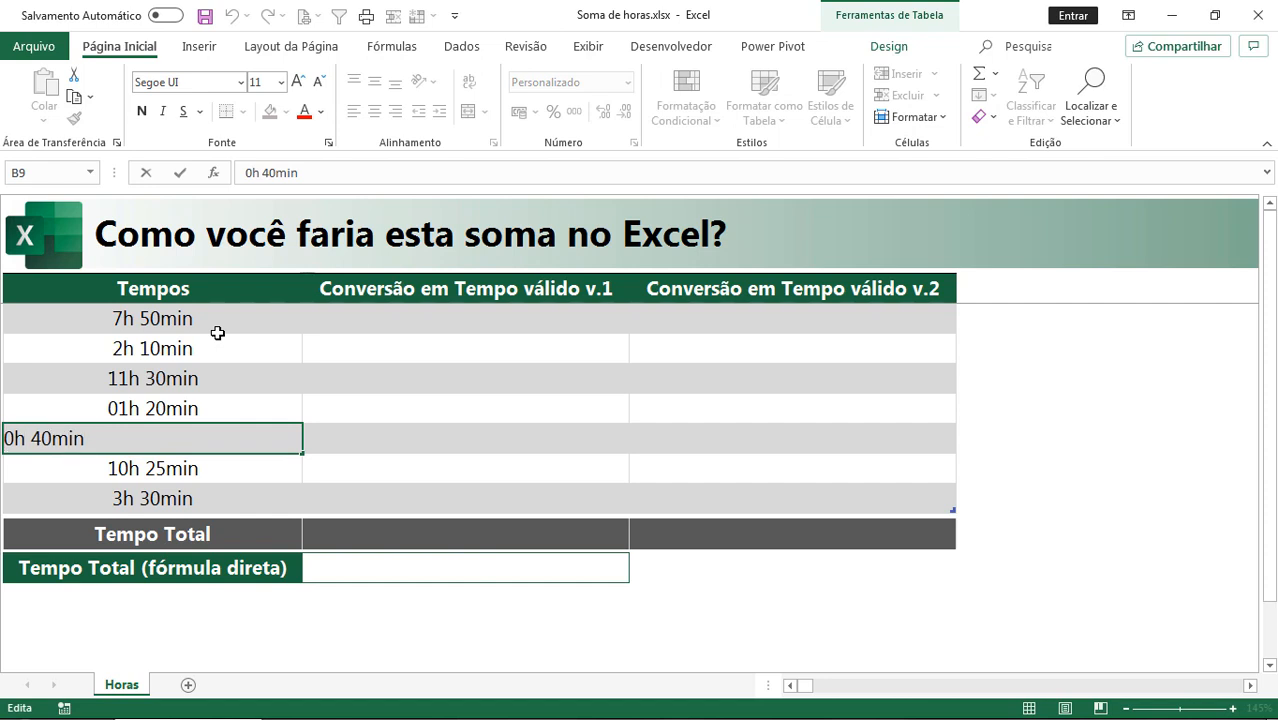
text(0)
key(Return)
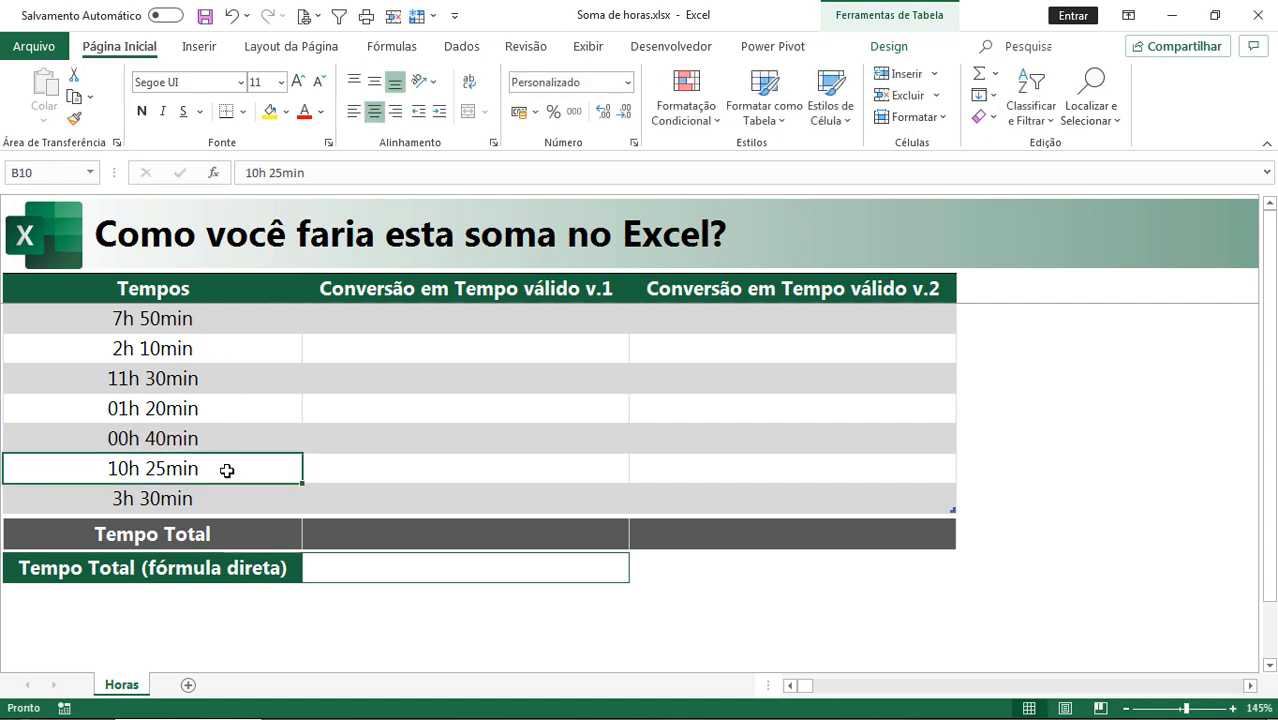
Step: Add a leading zero to the hours of the 3h 30min, 2h 10min and 7h 50min entries under Tempos
double_click(115, 497)
key(Home)
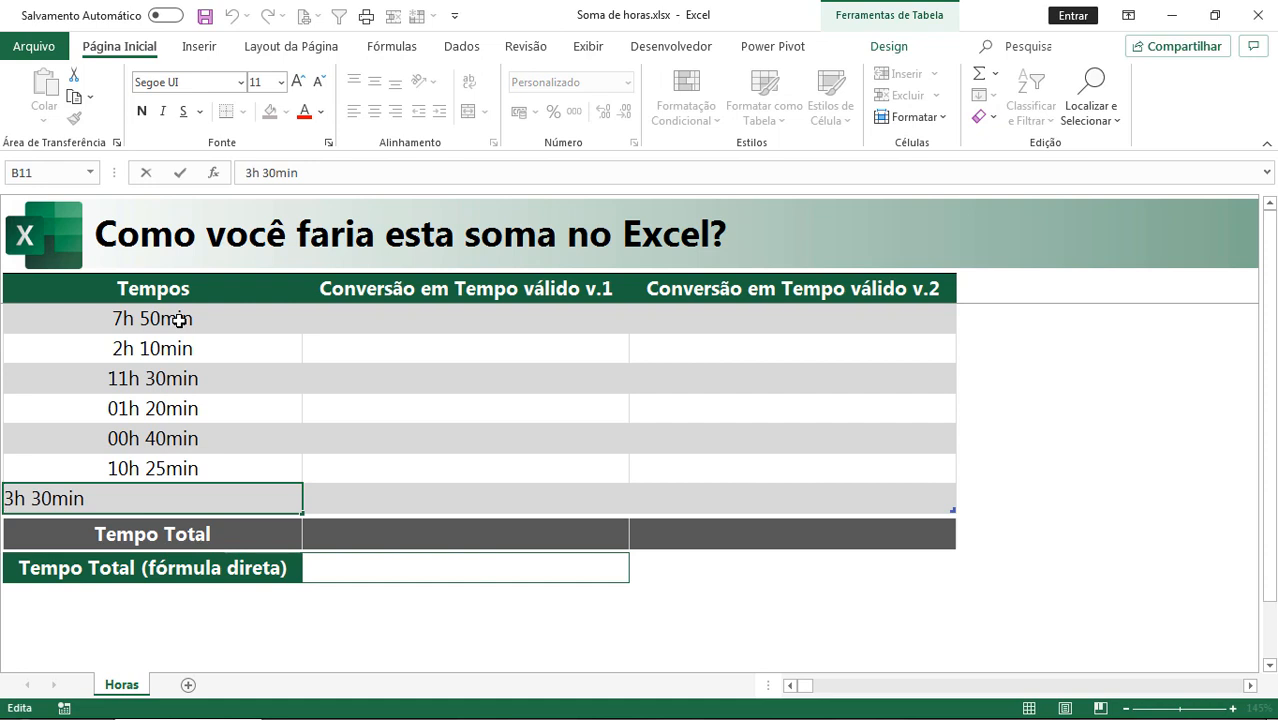
text(0)
key(Return)
double_click(118, 347)
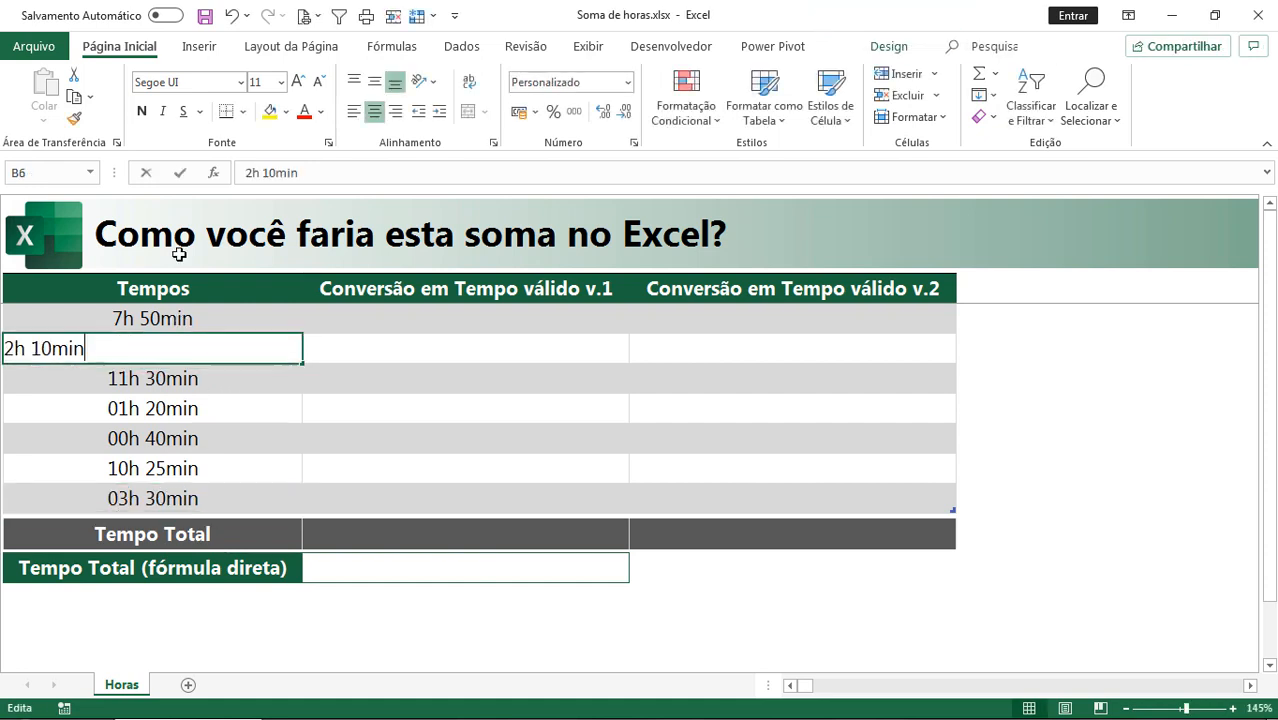
key(Home)
text(0)
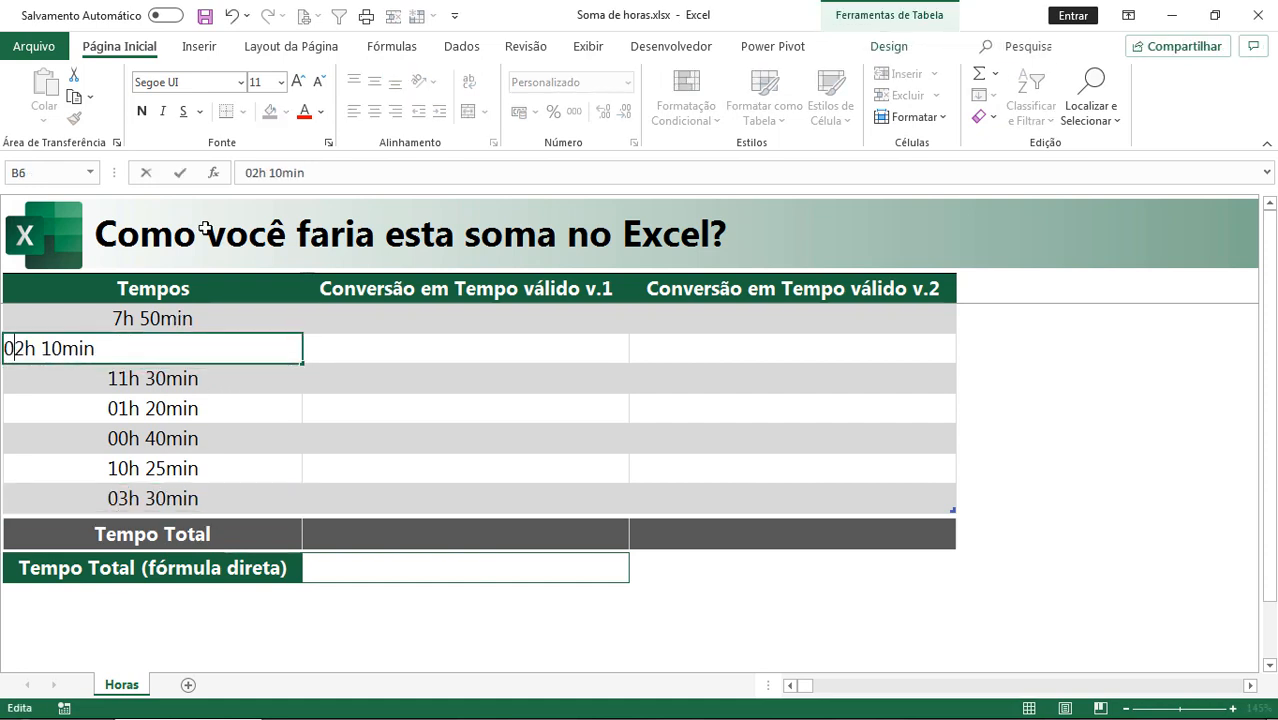
key(Return)
double_click(108, 316)
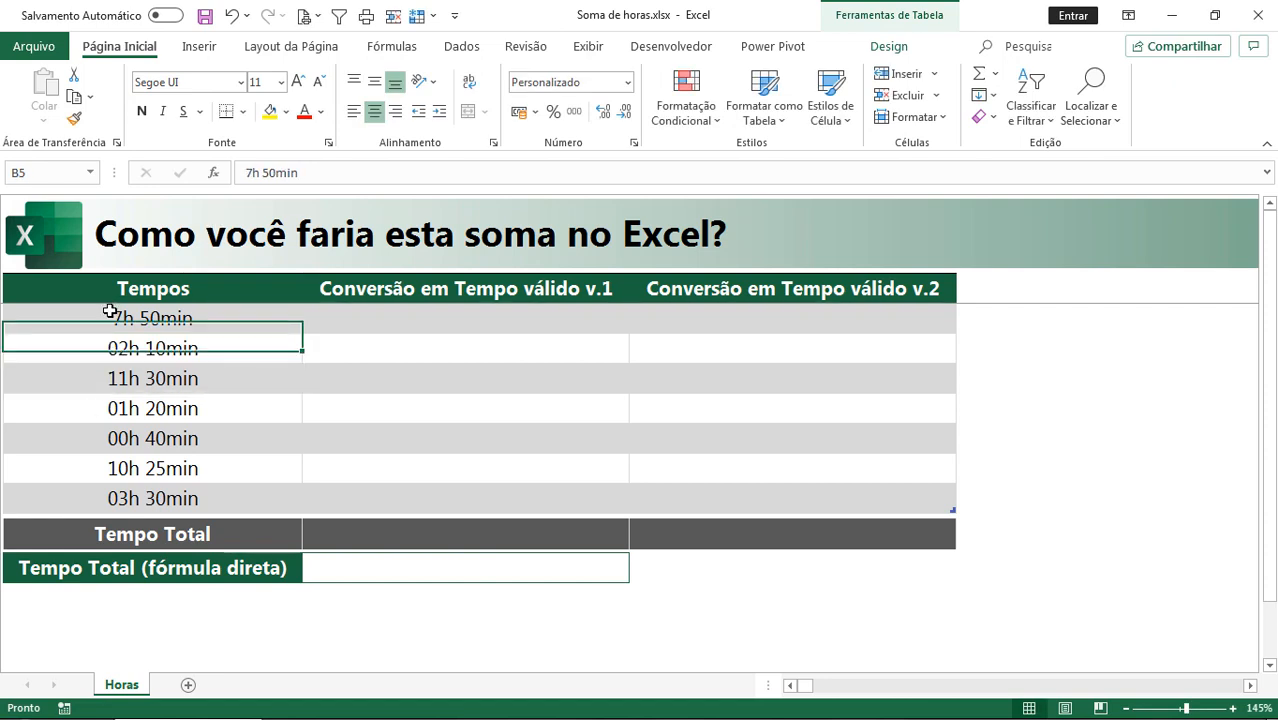
key(Home)
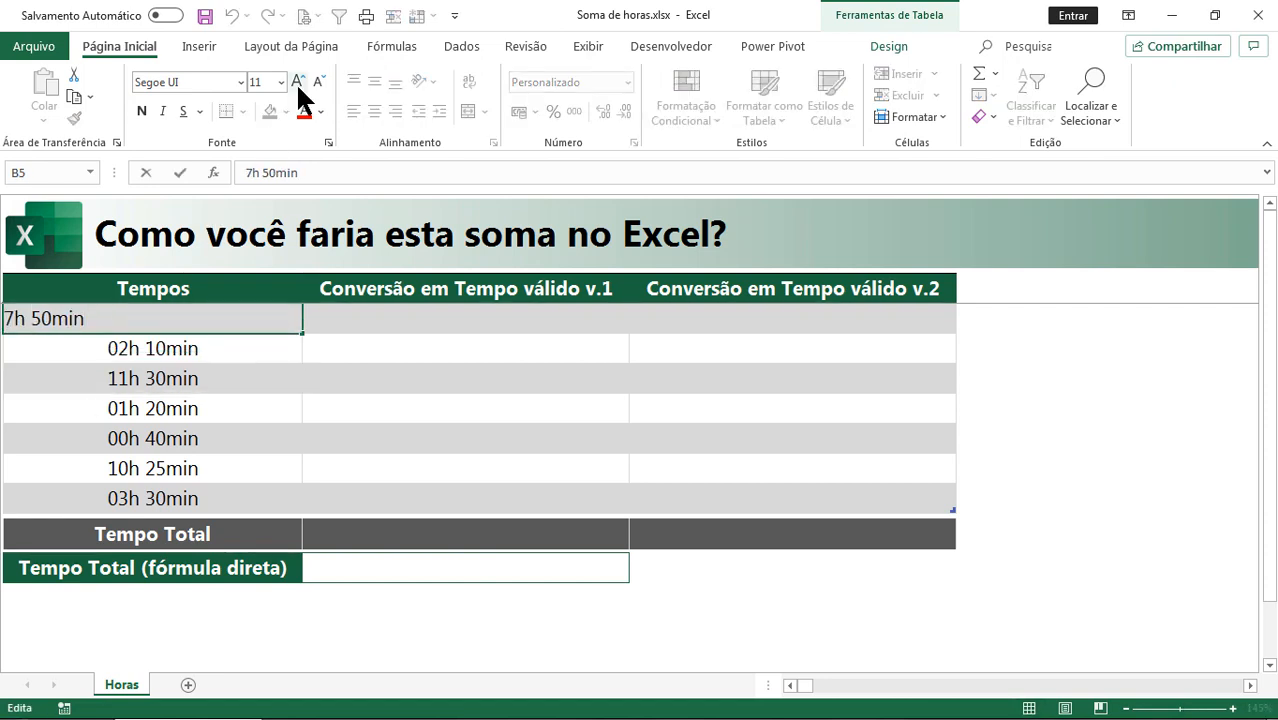
text(0)
key(Return)
Step: Undo all the leading zeros added to the entries in the Tempos column
key(ctrl+z)
key(ctrl+z)
key(ctrl+z)
key(ctrl+z)
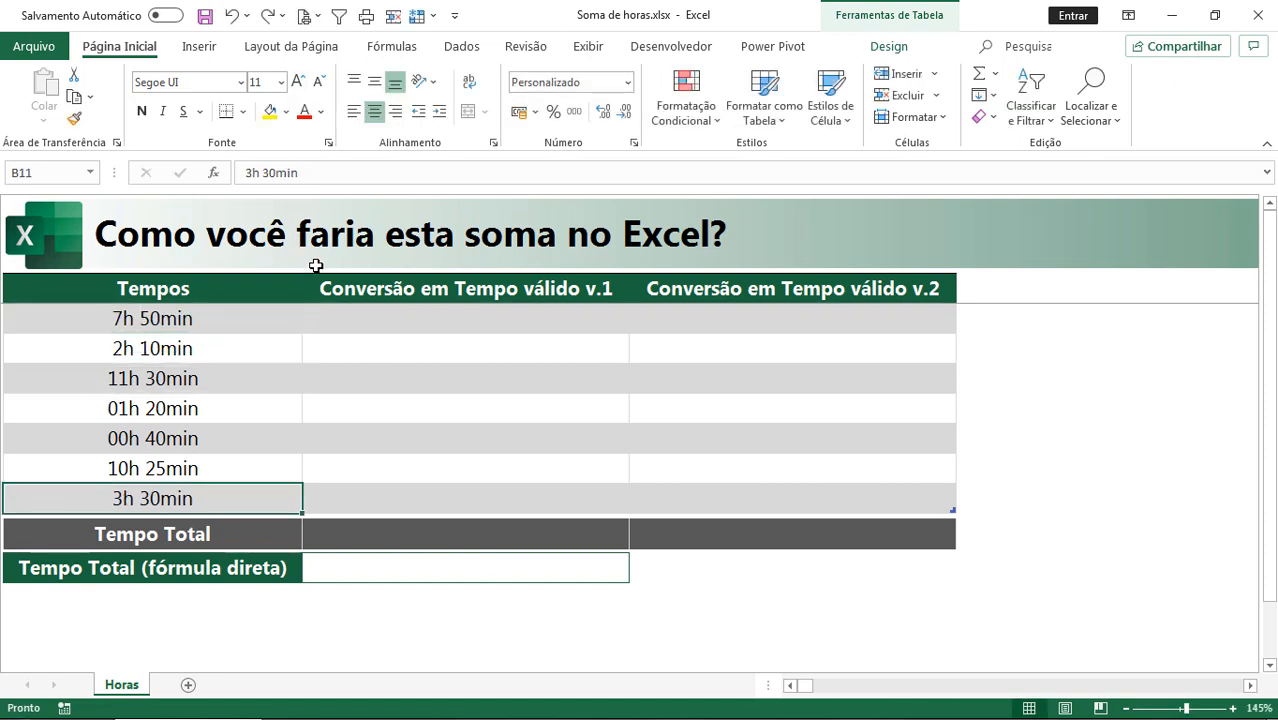
key(ctrl+z)
key(ctrl+z)
scroll(354, 394, down, 1)
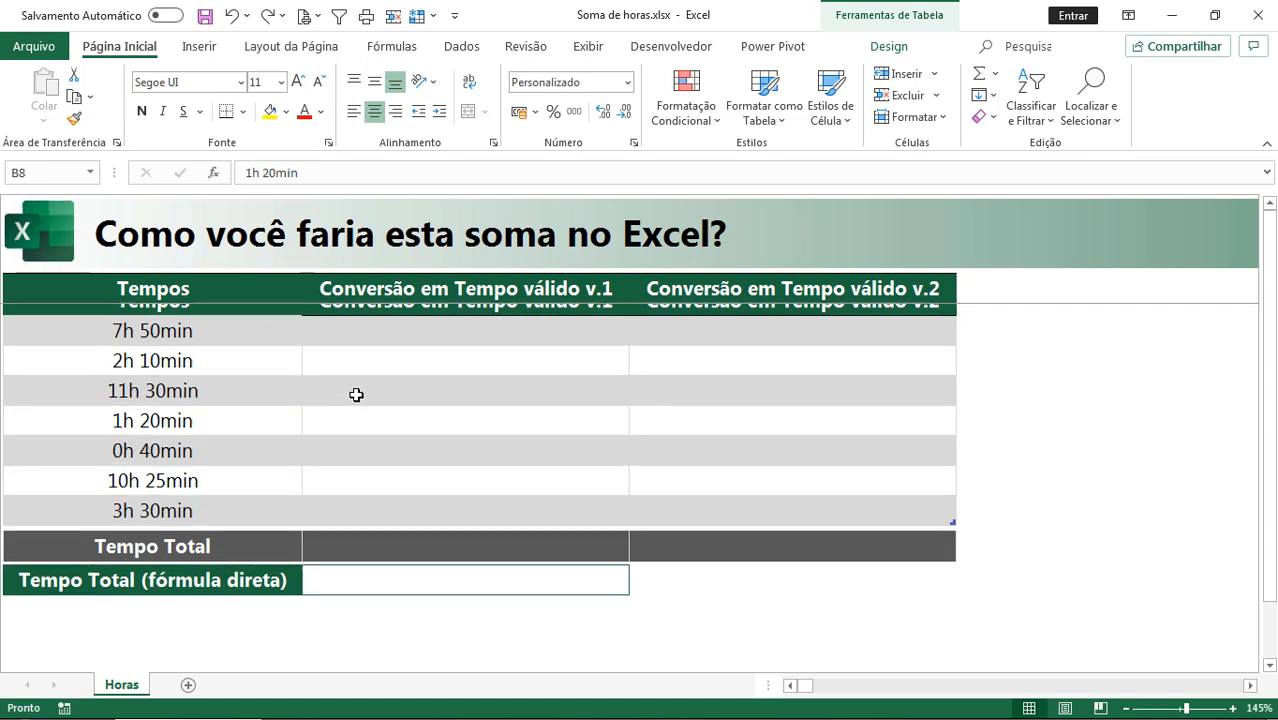
text(=TEMPO()
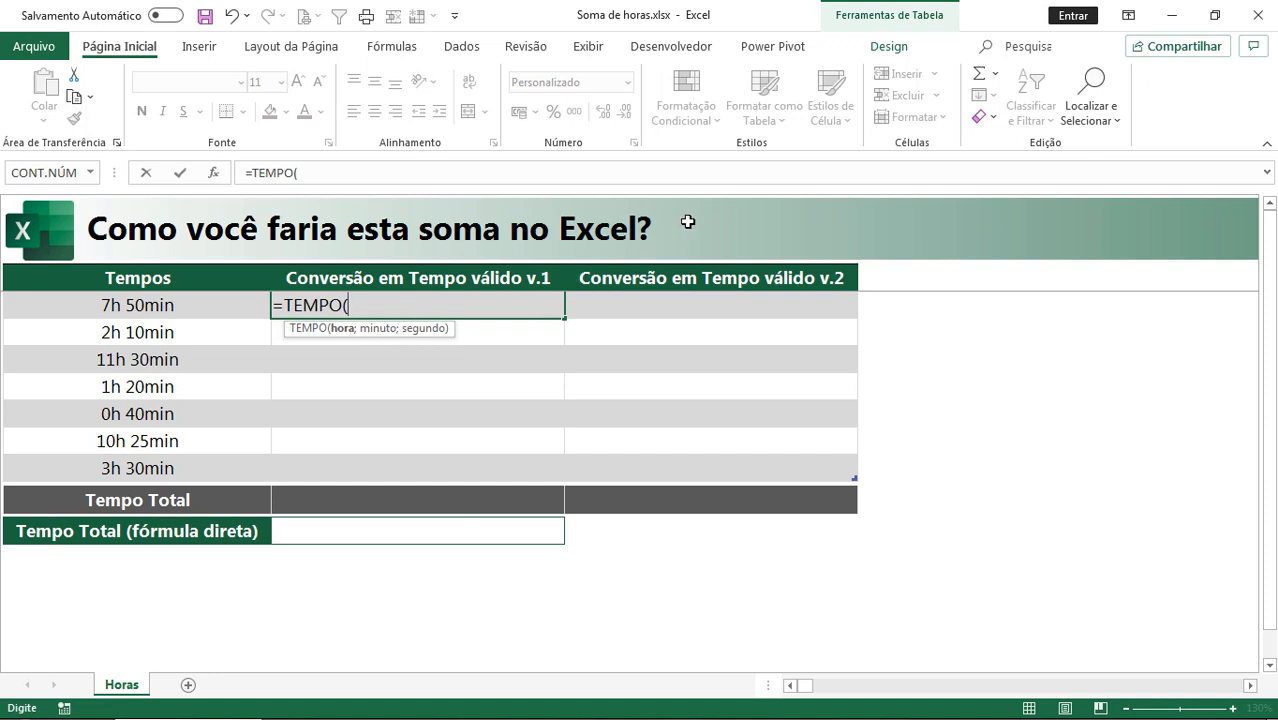
text(ESQ)
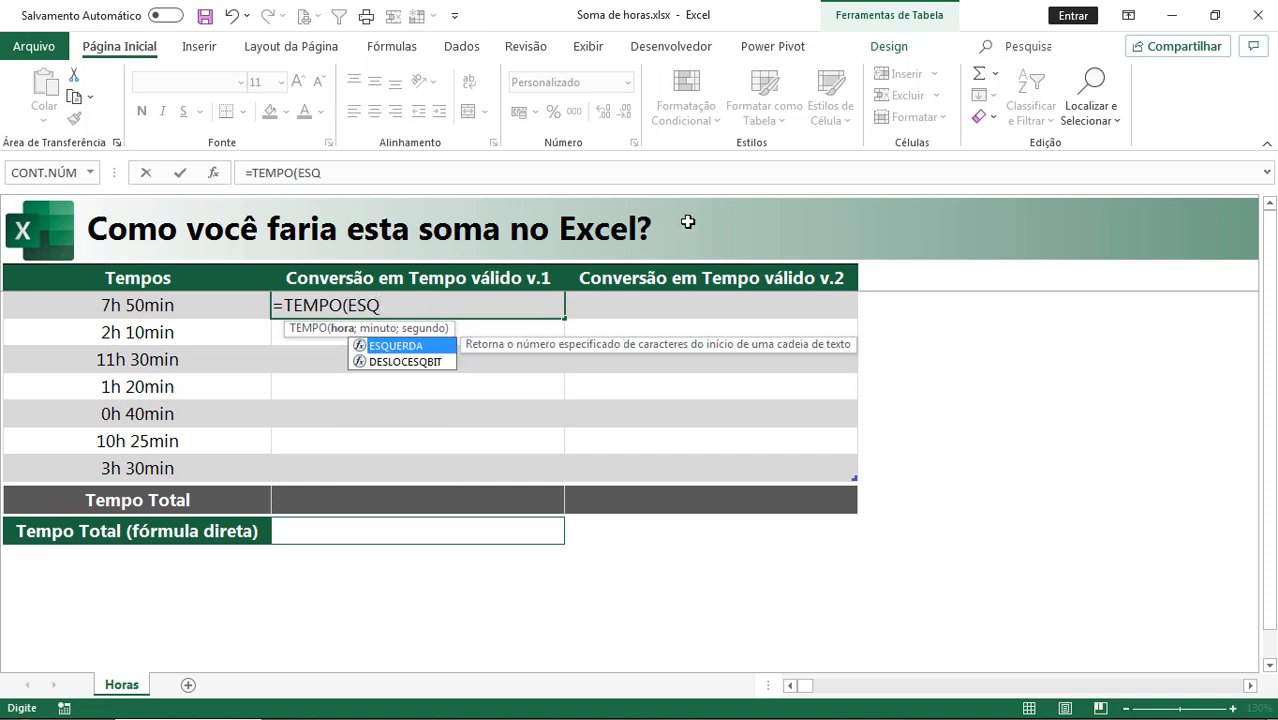
key(Tab)
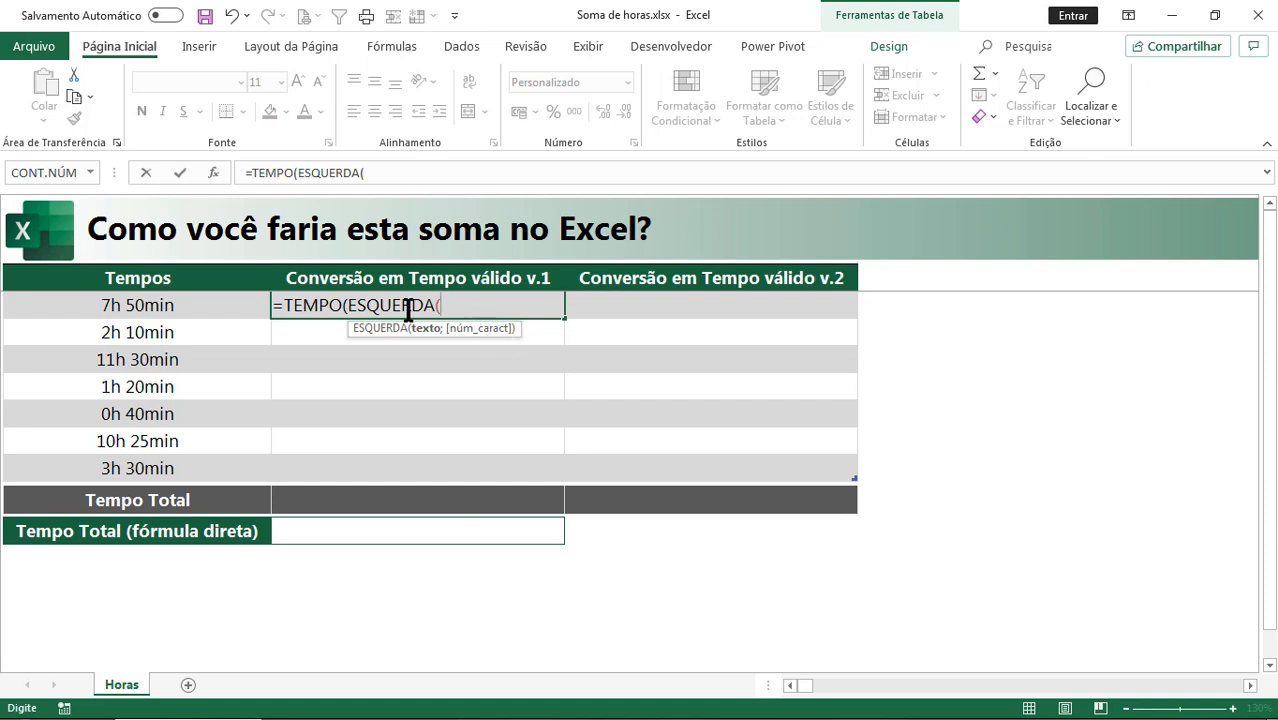
click(166, 305)
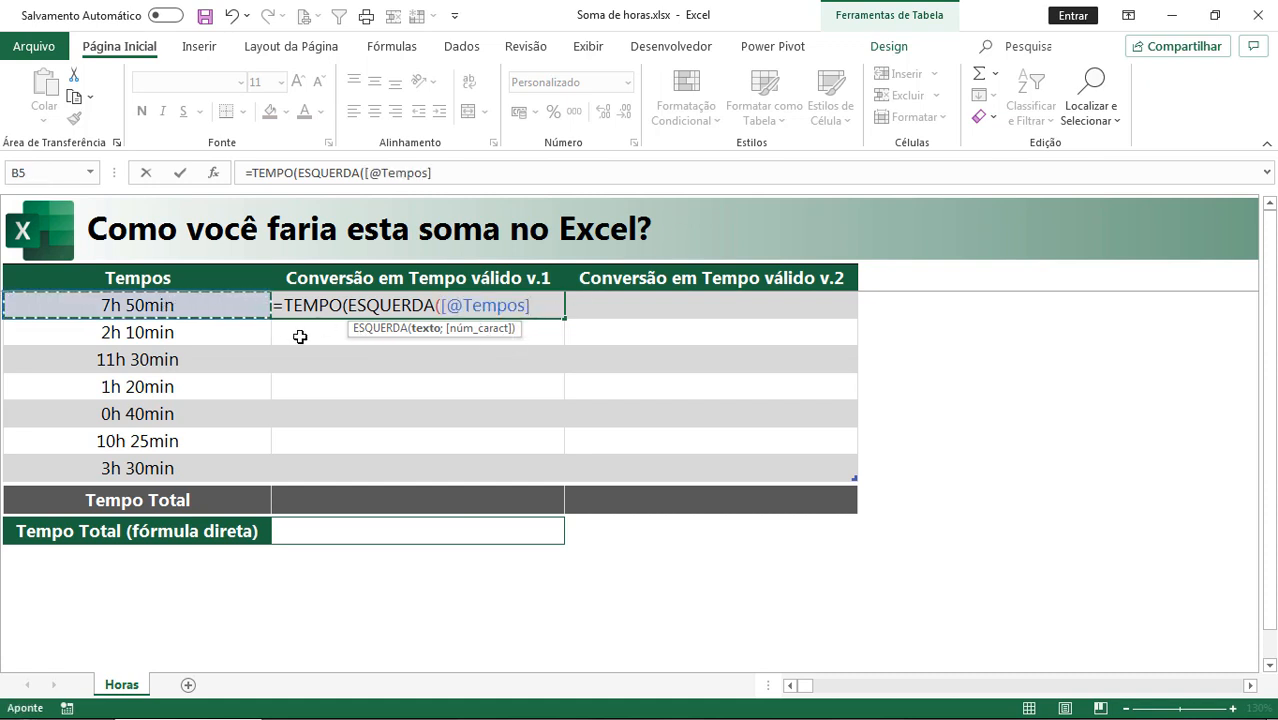
text(;)
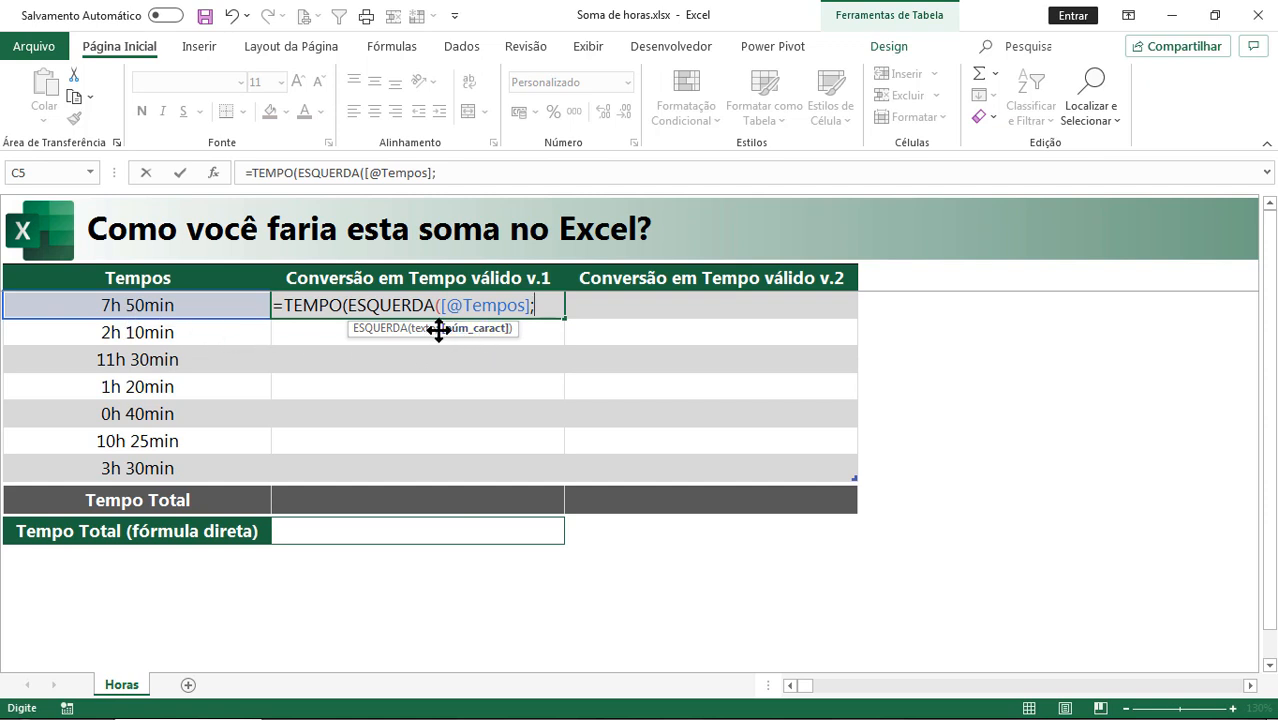
text(LOC)
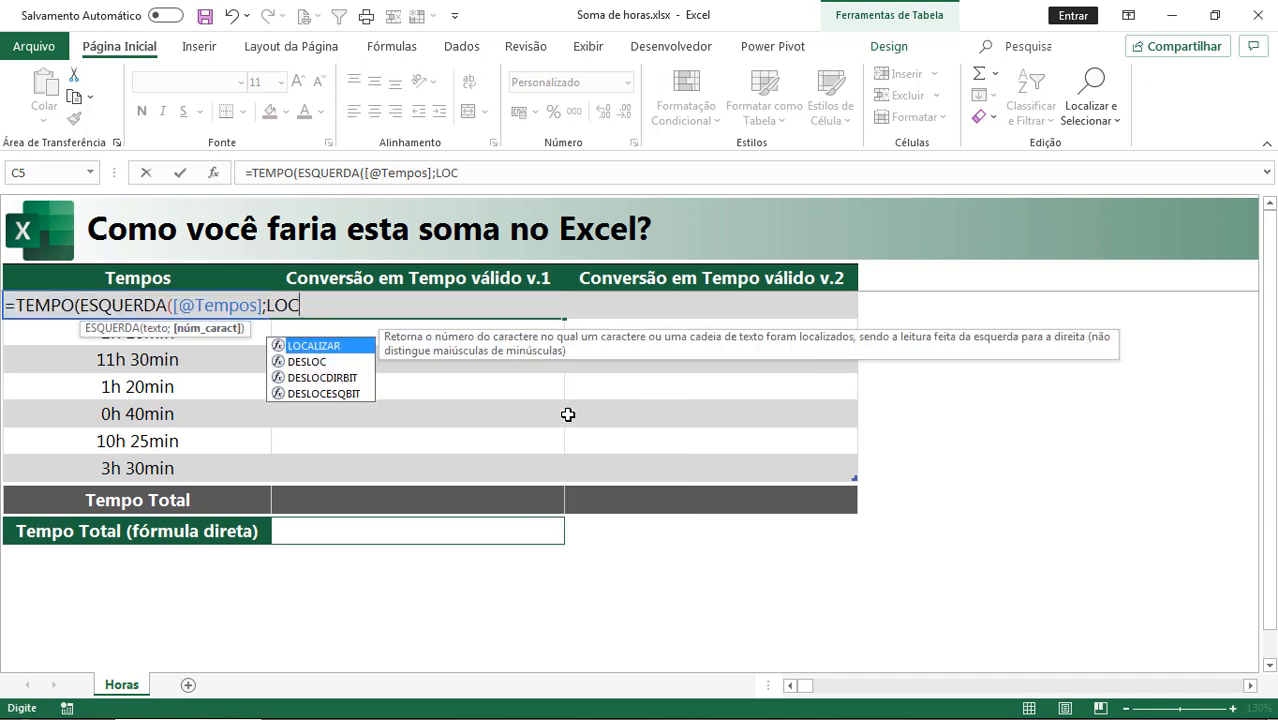
key(Tab)
text(")
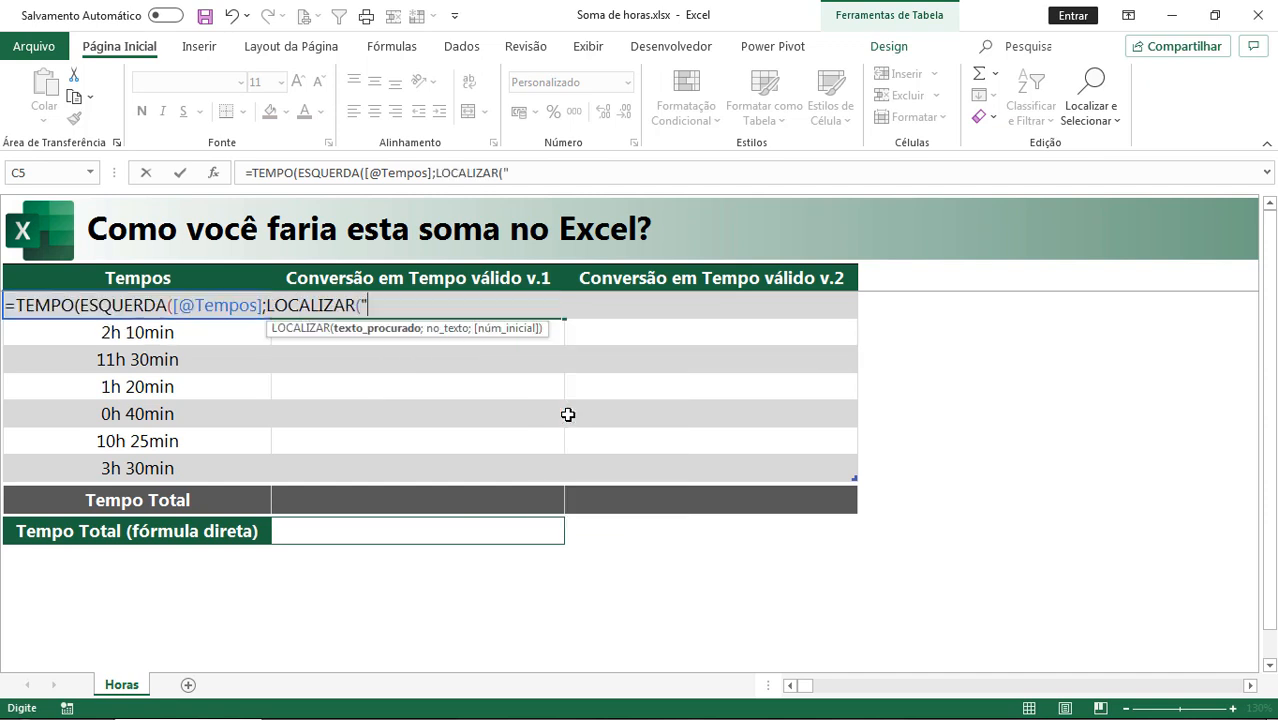
text(h";)
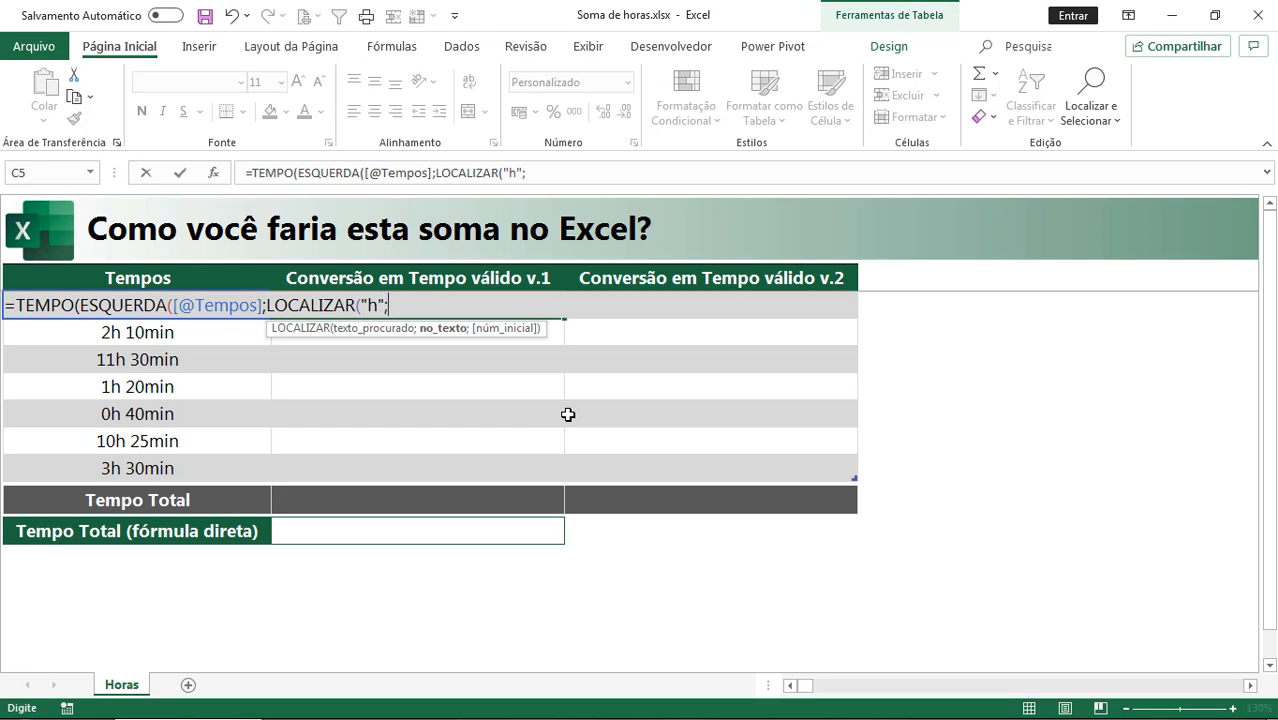
click(128, 331)
key(Up)
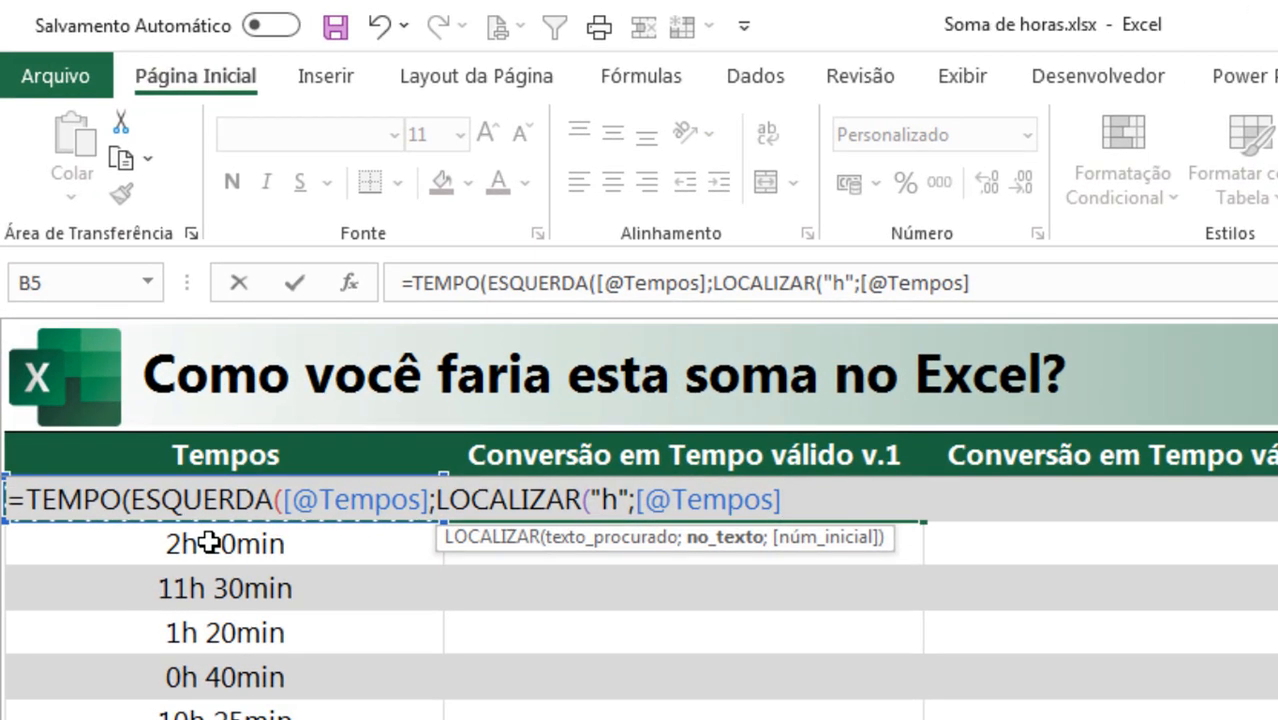
text())
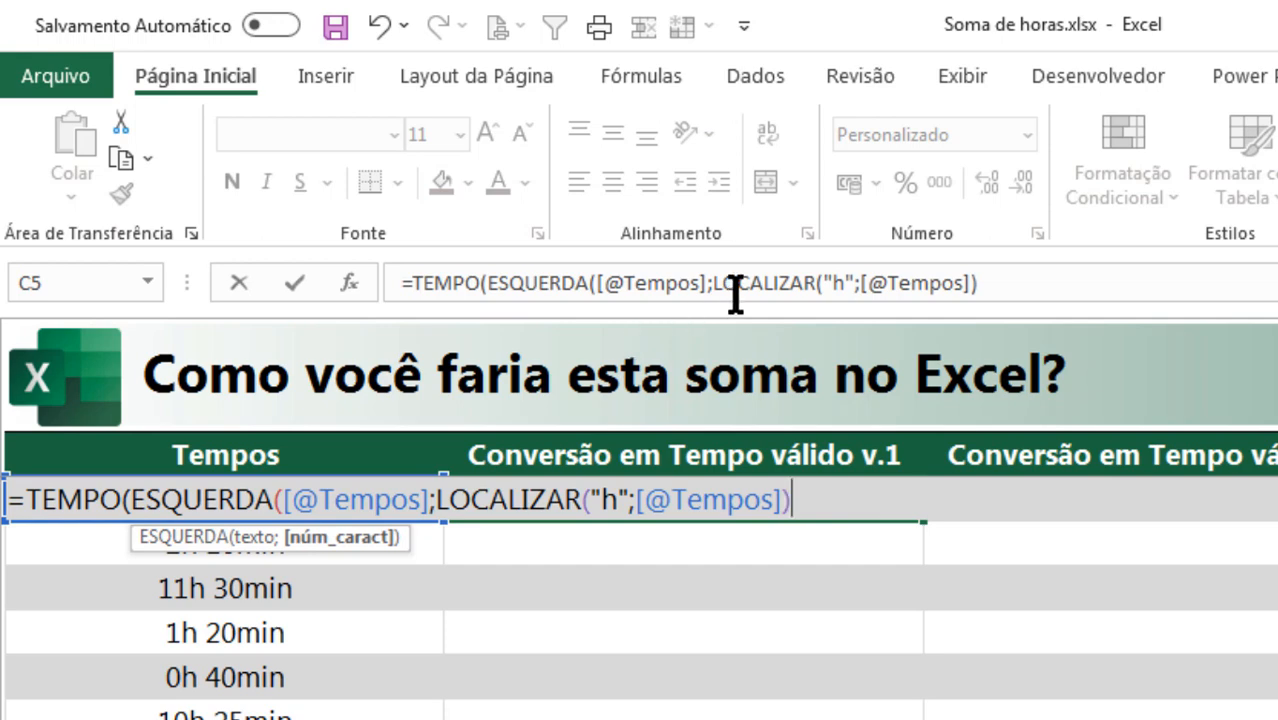
Step: Evaluate the LOCALIZAR part in place, restore it, and finish the ESQUERDA function by subtracting 1 from the count
drag(712, 283, 1004, 300)
key(F9)
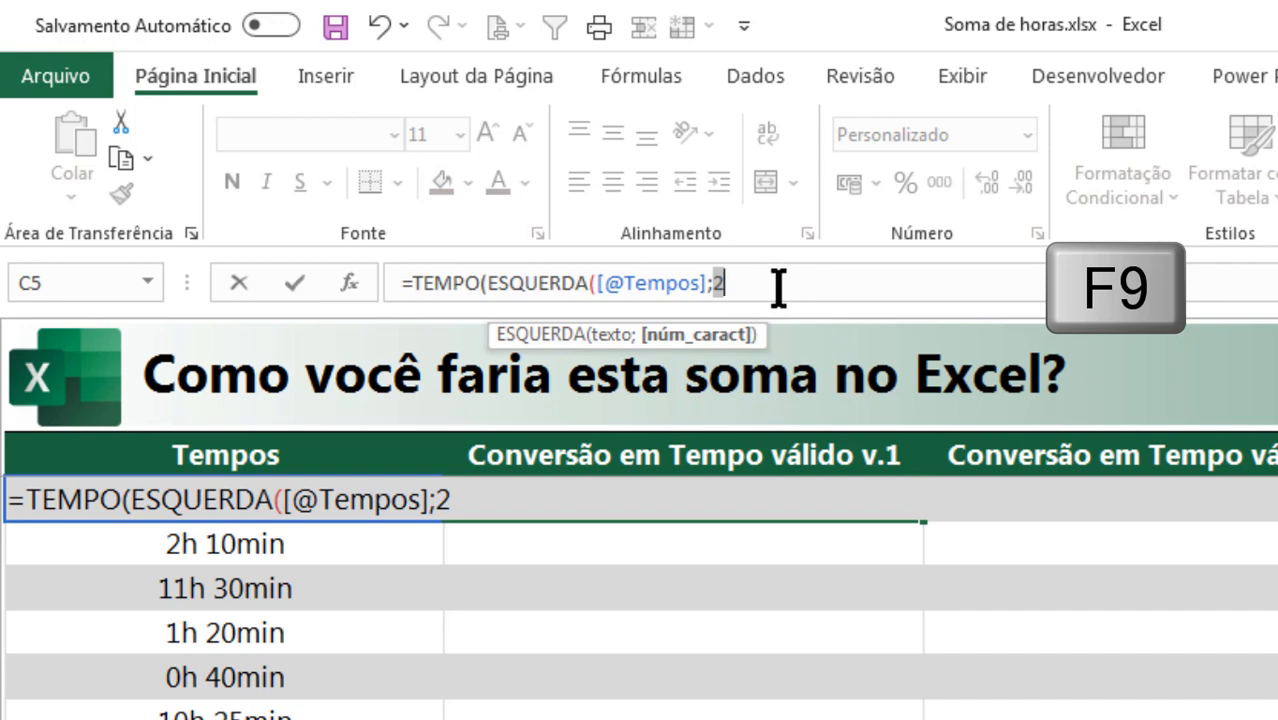
key(ctrl+z)
click(1087, 290)
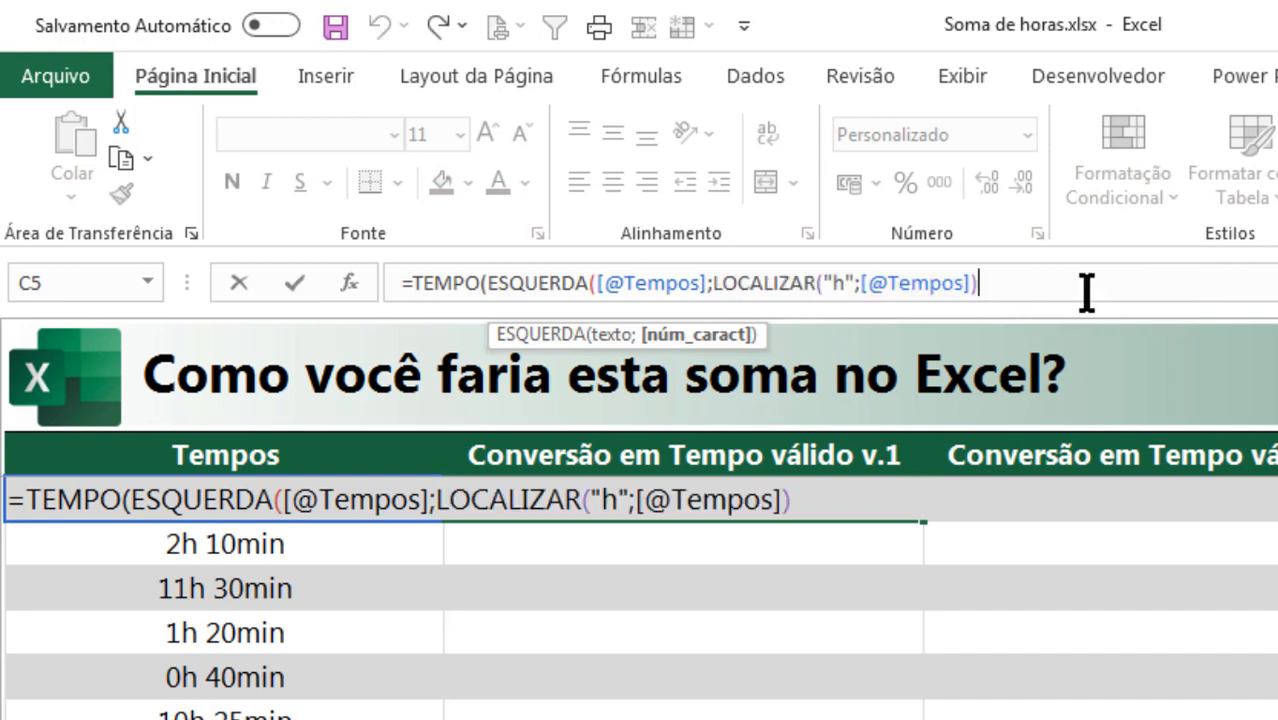
text(-1)
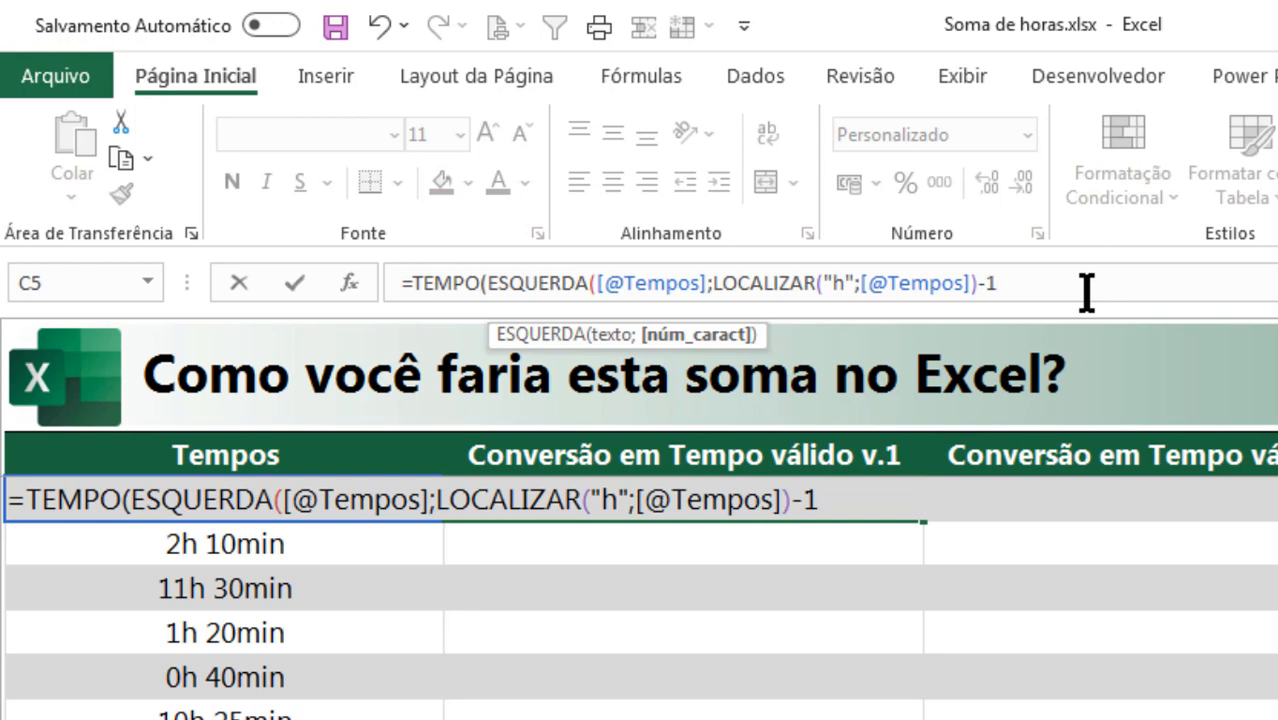
text())
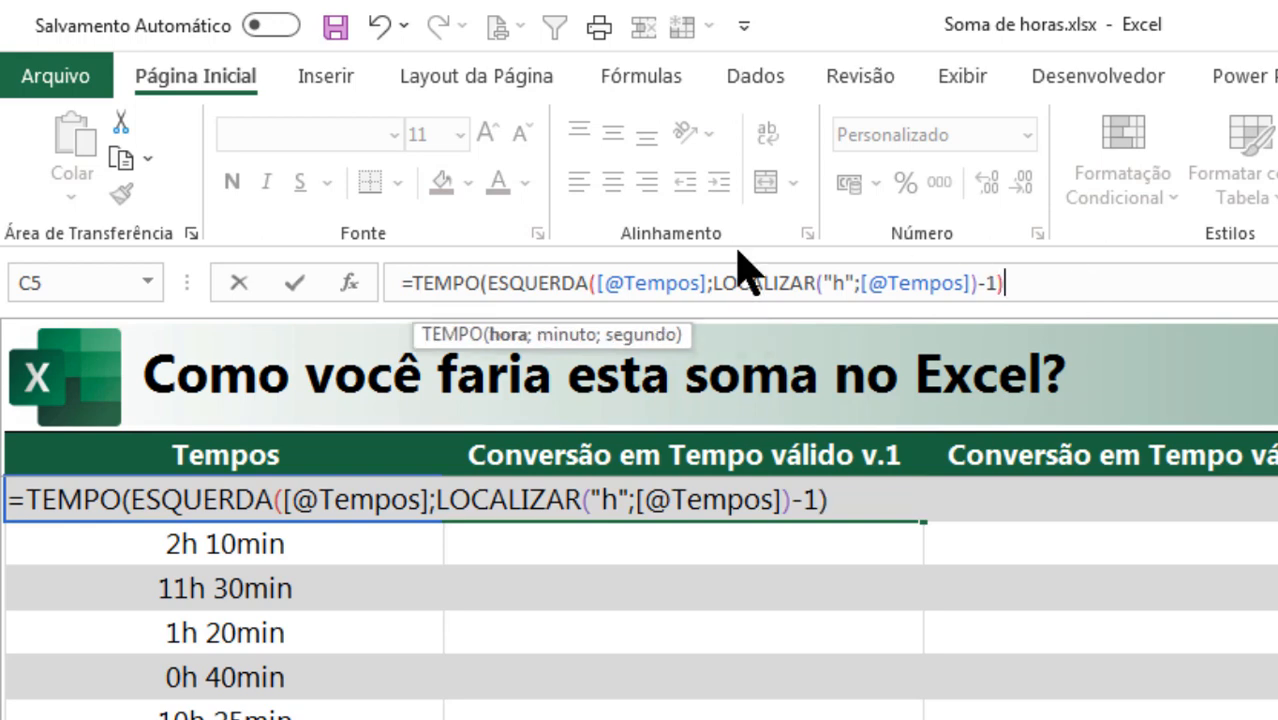
Step: Evaluate the whole hour argument of TEMPO in place, then restore the ESQUERDA expression
click(510, 336)
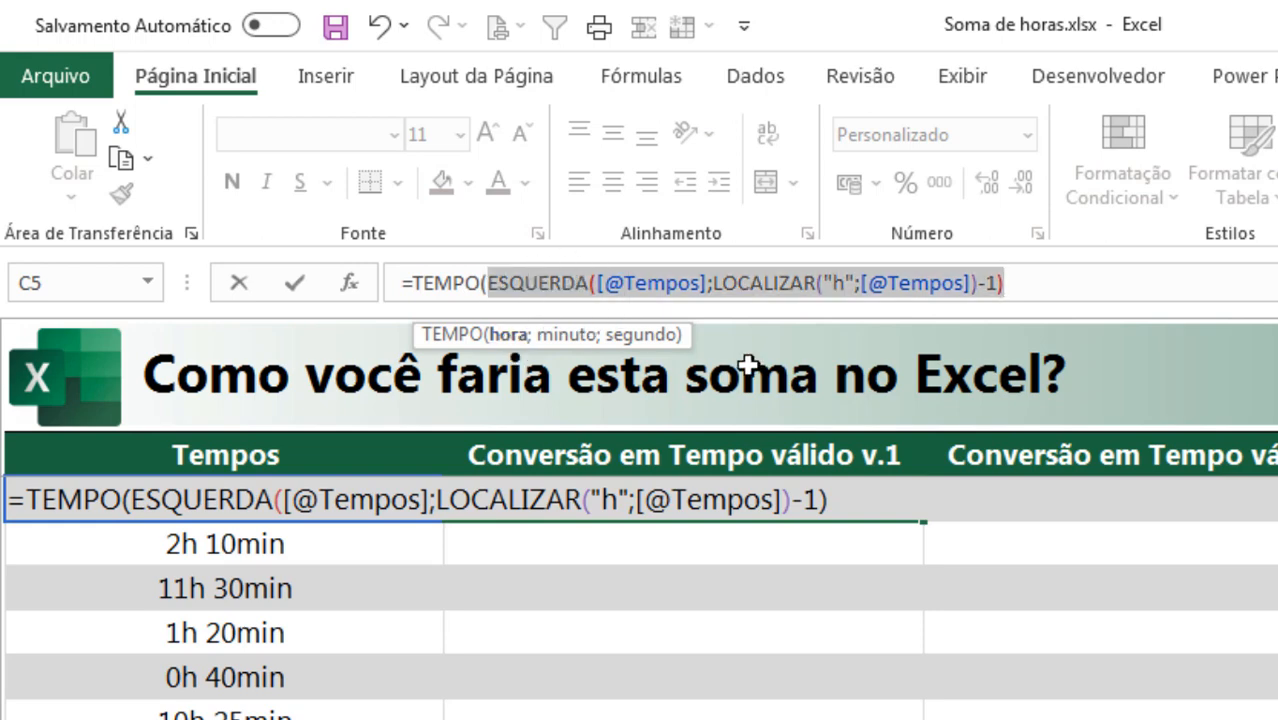
key(F9)
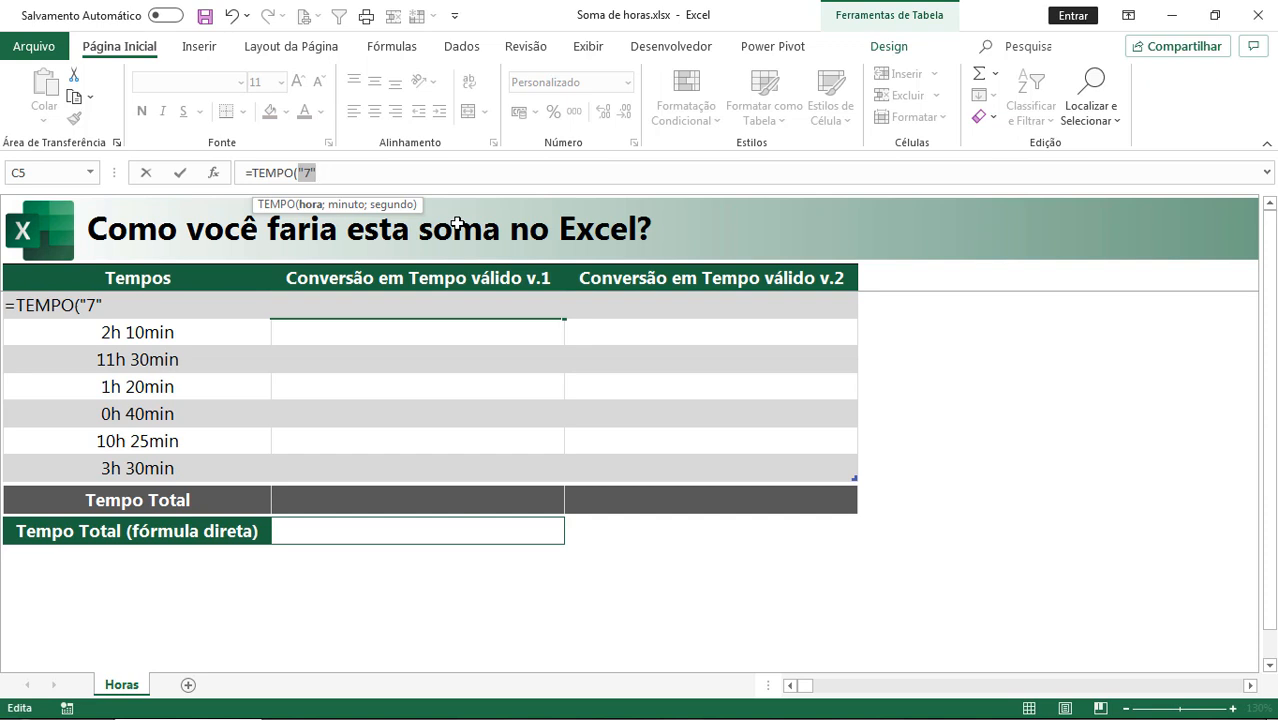
key(ctrl+z)
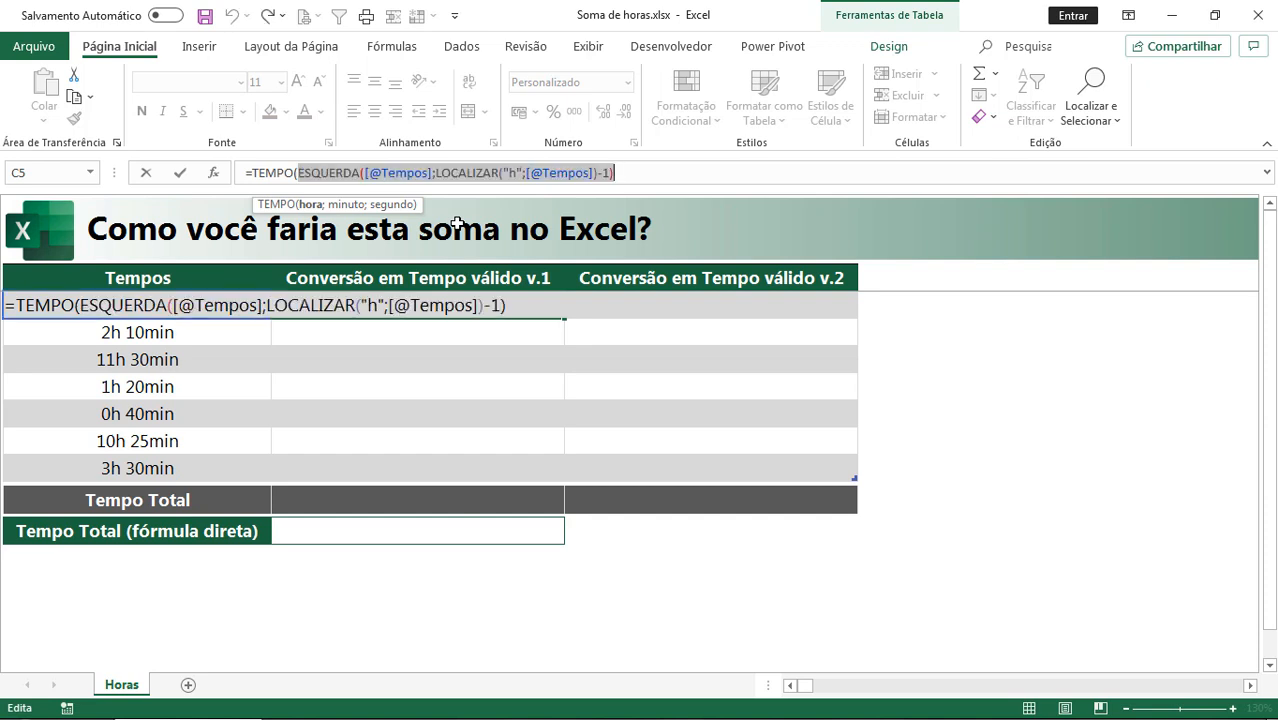
click(342, 172)
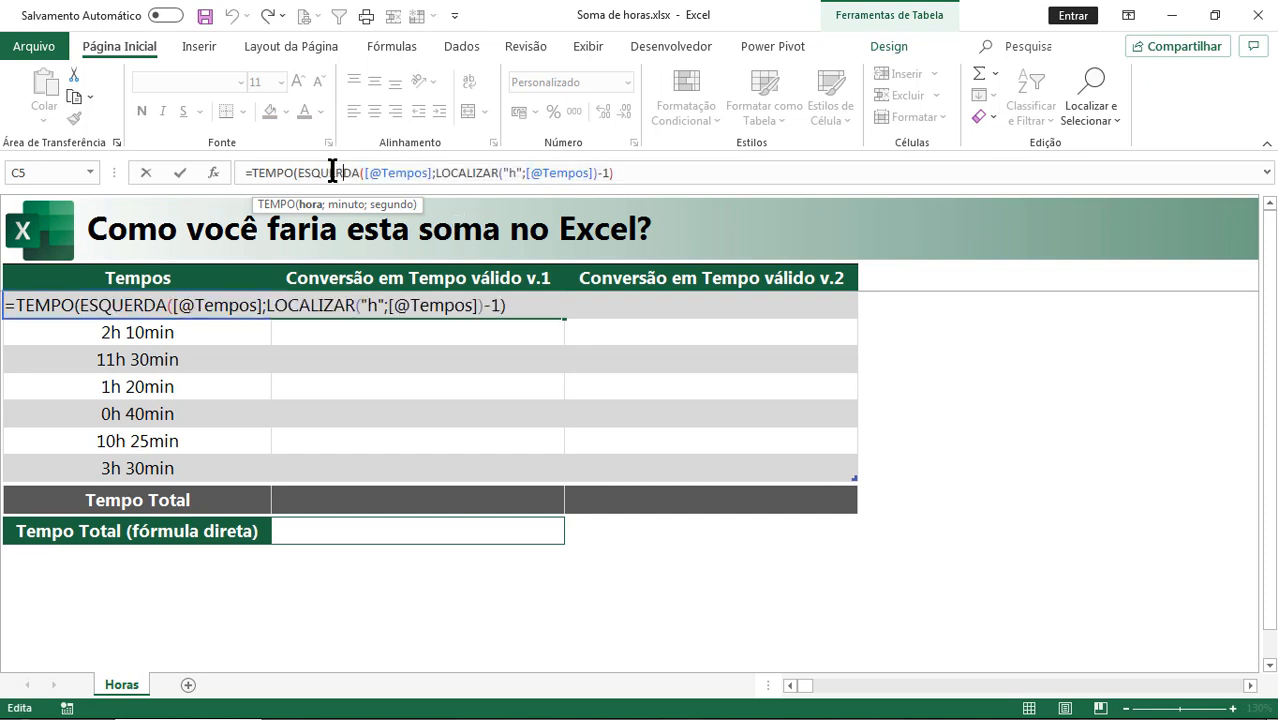
Step: Evaluate the ESQUERDA expression of the C5 formula in place once more and restore it
drag(298, 173, 681, 180)
key(ctrl+y)
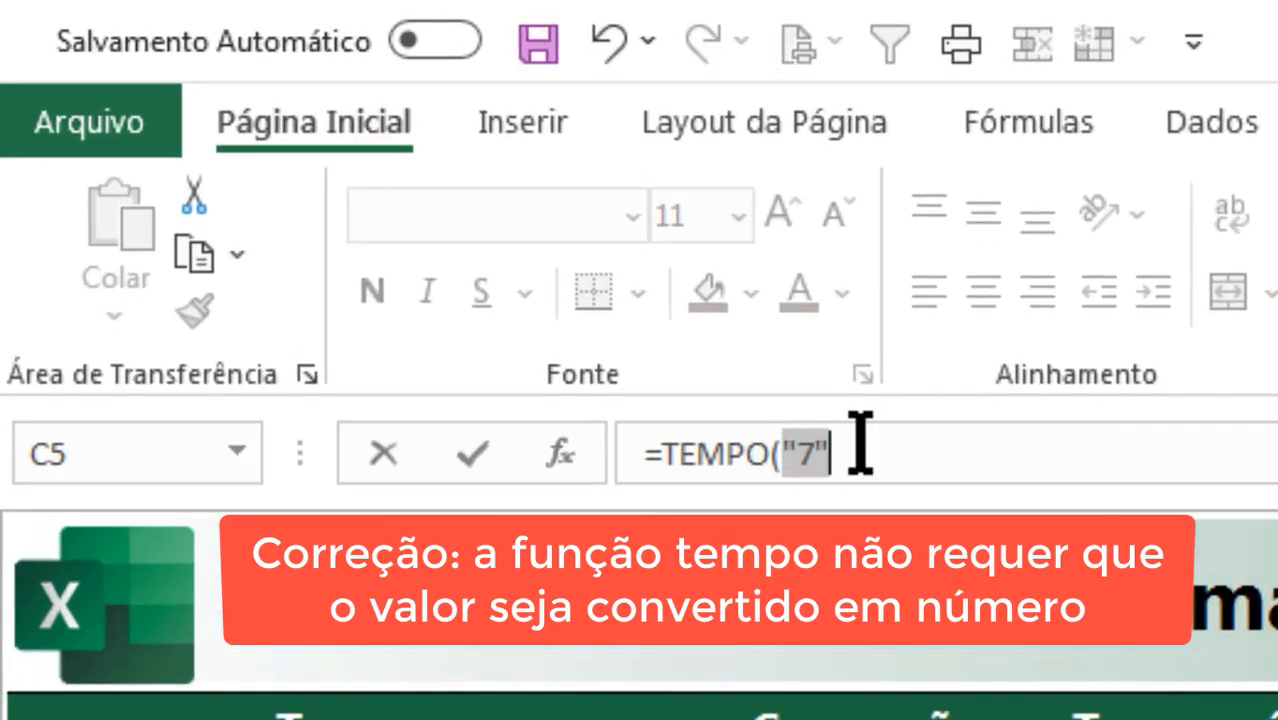
key(ctrl+z)
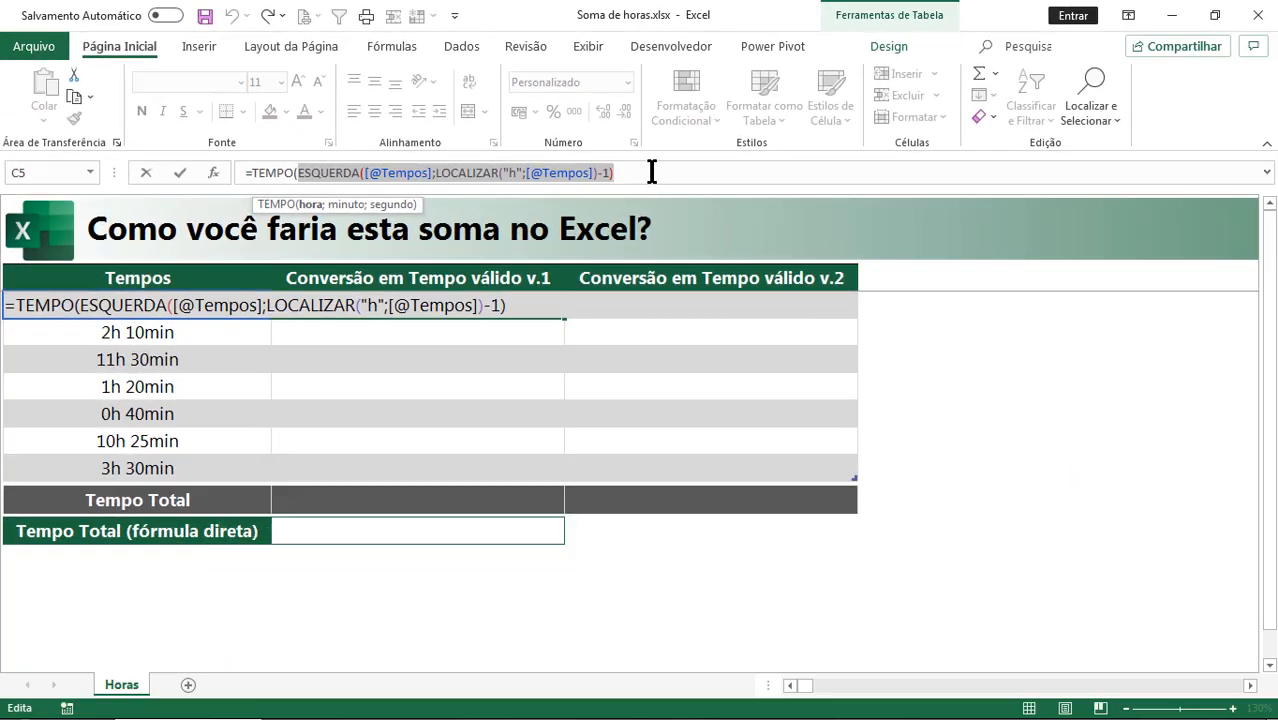
Step: End TEMPO's hour argument with a semicolon to begin the minute argument, and move the function tooltip off the cell
click(651, 172)
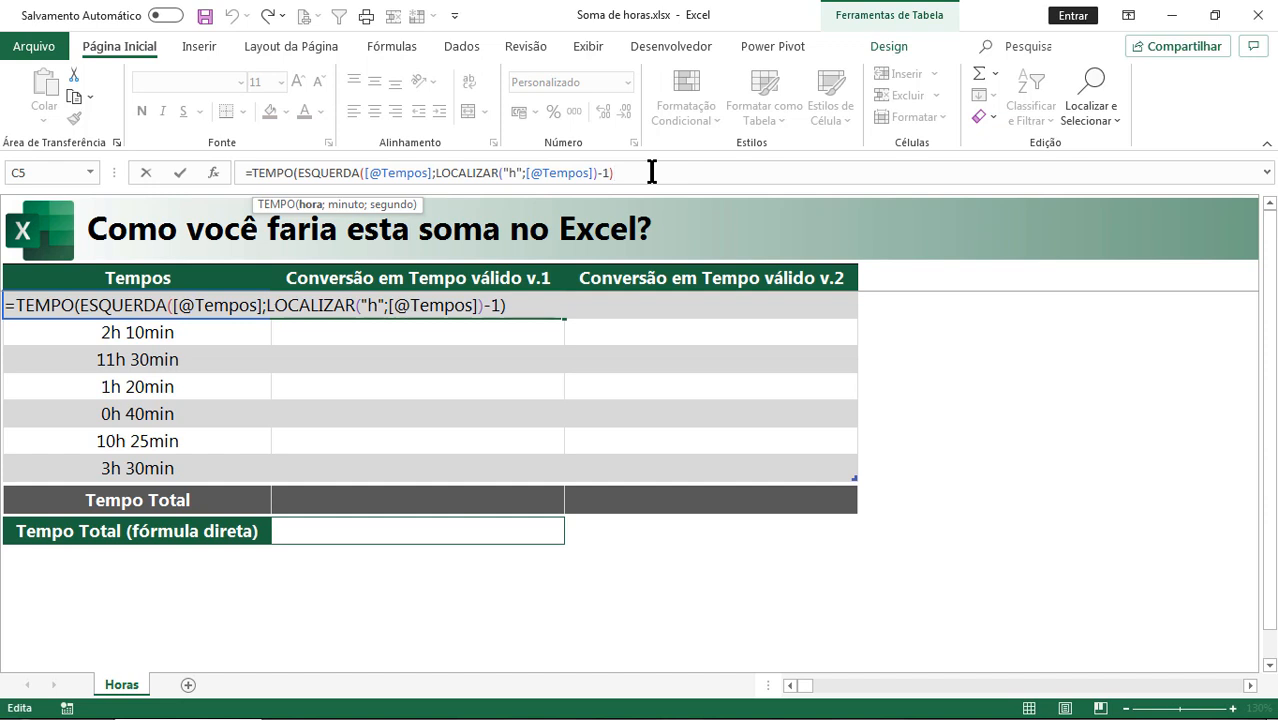
text(;)
drag(403, 203, 787, 180)
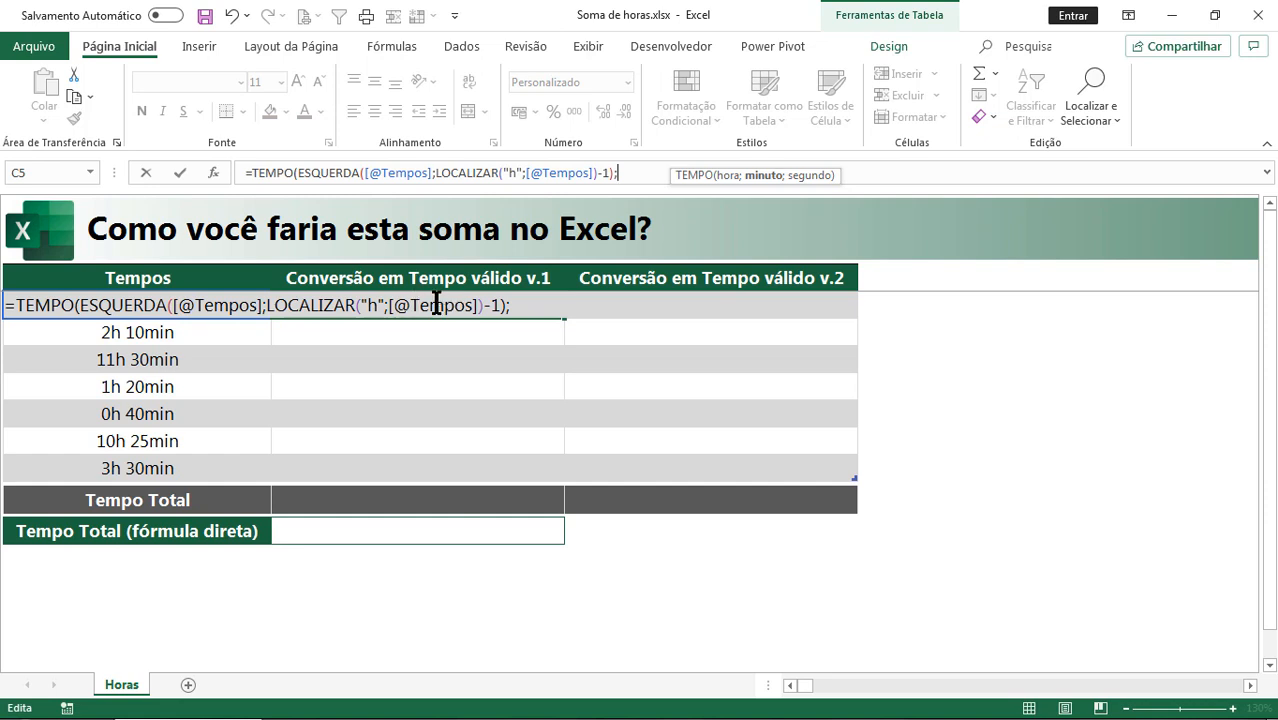
Step: Store the unfinished C5 formula as text with a leading apostrophe and left-align the cell
drag(553, 305, 3, 301)
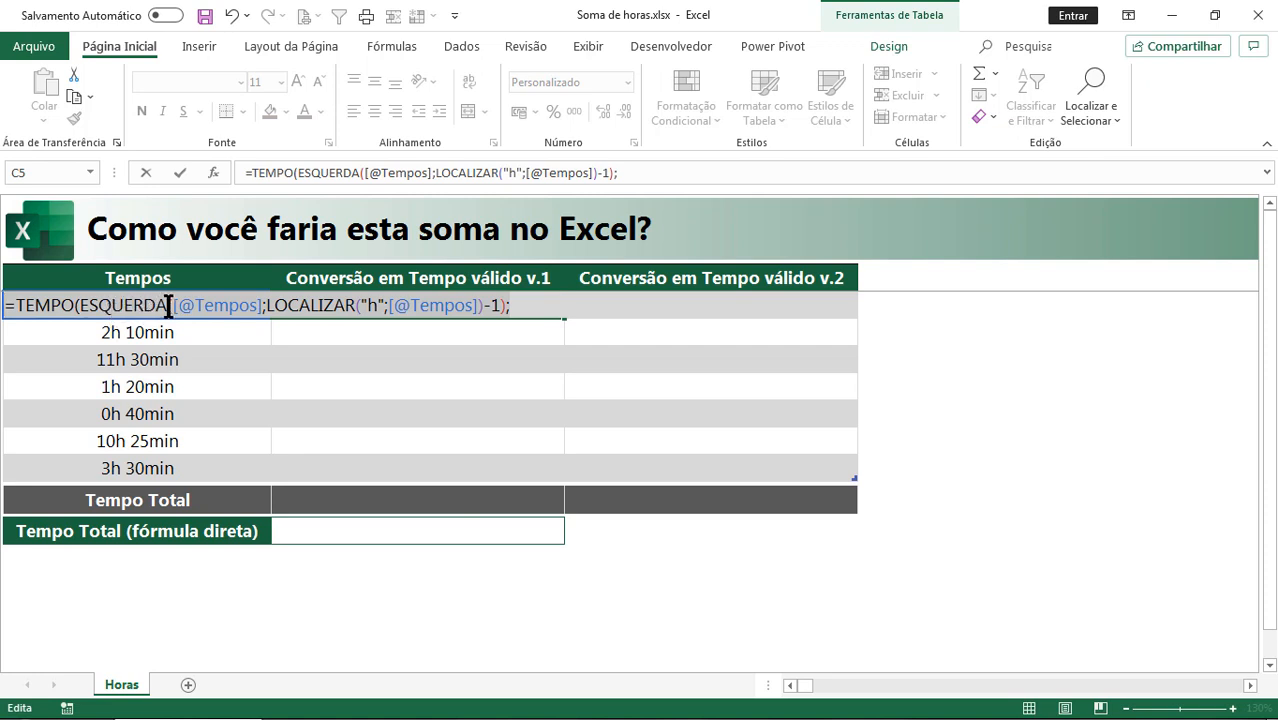
click(248, 174)
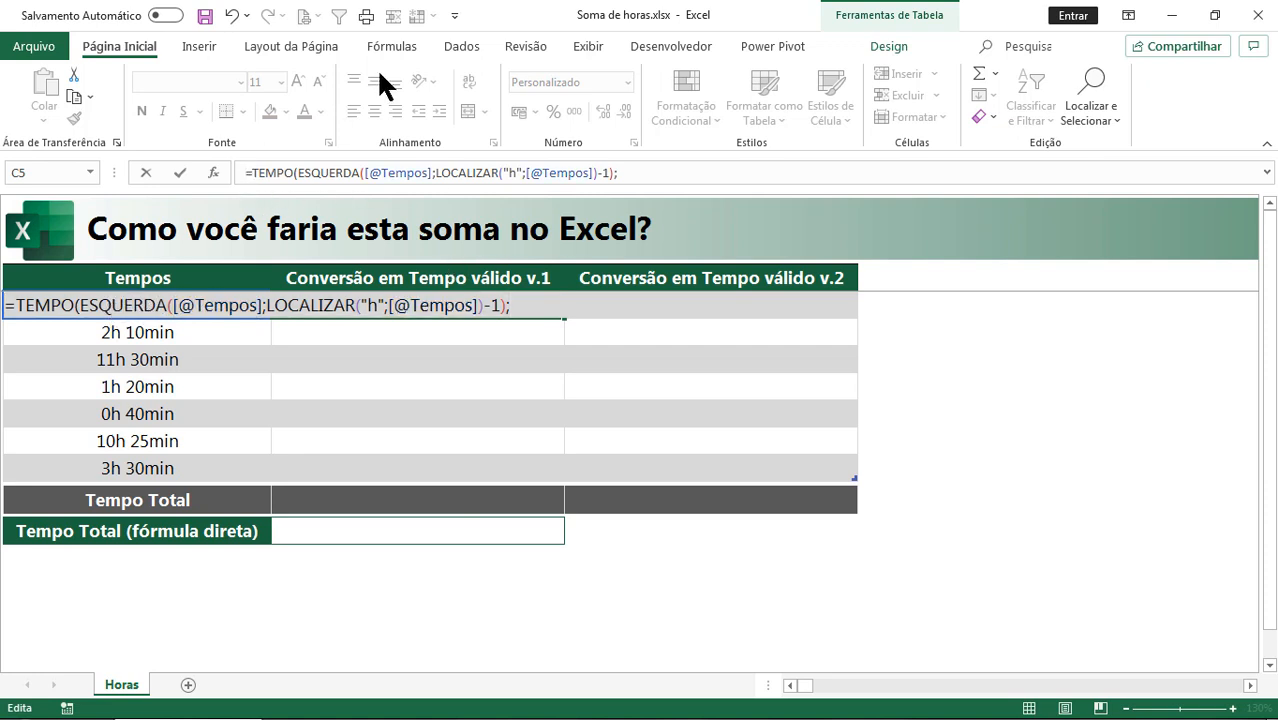
text(')
key(ctrl+Return)
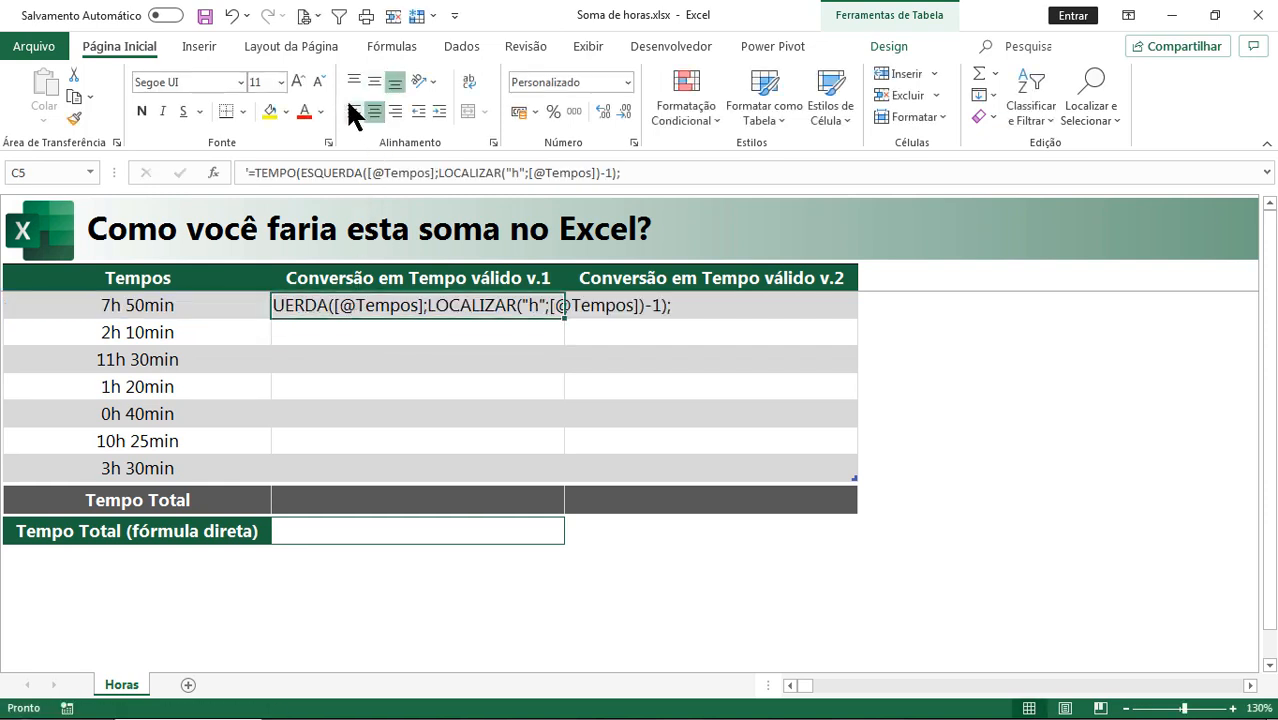
click(352, 112)
Step: Remove the leading apostrophe from C5 and continue editing at the end of the formula
click(331, 172)
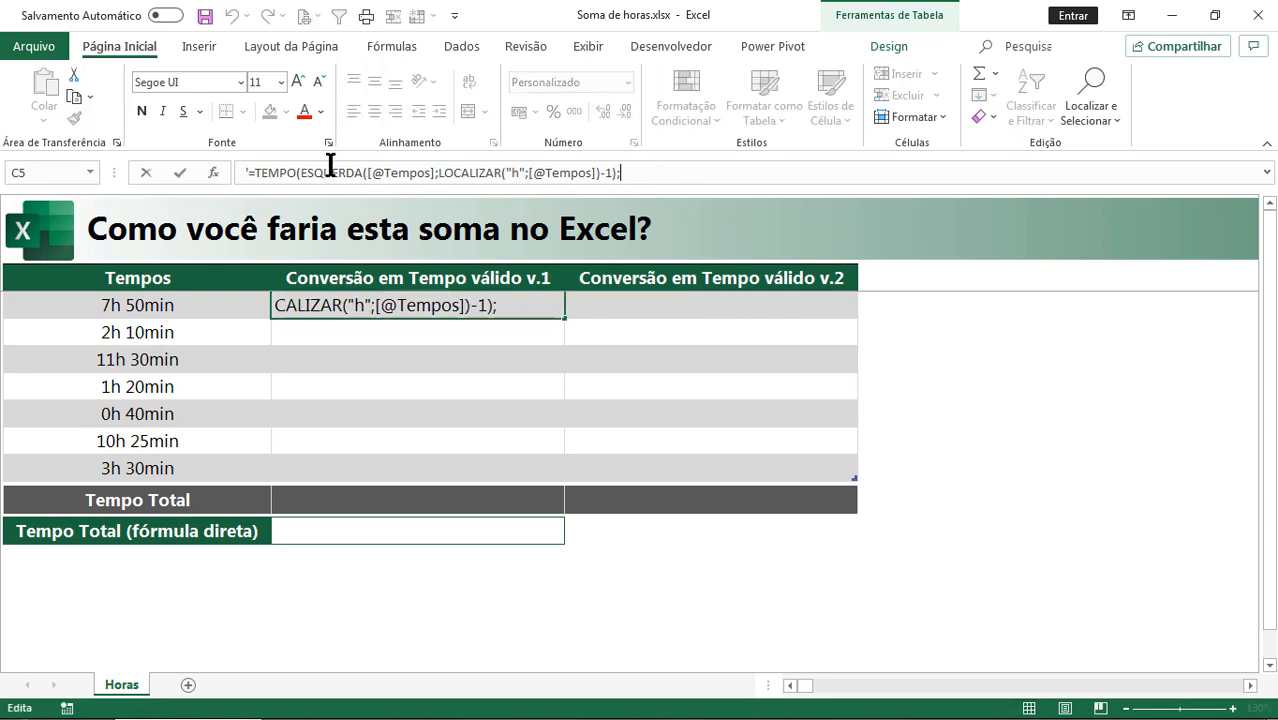
click(251, 172)
key(BackSpace)
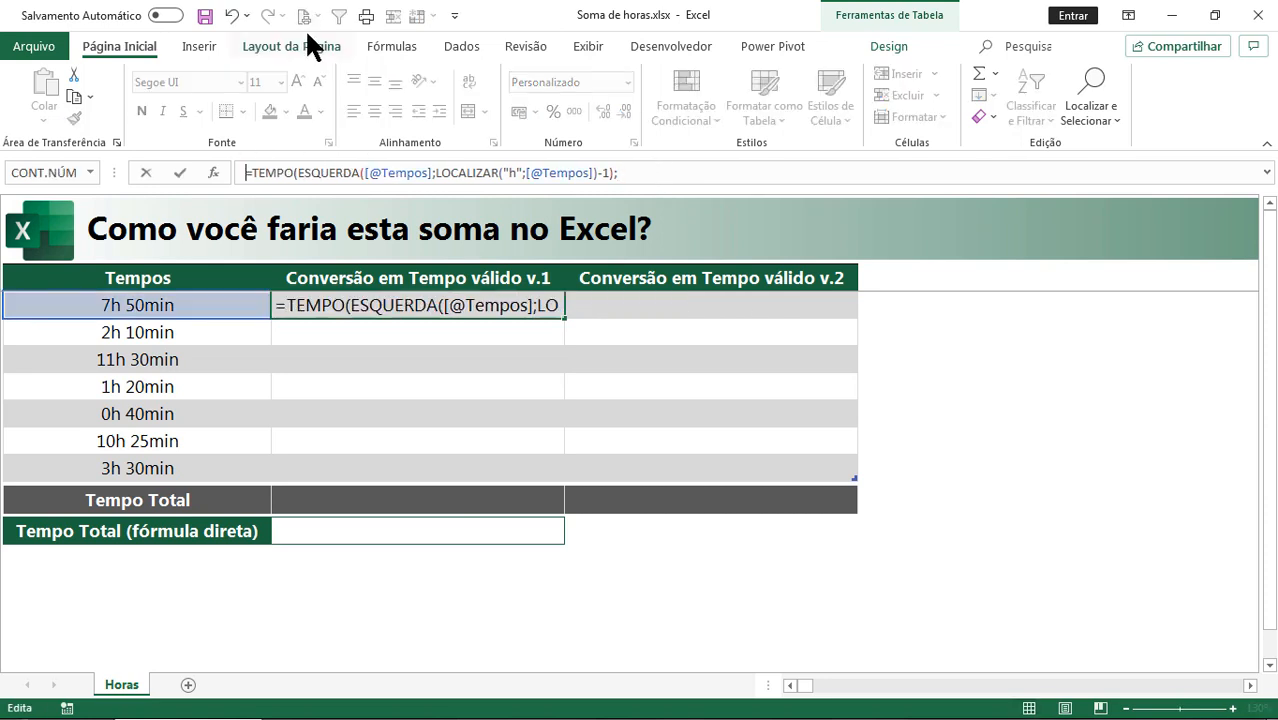
click(670, 174)
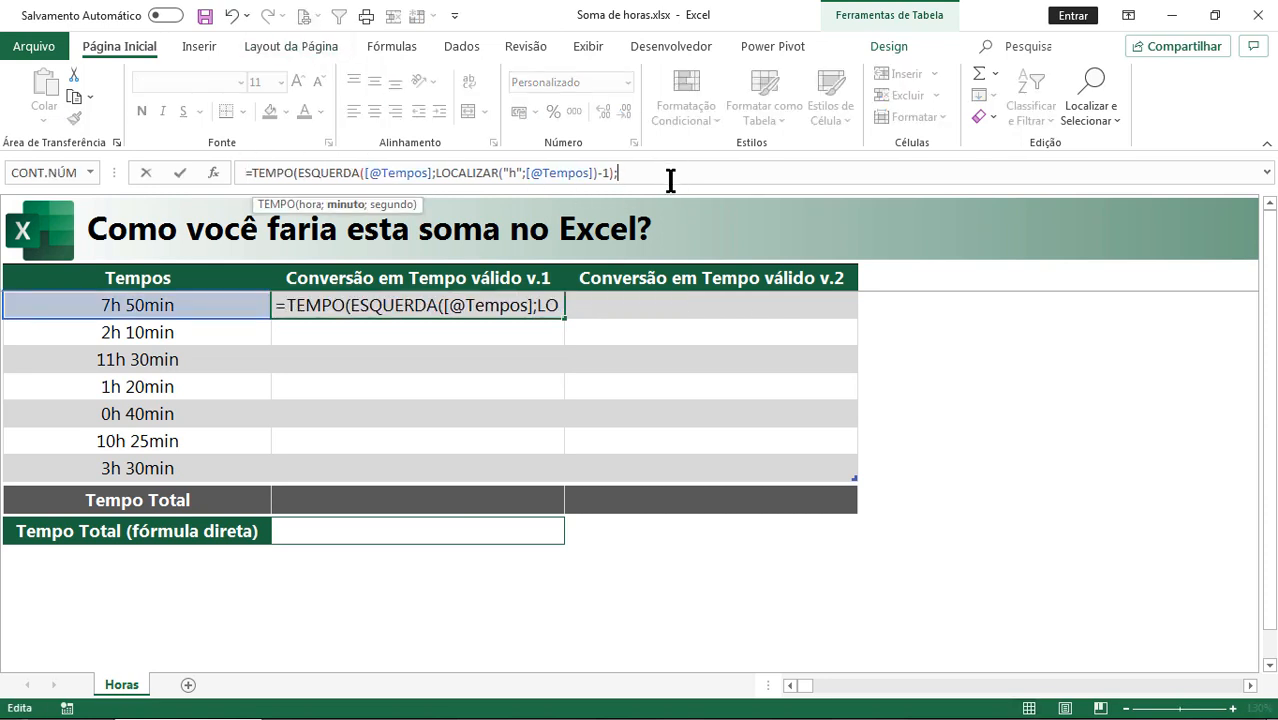
Step: Enlarge the formula bar and put the apostrophe back before the C5 formula to keep it as text
drag(668, 195, 665, 262)
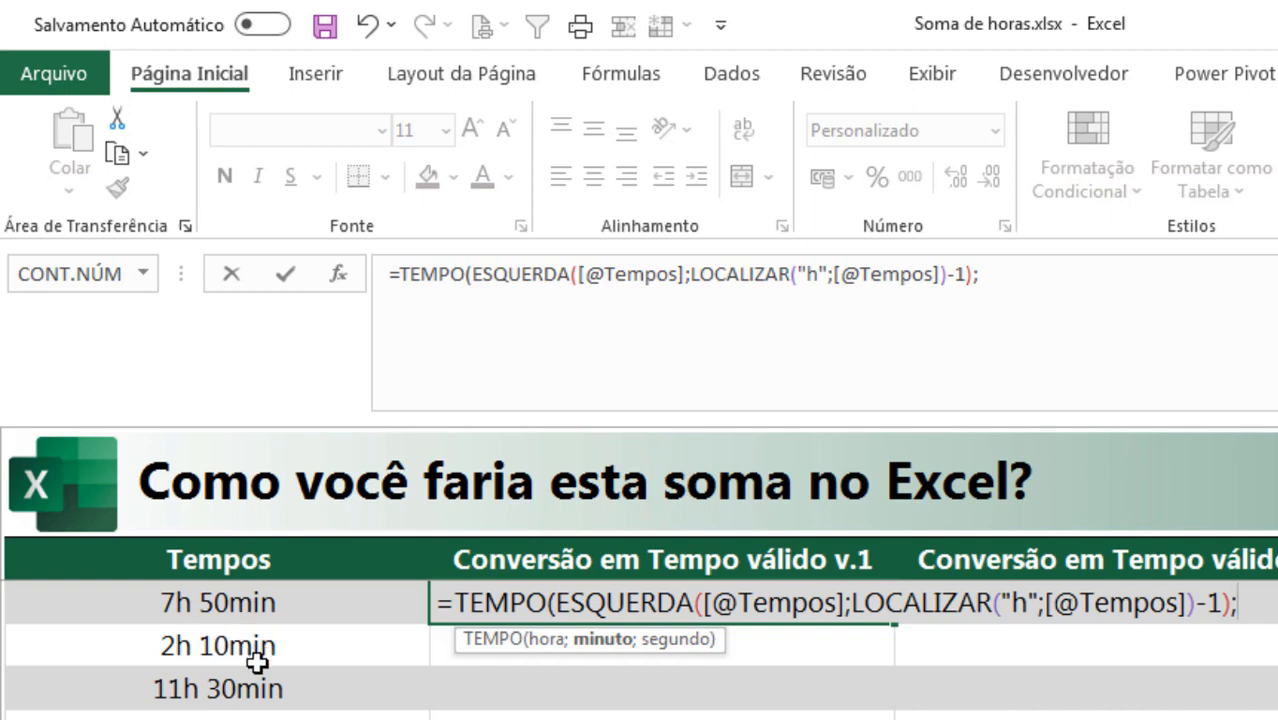
click(437, 600)
text(')
key(Return)
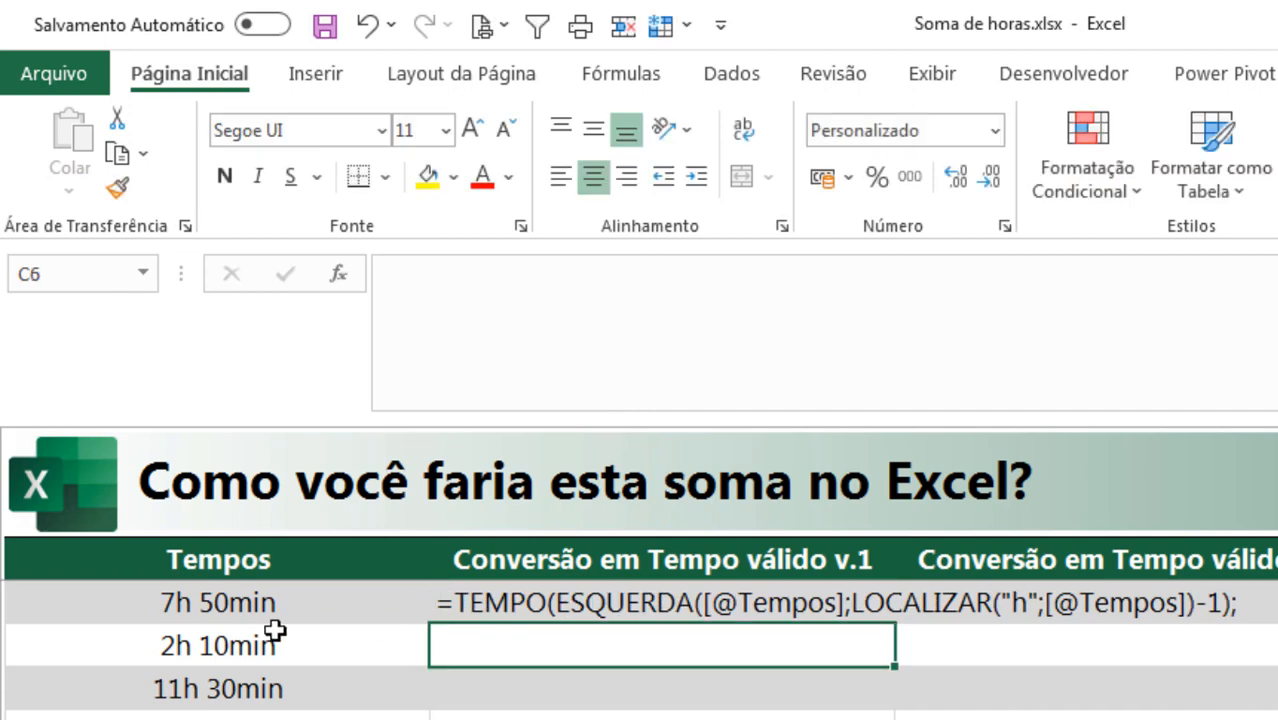
Step: Open the Tempos text in B5 to examine the characters around the minutes, then cancel the edit
click(189, 601)
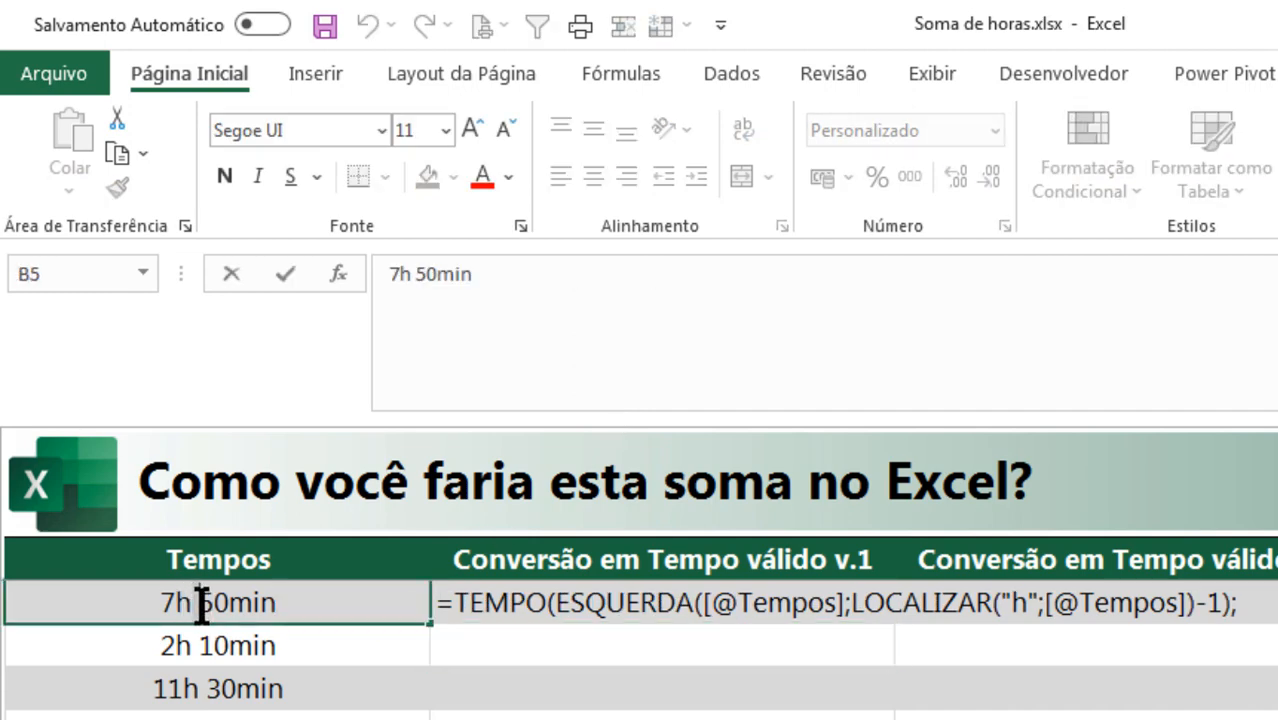
double_click(200, 601)
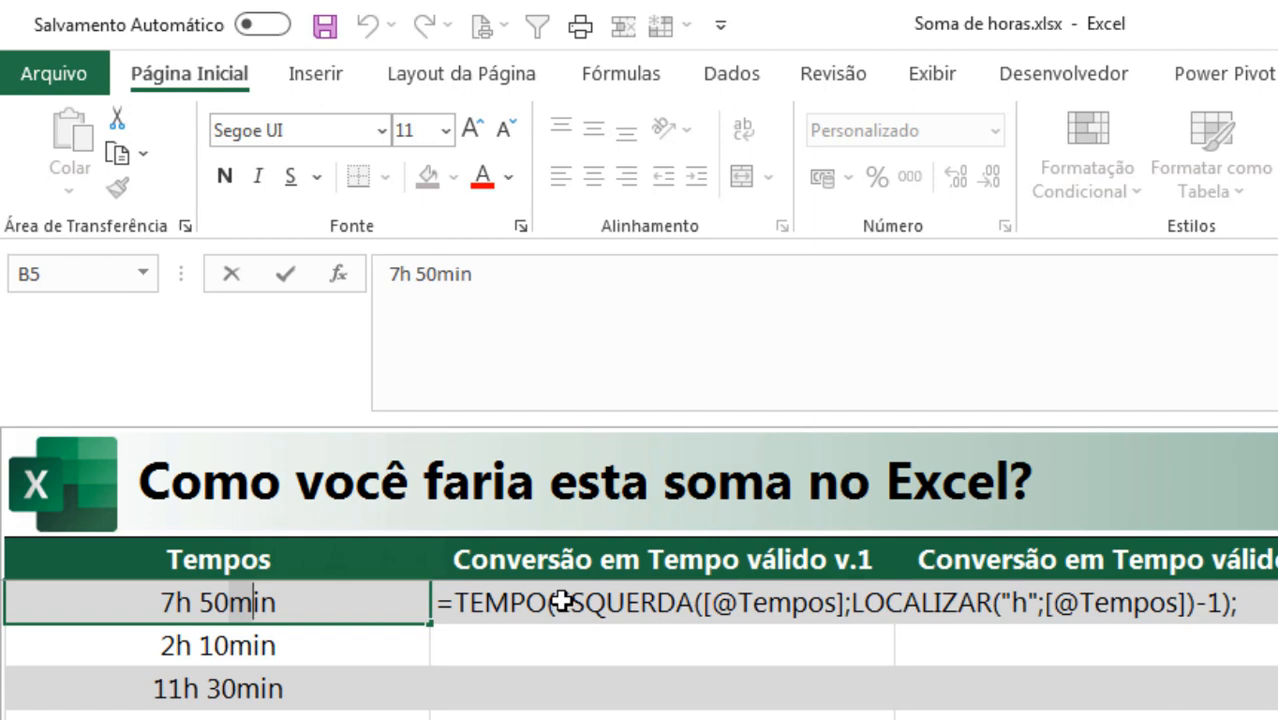
key(Escape)
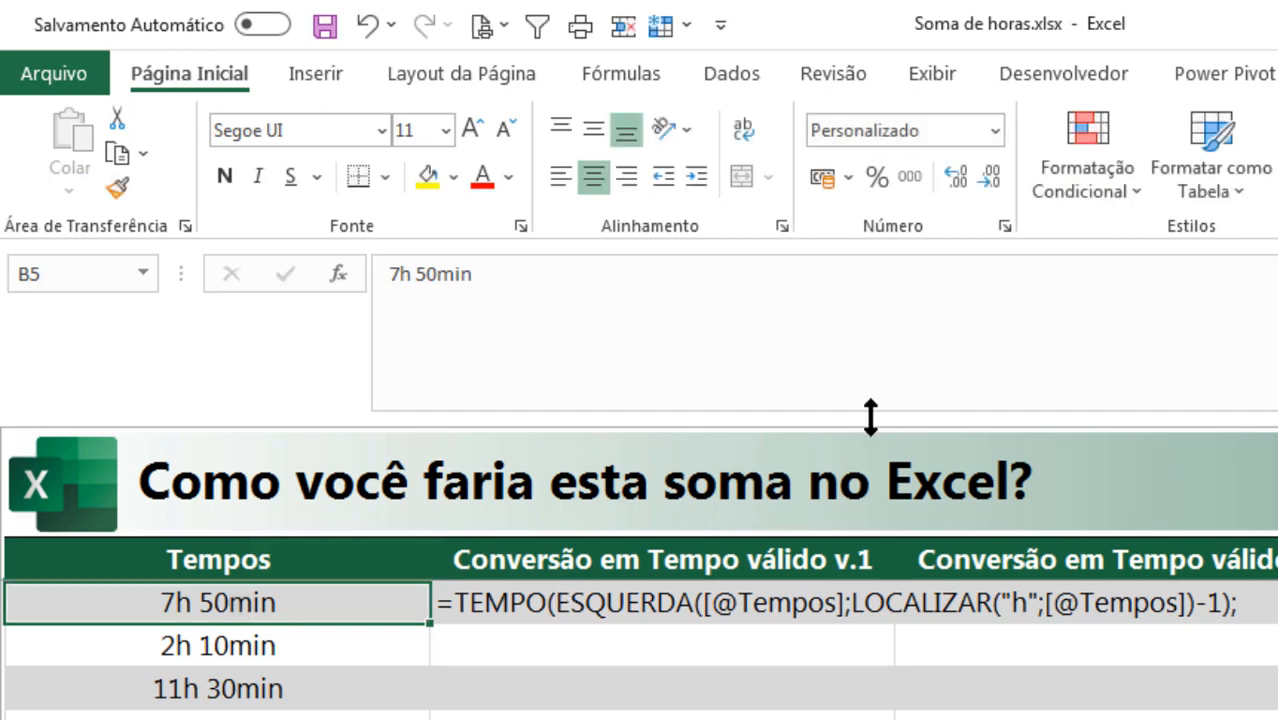
Step: Shrink the formula bar and remove the apostrophe from C5 to resume the formula at its minute argument
drag(833, 414, 840, 303)
click(1113, 488)
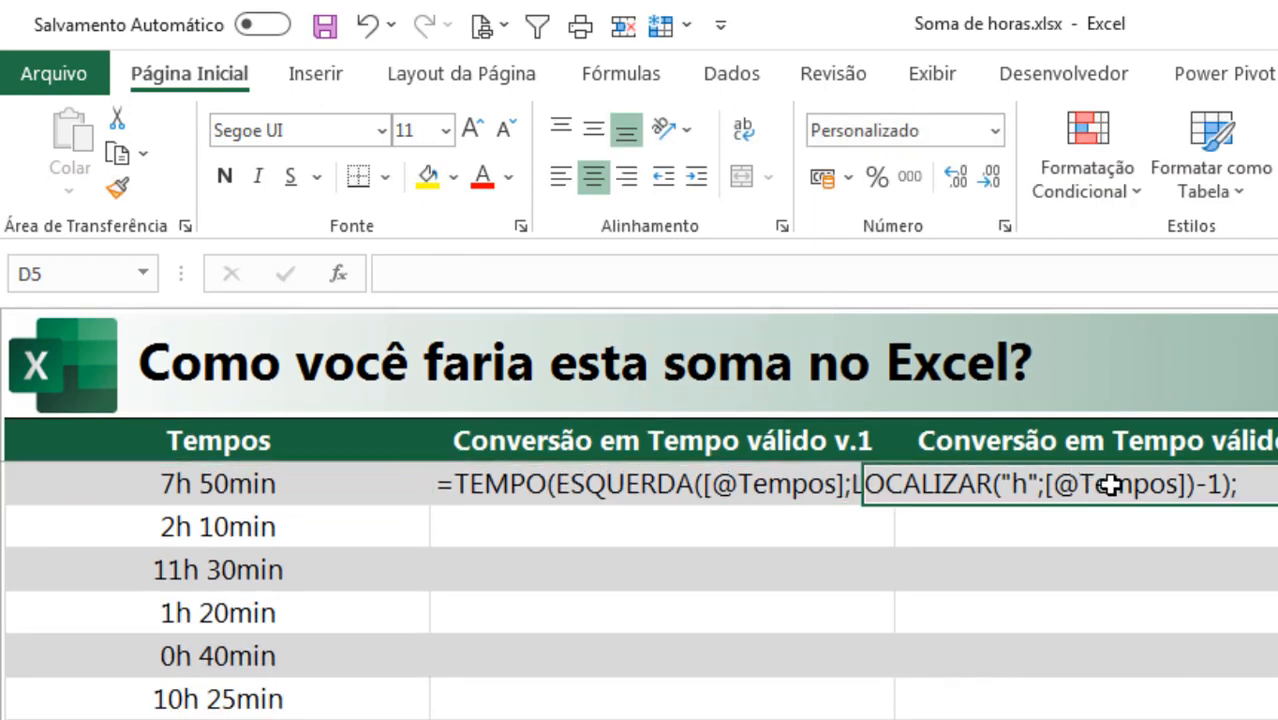
click(580, 485)
click(391, 272)
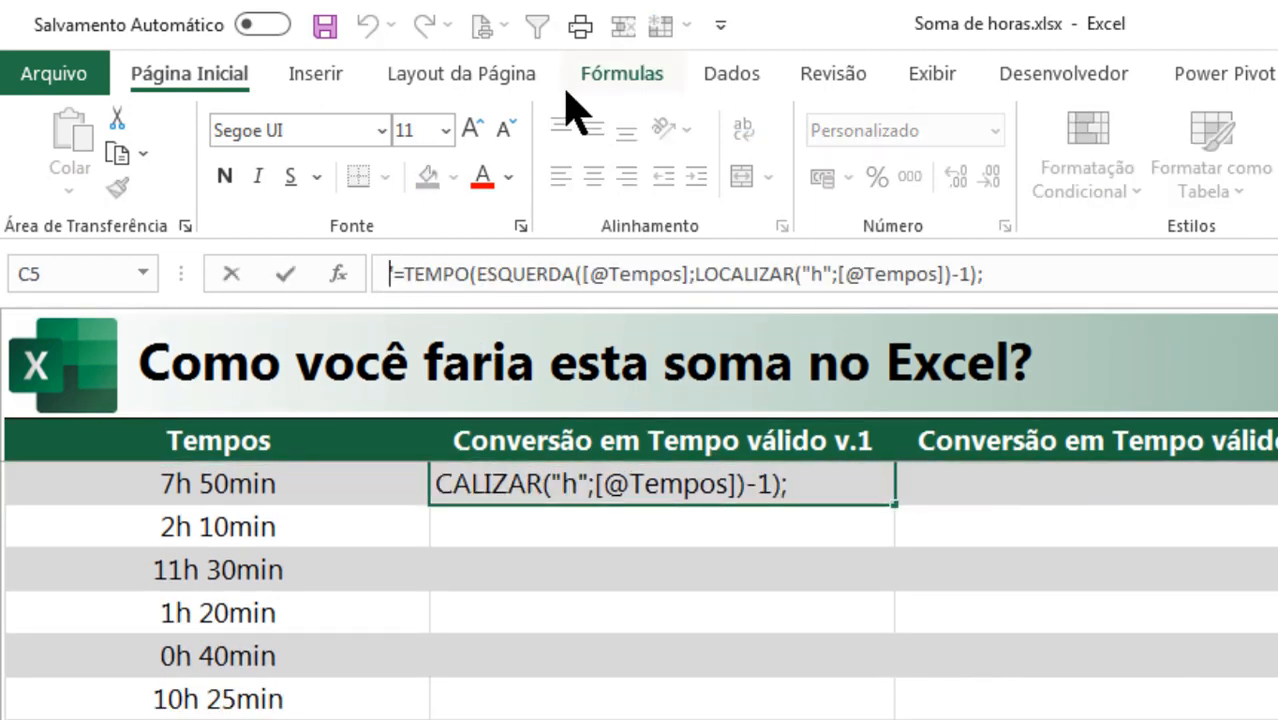
key(BackSpace)
click(1047, 285)
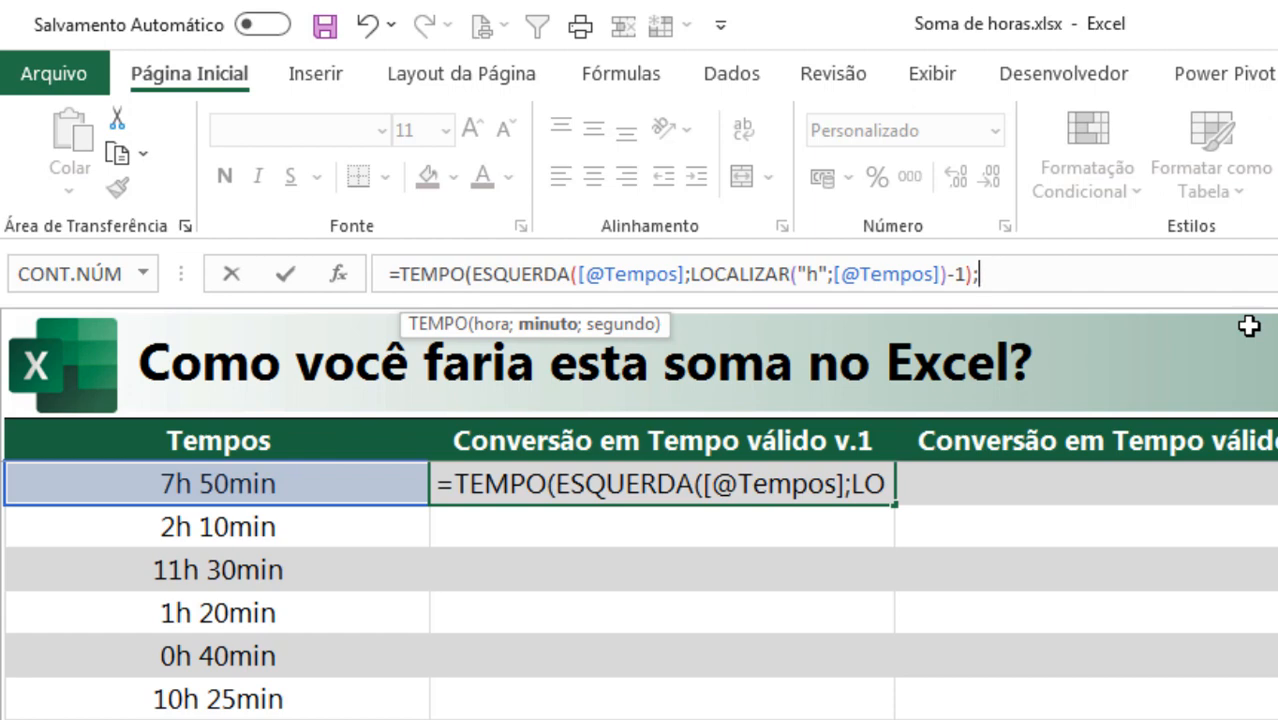
drag(1090, 305, 1061, 404)
key(alt+Return)
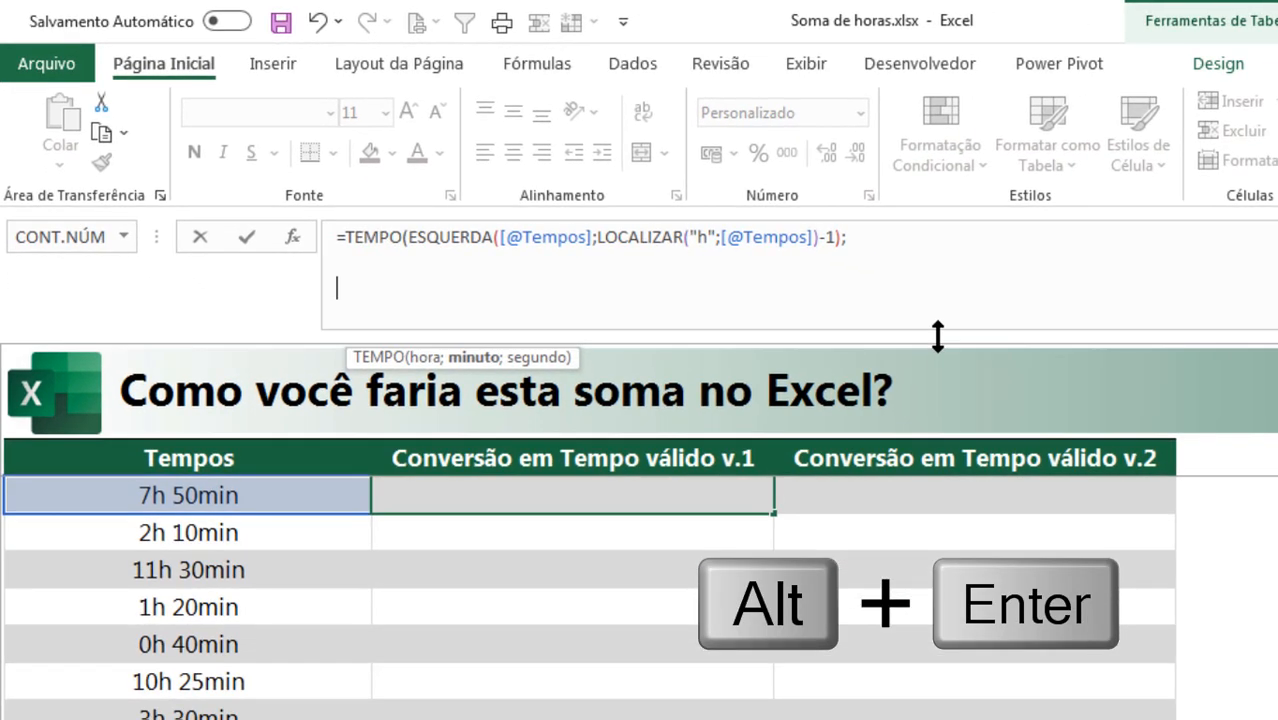
drag(938, 336, 926, 368)
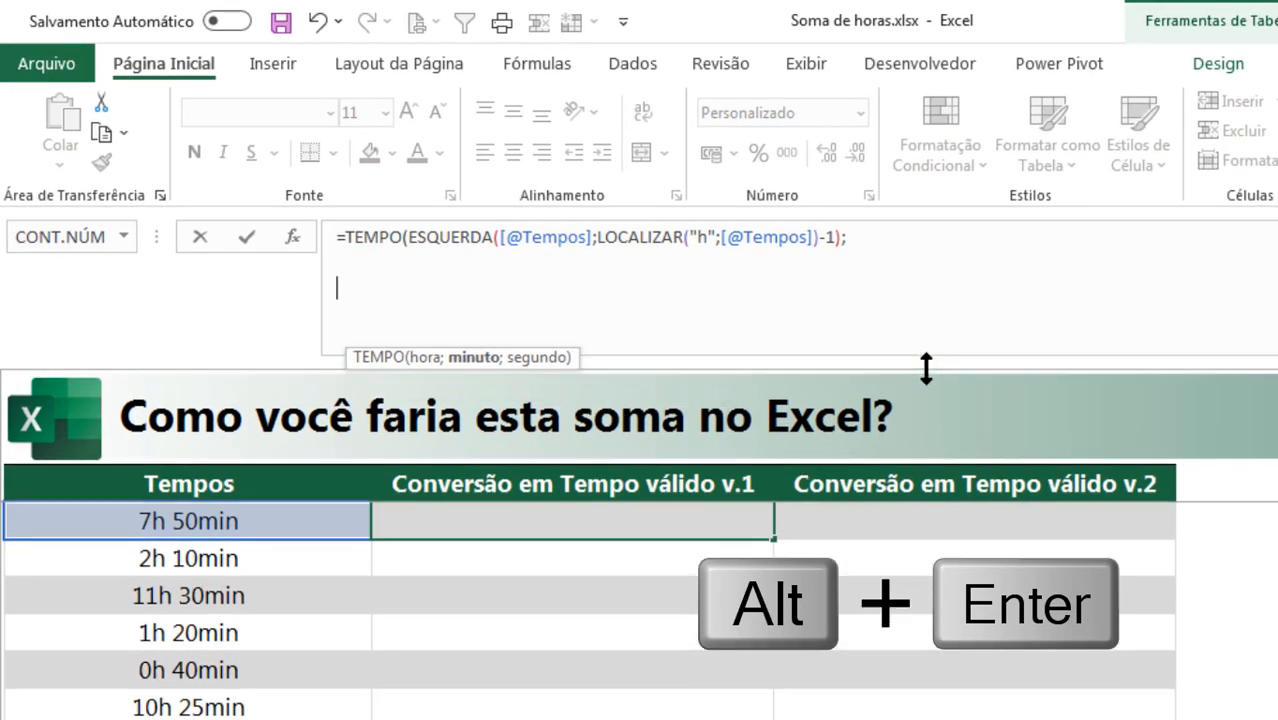
text(LO)
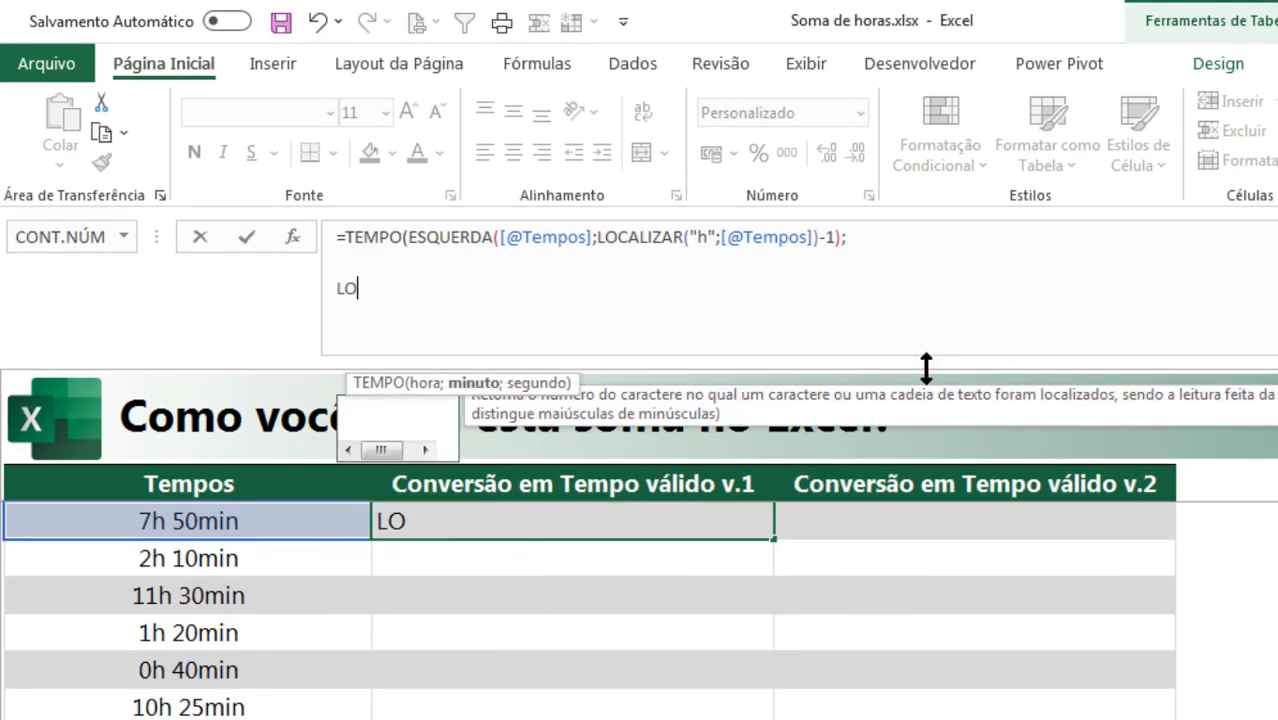
text(CALIZAR(" ")
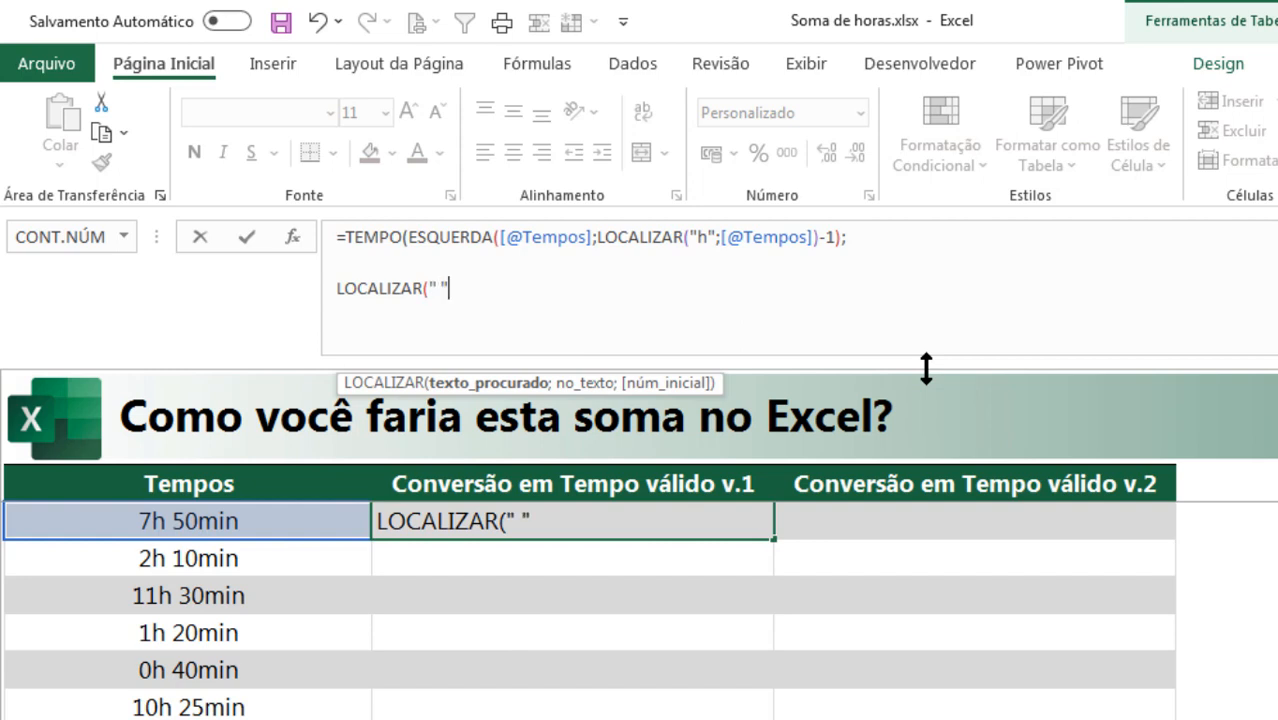
text(;)
click(289, 528)
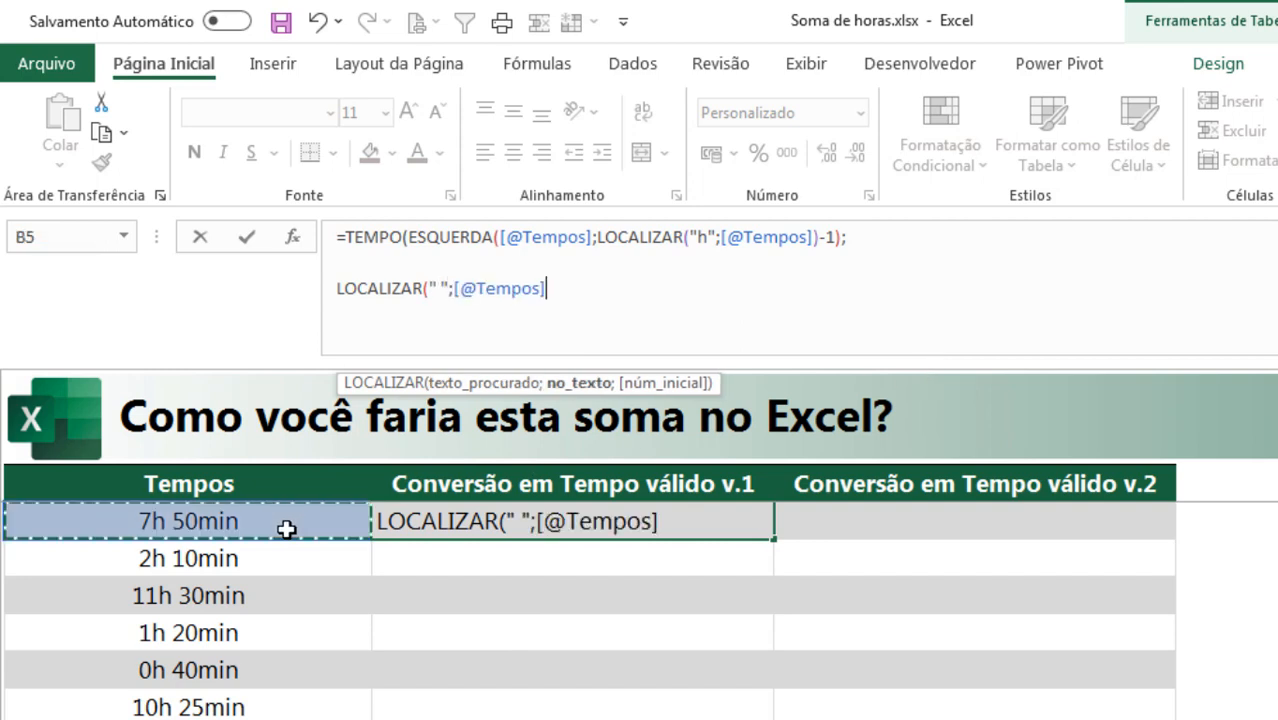
text())
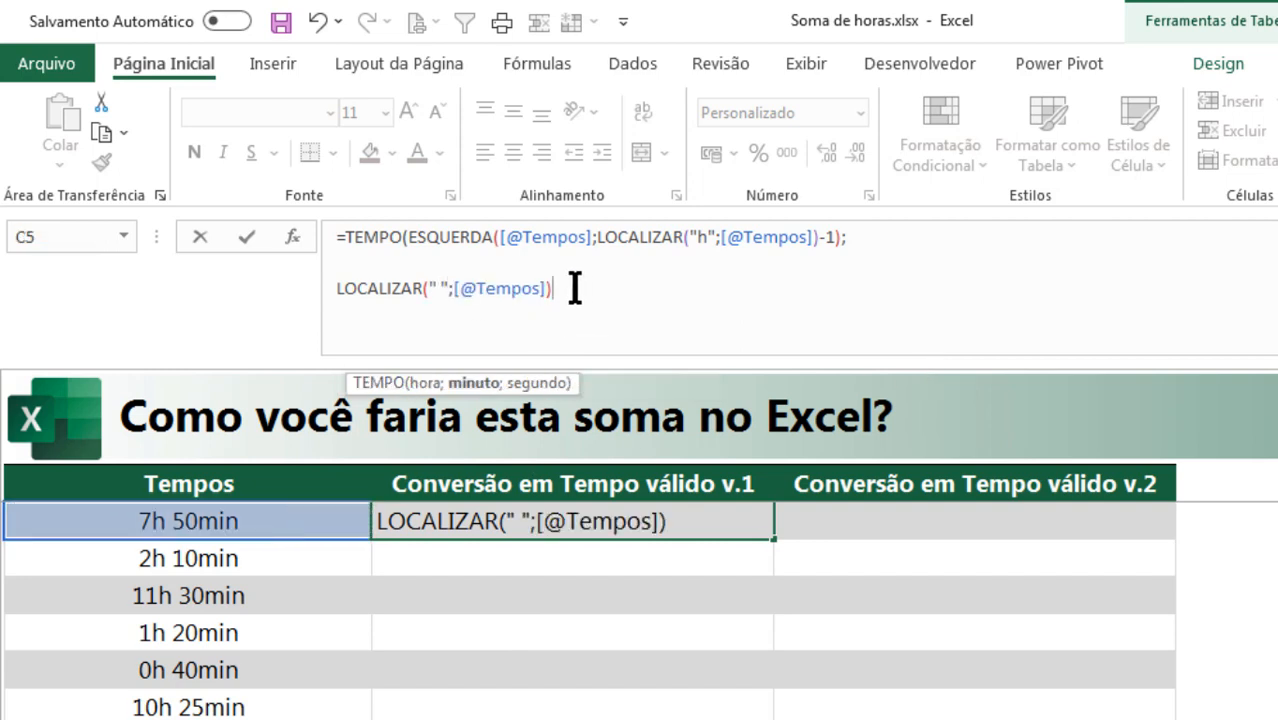
drag(553, 288, 337, 288)
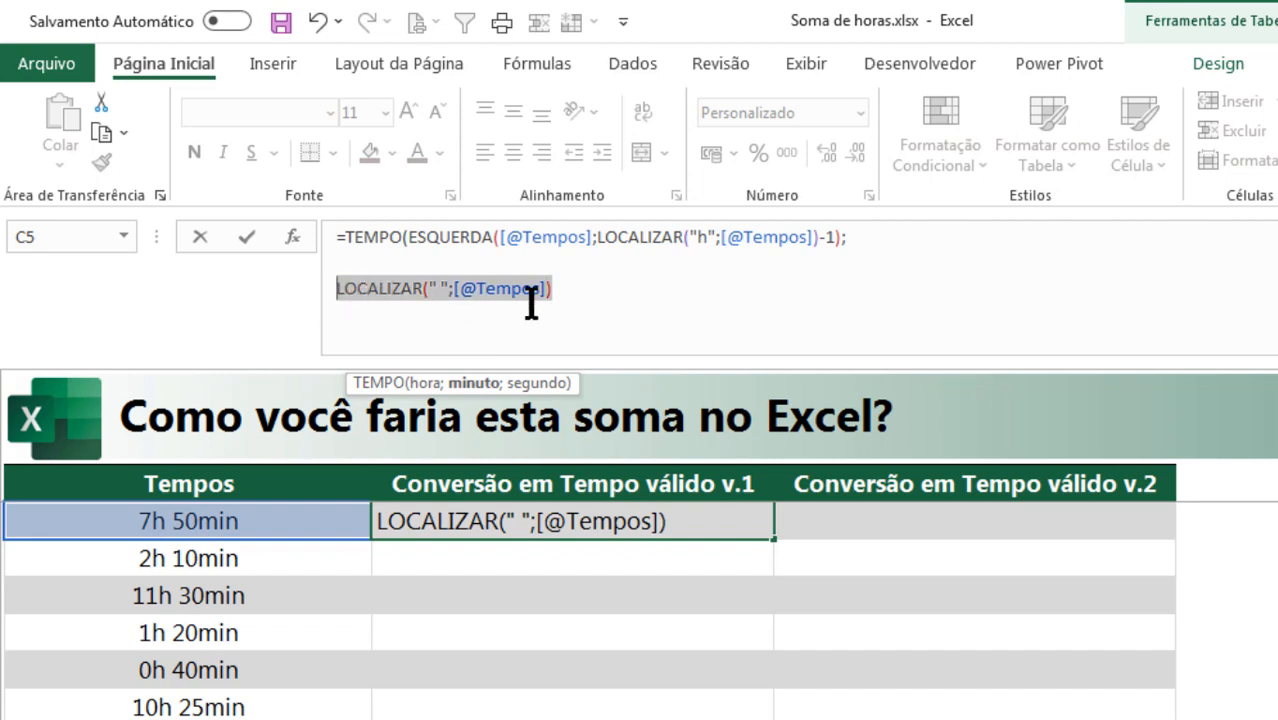
key(F9)
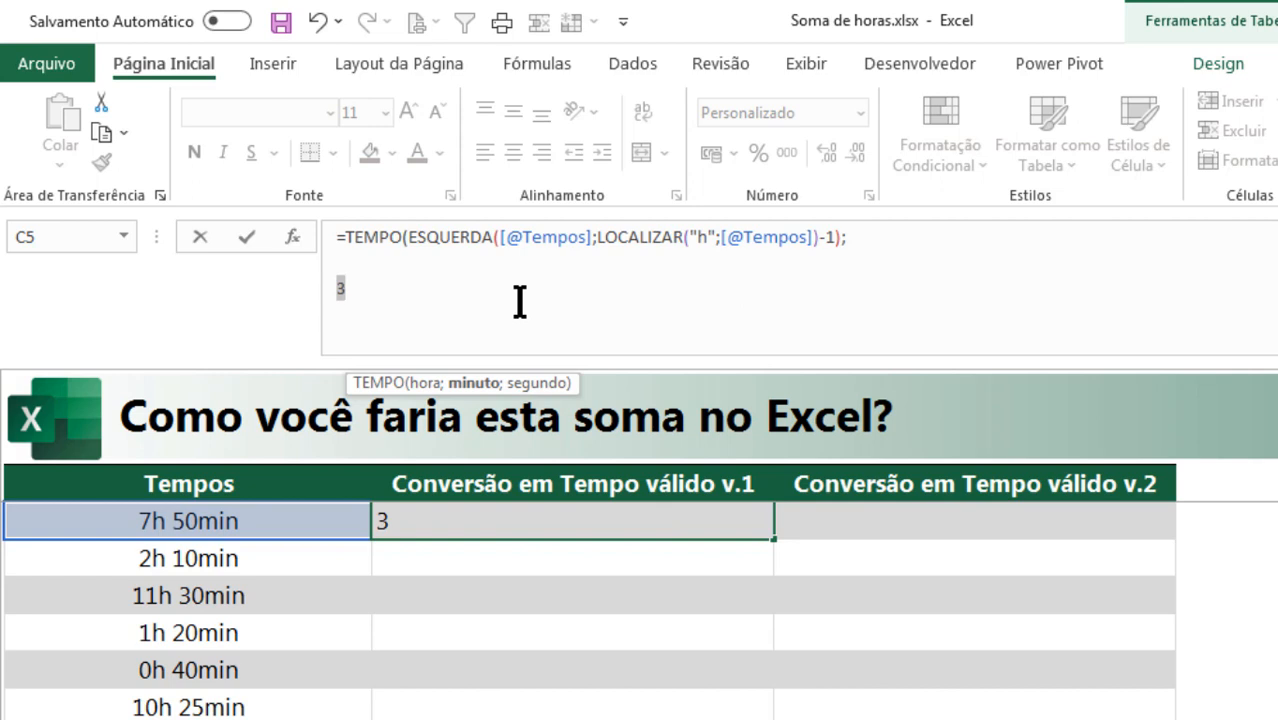
key(ctrl+z)
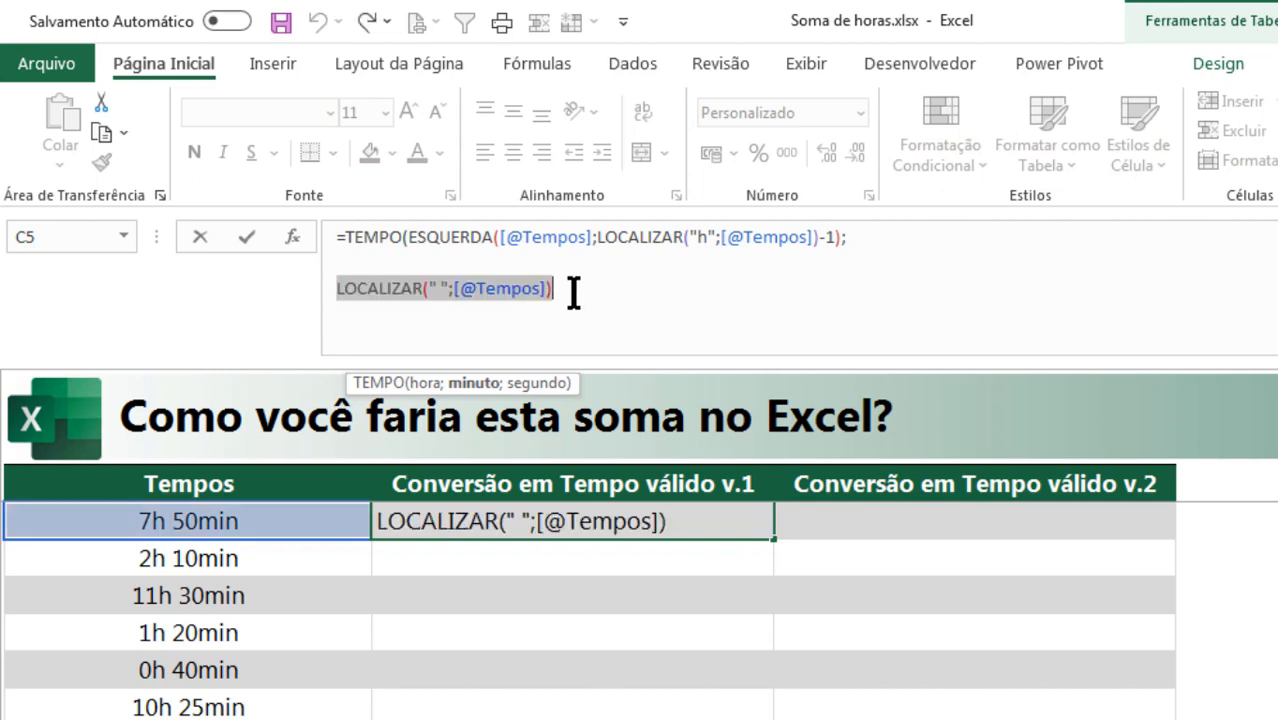
click(573, 292)
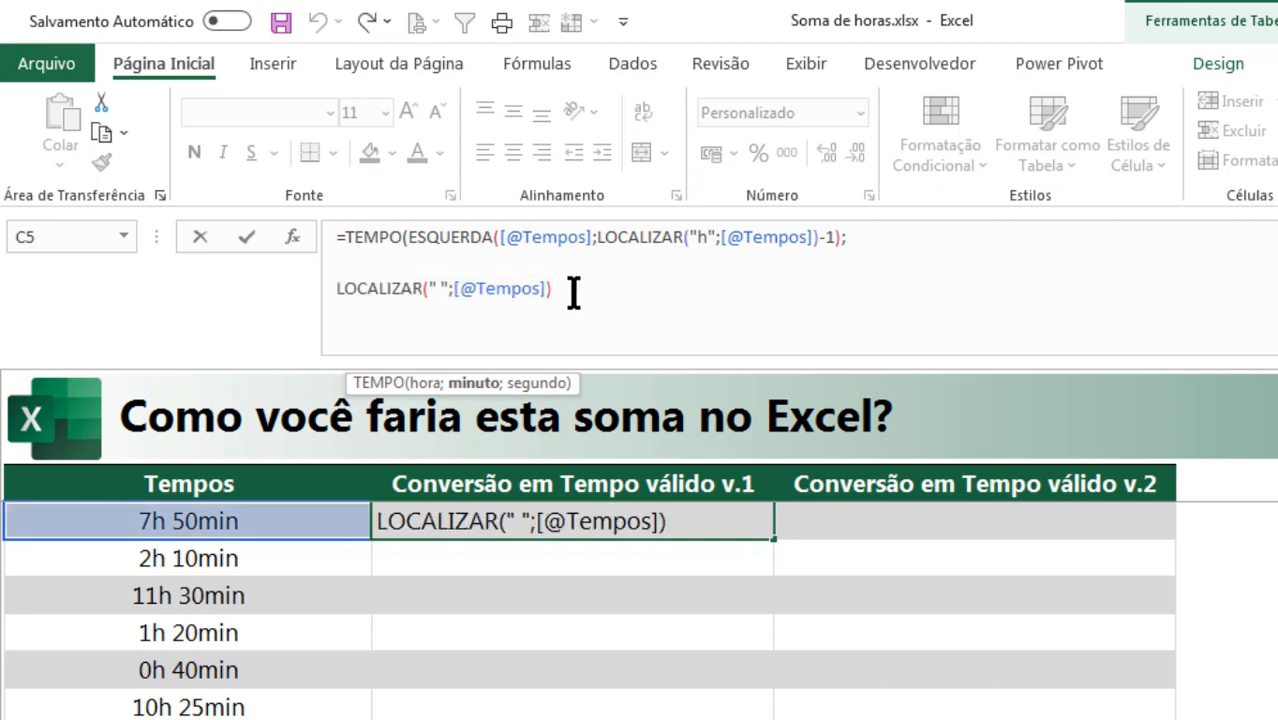
drag(573, 292, 320, 292)
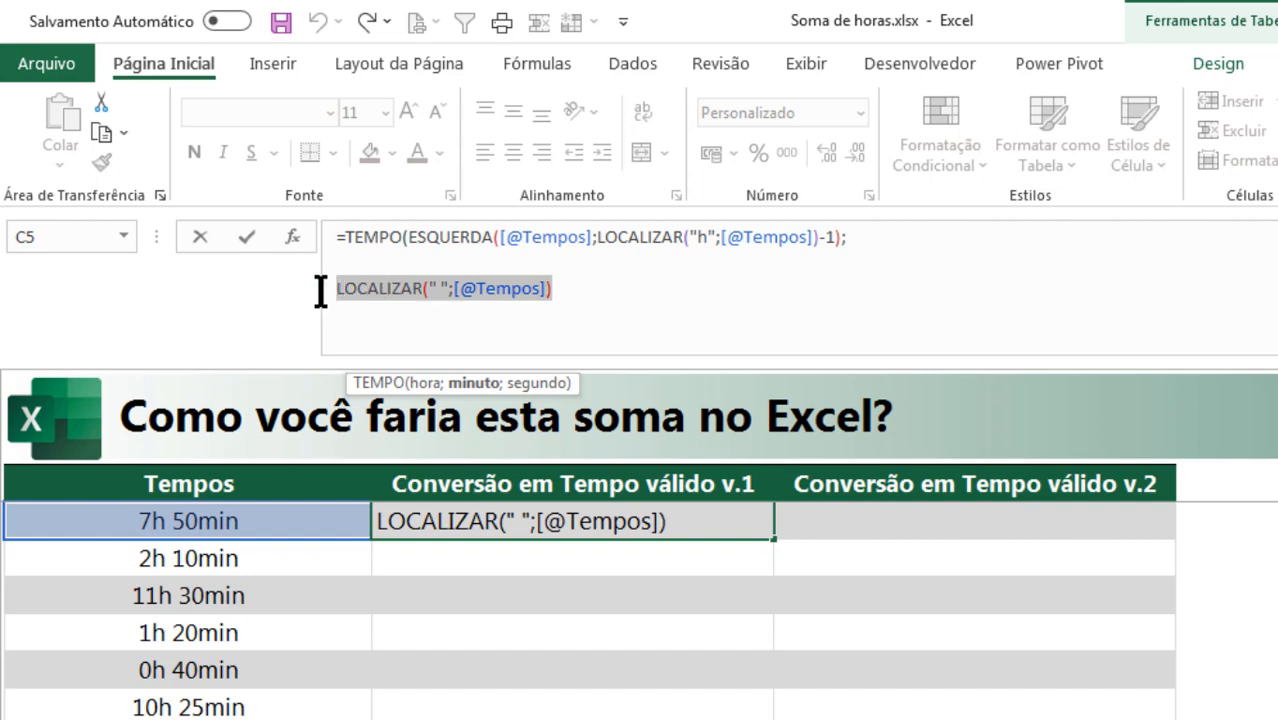
key(F9)
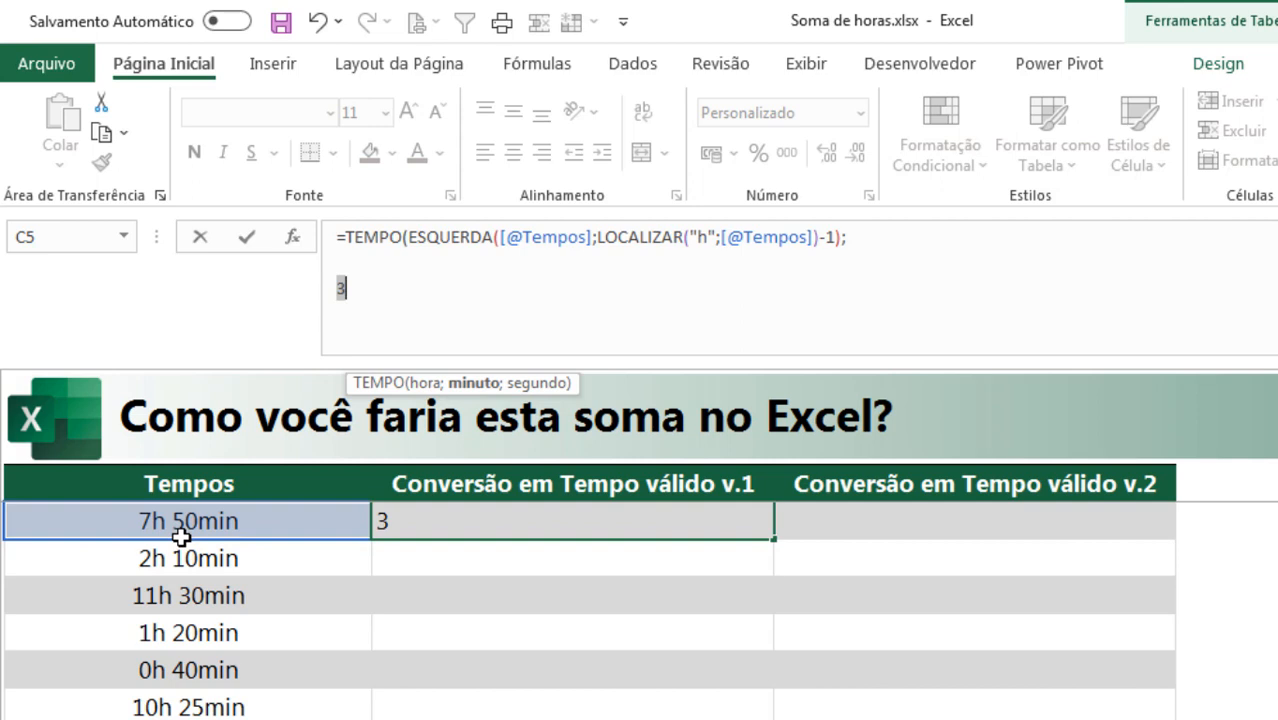
key(ctrl+v)
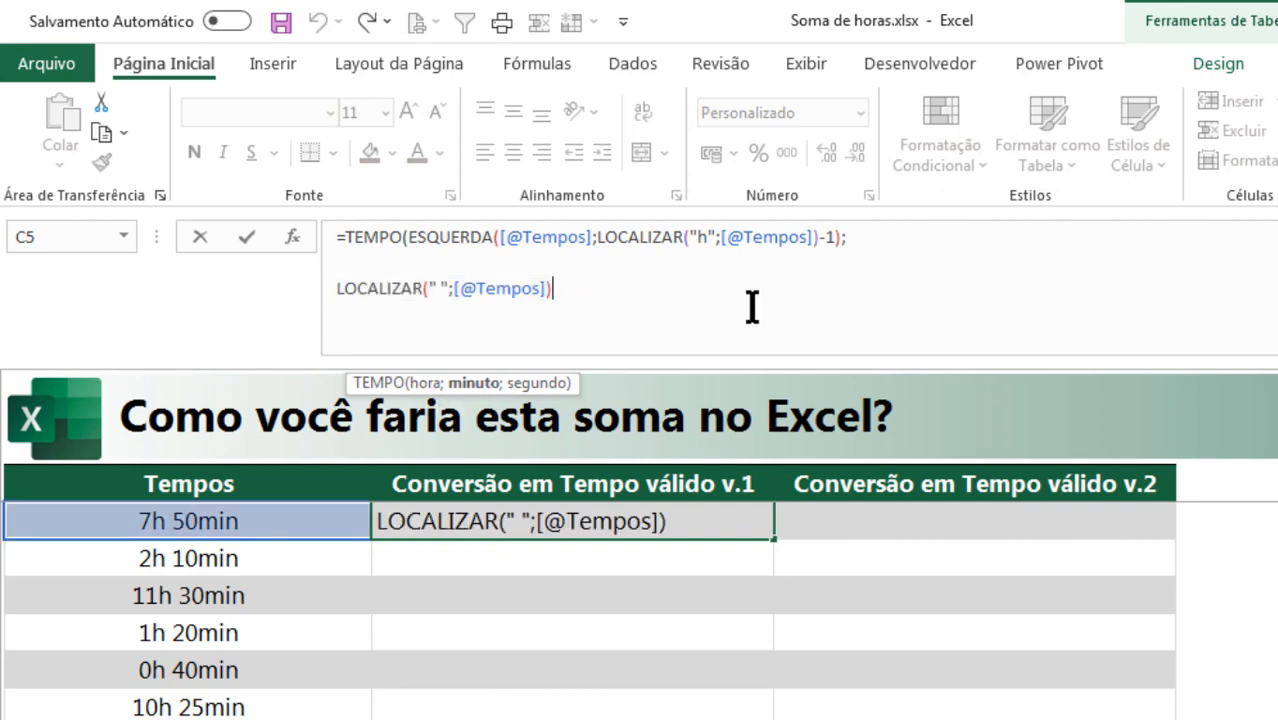
text(LOCALIZAR()
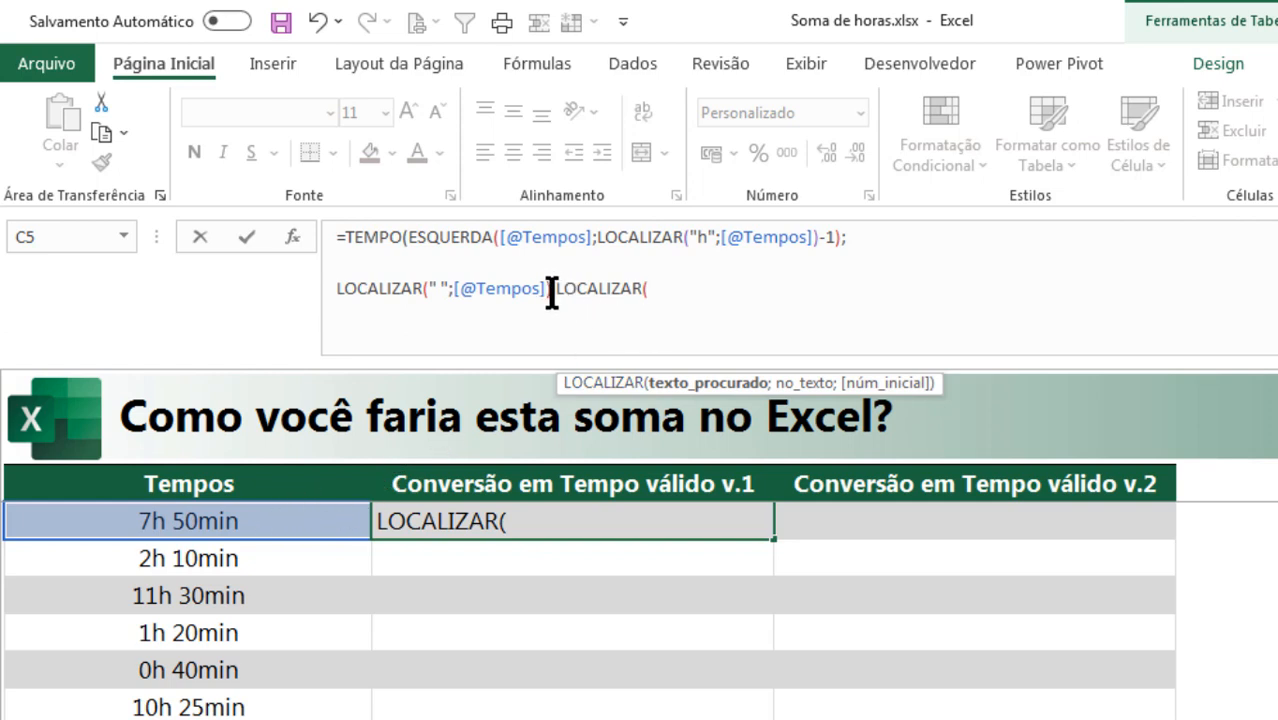
drag(553, 288, 336, 288)
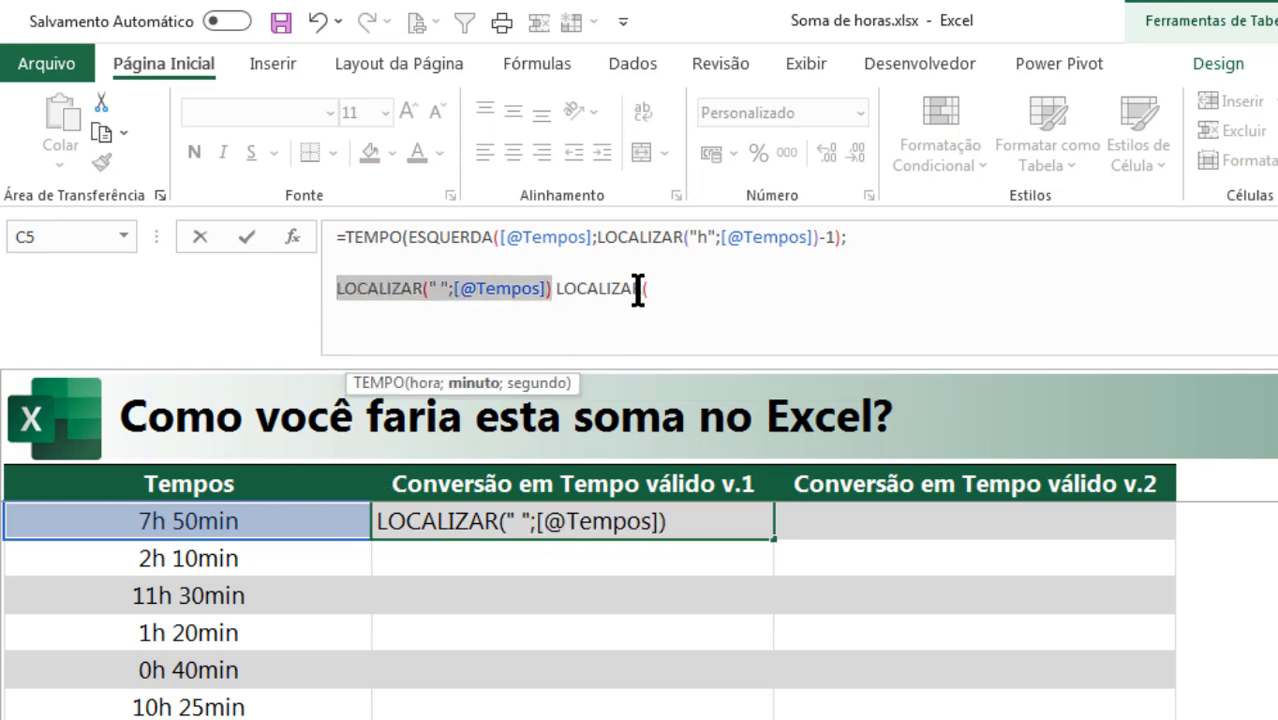
key(ctrl+c)
drag(557, 288, 736, 288)
key(ctrl+v)
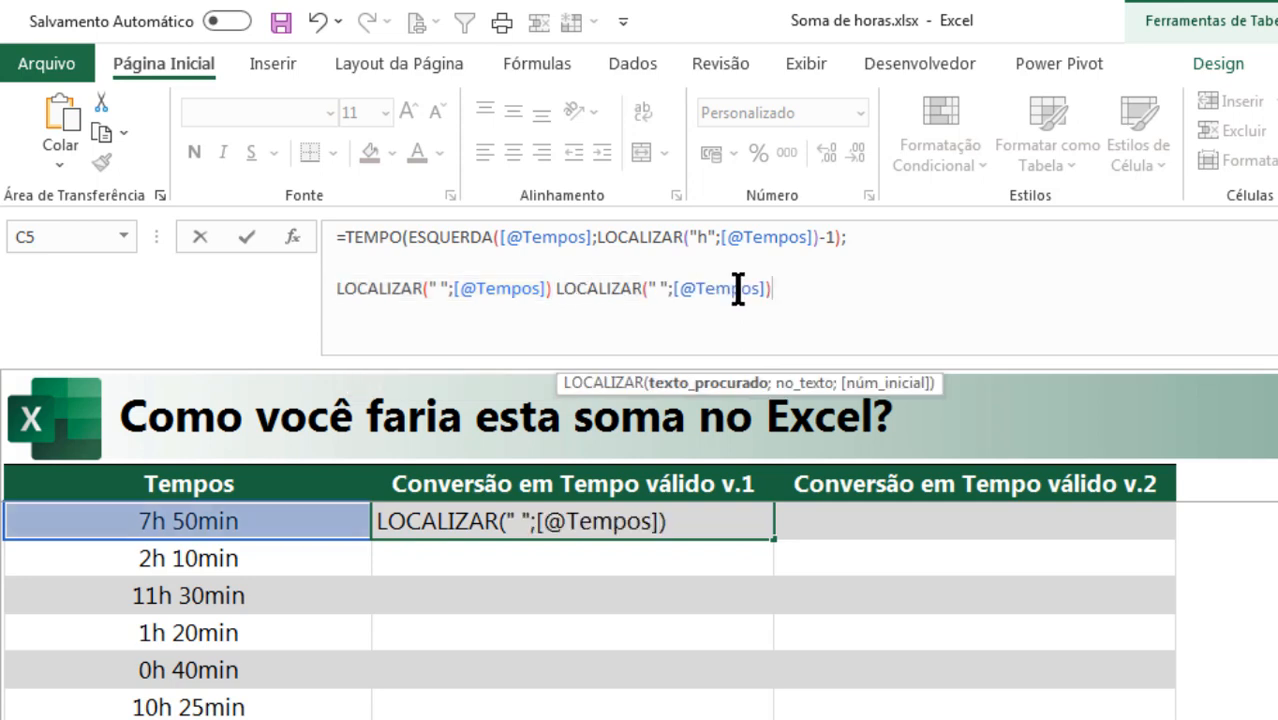
click(660, 285)
key(BackSpace)
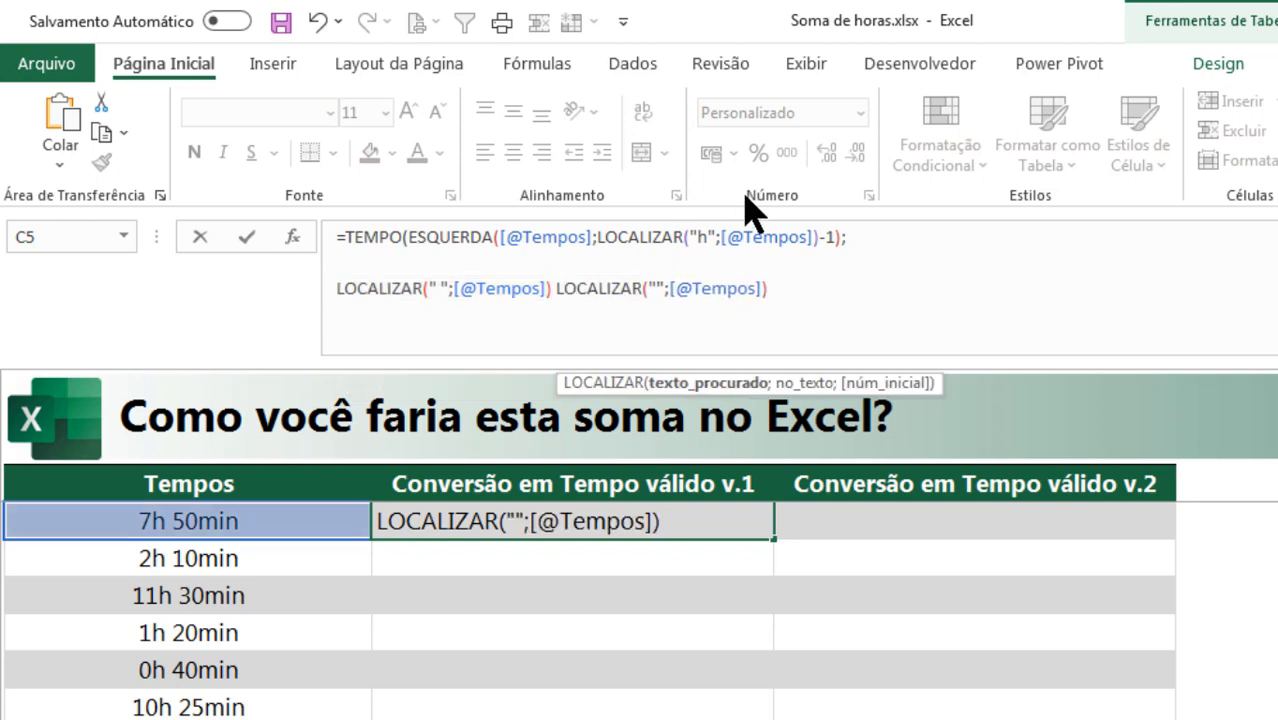
text(m)
Step: Evaluate the "m" and the space LOCALIZAR expressions in place in C5, restoring each expression after checking it
drag(784, 288, 557, 287)
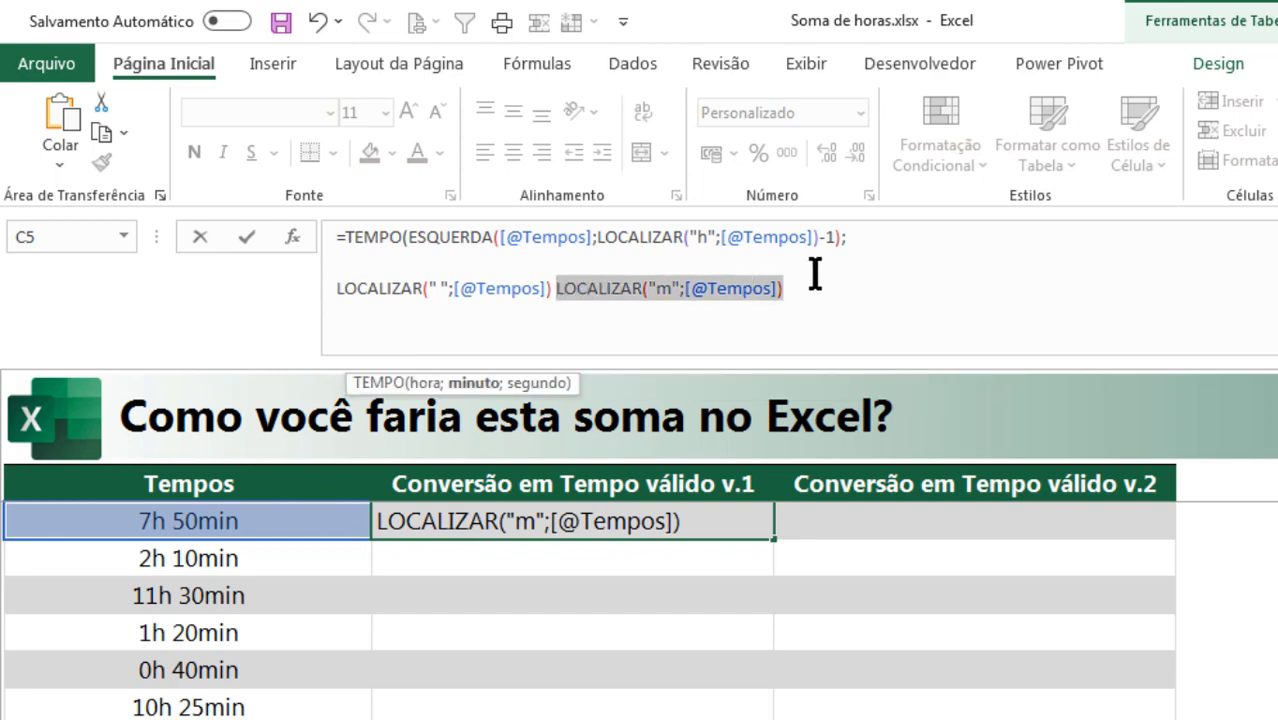
key(F9)
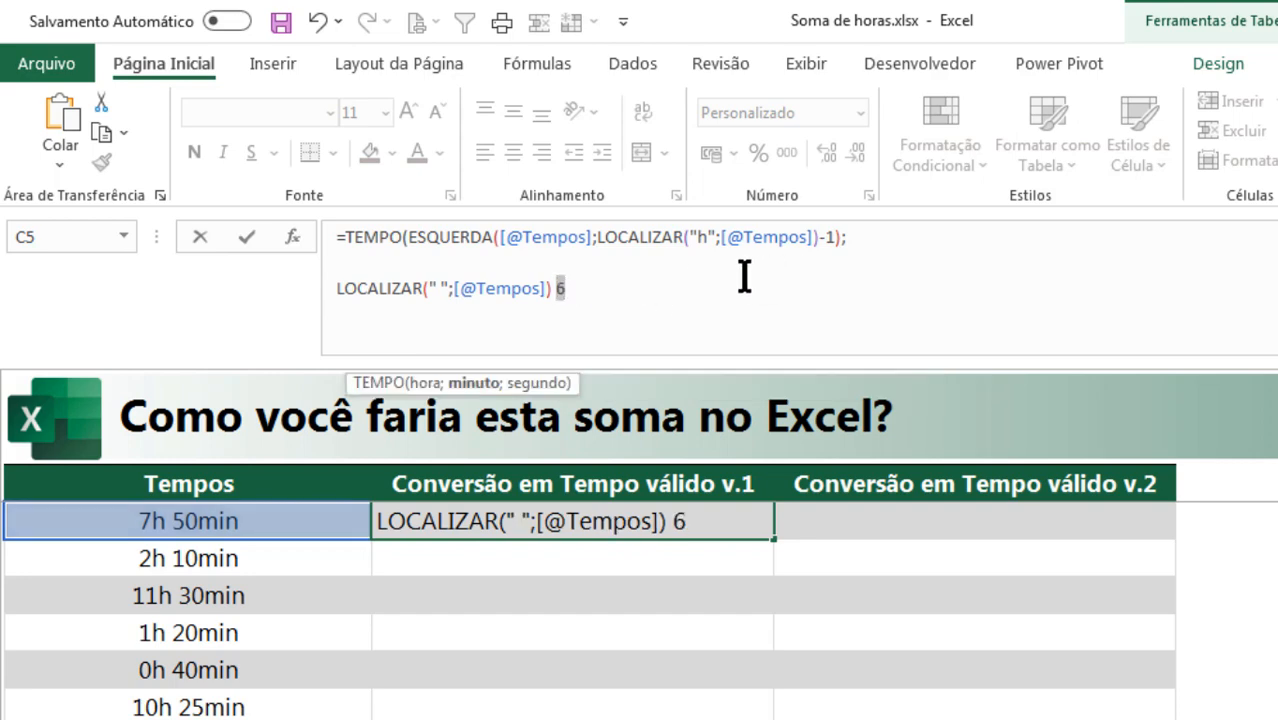
key(ctrl+z)
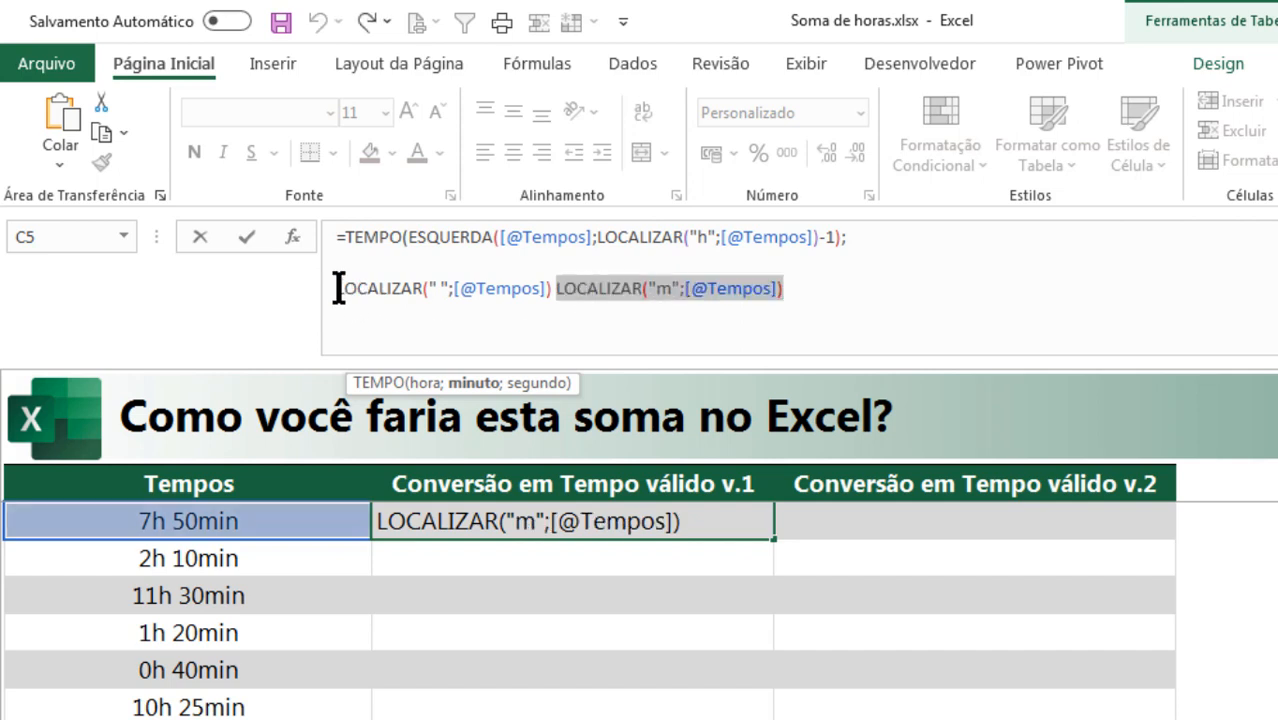
drag(337, 288, 552, 291)
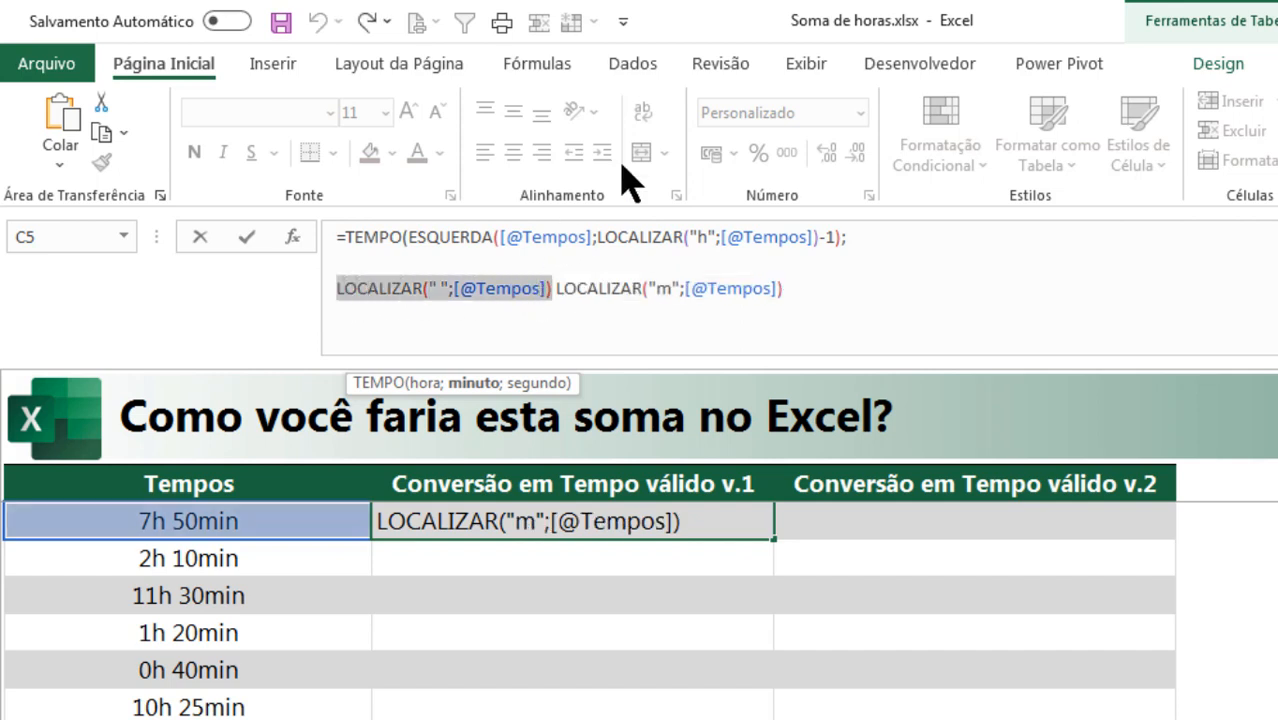
key(F9)
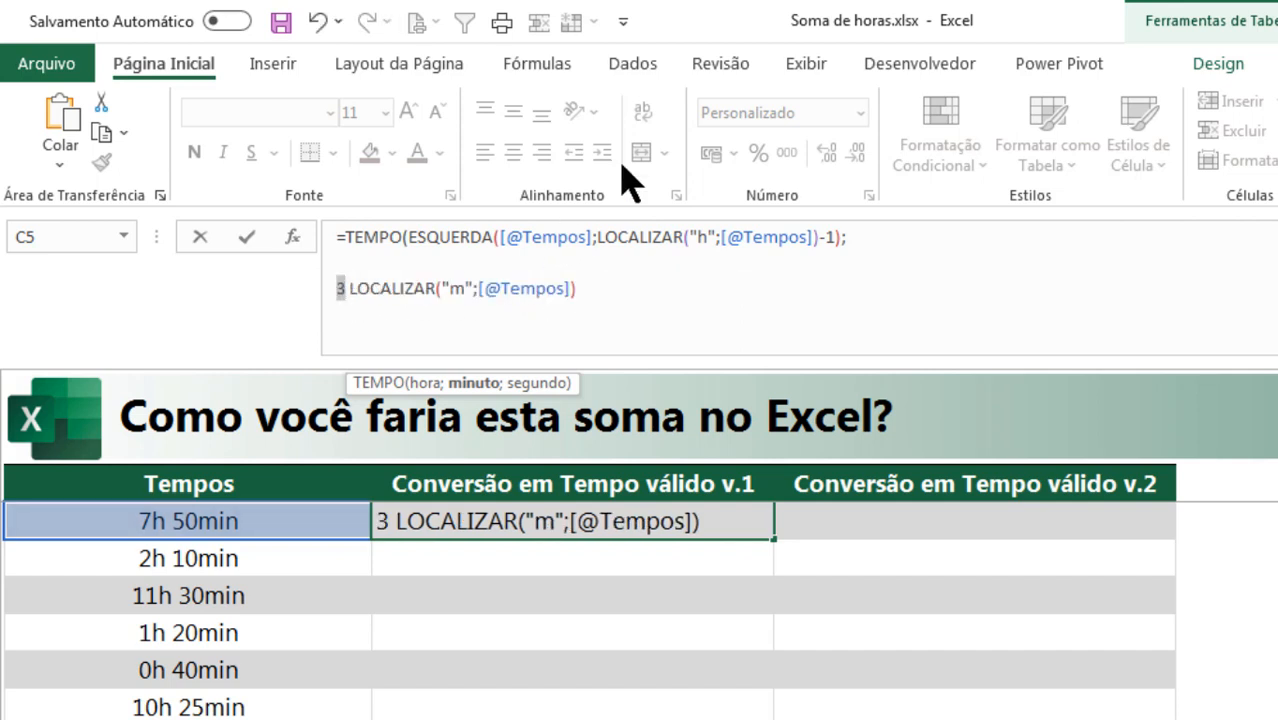
key(ctrl+z)
drag(556, 289, 811, 296)
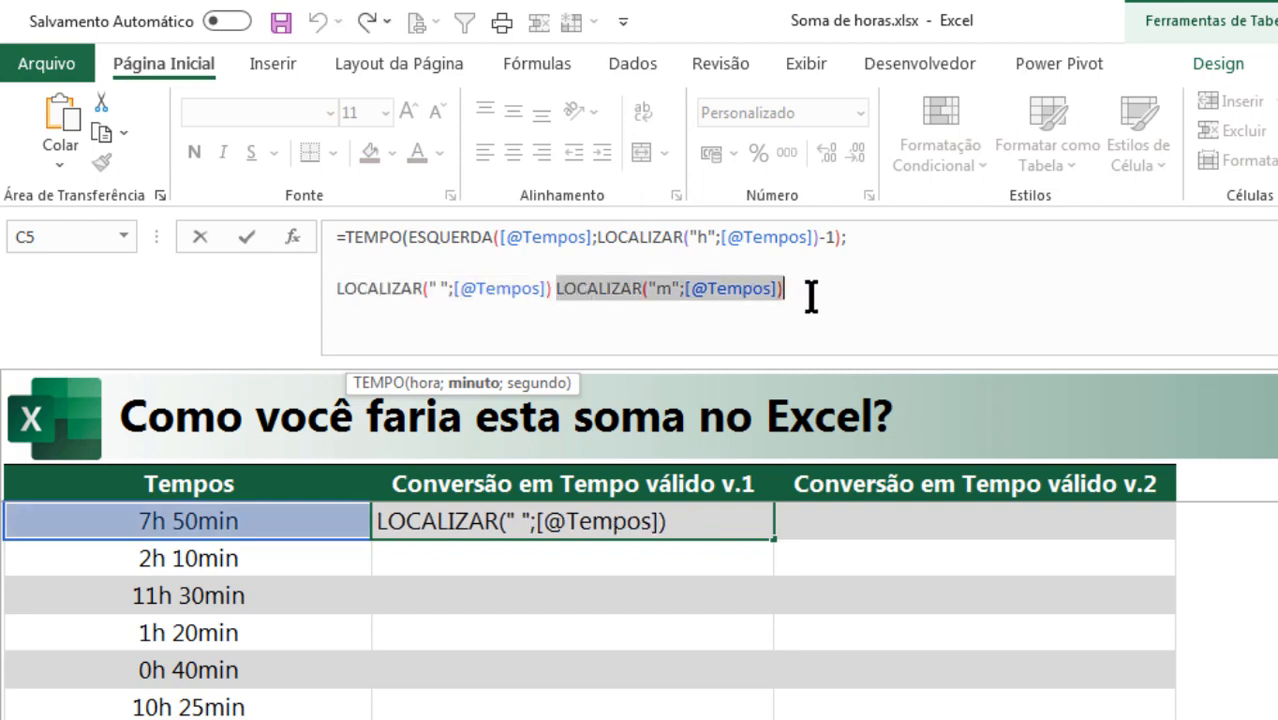
key(F9)
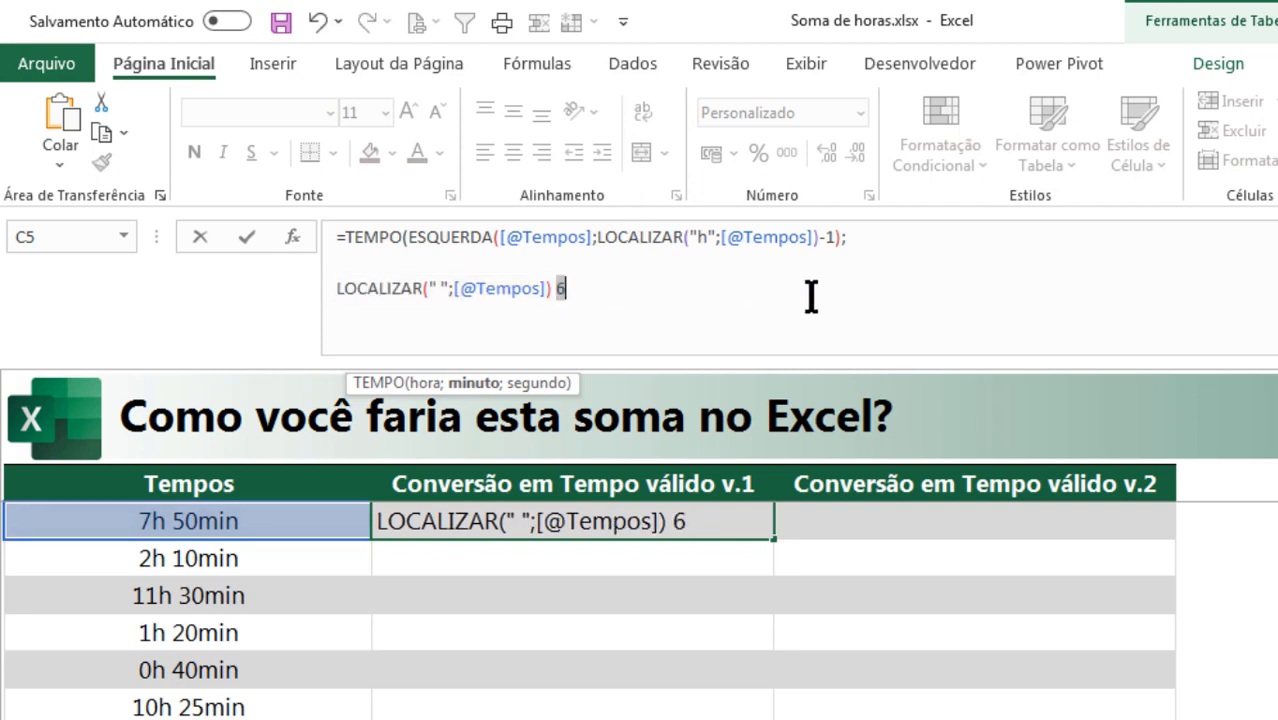
key(ctrl+z)
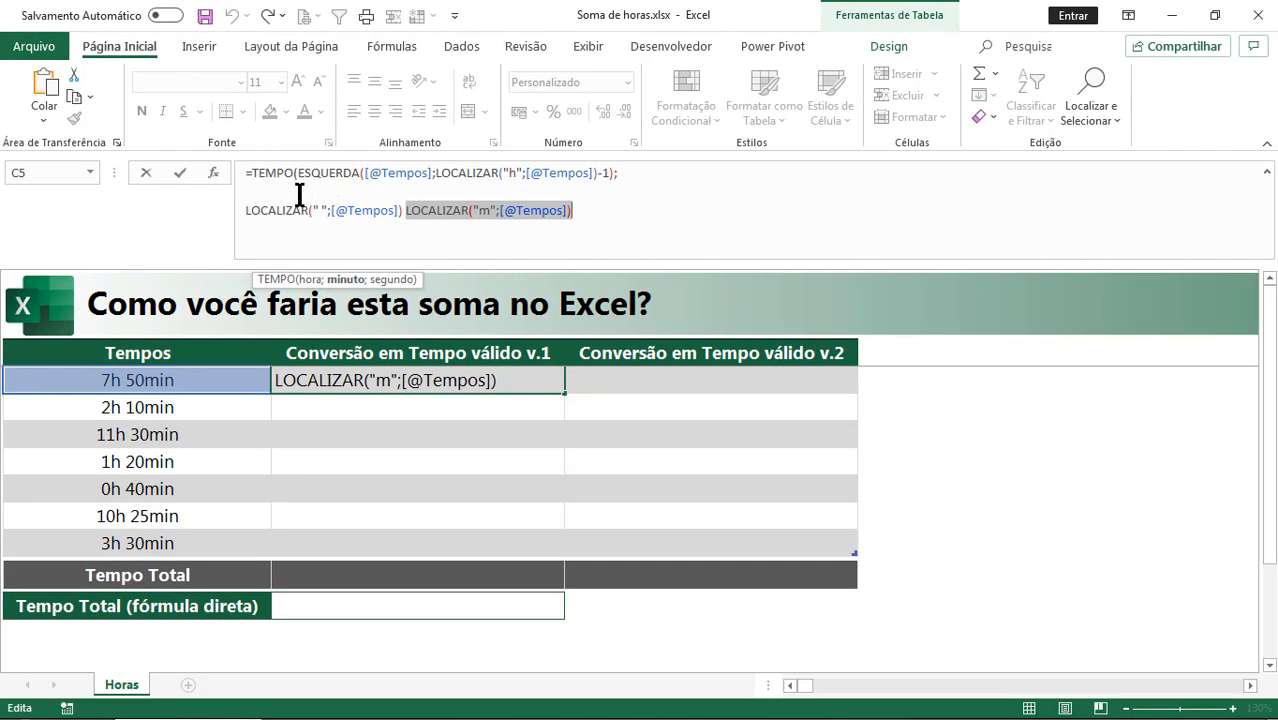
Step: Put an apostrophe before the C5 formula to store the unfinished formula as text
click(245, 172)
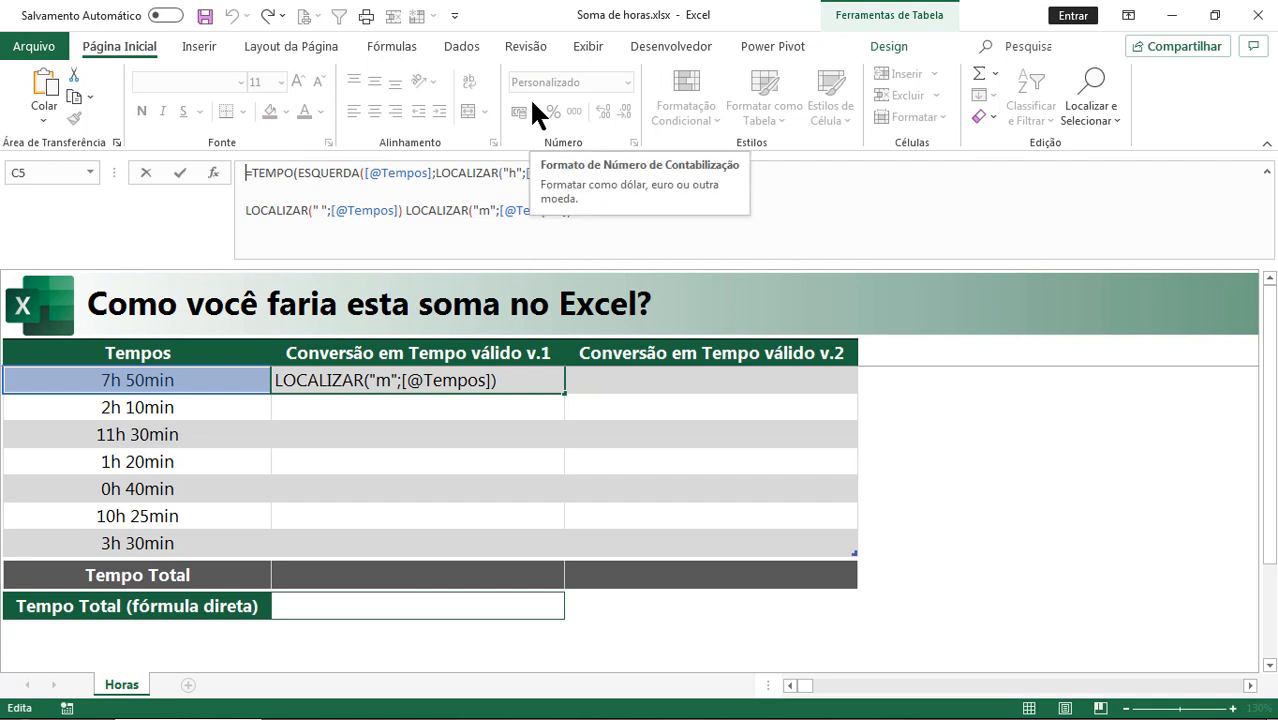
text(')
key(Return)
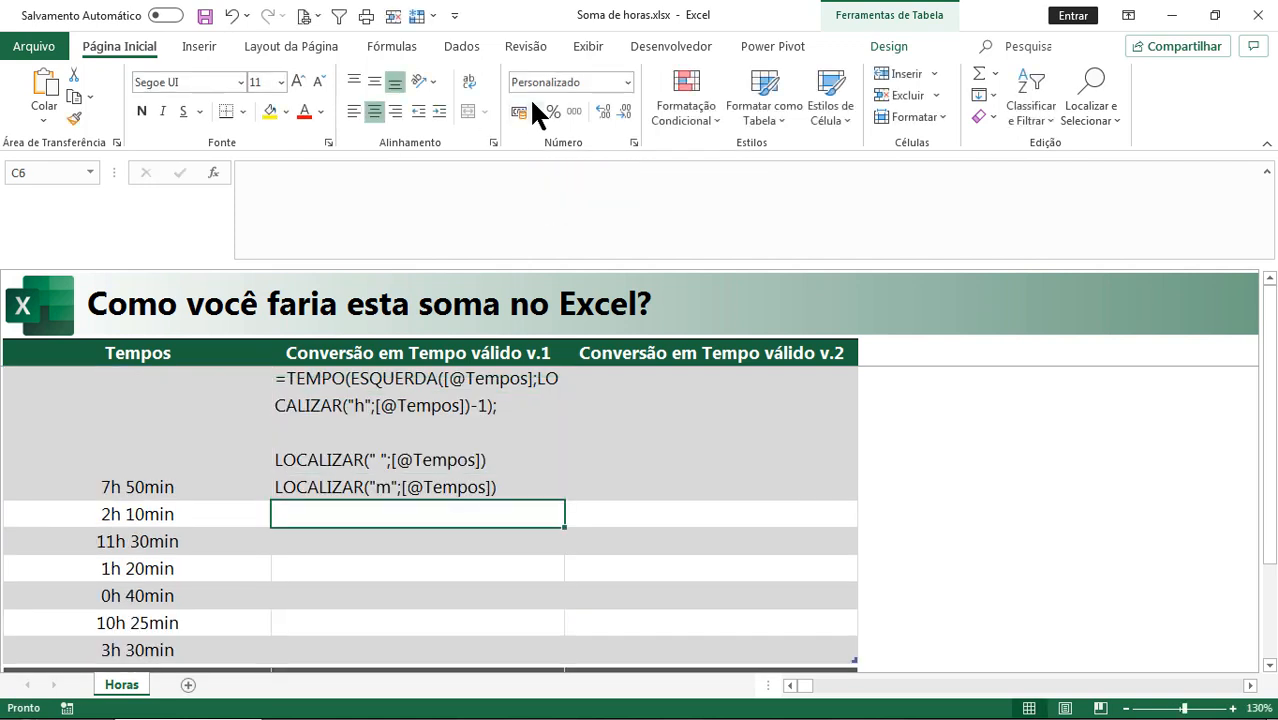
Step: In the empty area below the Tempo Total (fórmula direta) row, enter the label Espaço with the value 3 beside it
click(997, 425)
scroll(590, 438, down, 2)
scroll(582, 440, down, 1)
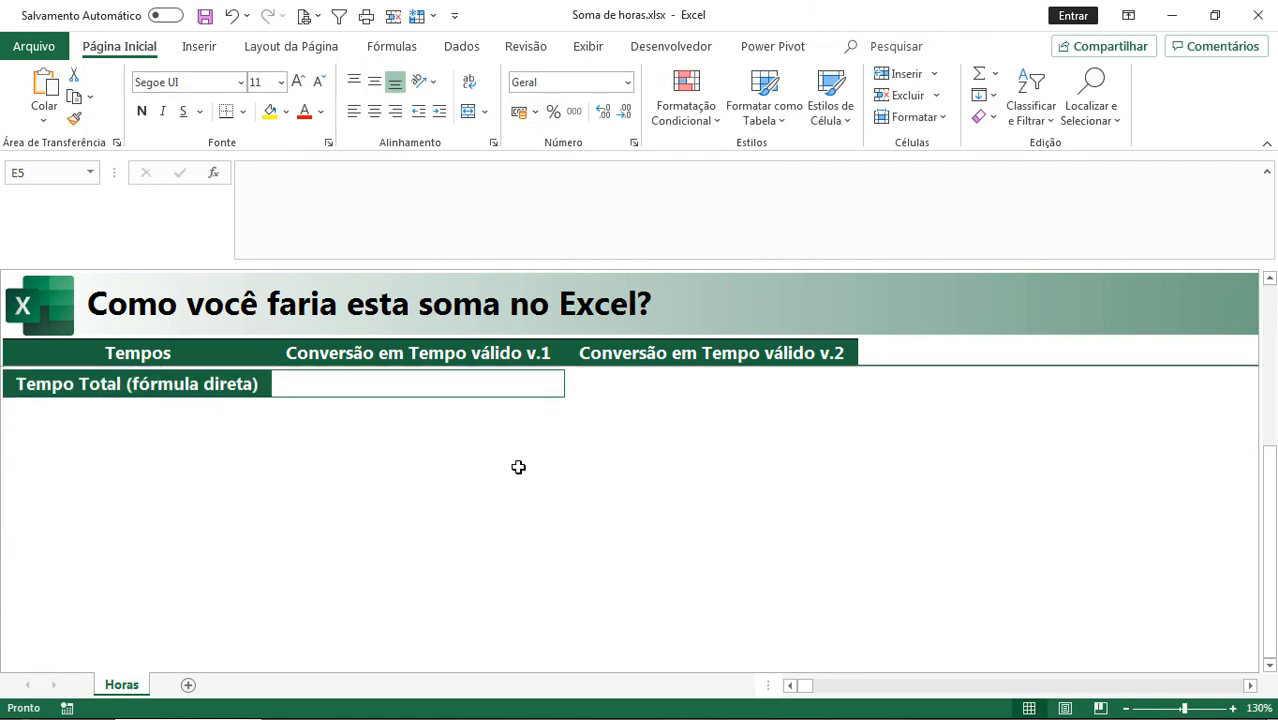
click(516, 465)
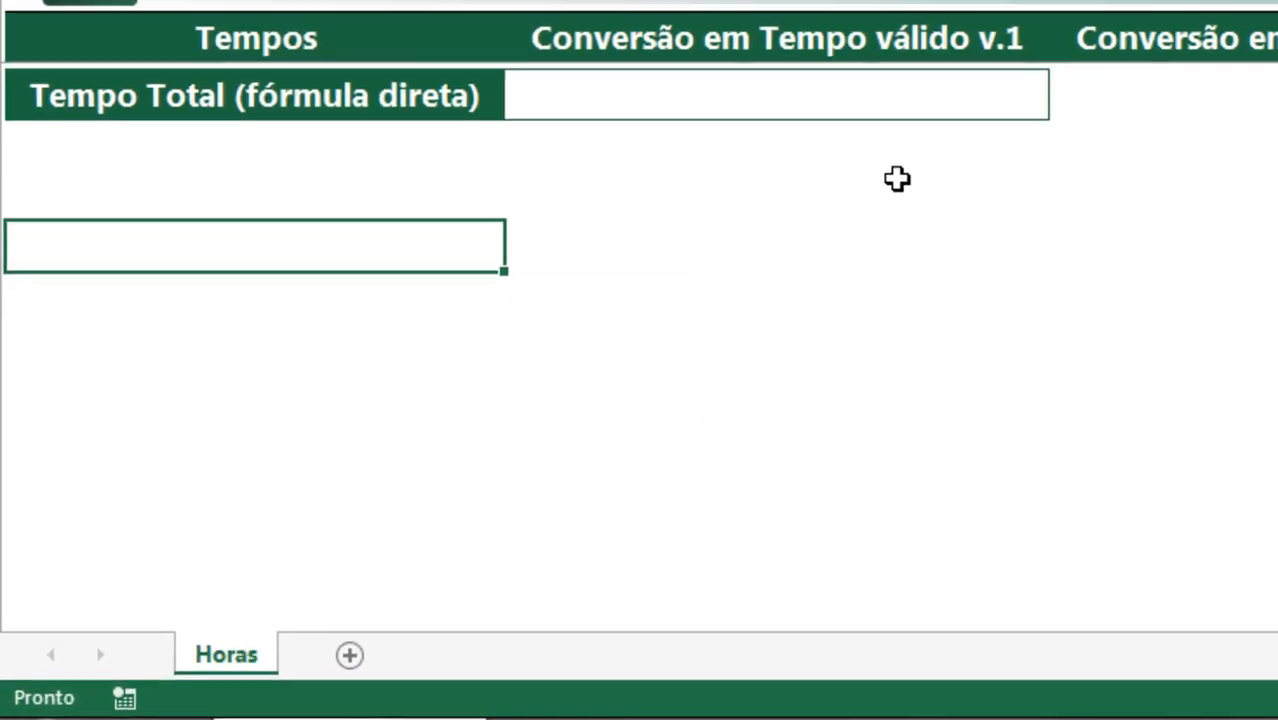
text(es)
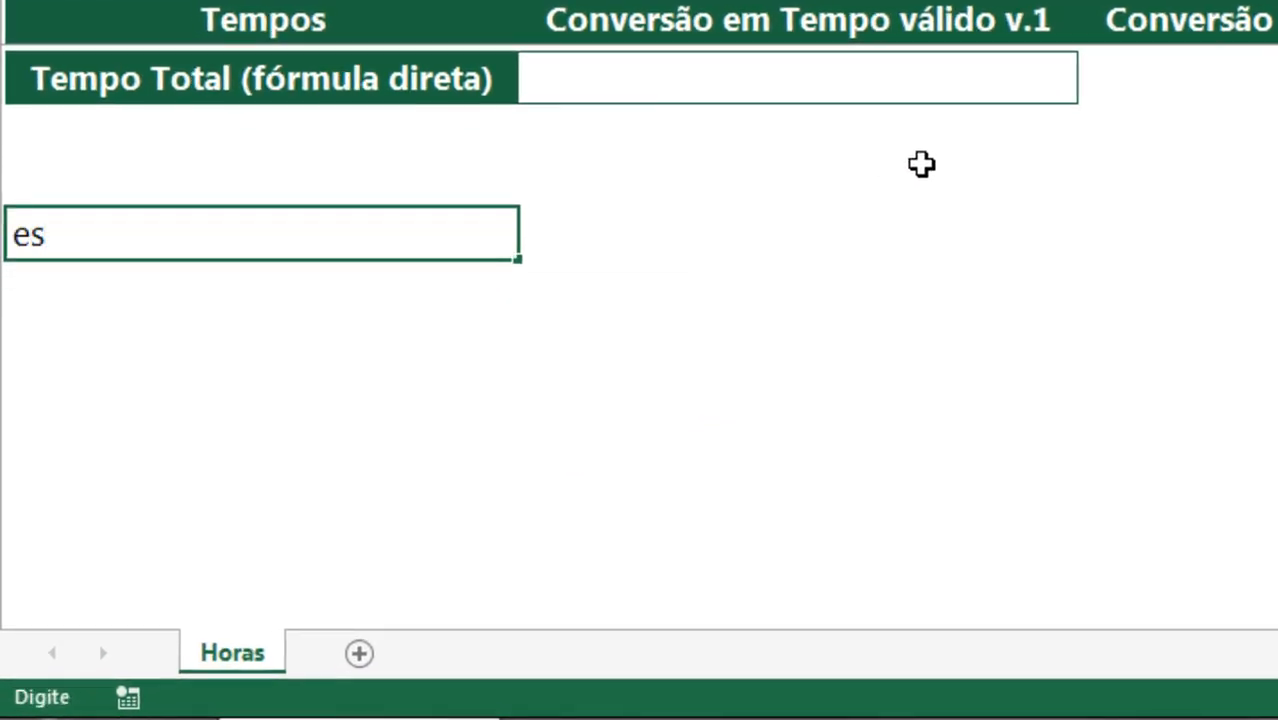
key(Escape)
text(Espaço)
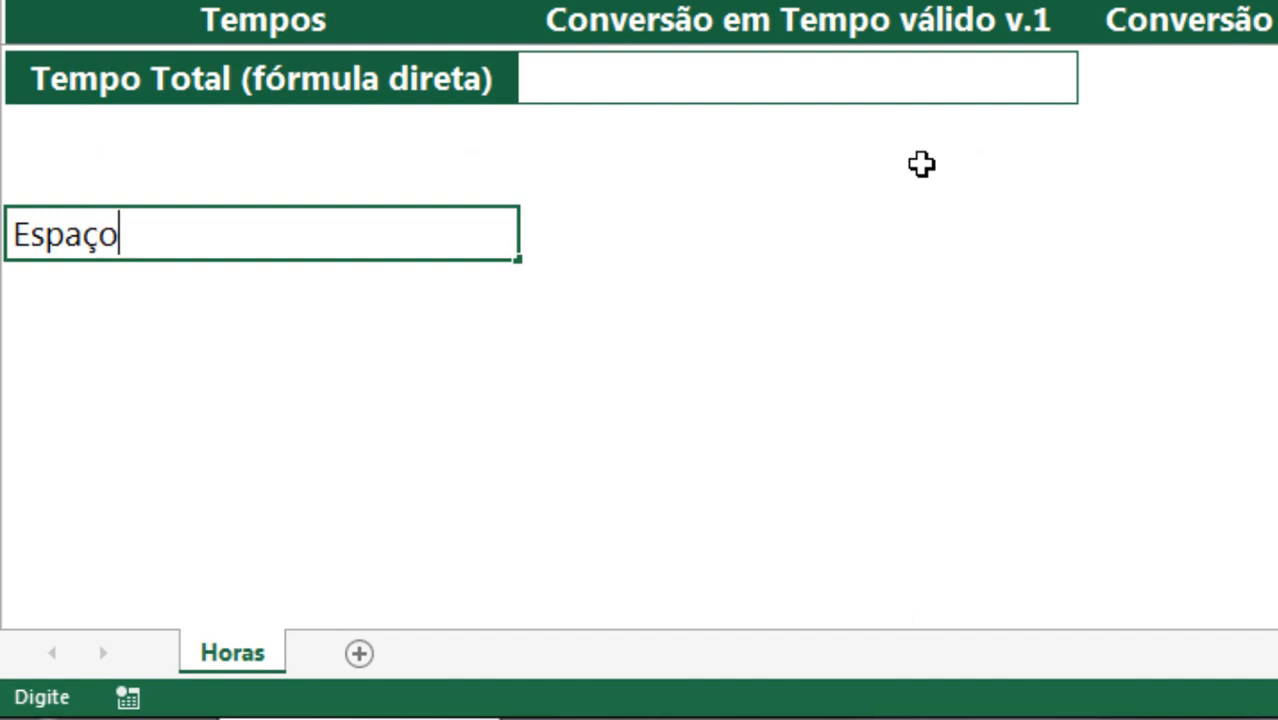
key(Tab)
text(3)
key(Return)
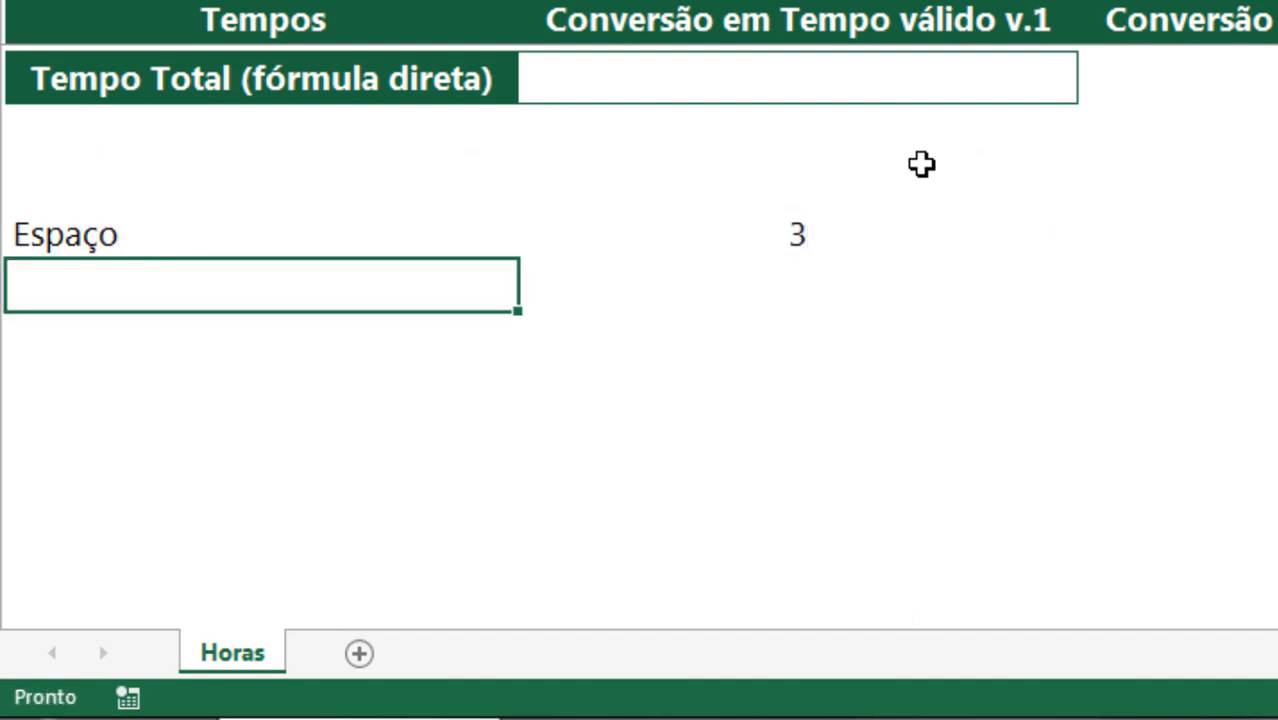
Step: Enter the label Letra m with the value 6 under the Espaço row and right-align both labels
text(Letra )
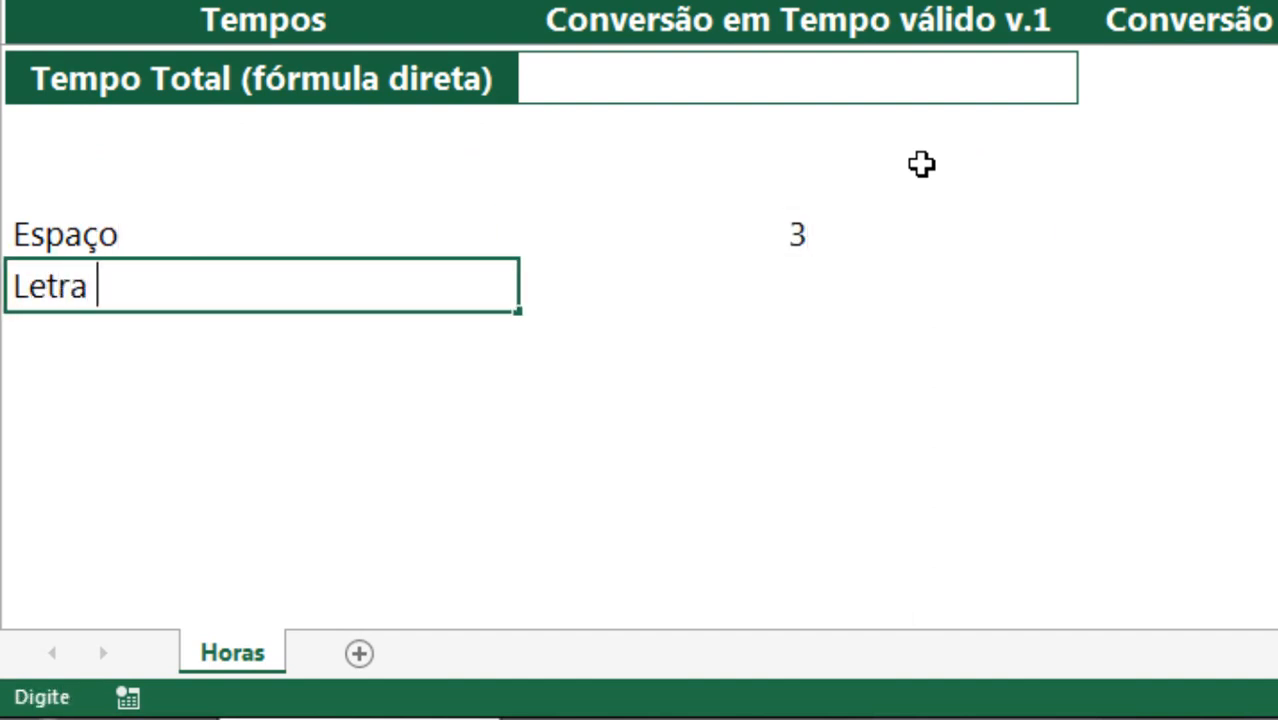
text(m)
key(Tab)
text(6)
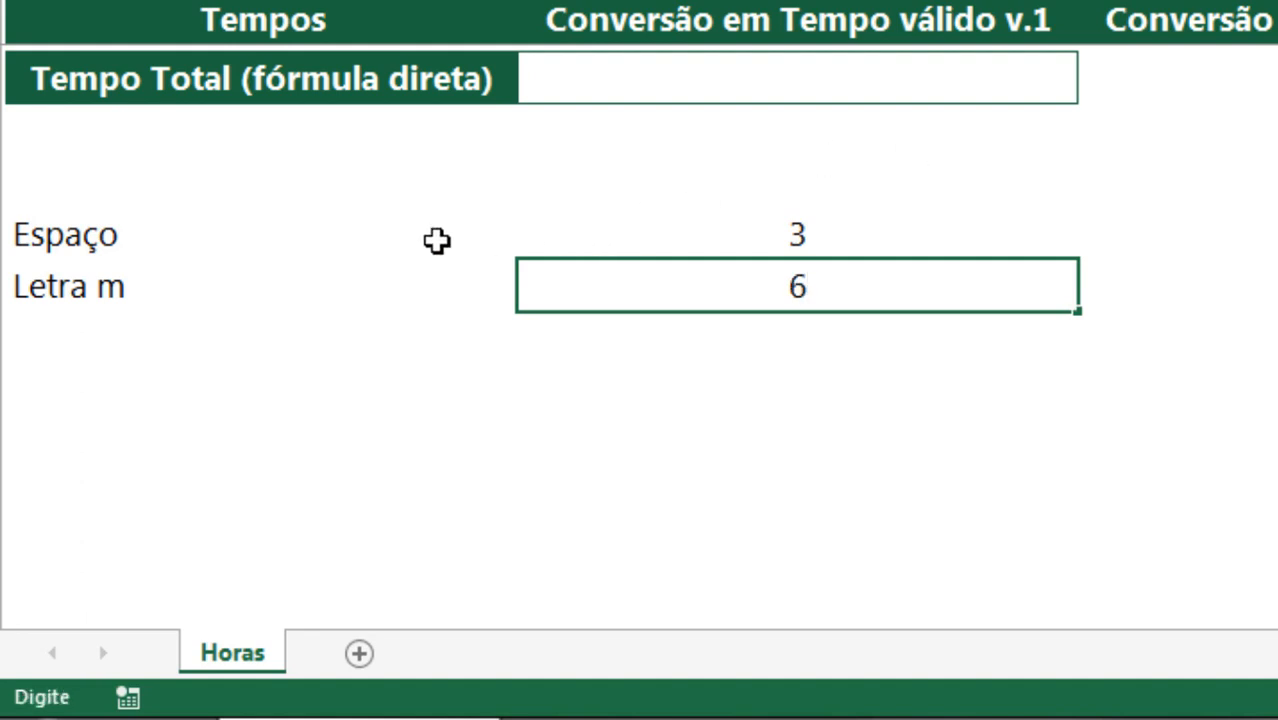
drag(436, 240, 436, 265)
click(773, 0)
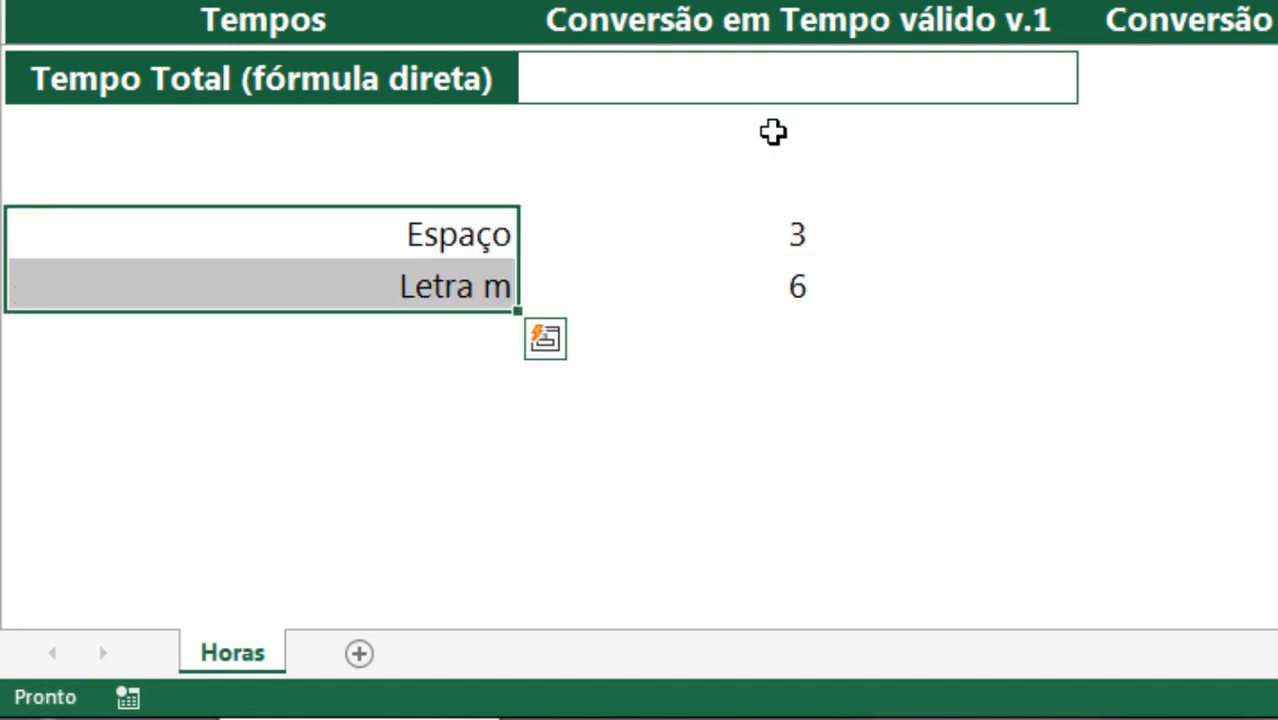
click(737, 345)
click(621, 418)
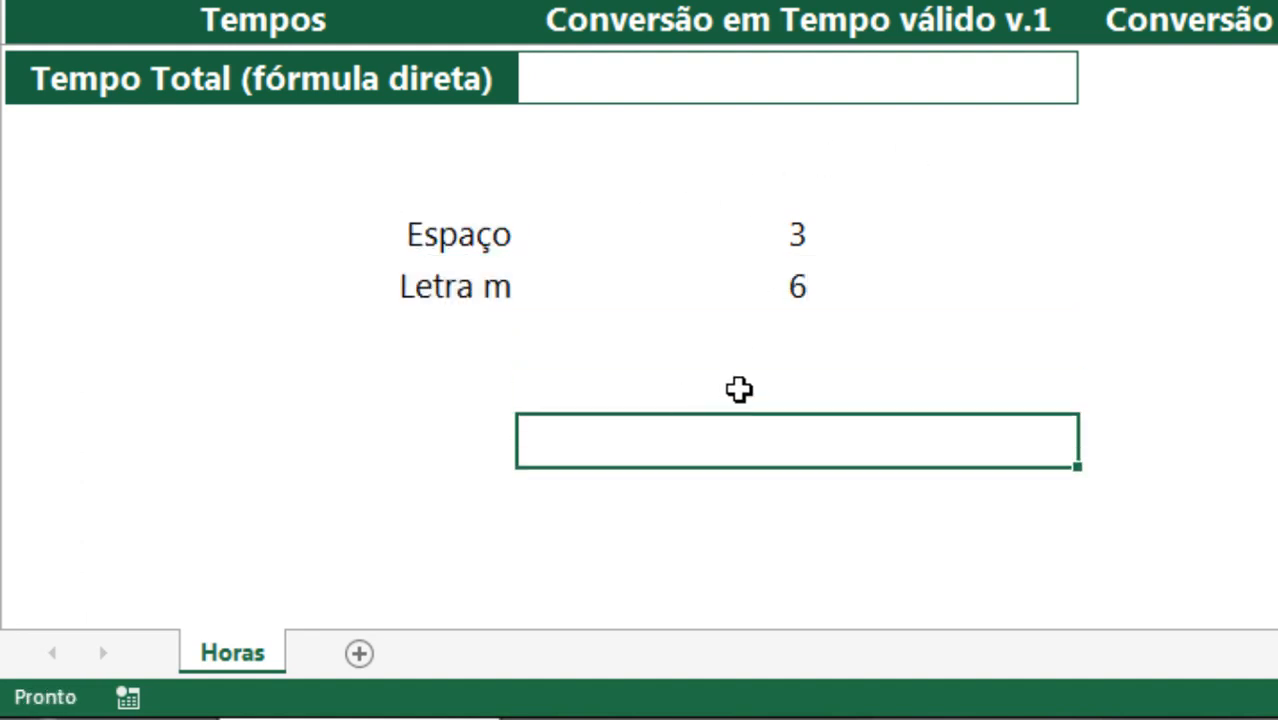
text(4)
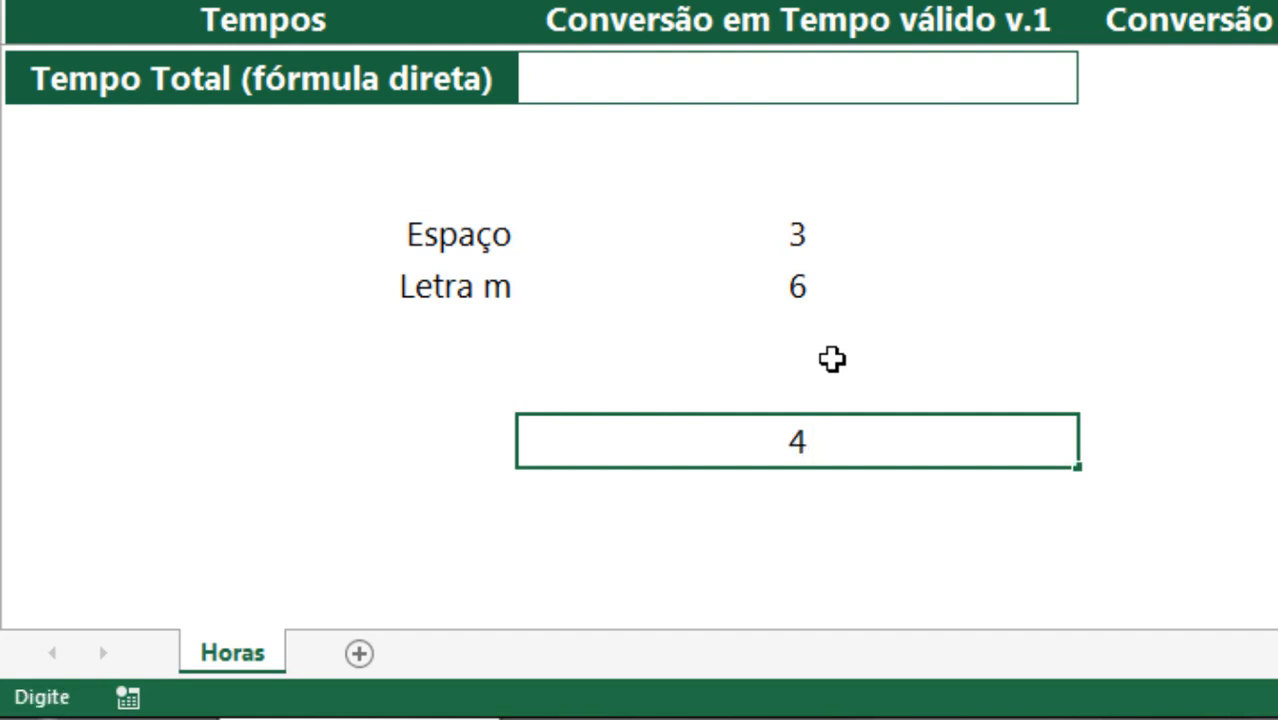
text( e 5)
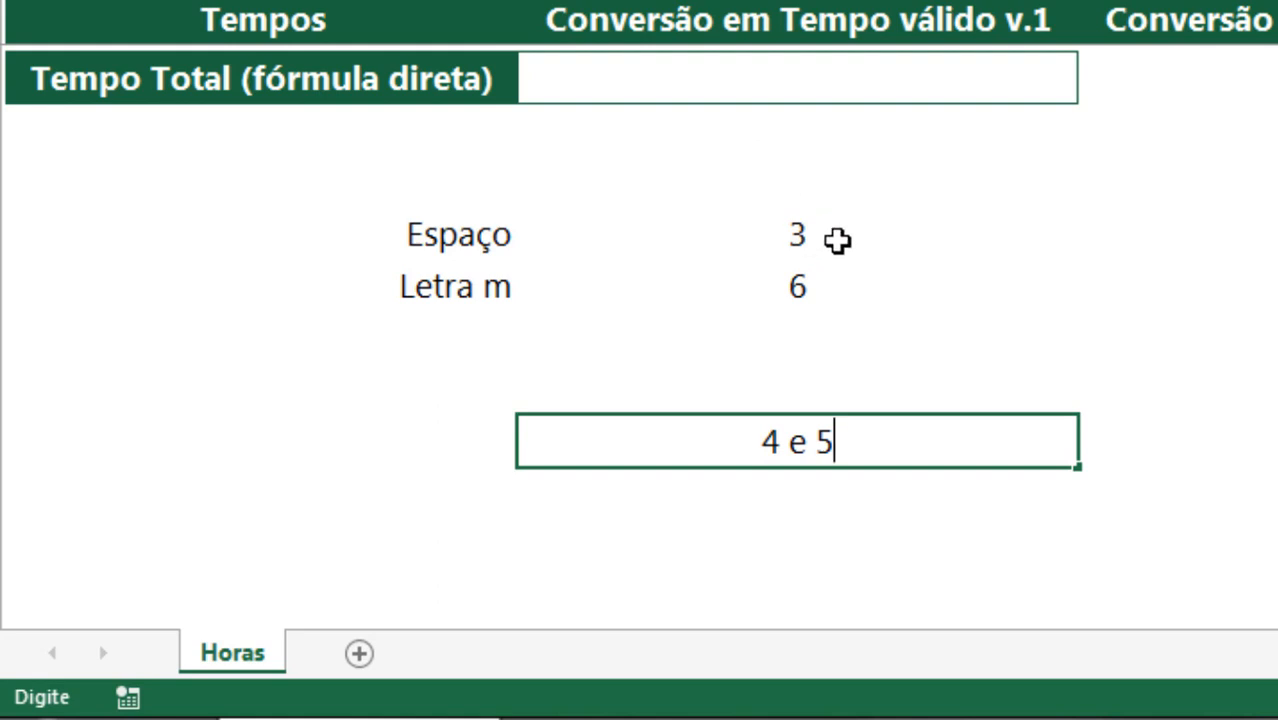
key(Escape)
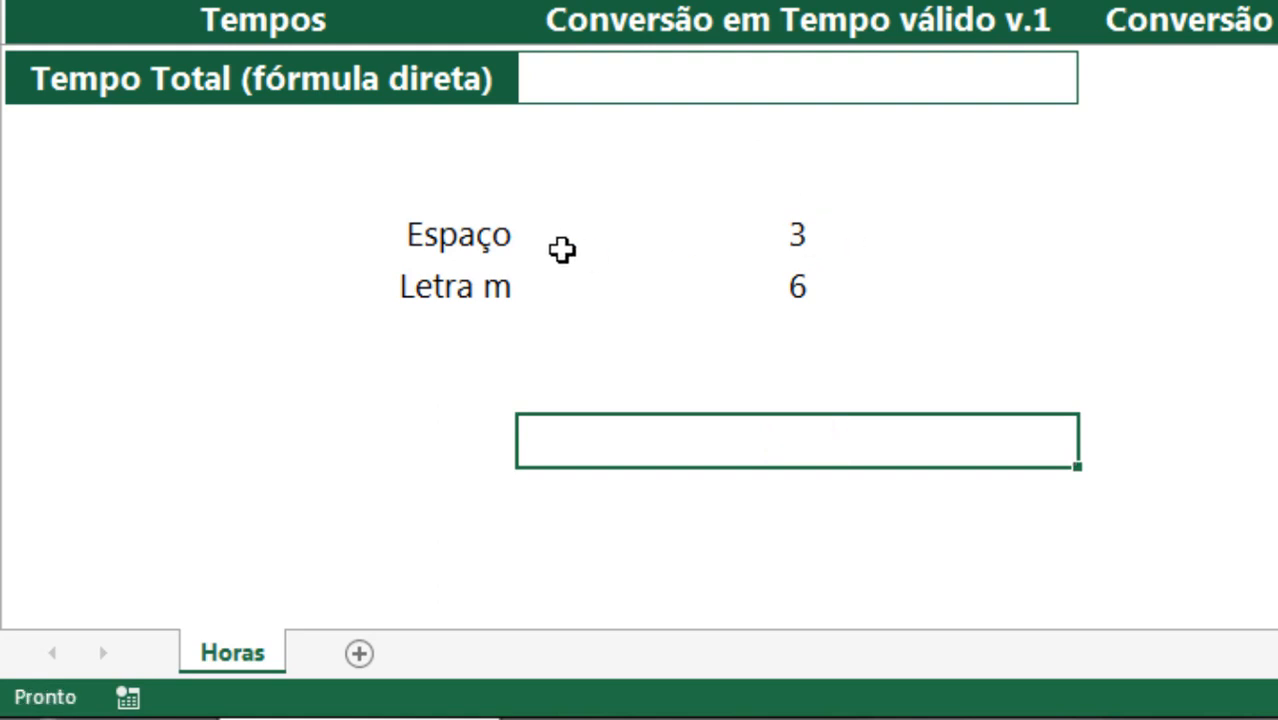
Step: Enter the note Início do "Minuto" - 4 in the Espaço row, under the v.2 conversion column
click(775, 230)
click(1170, 212)
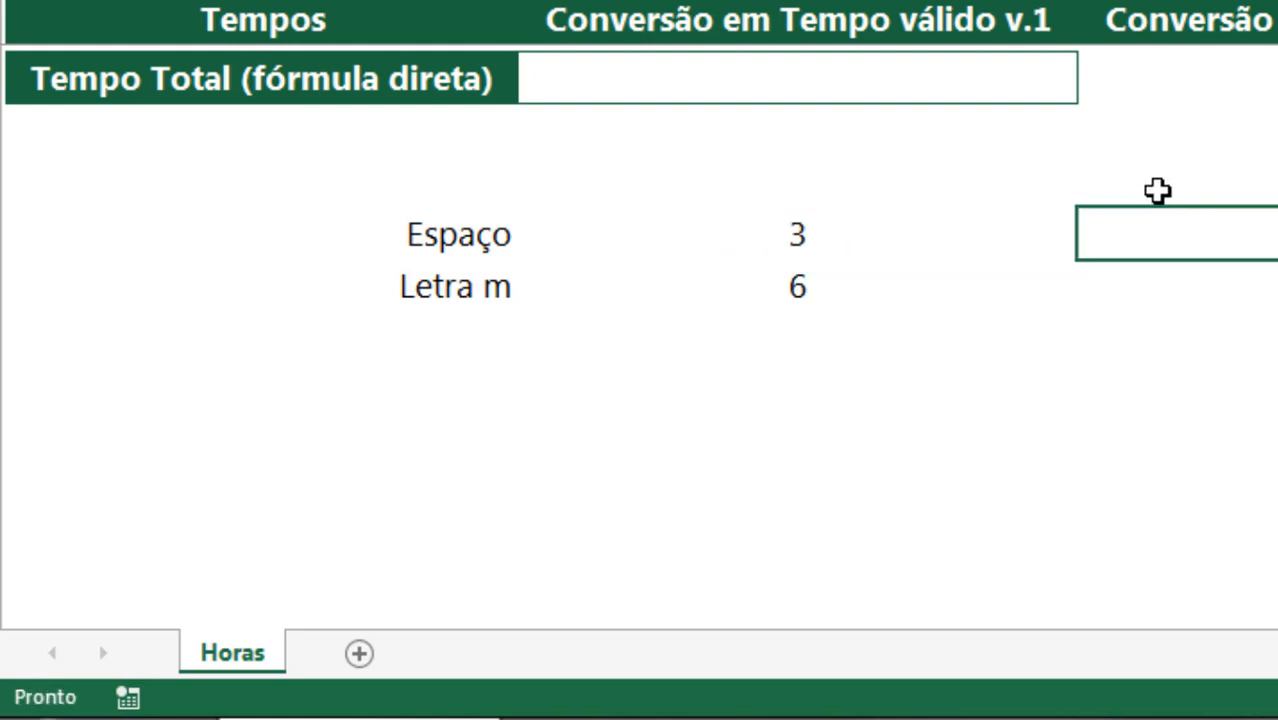
key(F2)
text(Início)
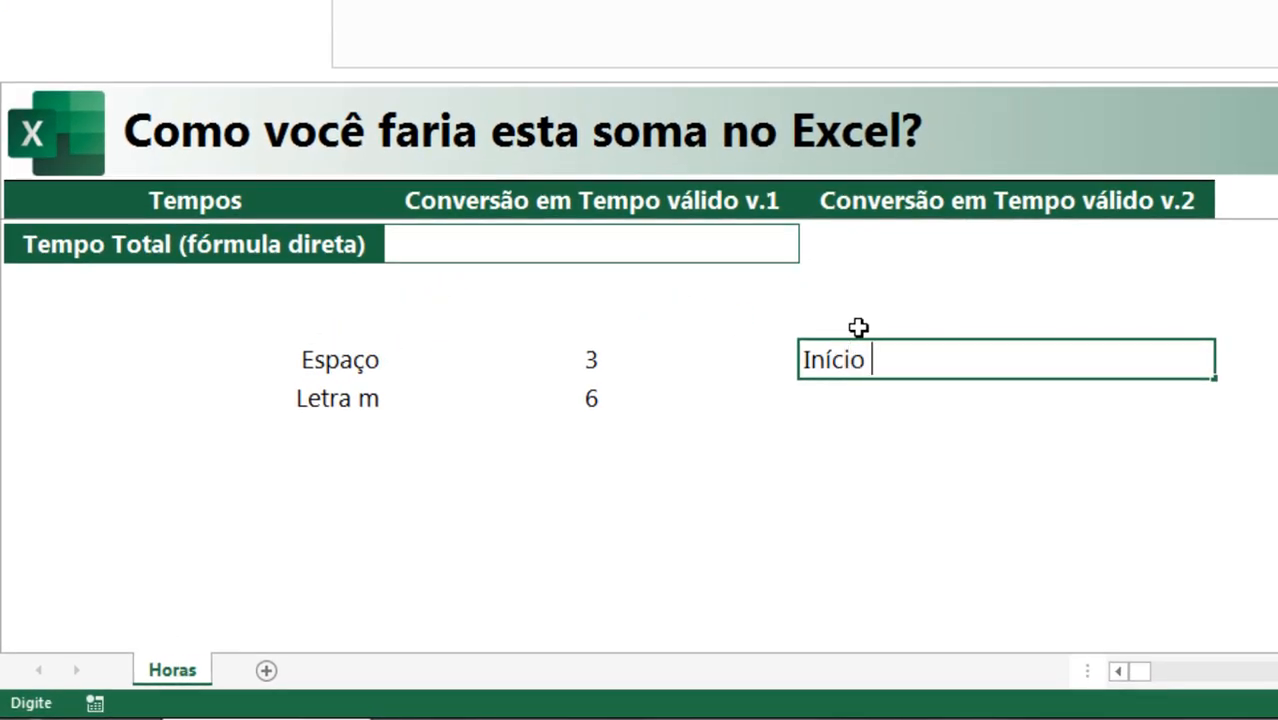
text(do "Minuto)
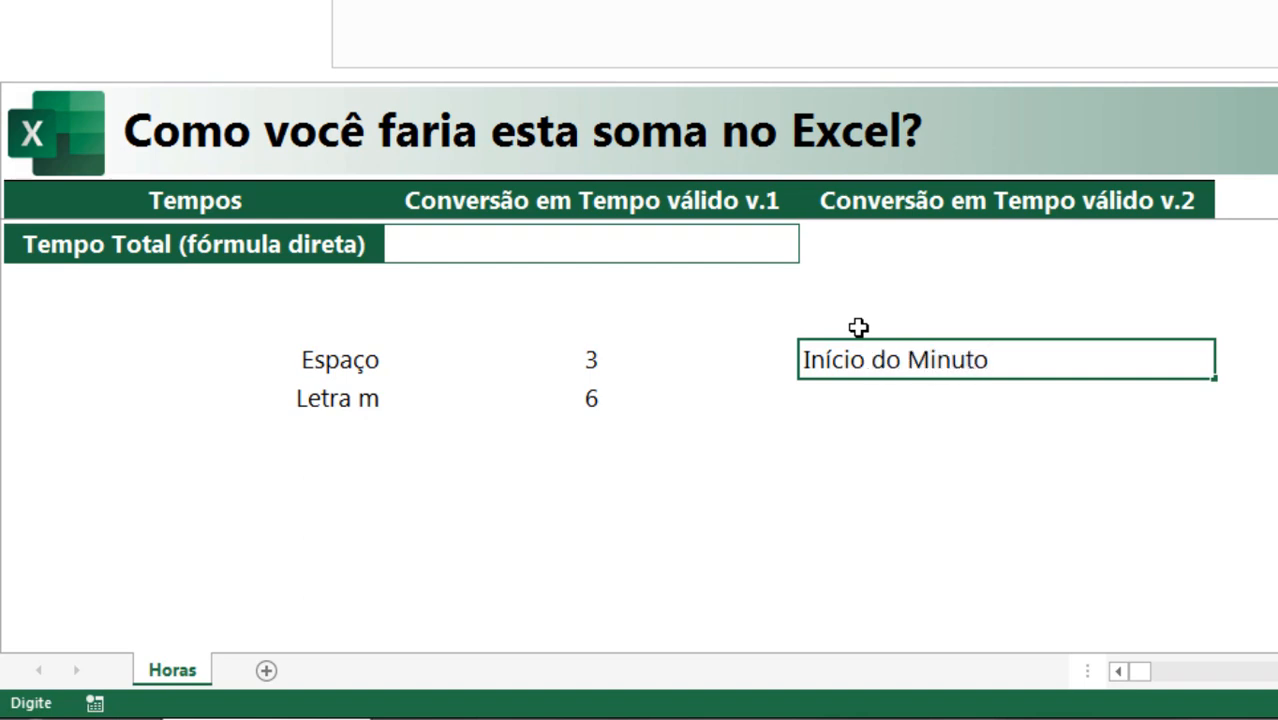
text(")
click(913, 362)
text(")
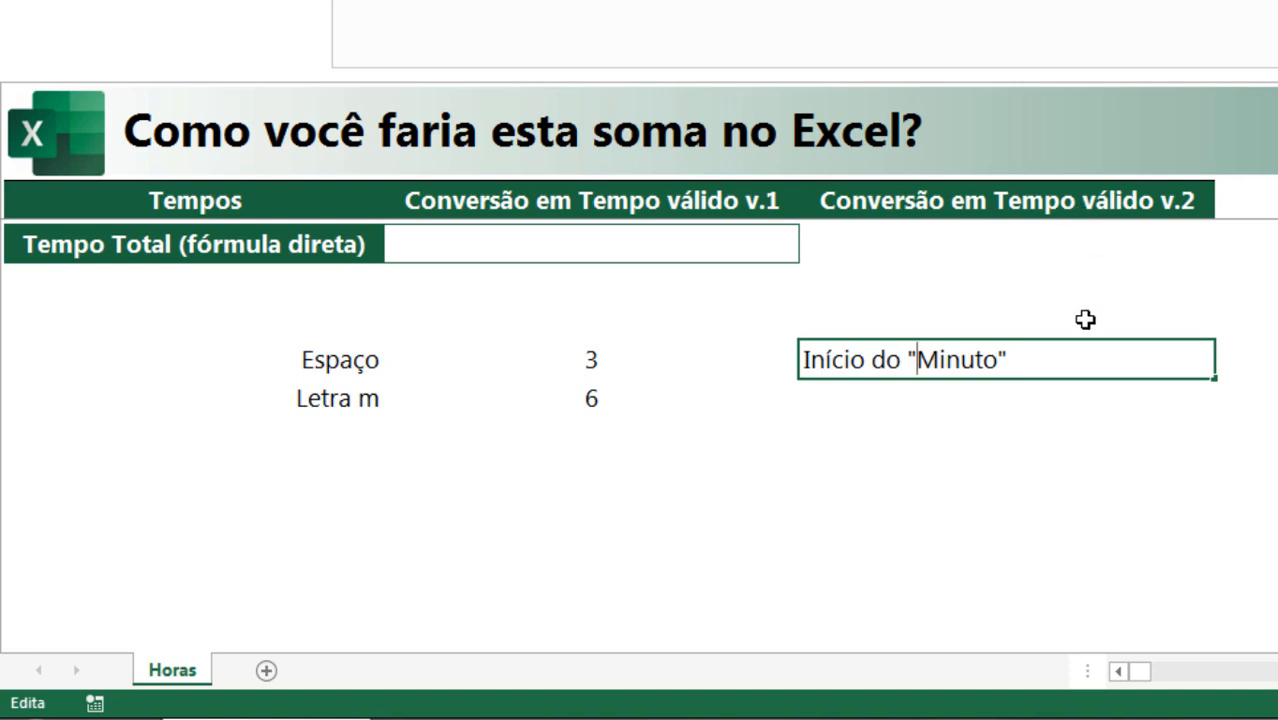
click(1066, 361)
text(- 4)
key(Return)
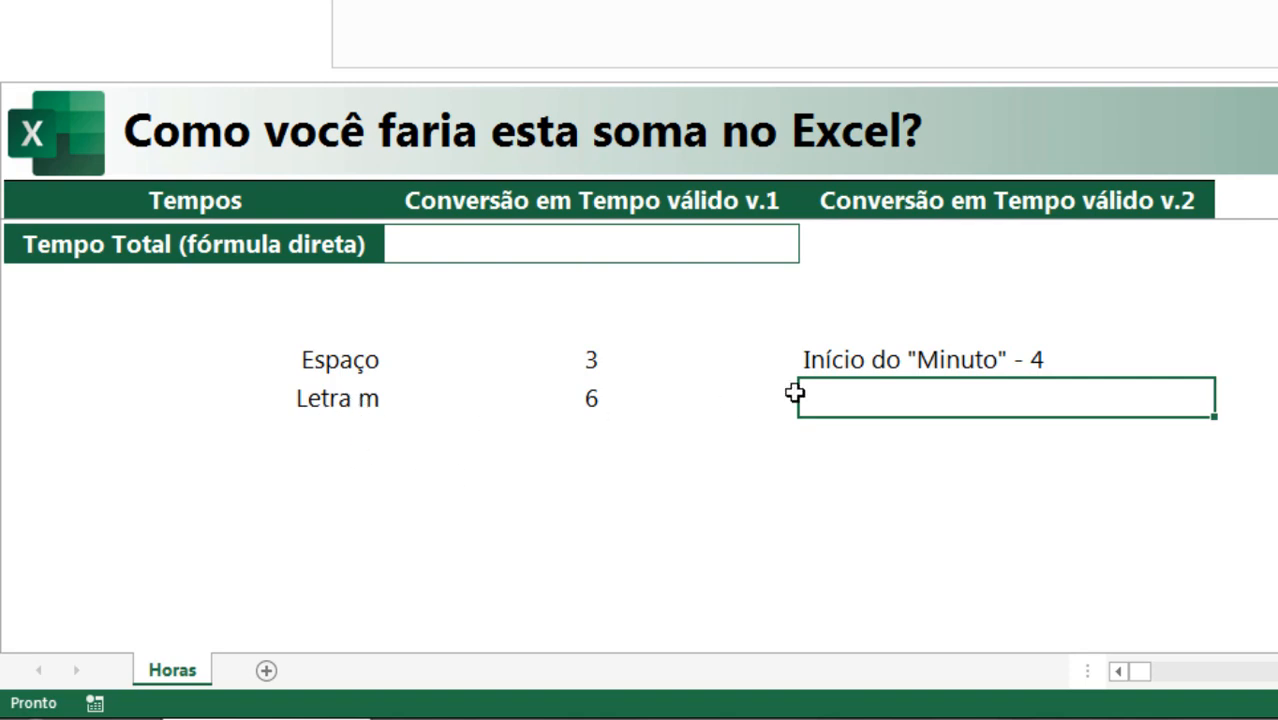
Step: Copy the note above into the Letra m row and change it to fINAL do "Minuto" - 5
key(ctrl+f)
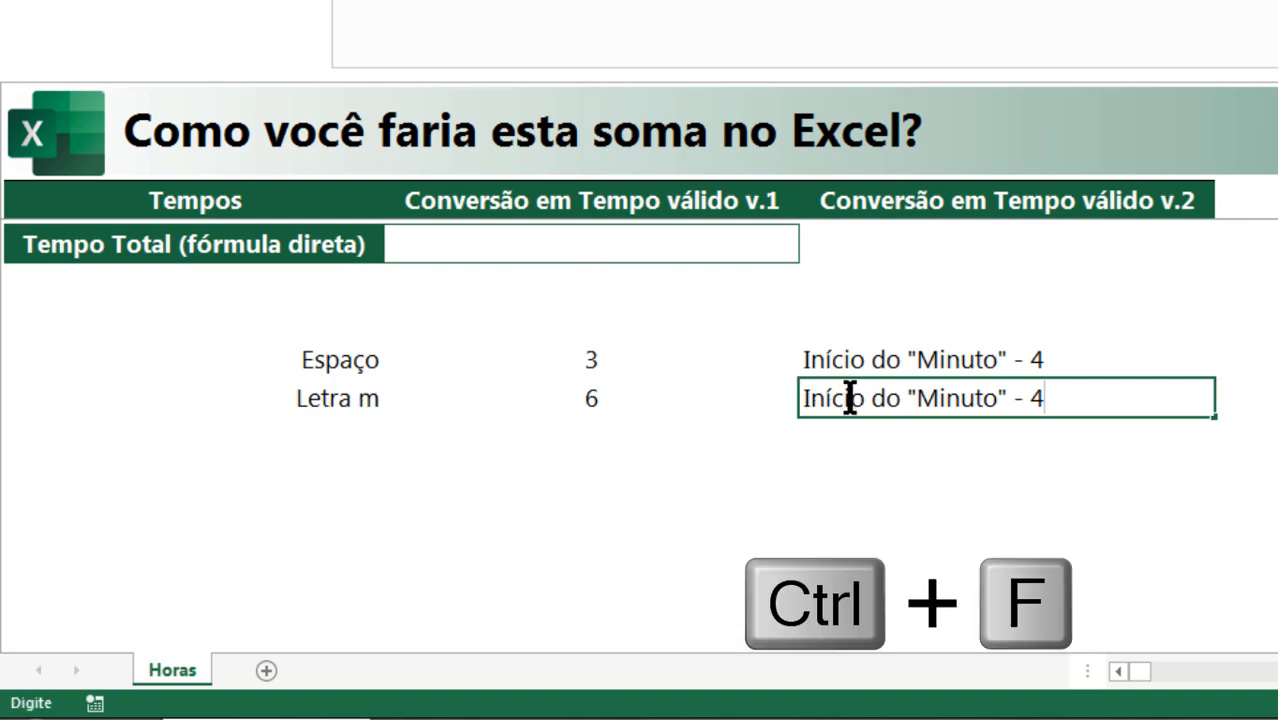
drag(864, 397, 766, 396)
text(fINAL)
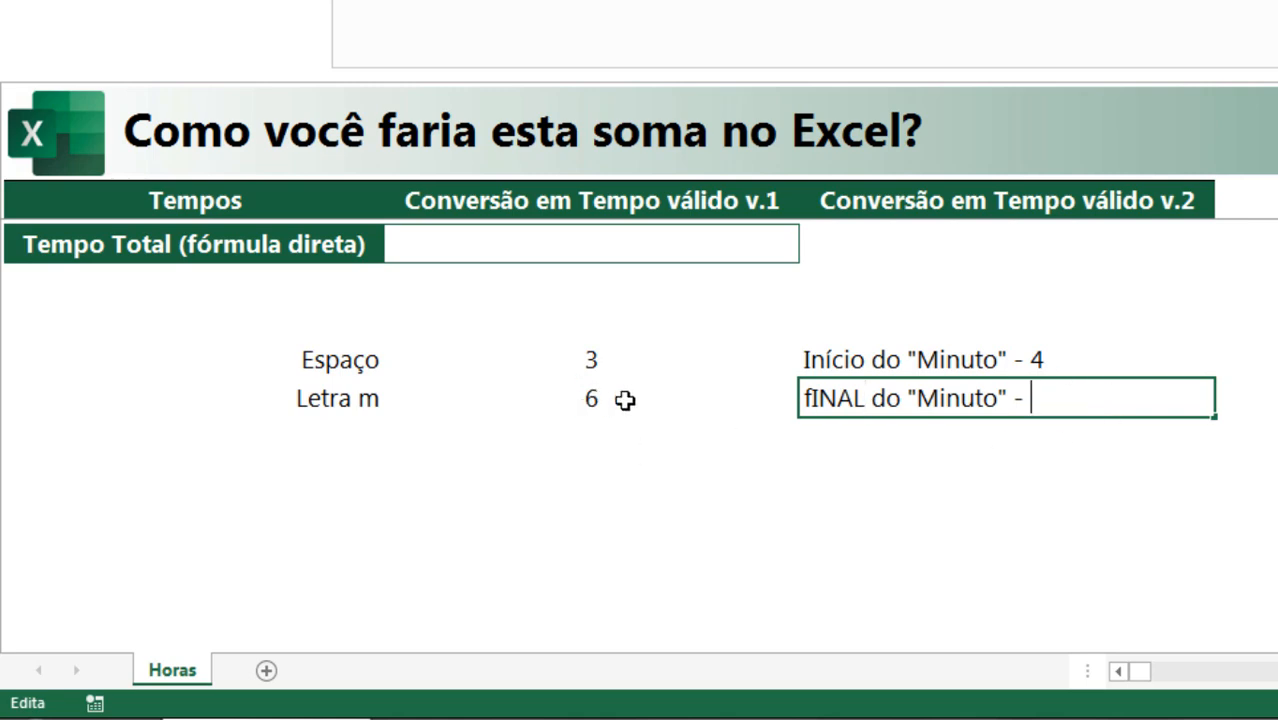
text(5)
key(Return)
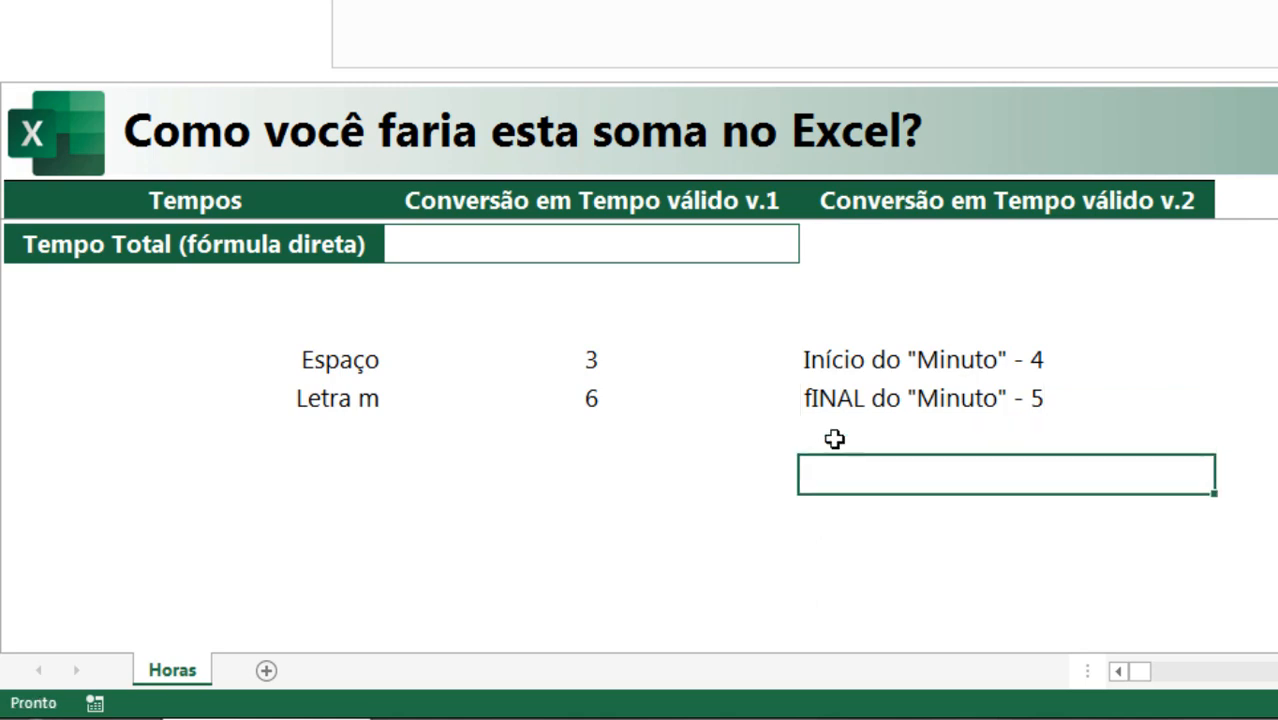
Step: Correct the capitalisation of the note in the Letra m row to Final do "Minuto" - 5
click(851, 398)
double_click(851, 398)
drag(865, 398, 754, 398)
text(Fina)
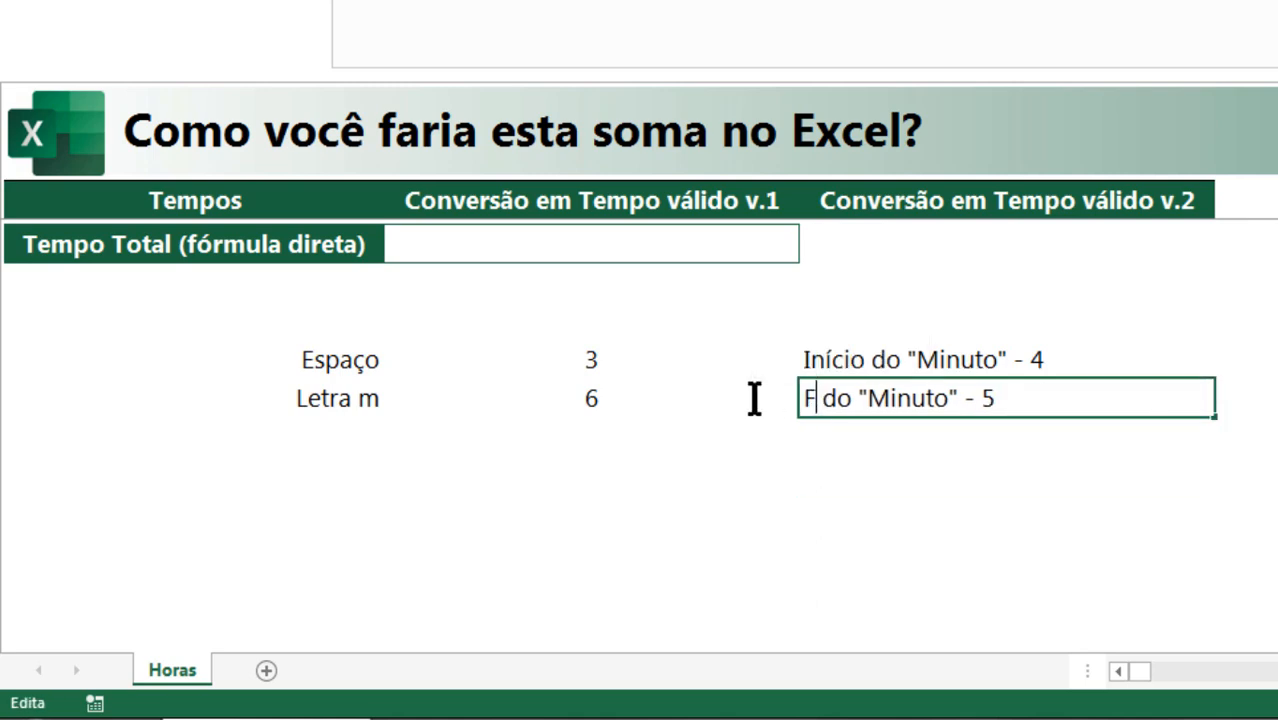
text(l)
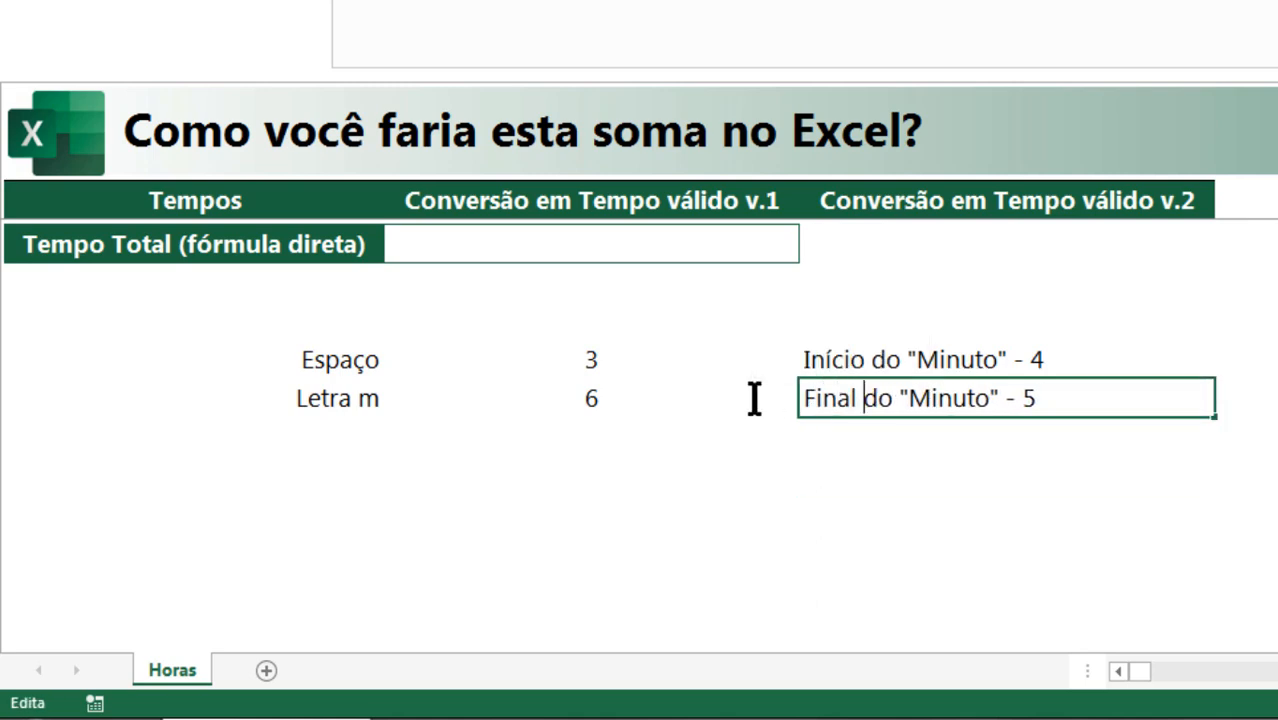
key(Return)
click(1043, 390)
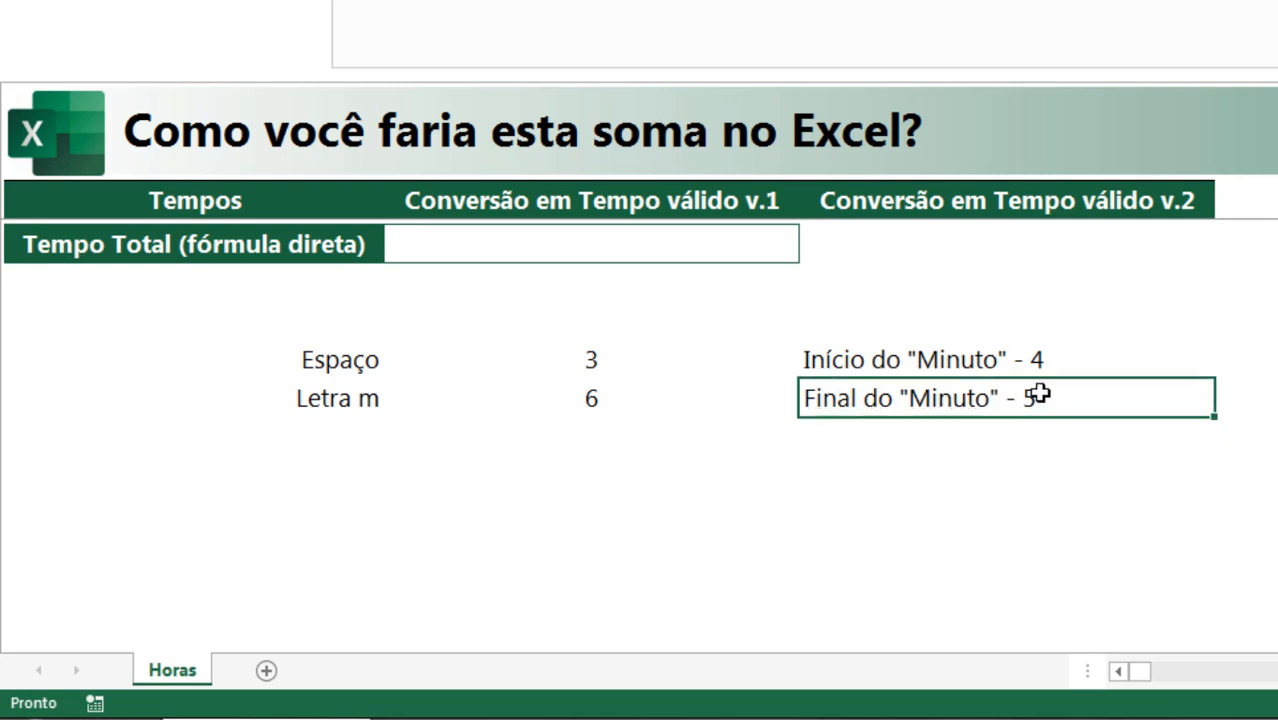
drag(1029, 366, 1058, 397)
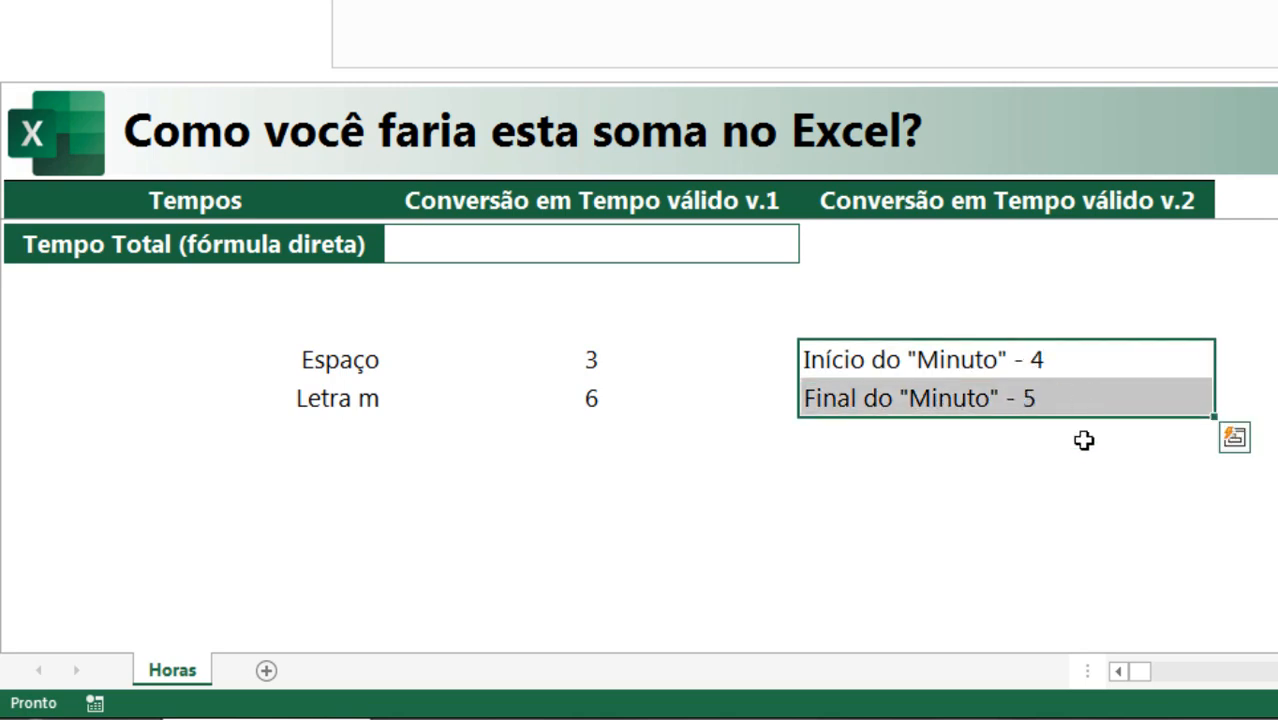
Step: Try shortening the 11h 30min entry in the Tempos column to 11h 3min and undo the change
scroll(785, 340, up, 5)
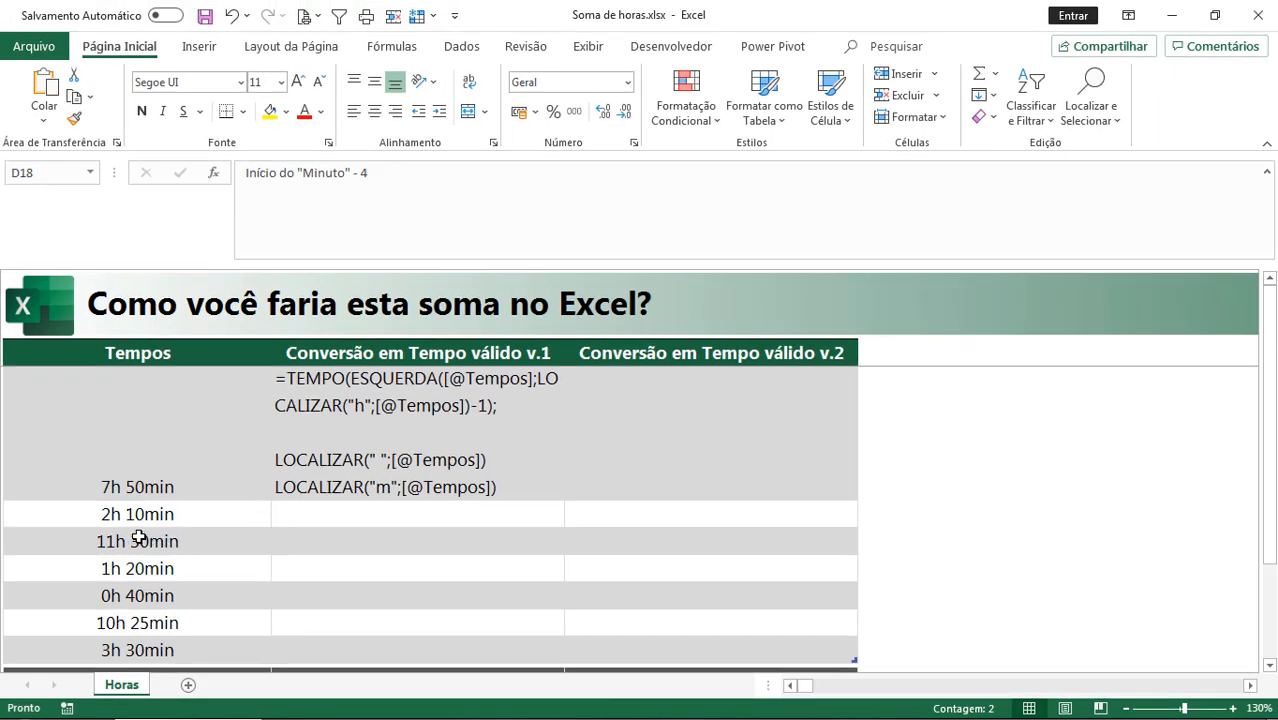
double_click(139, 537)
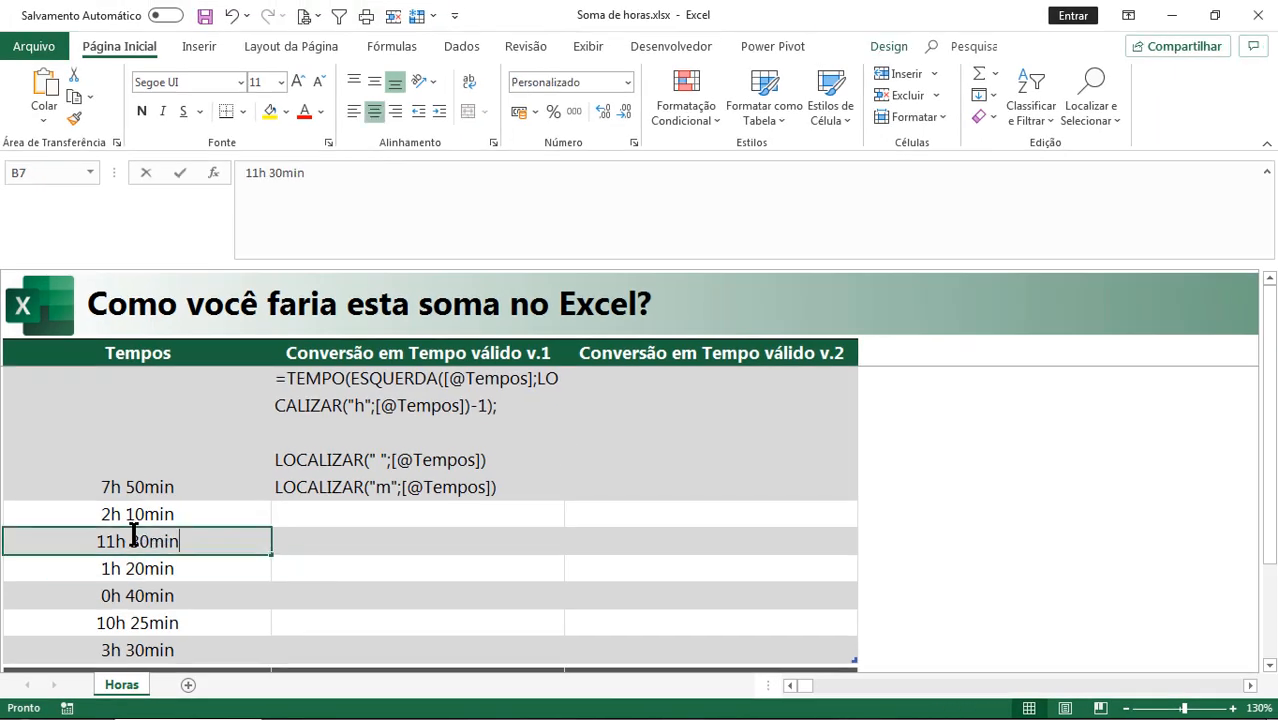
key(Delete)
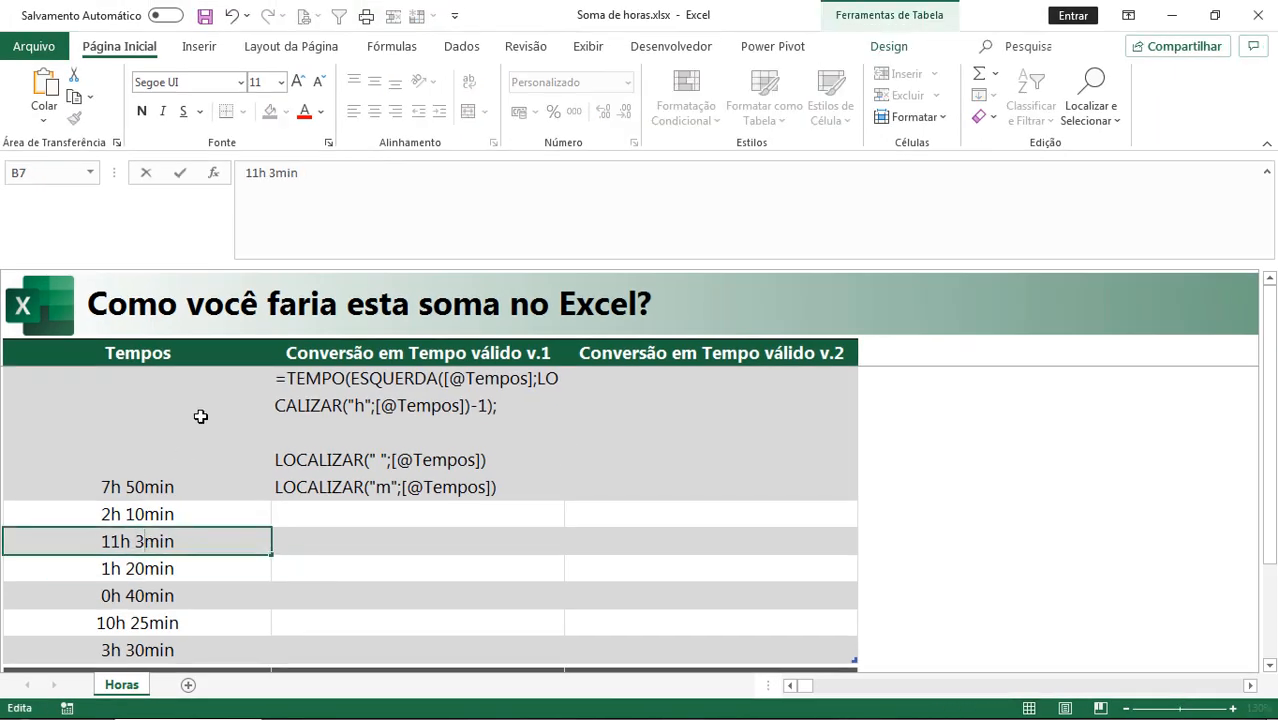
key(Return)
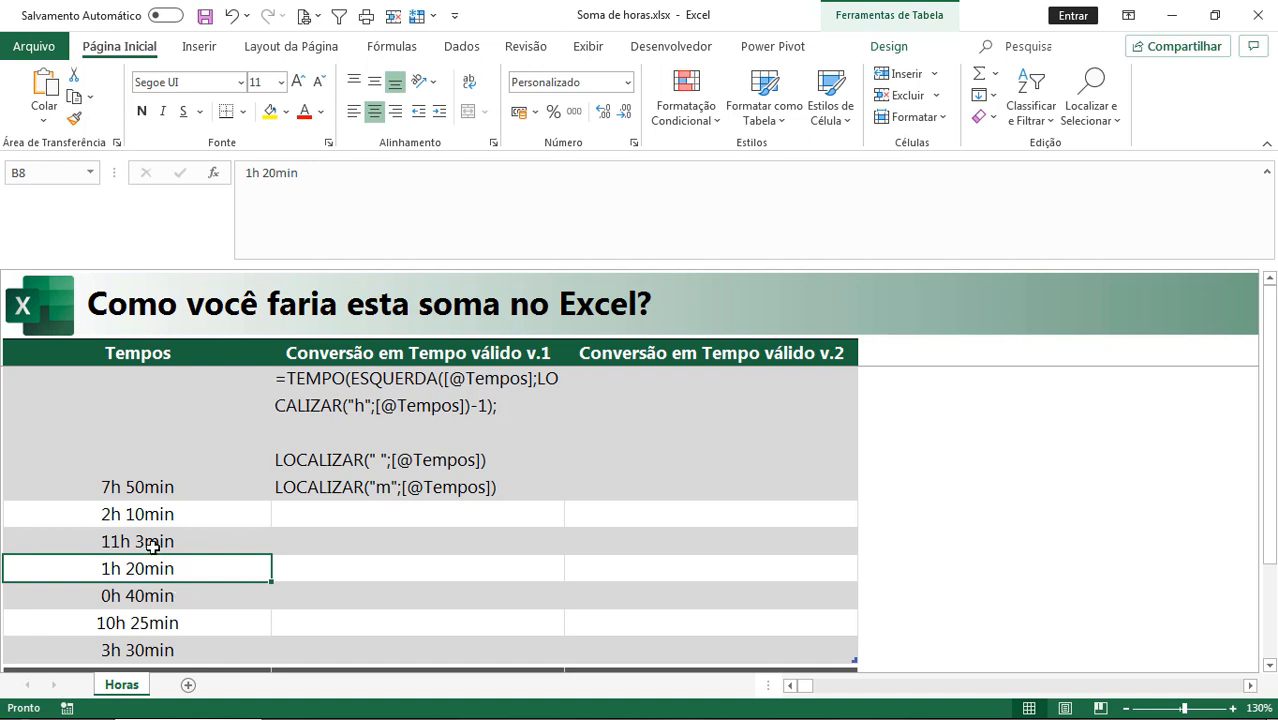
key(ctrl+z)
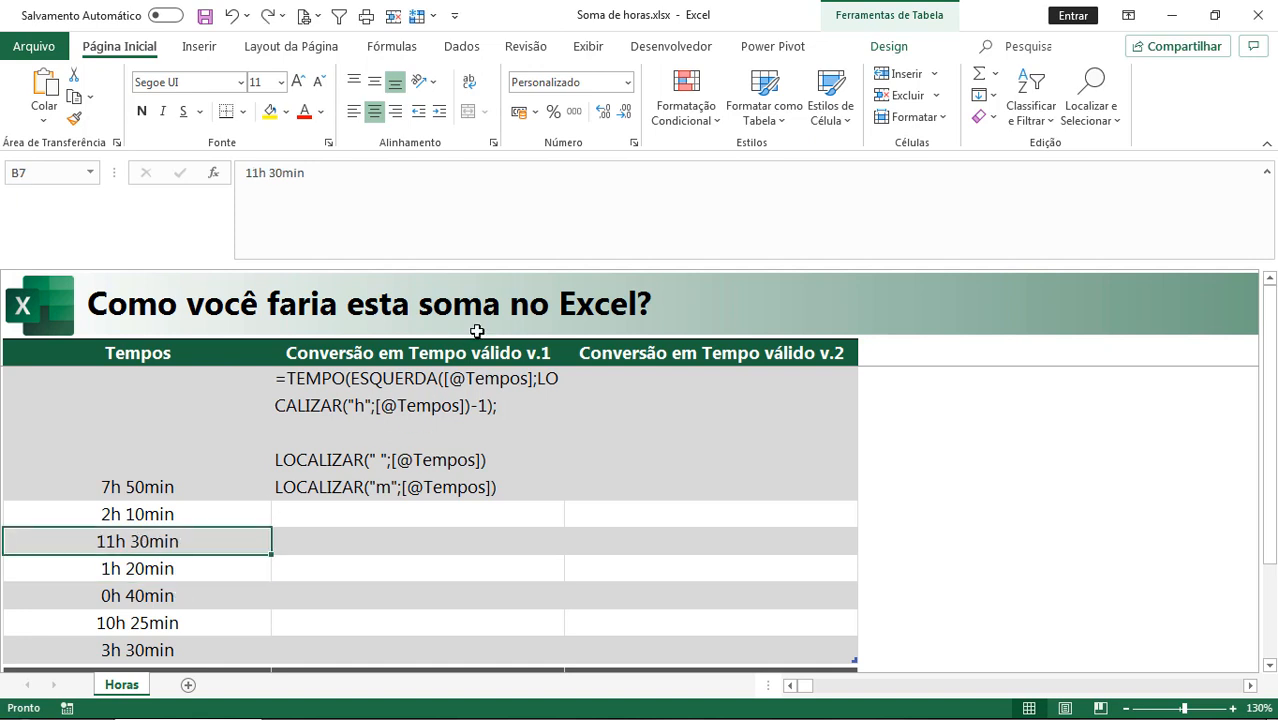
Step: Shrink the formula bar and enter the label Qtde de caracteres do Minuto under the Letra m label
drag(471, 265, 471, 191)
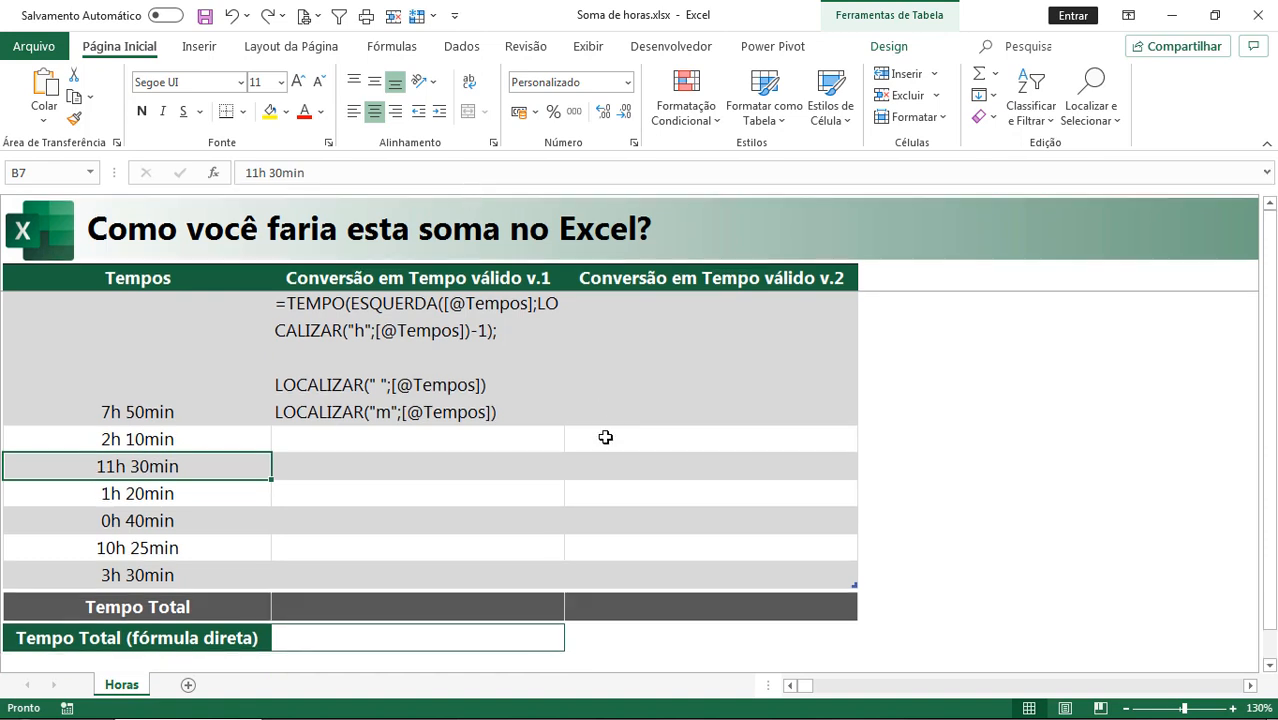
scroll(613, 498, down, 3)
click(636, 474)
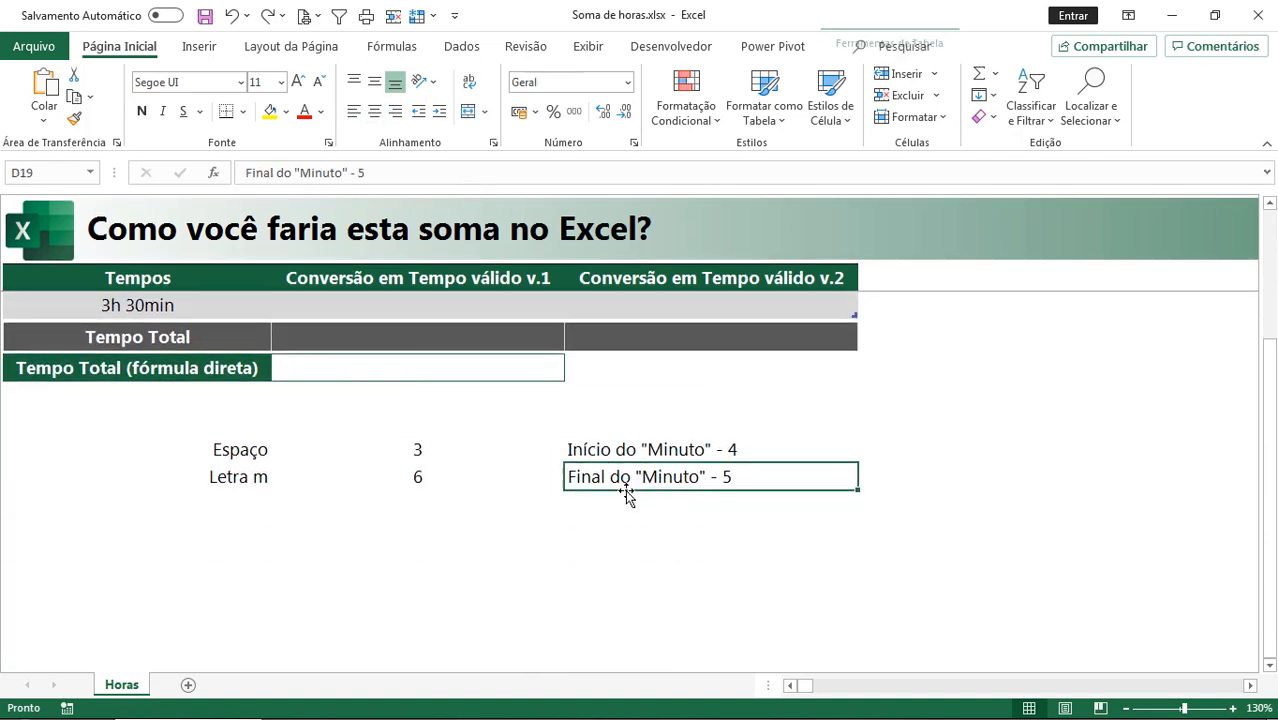
click(625, 500)
click(246, 500)
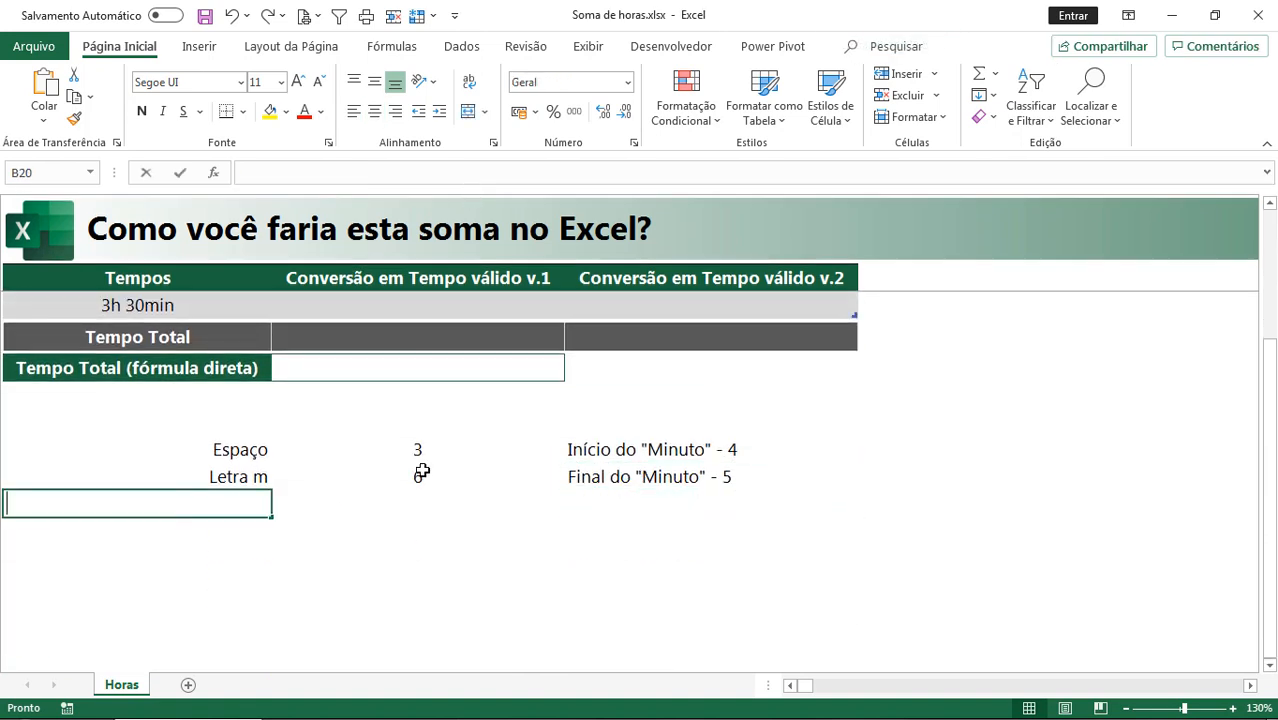
text(Qtd)
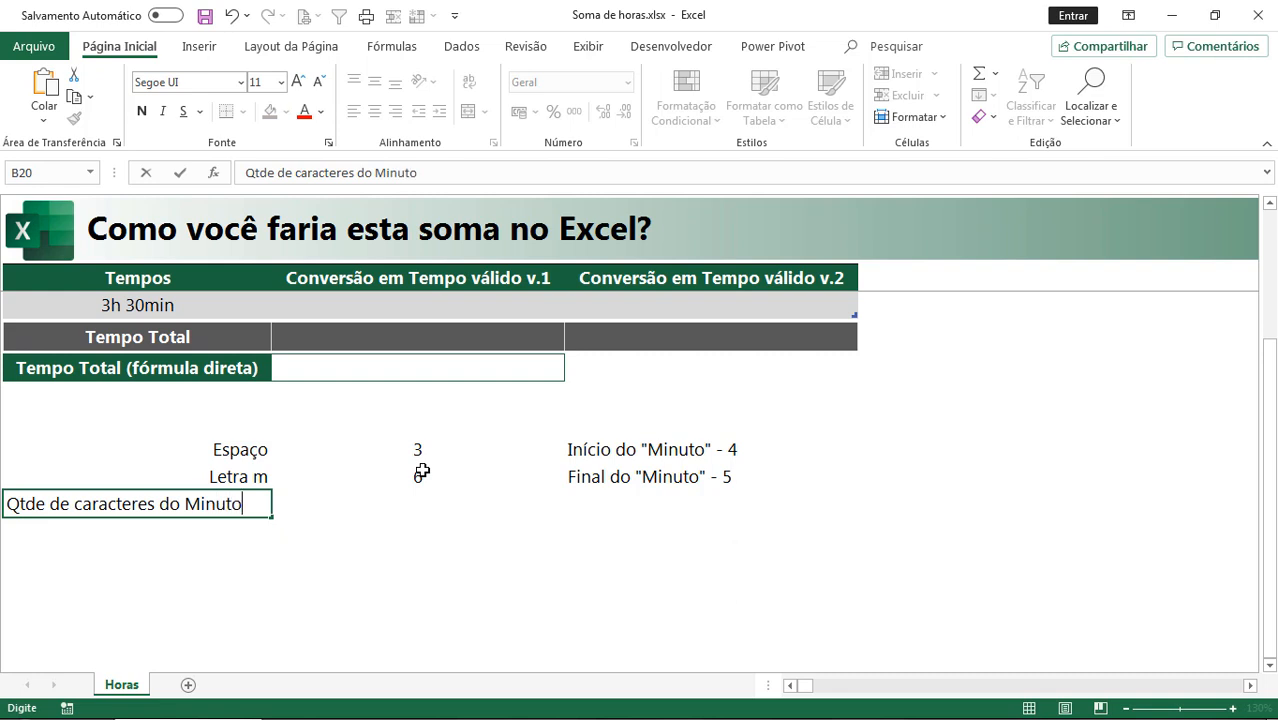
text(e de caracteres do Minuto)
key(Tab)
Step: Beside the Qtde de caracteres do Minuto label, enter the formula =C19-C18-1 and review its references
text(=)
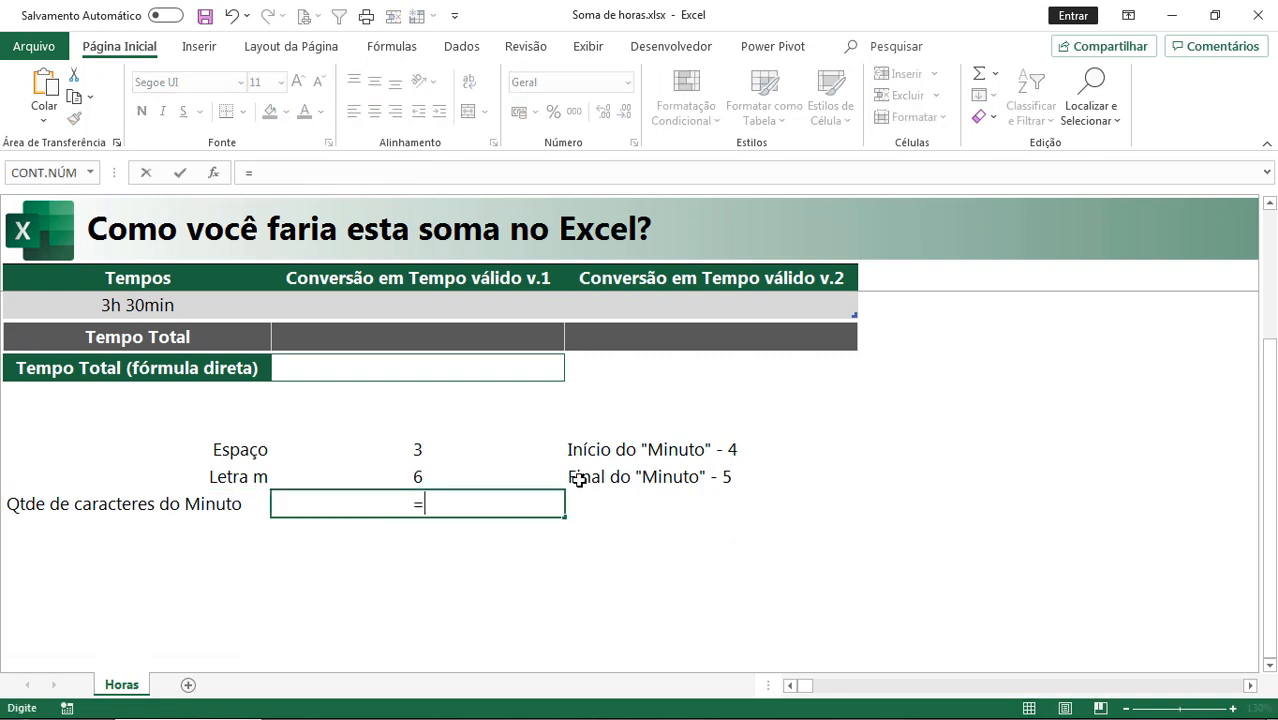
click(473, 472)
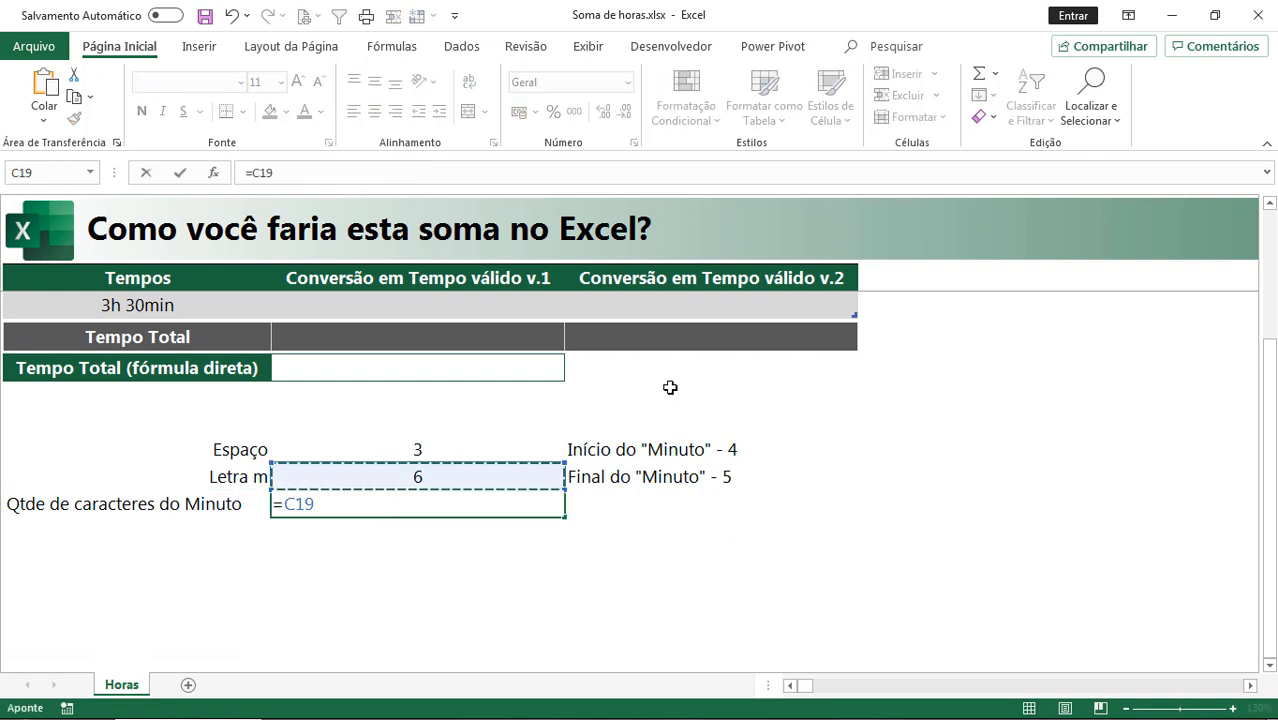
text(-)
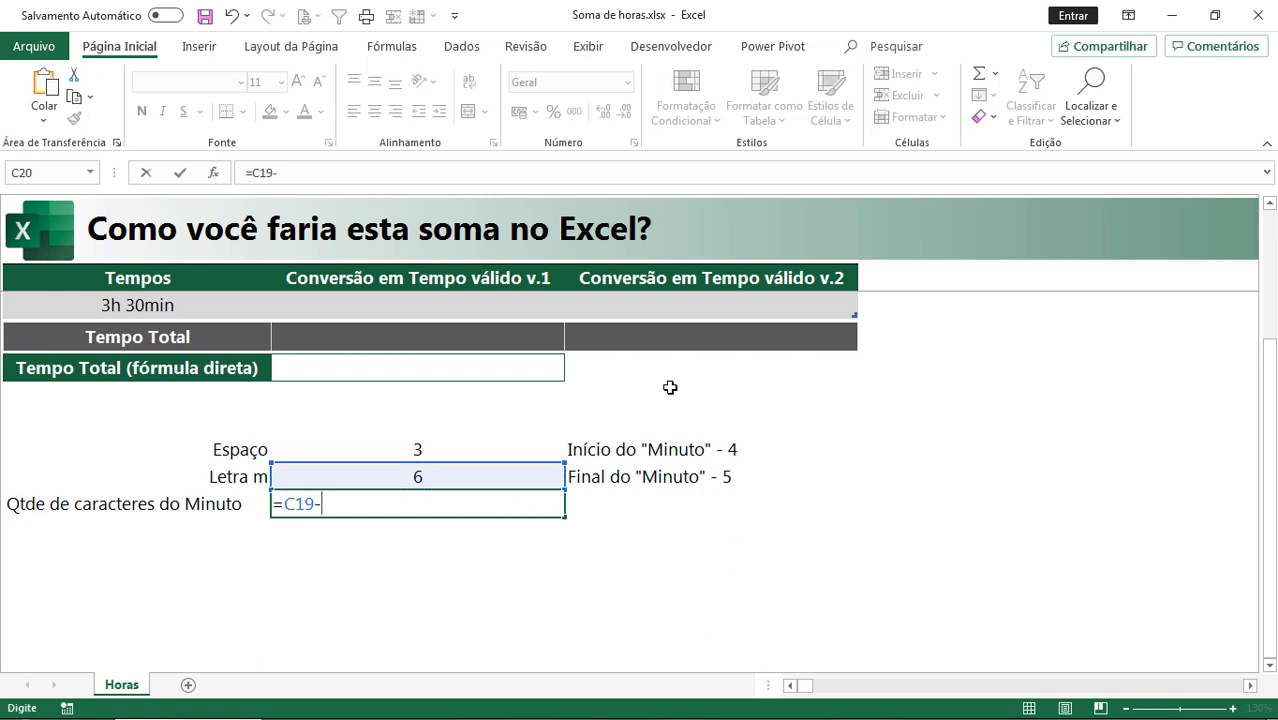
click(425, 450)
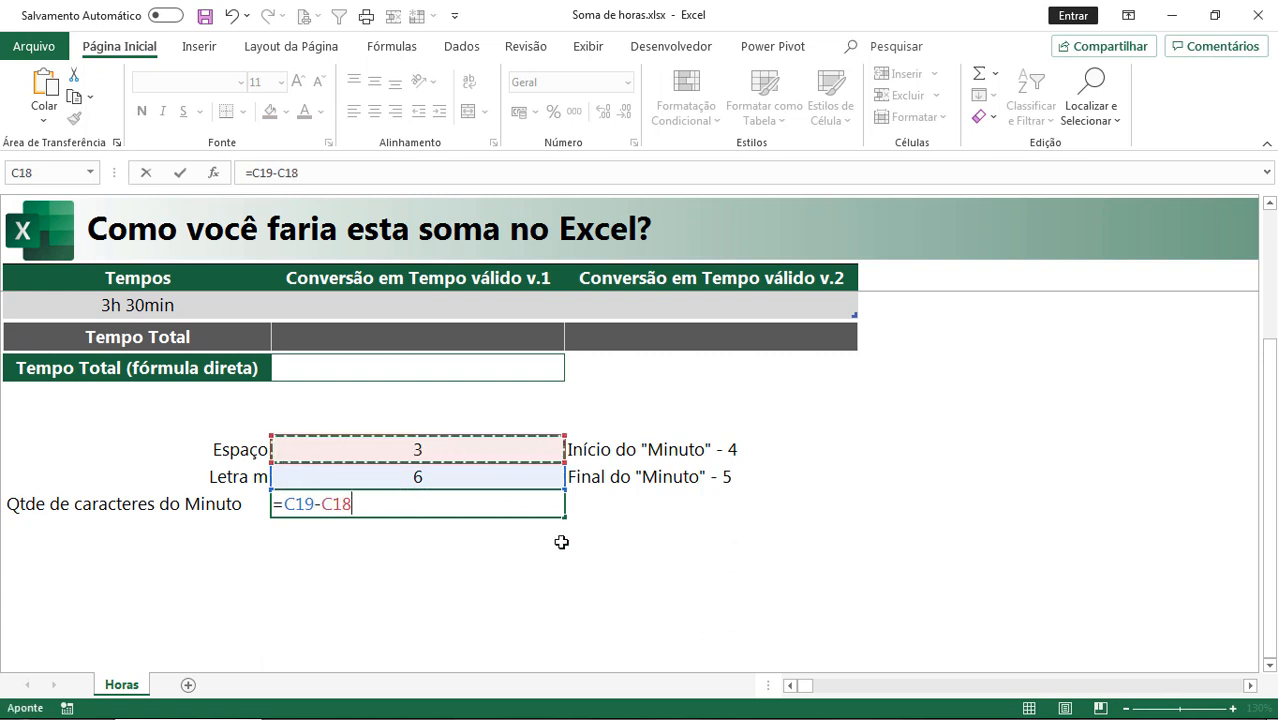
text(-1)
key(Return)
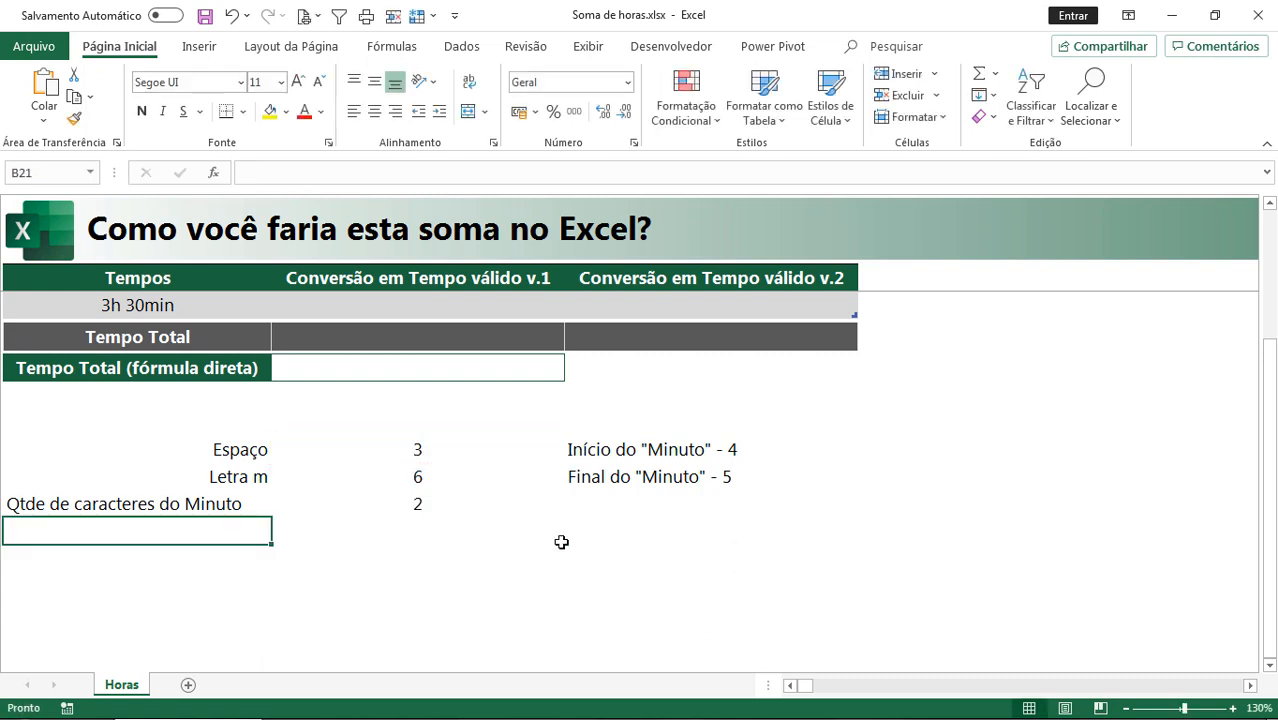
double_click(444, 503)
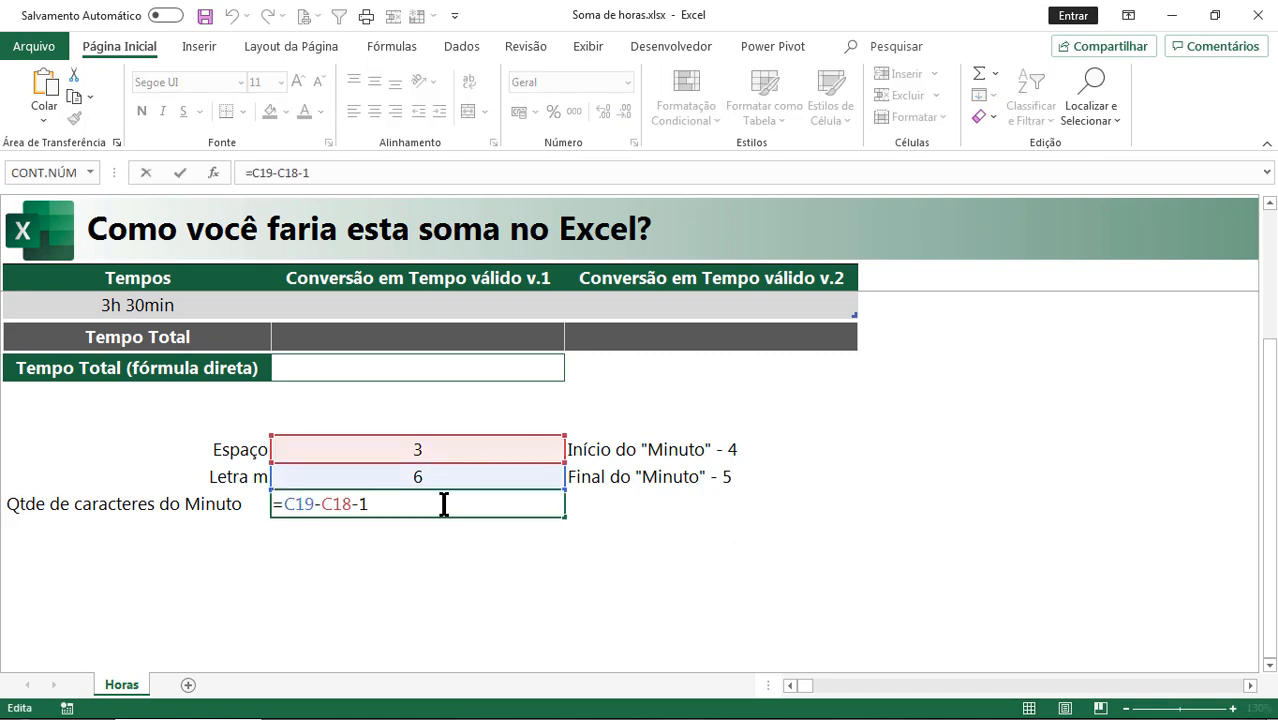
key(Escape)
Step: Delete the blank row and the three helper rows Espaço, Letra m and Qtde de caracteres do Minuto below the table
scroll(444, 503, up, 3)
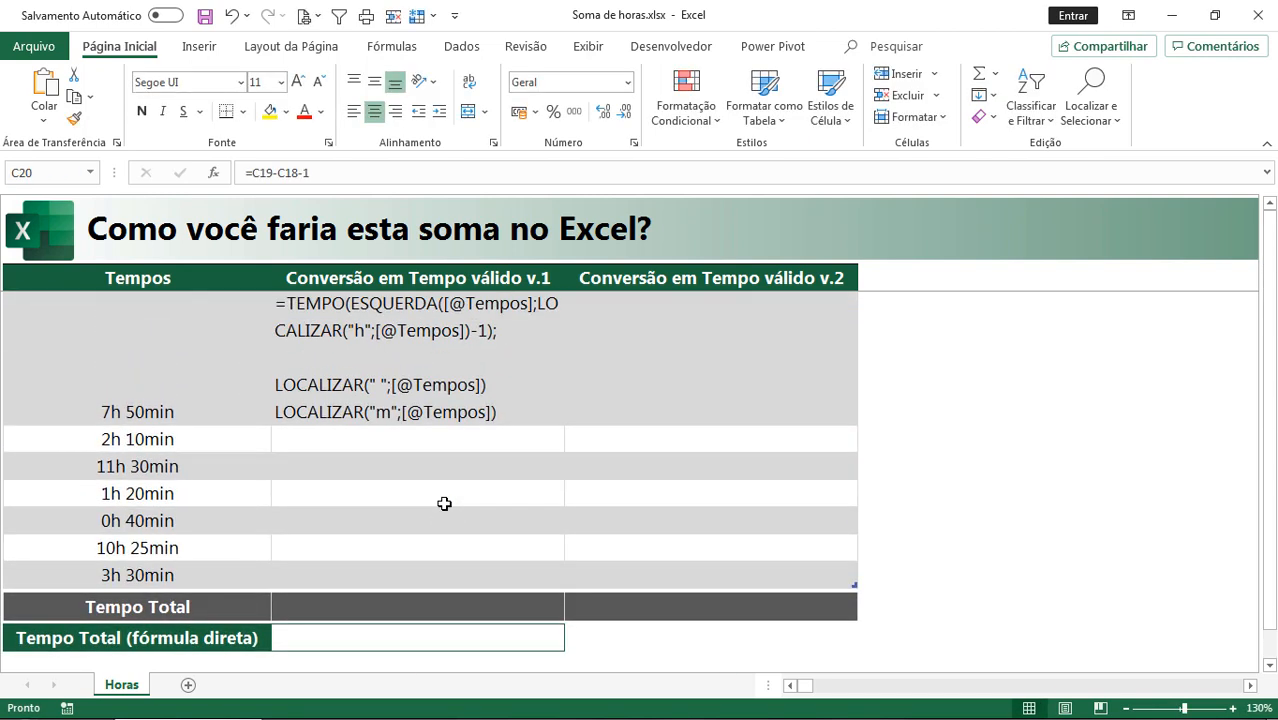
scroll(444, 503, down, 2)
click(451, 413)
key(shift+space)
key(ctrl+minus)
key(ctrl+minus)
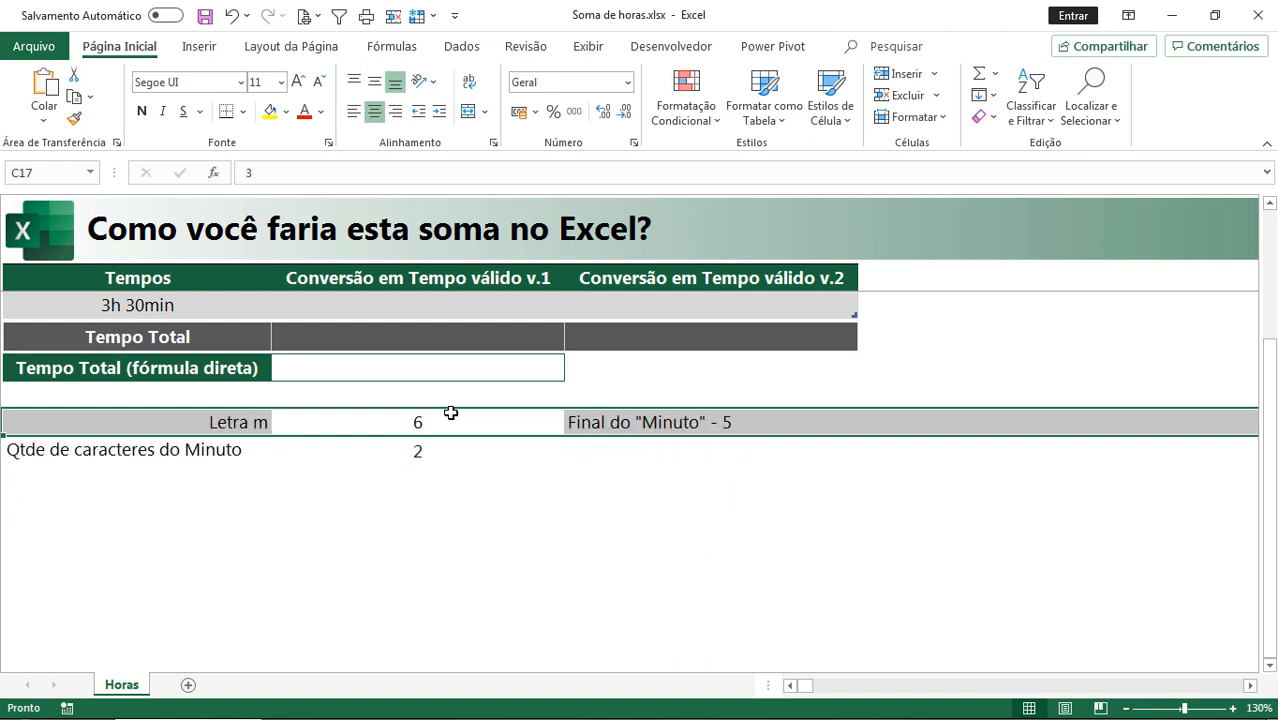
key(ctrl+minus)
key(ctrl+minus)
Step: Open the v.1 text formula beside 7h 50min, enlarge the formula bar and remove the leading apostrophe
scroll(451, 413, up, 2)
double_click(438, 341)
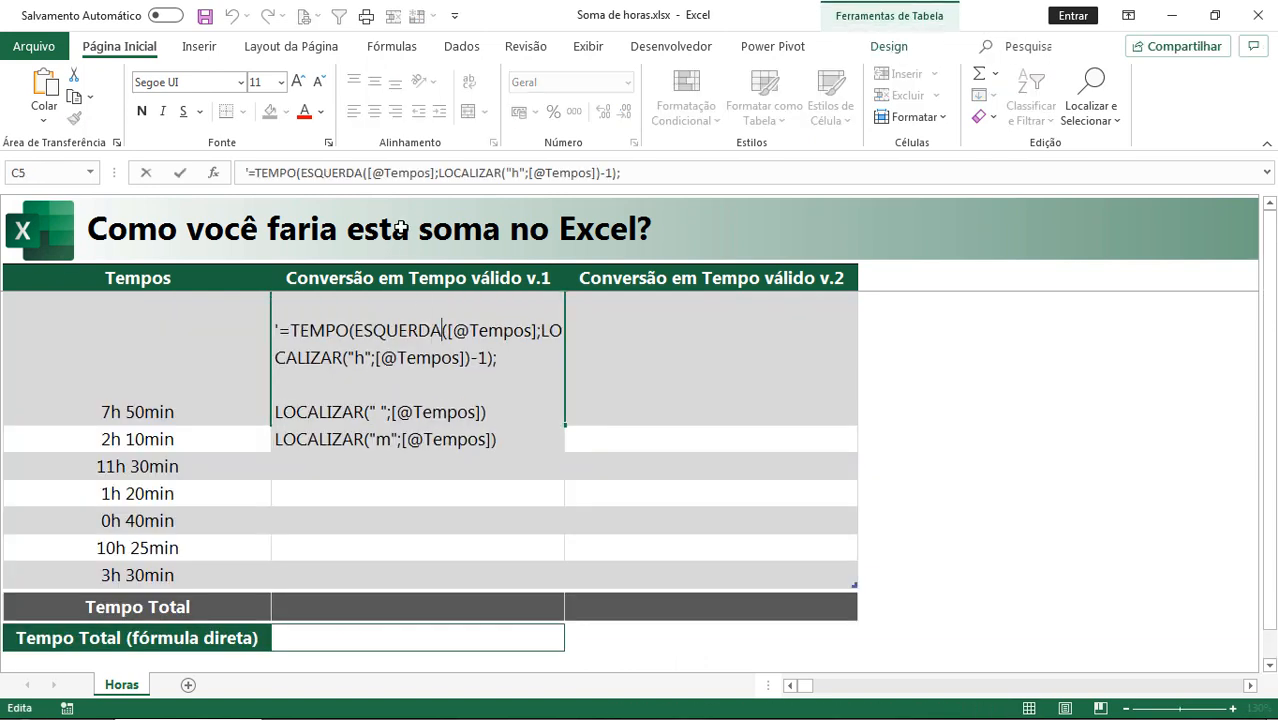
drag(616, 189, 588, 351)
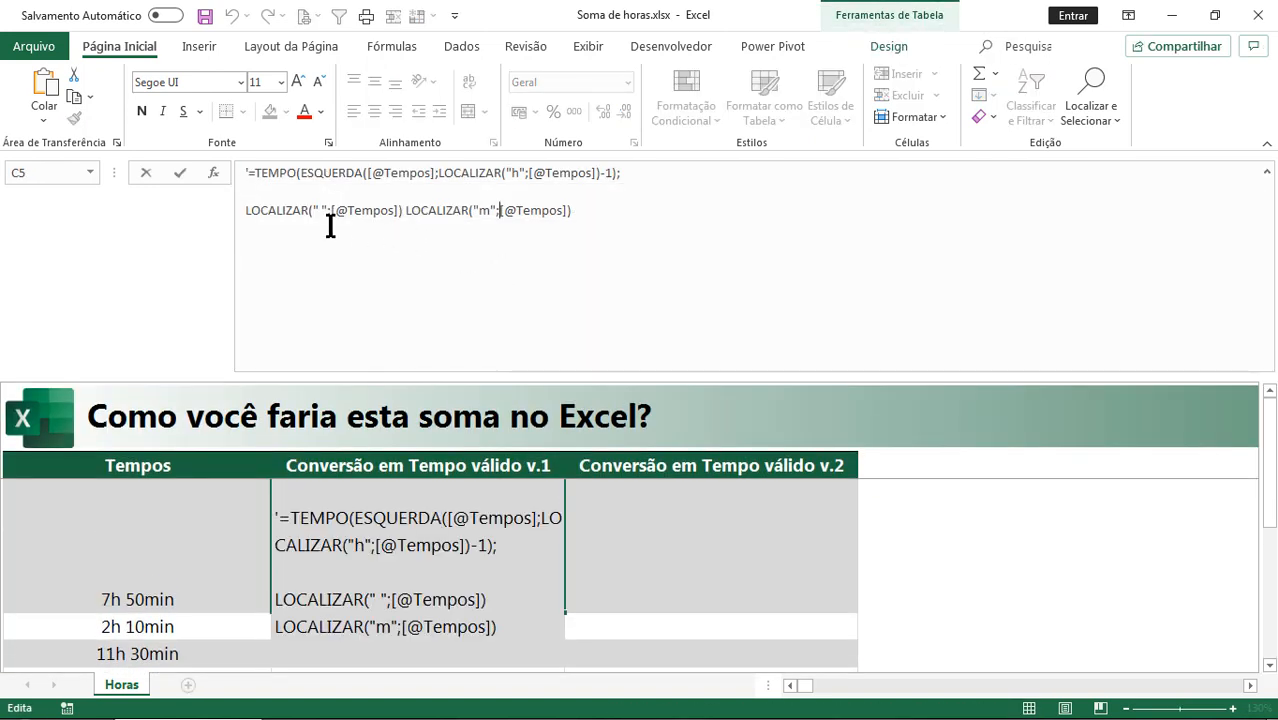
click(256, 178)
key(BackSpace)
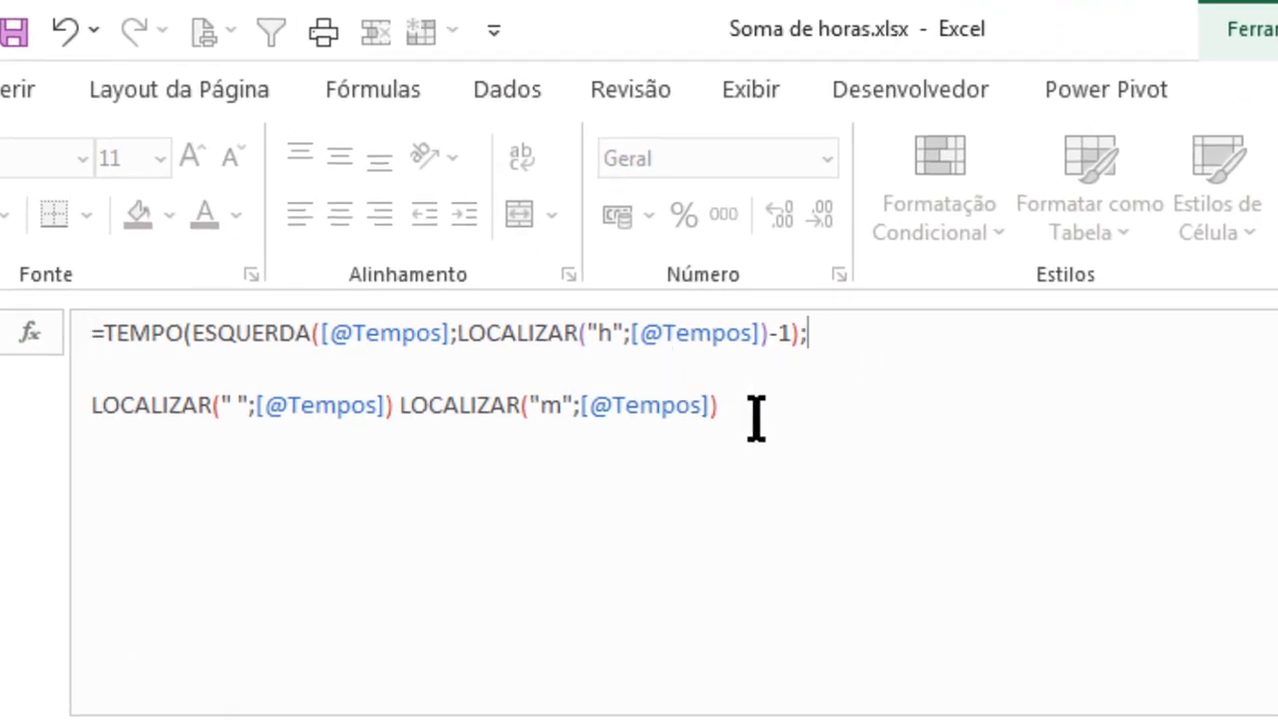
drag(756, 417, 96, 420)
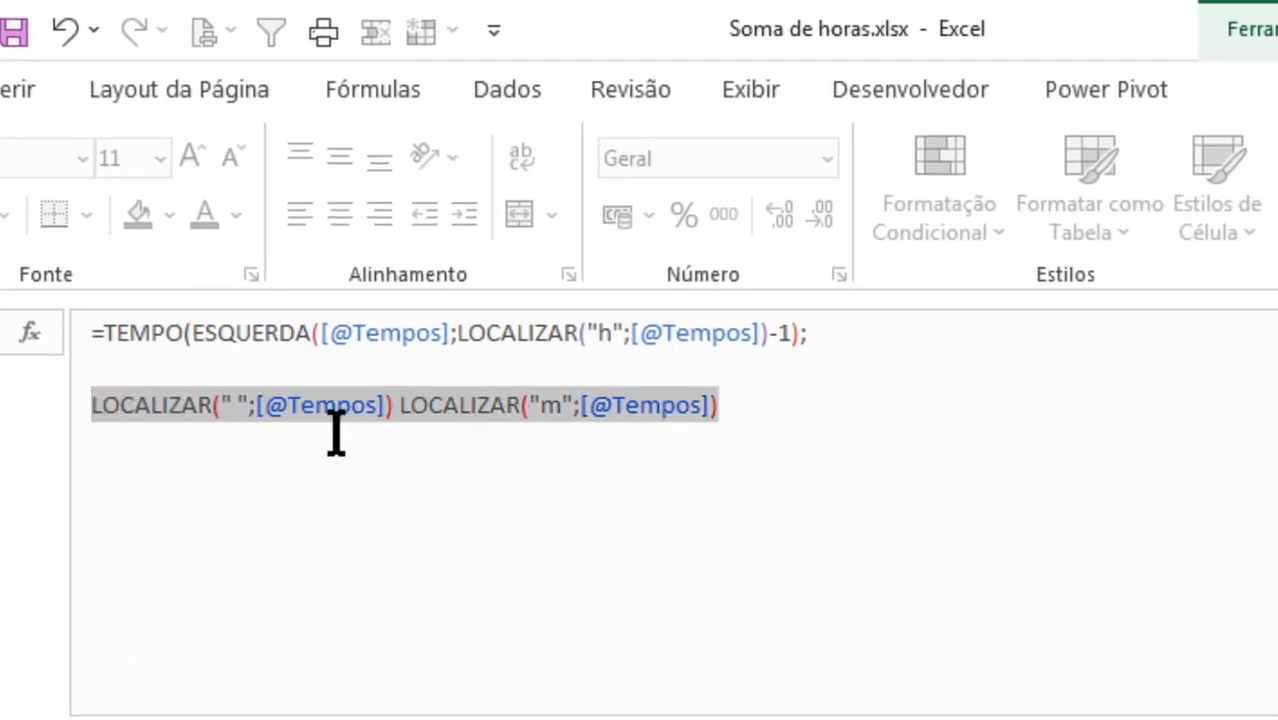
Step: Start TEMPO's minute argument with EXT.TEXTO, using the Tempos cell of the same row as its text argument
click(917, 345)
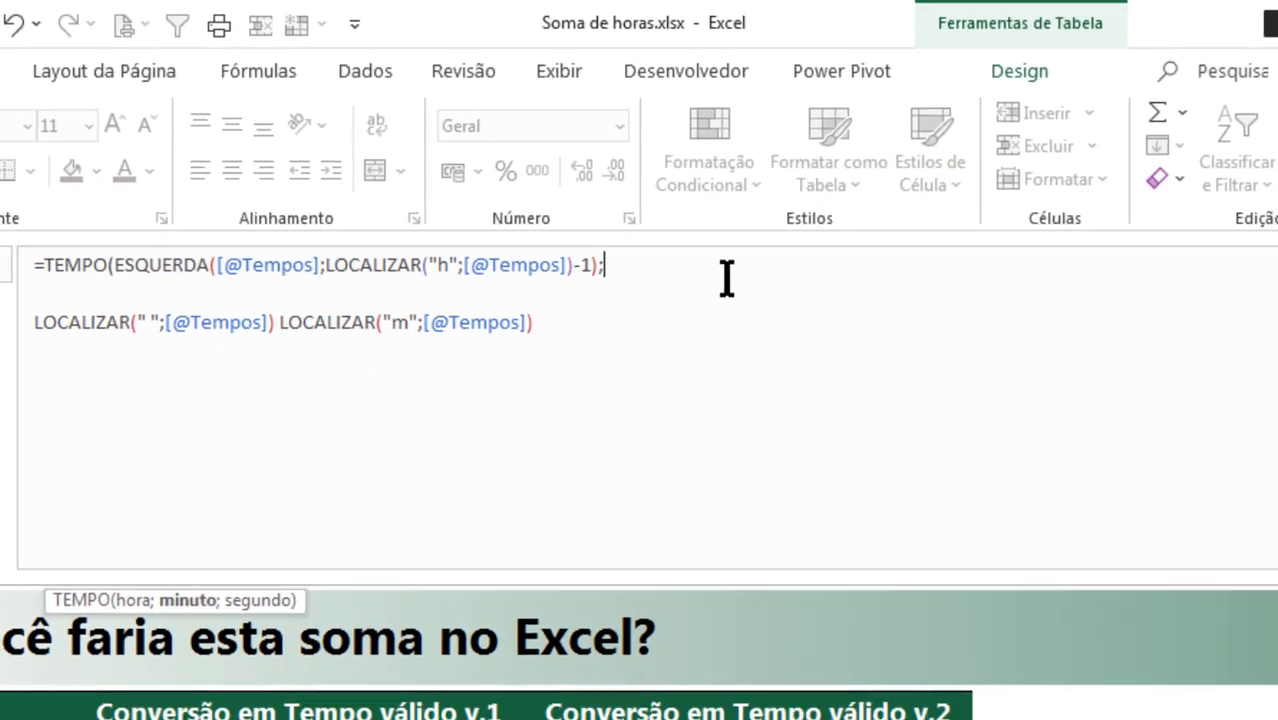
text(ext)
key(Tab)
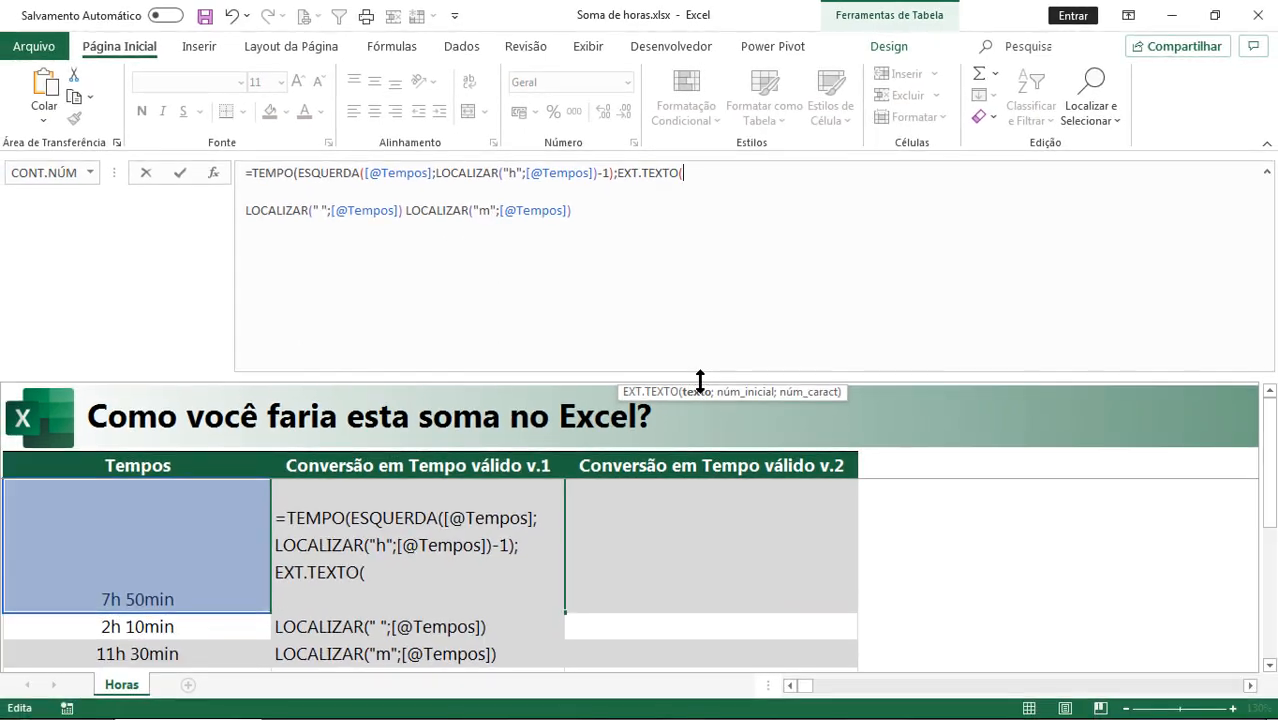
drag(700, 380, 706, 274)
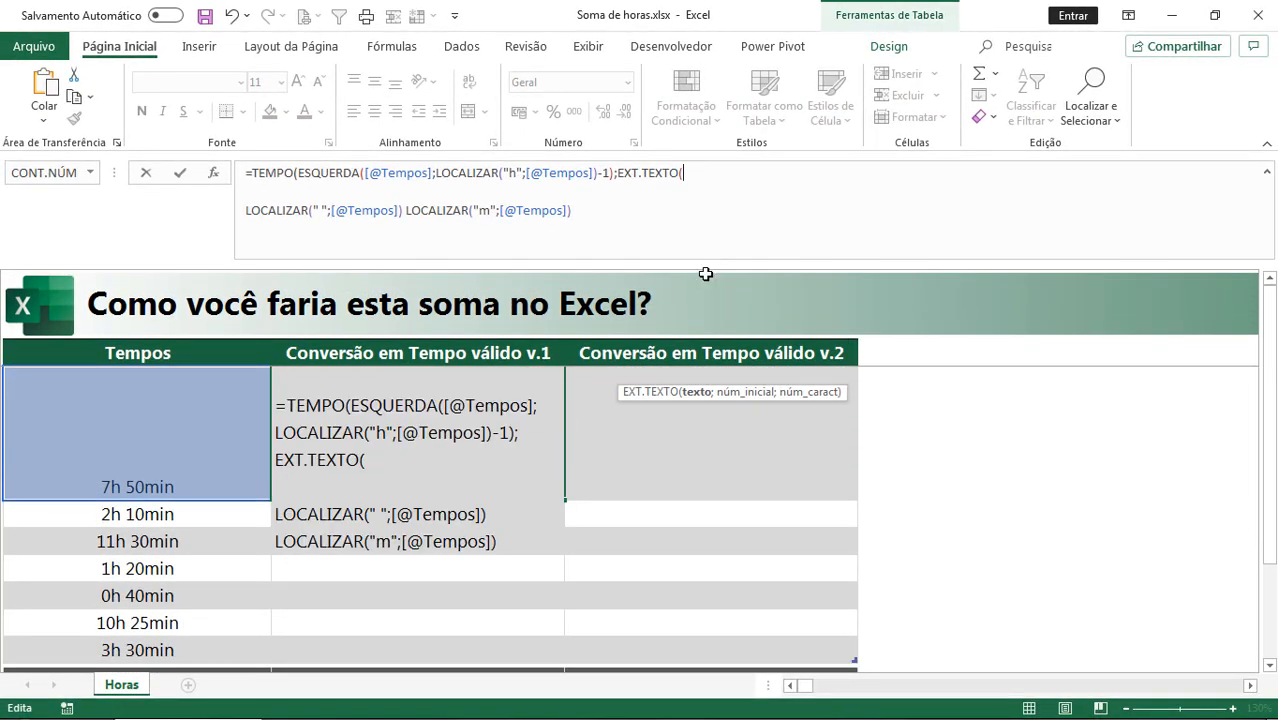
click(160, 430)
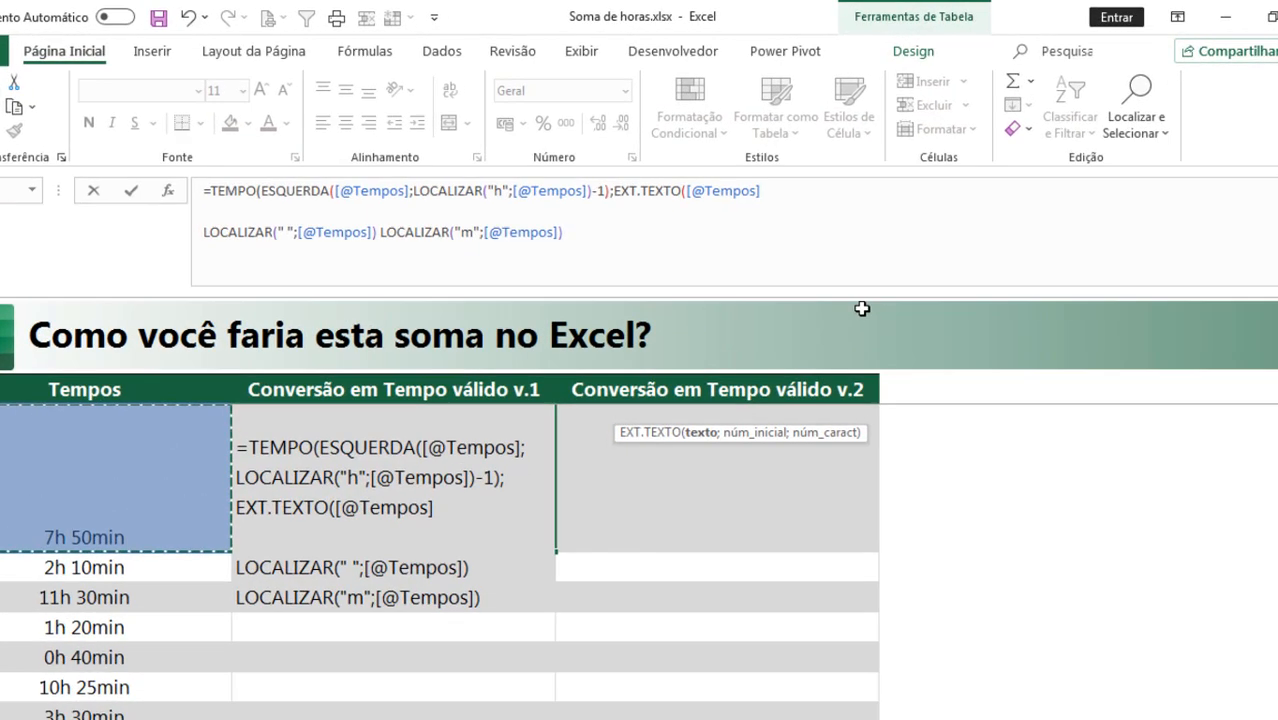
text(;)
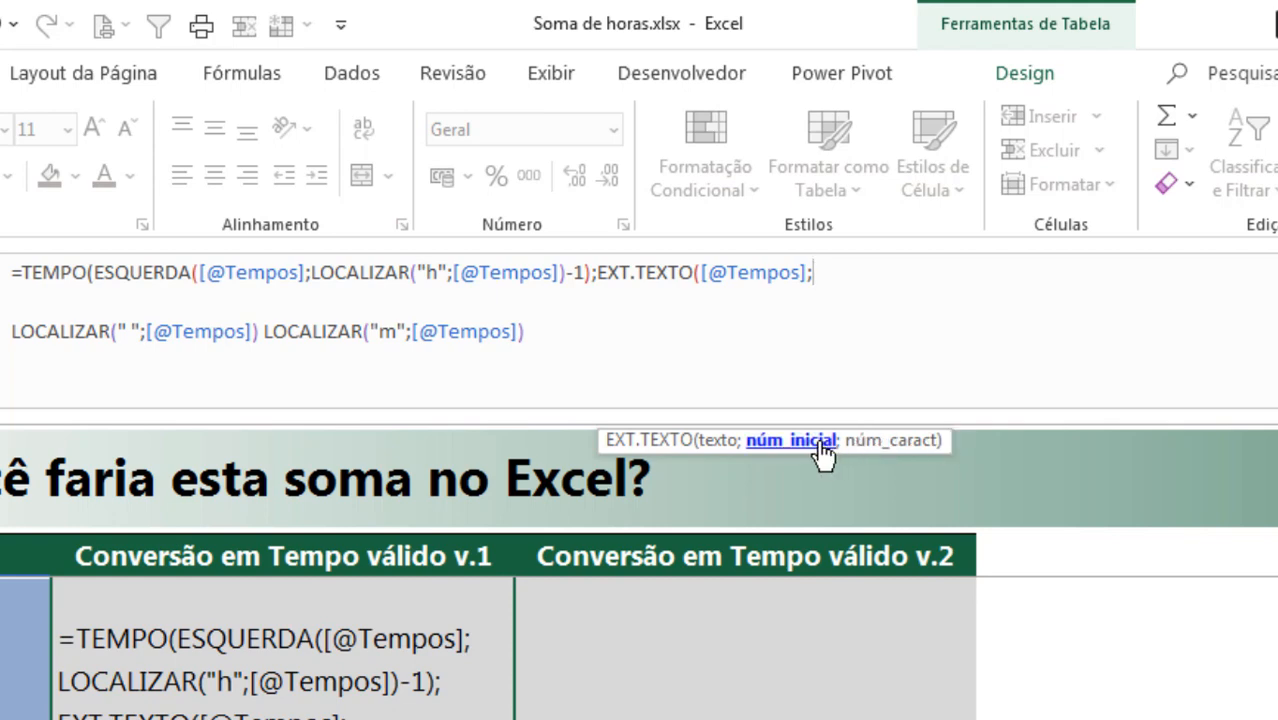
drag(12, 331, 257, 337)
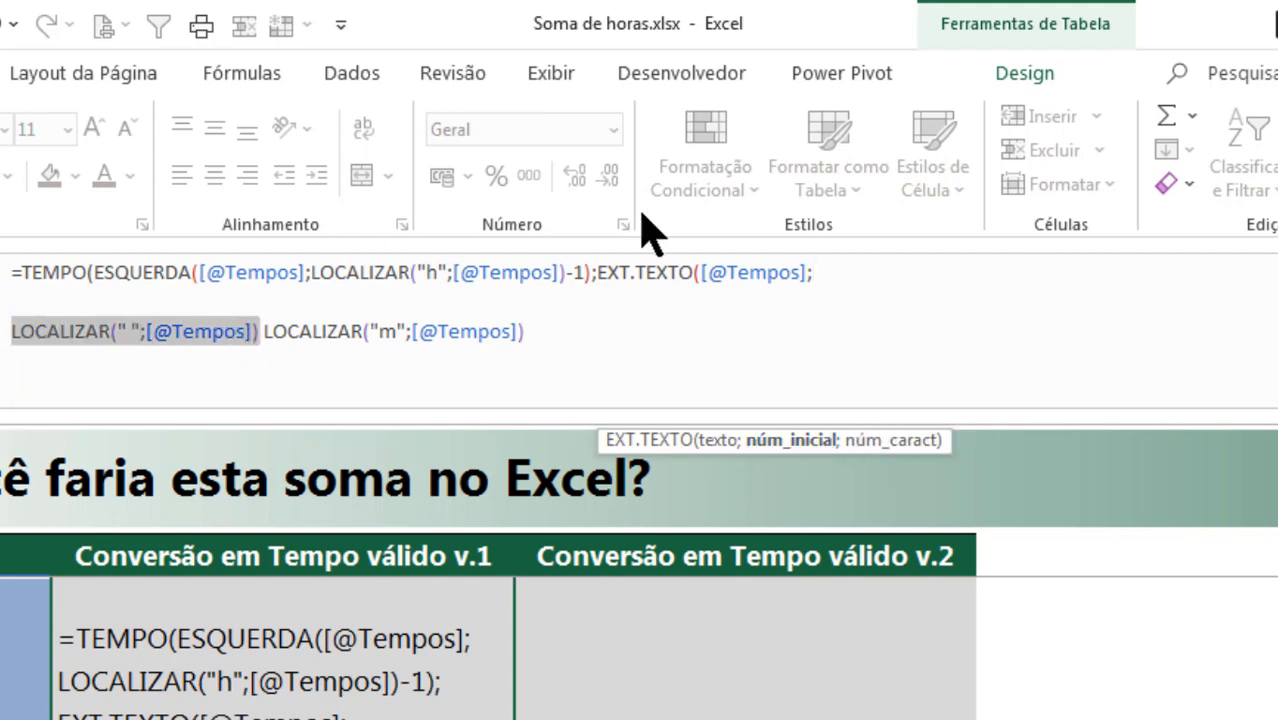
key(ctrl+x)
click(842, 271)
key(ctrl+v)
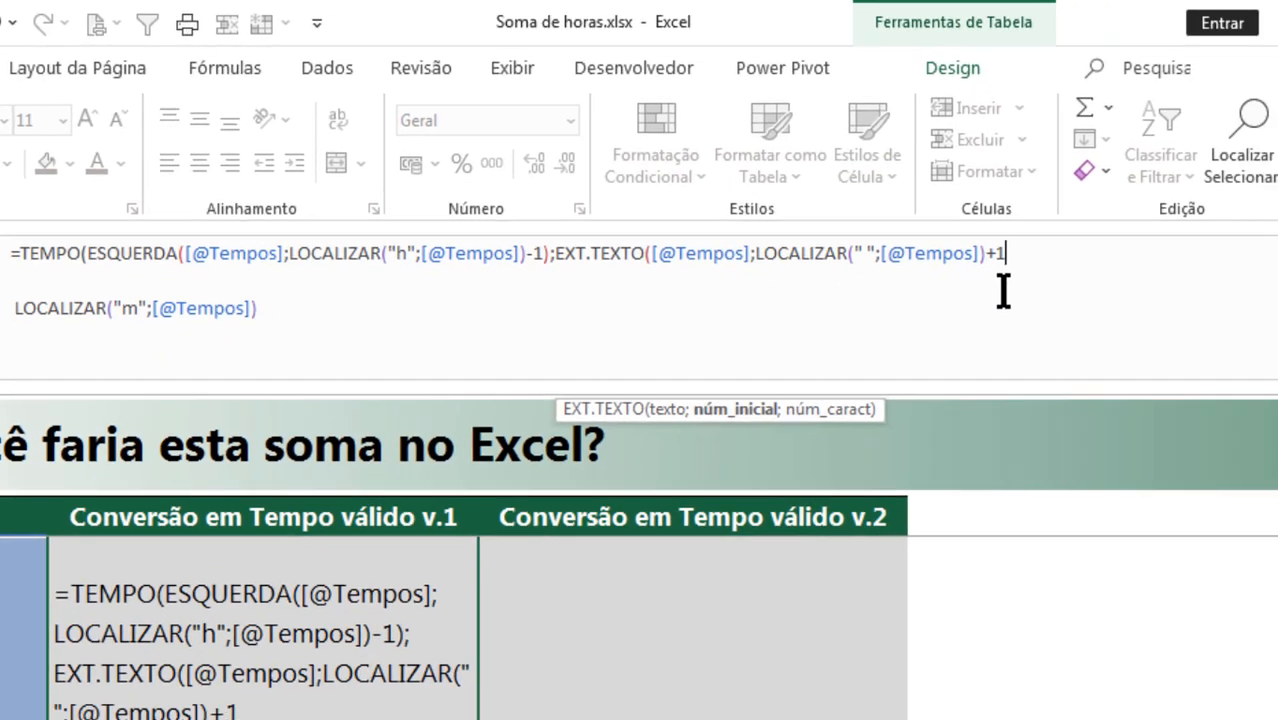
text(;)
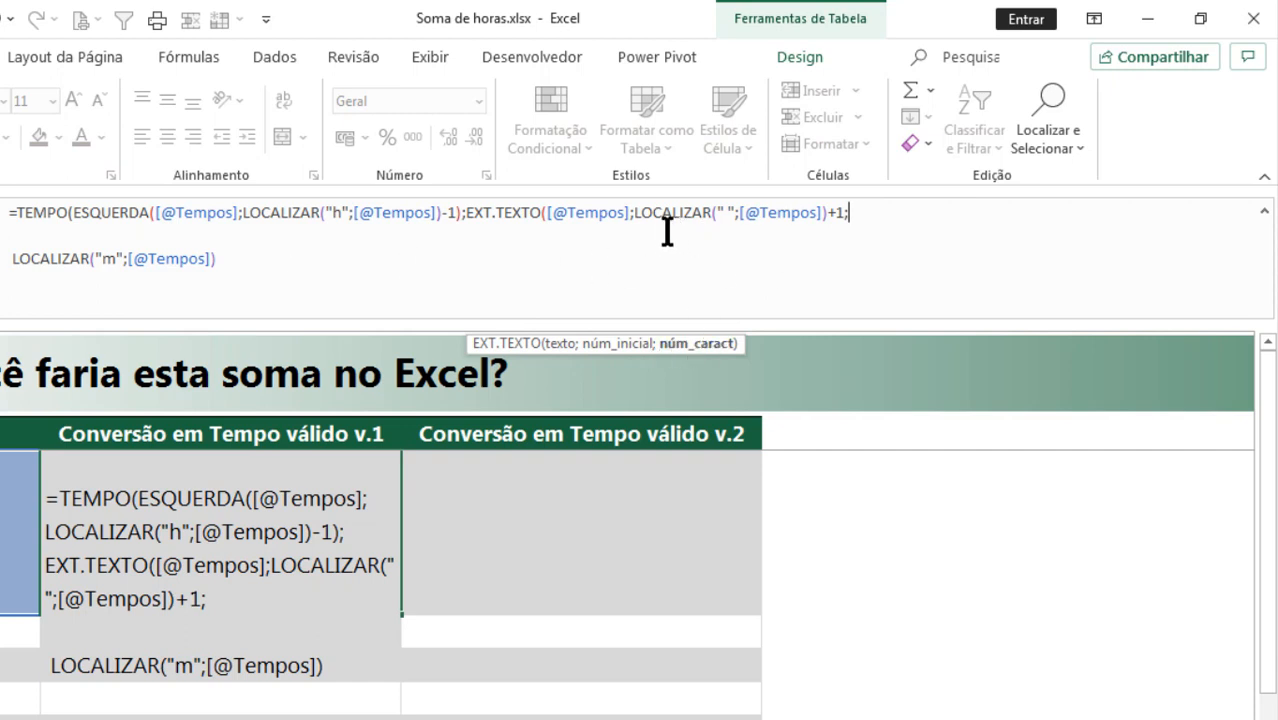
drag(631, 212, 827, 214)
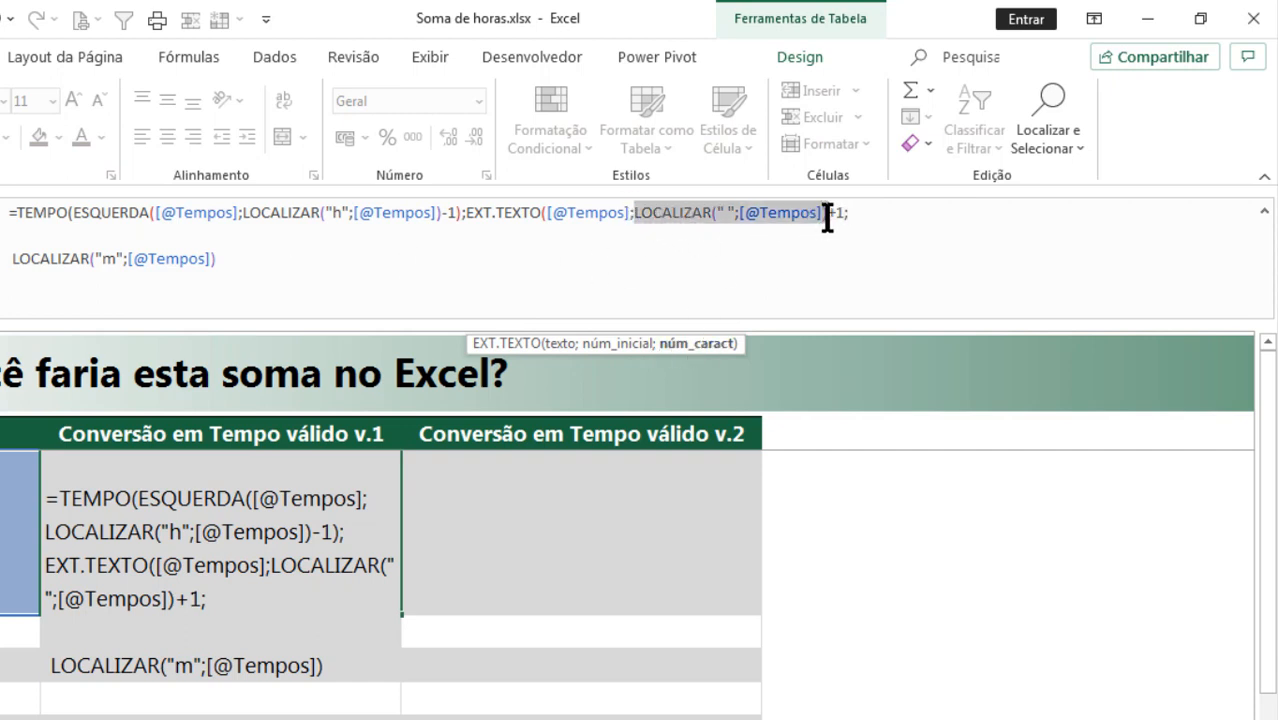
click(890, 213)
key(ctrl+v)
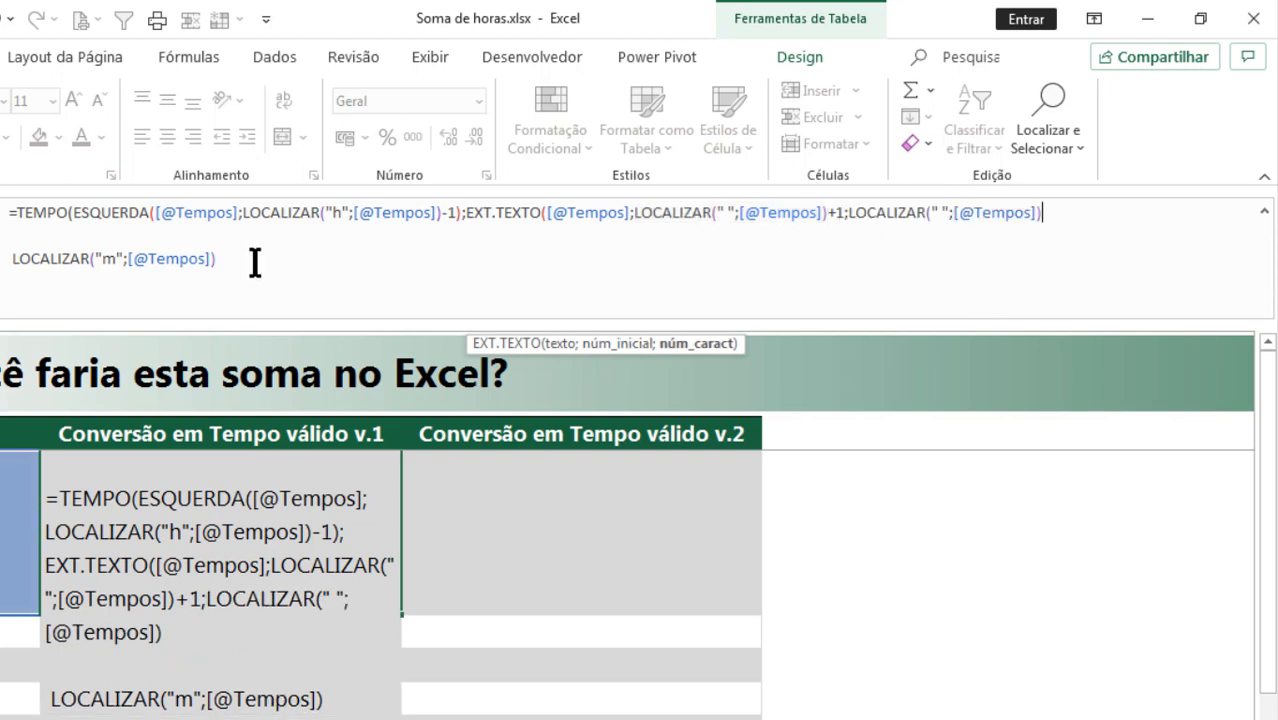
drag(214, 259, 19, 268)
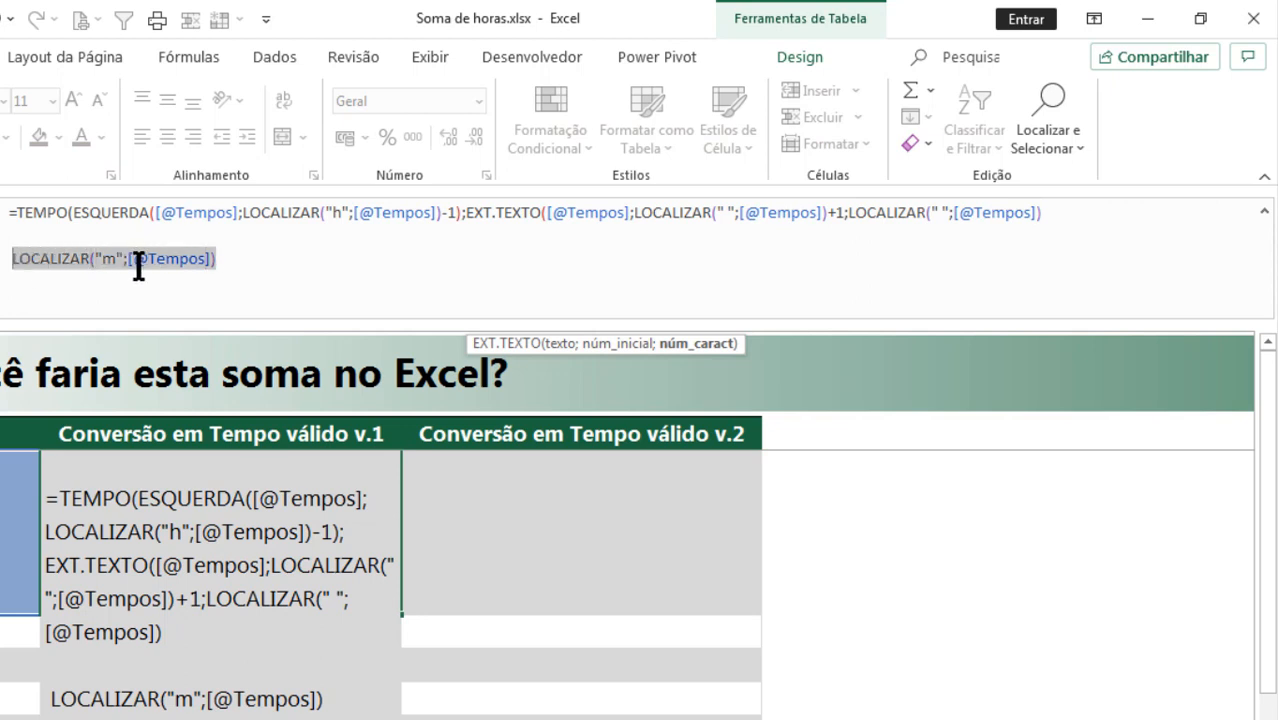
key(Delete)
click(852, 213)
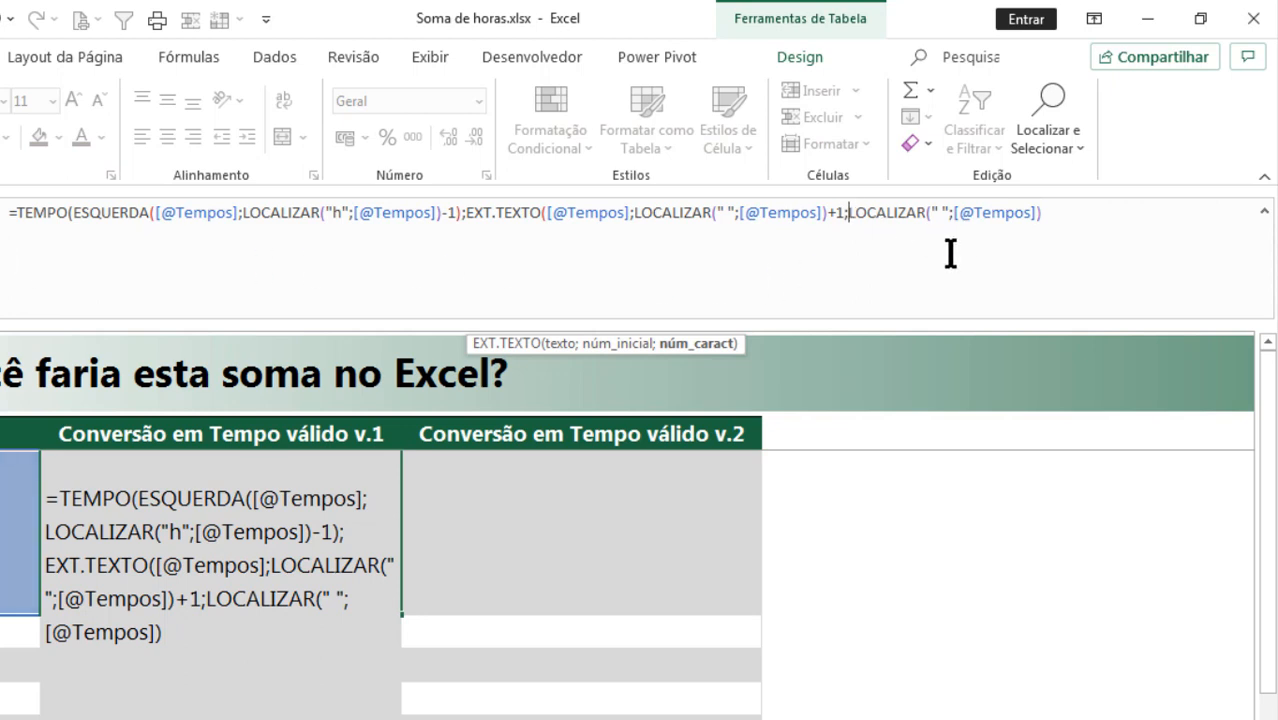
key(ctrl+v)
text(-)
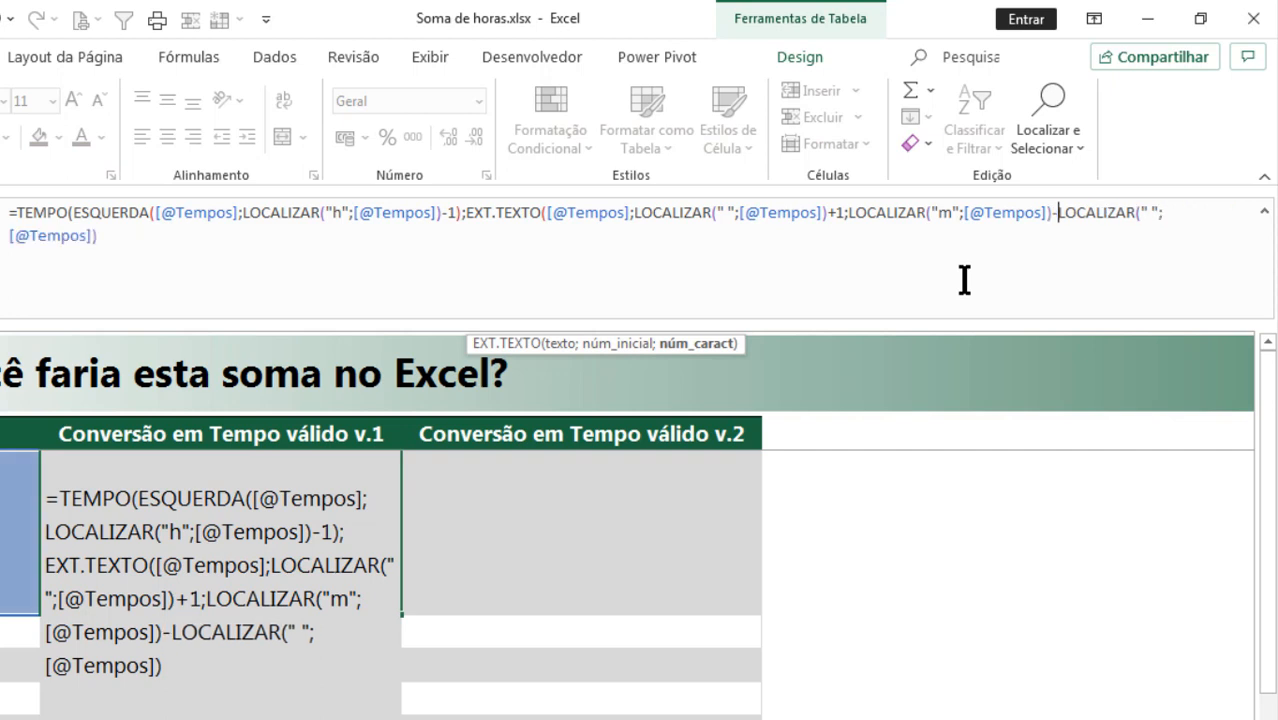
drag(1058, 212, 456, 305)
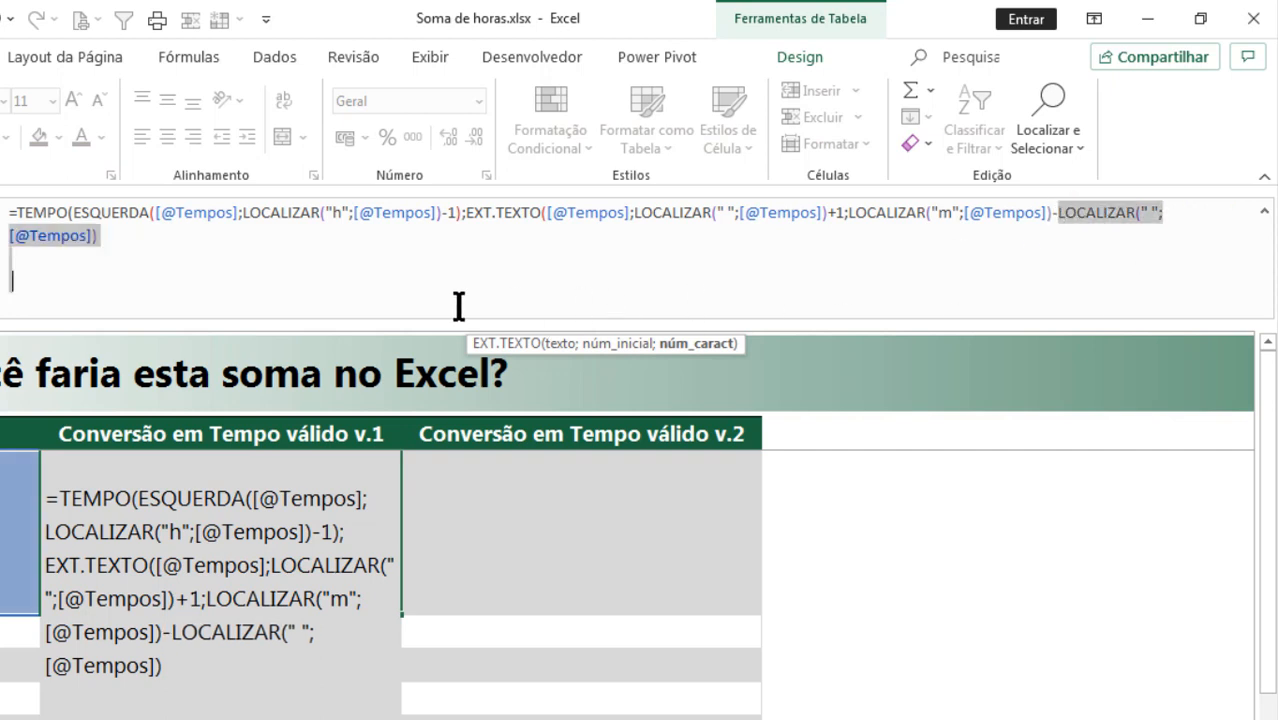
click(130, 240)
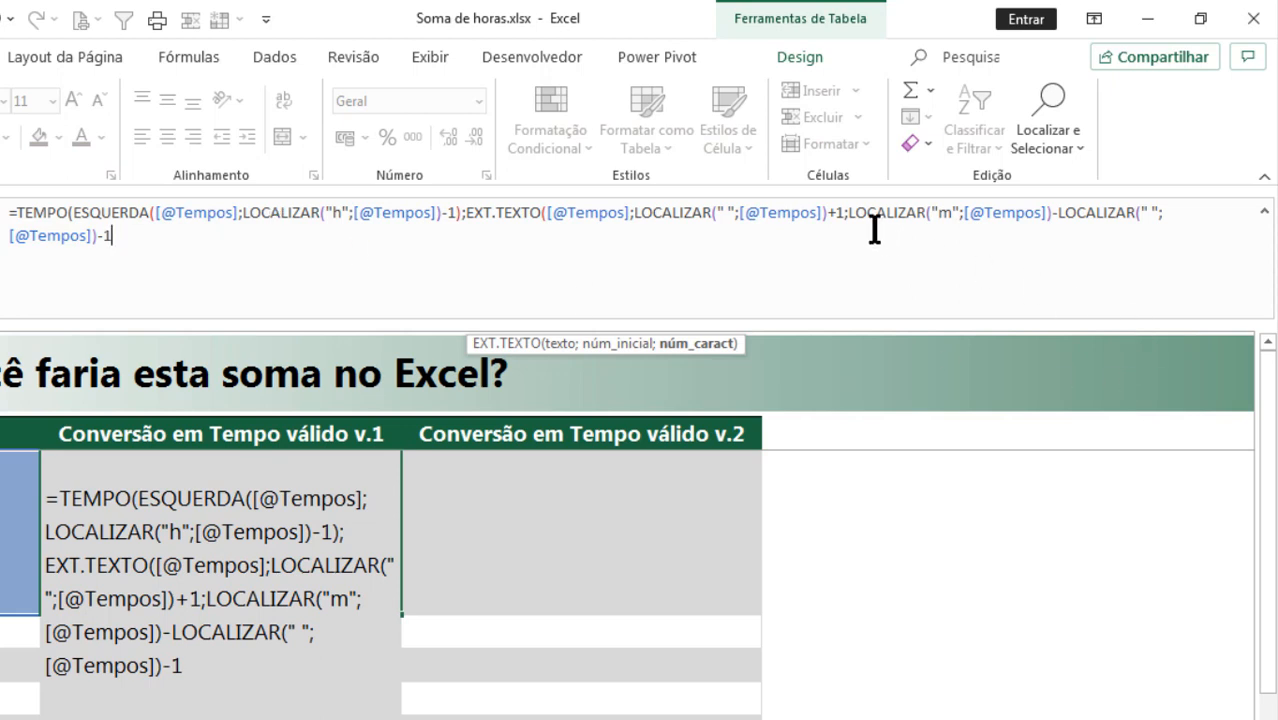
Step: Evaluate the "m" LOCALIZAR and the second space LOCALIZAR in place, undoing each evaluation to keep the formula
drag(849, 212, 1052, 214)
text(6)
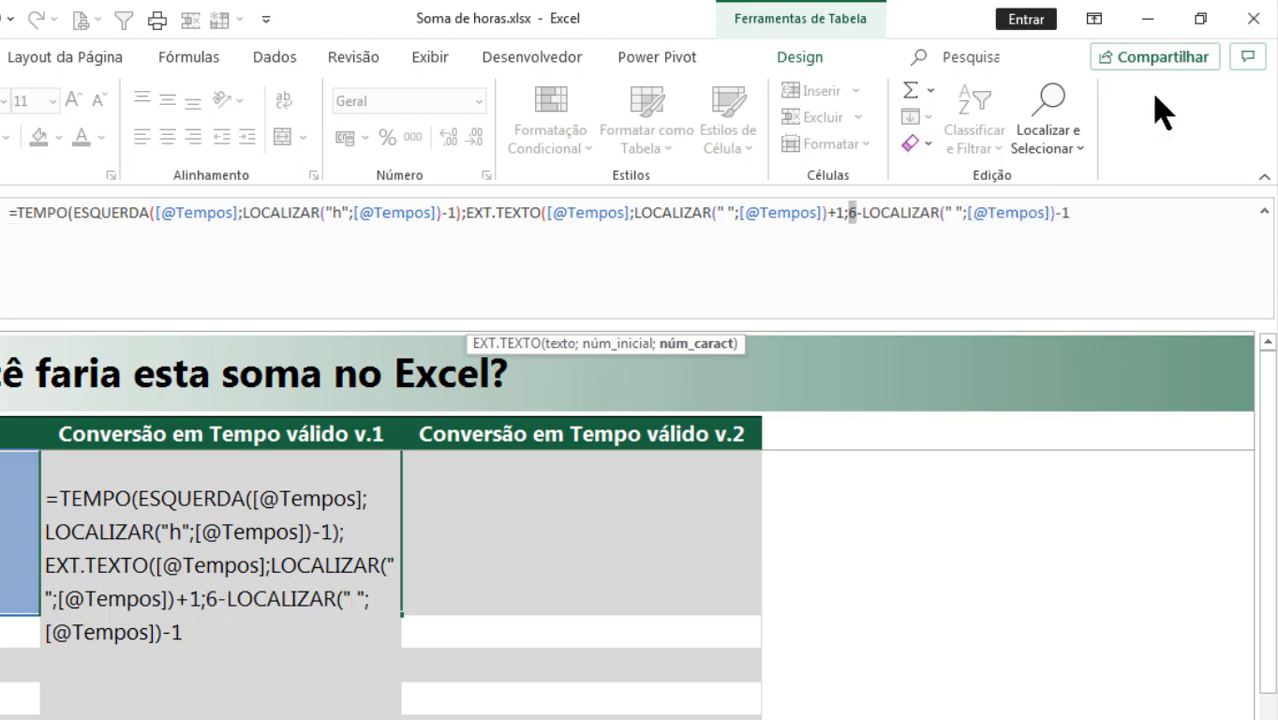
key(ctrl+z)
click(1058, 220)
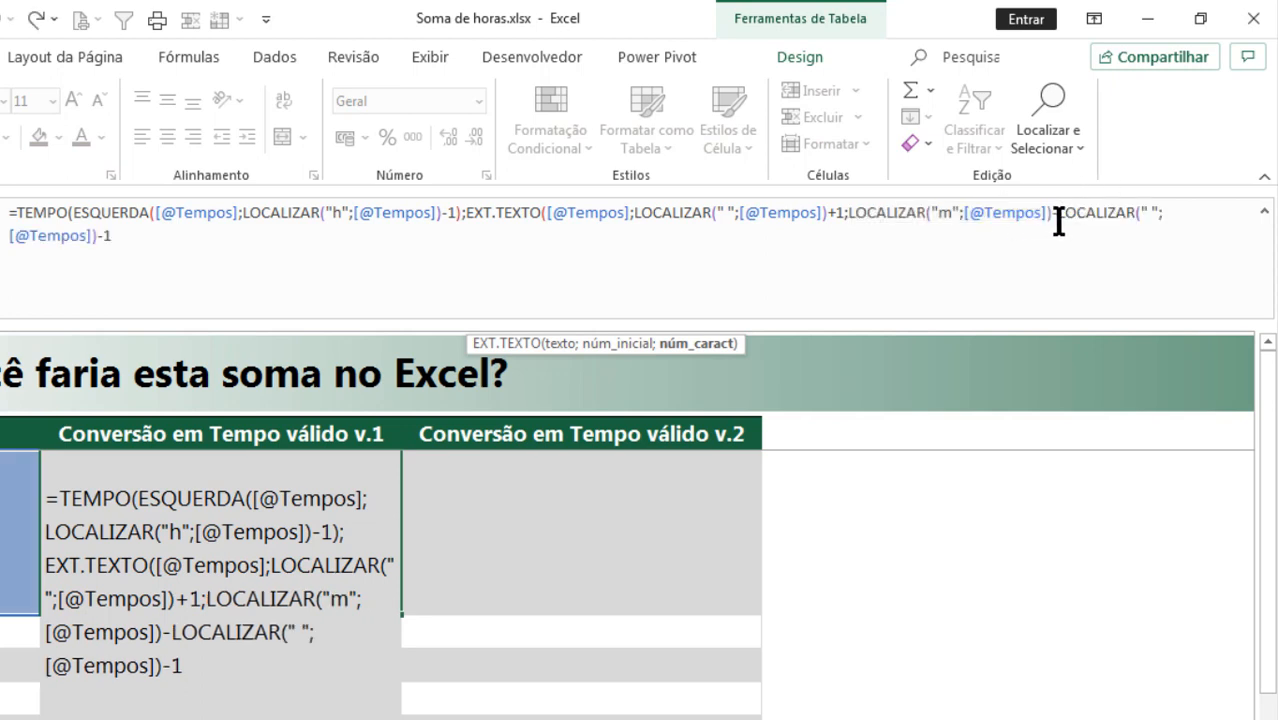
drag(1058, 222, 106, 235)
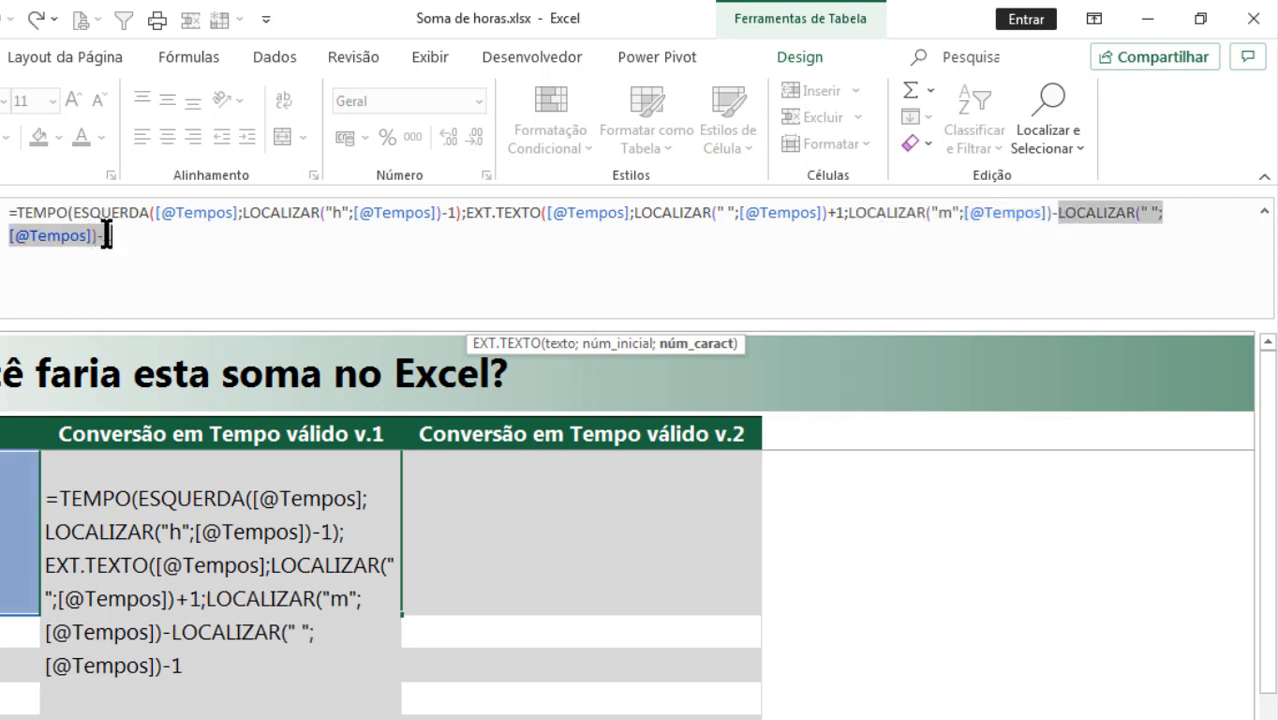
text(3)
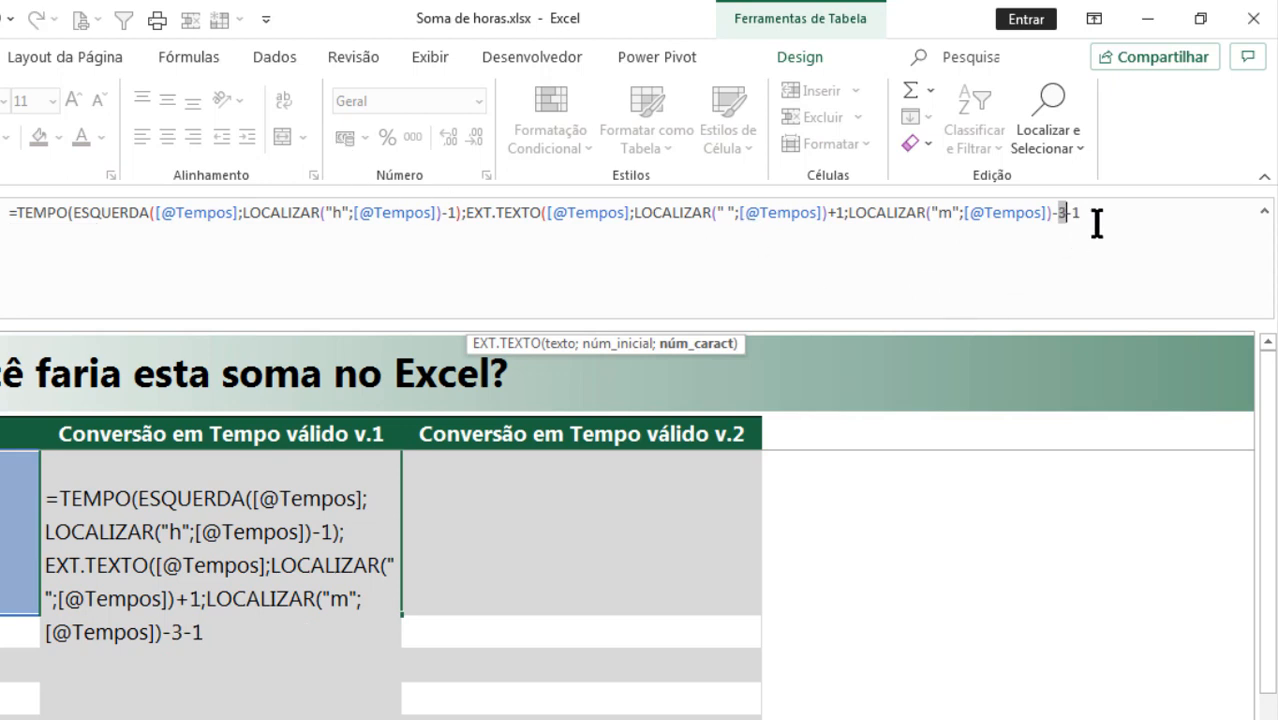
key(ctrl+z)
Step: Close EXT.TEXTO's parenthesis and evaluate the whole minute argument in place, undoing the evaluation
key(End)
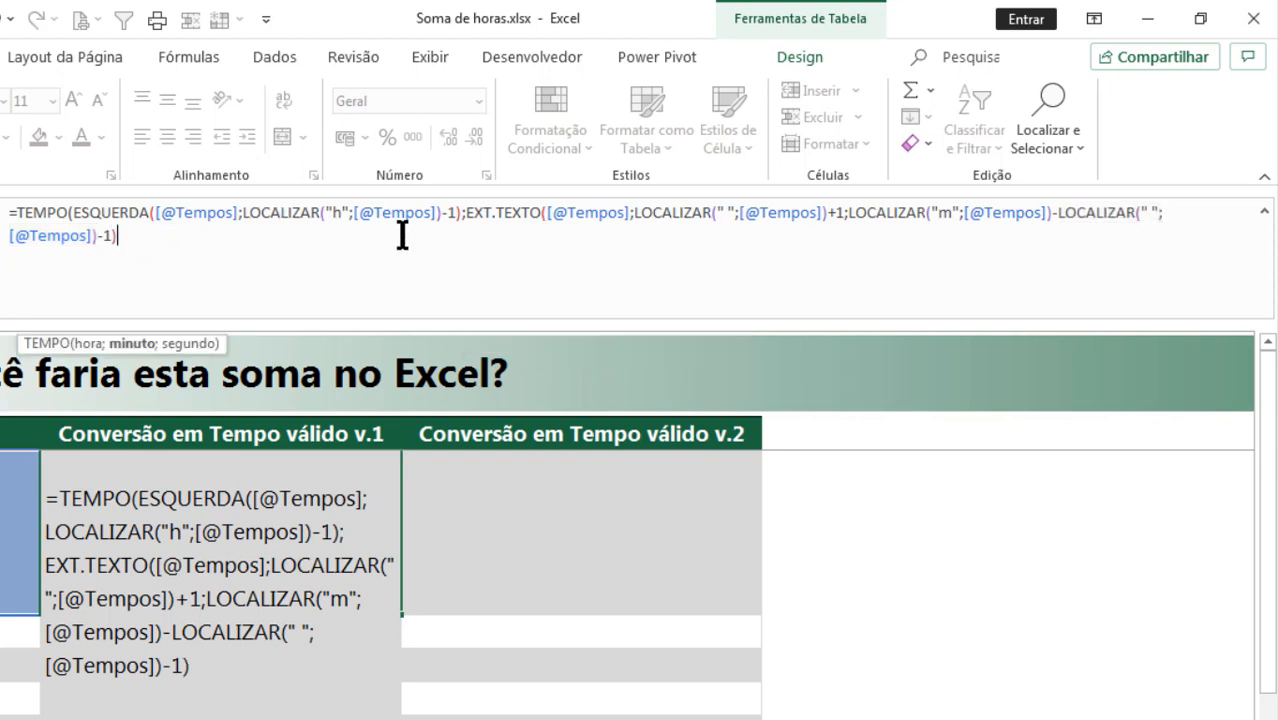
click(132, 344)
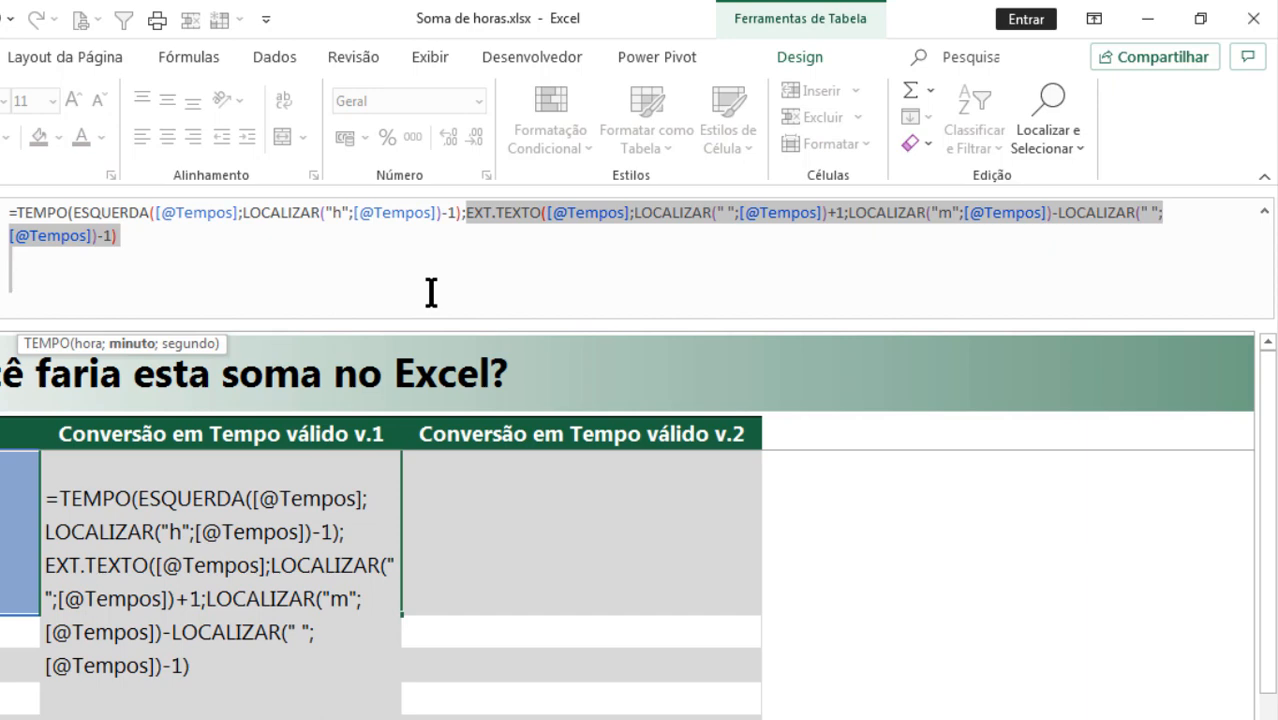
text("50")
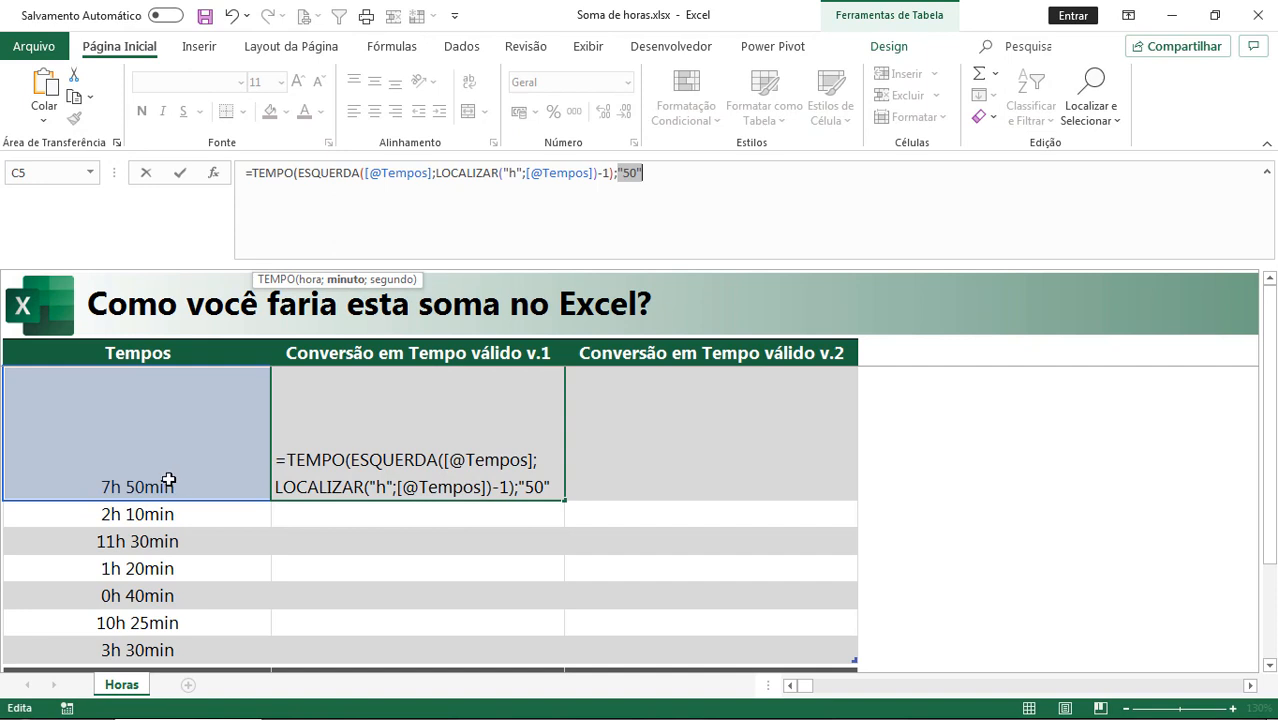
key(ctrl+z)
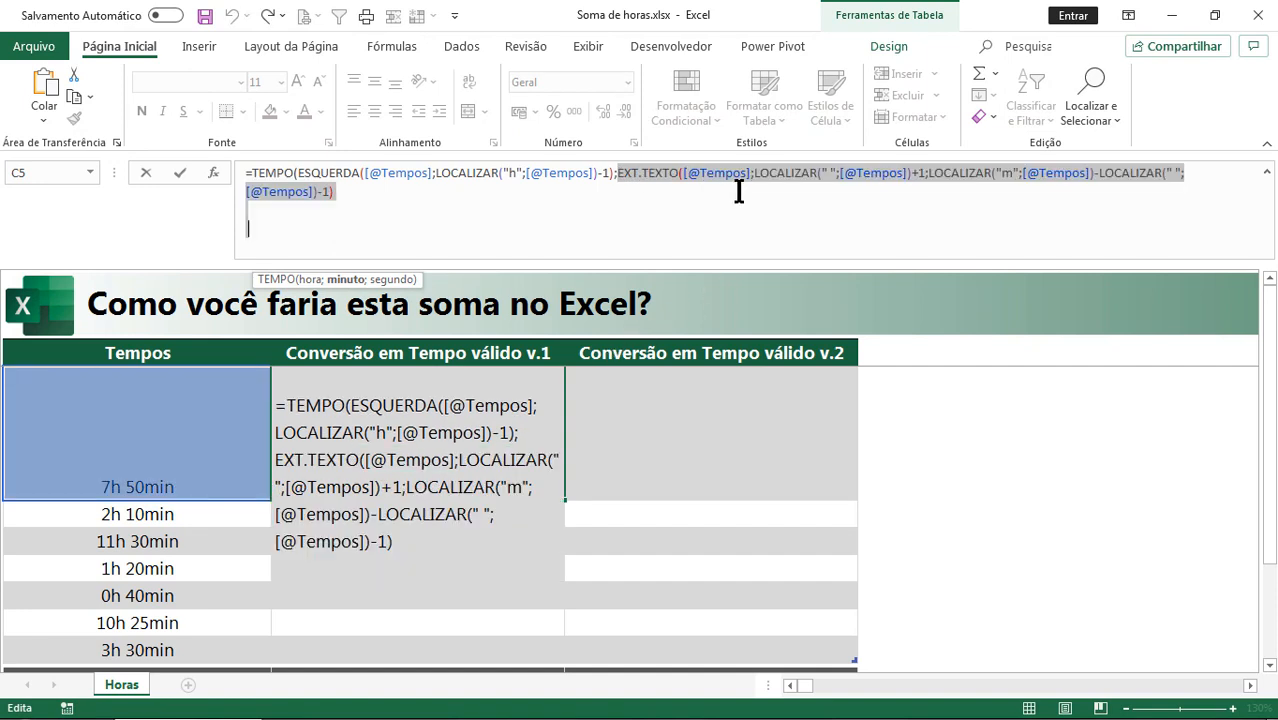
Step: Give TEMPO 0 as its seconds argument, close and confirm the formula, and reduce the formula bar to two lines
click(354, 190)
text(;0)
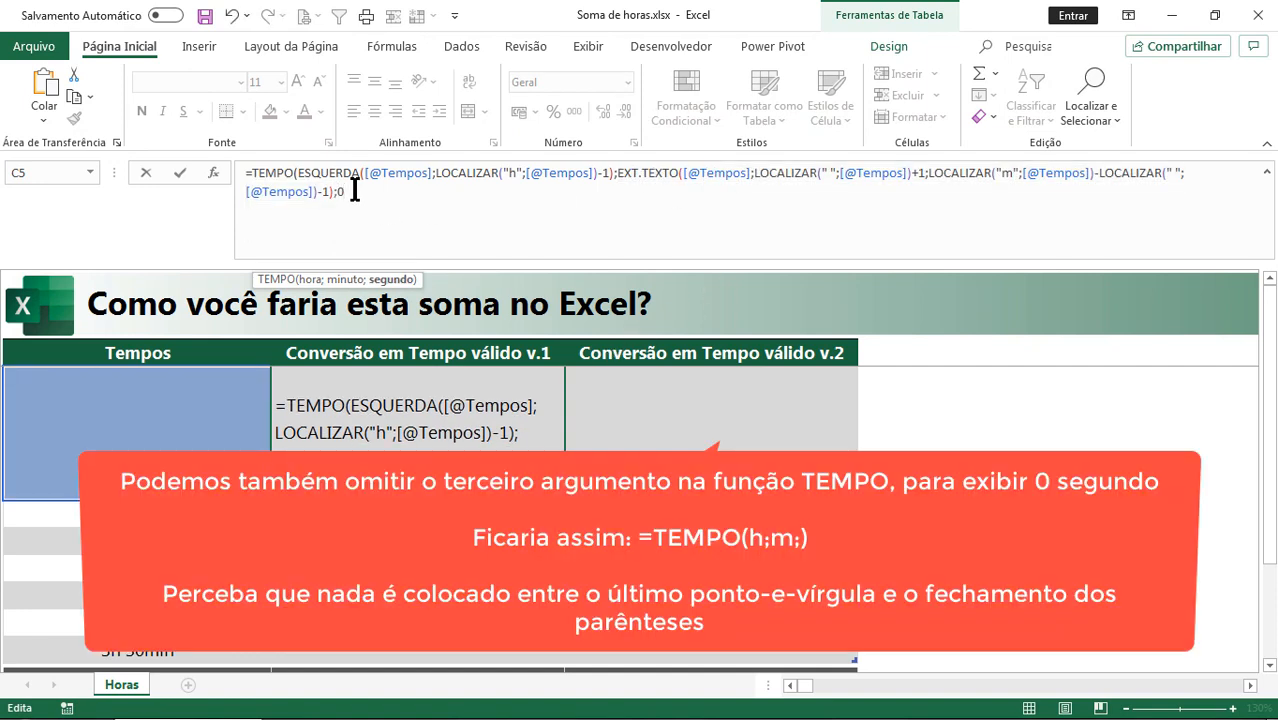
text())
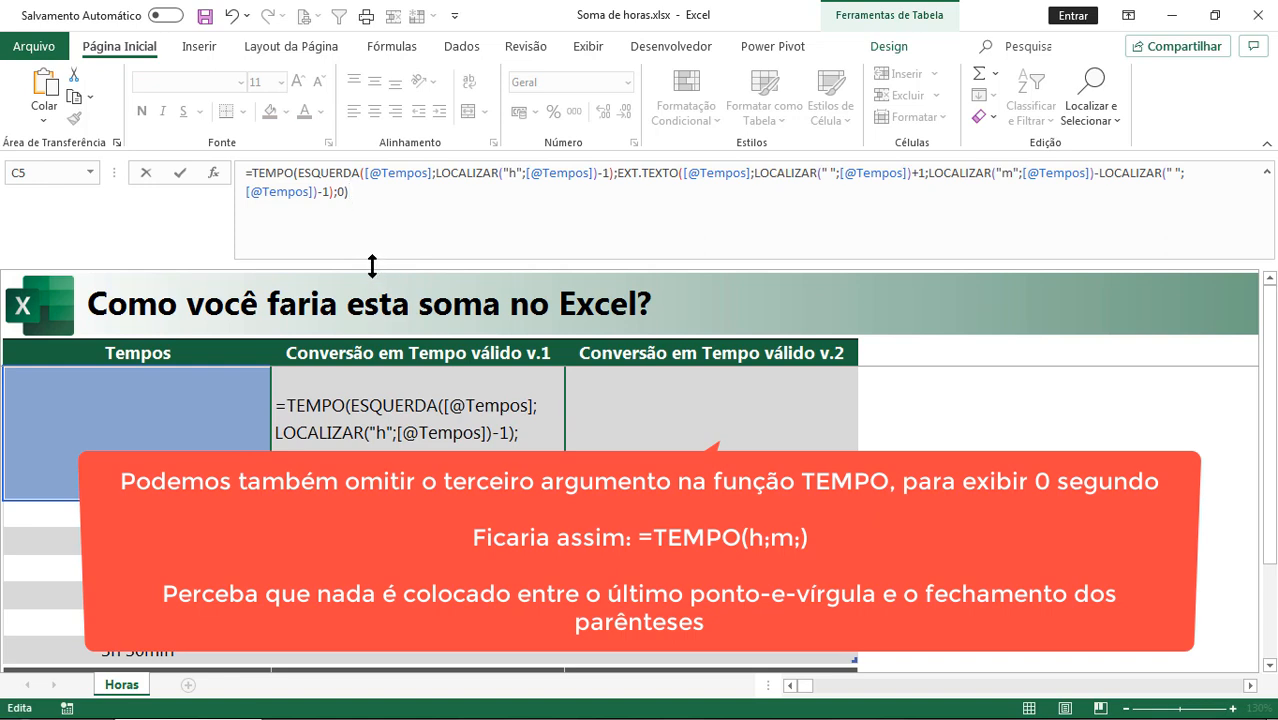
drag(372, 265, 372, 220)
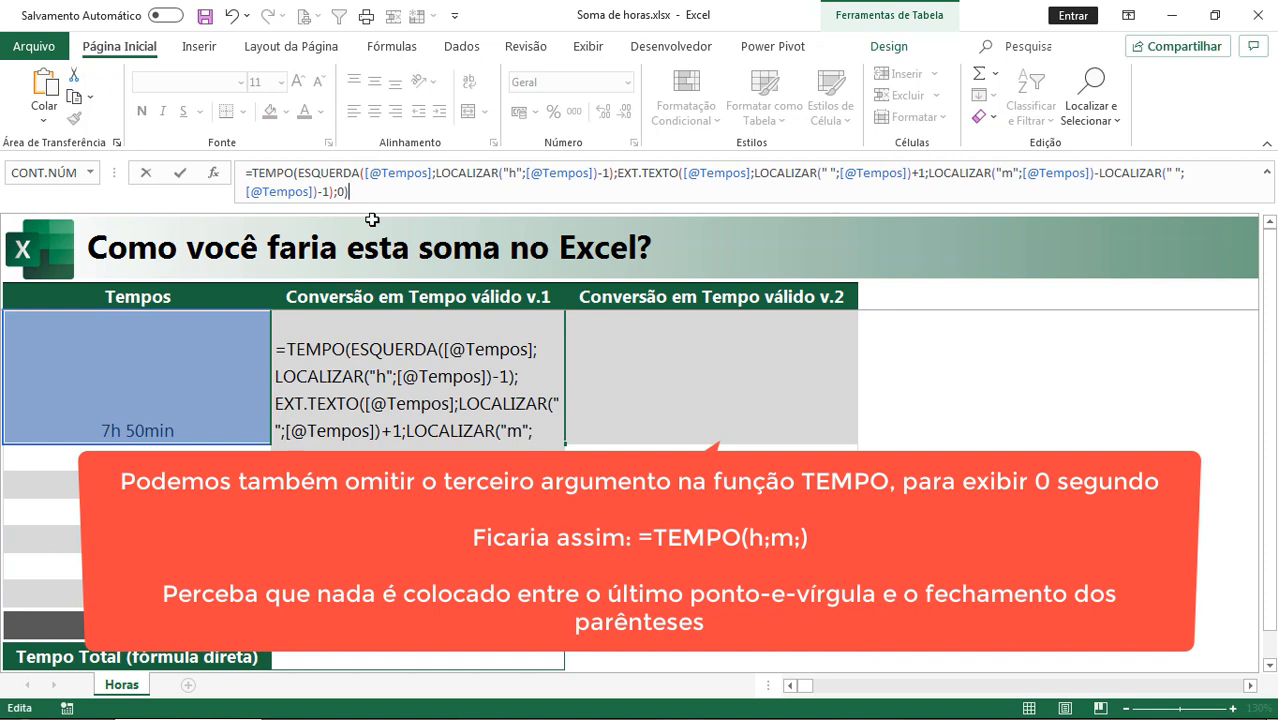
key(Return)
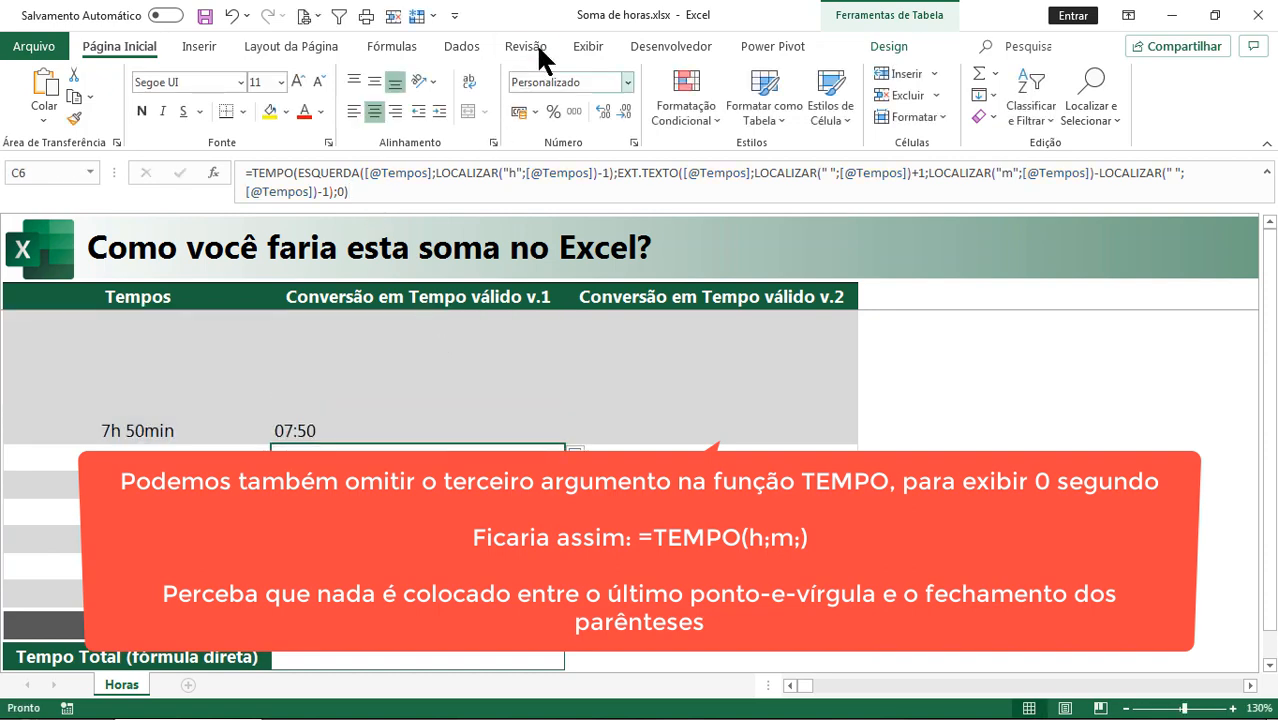
Step: Show the row and column headings, fit row 5's height to its content and centre its v.1 time
click(572, 50)
click(424, 108)
click(338, 365)
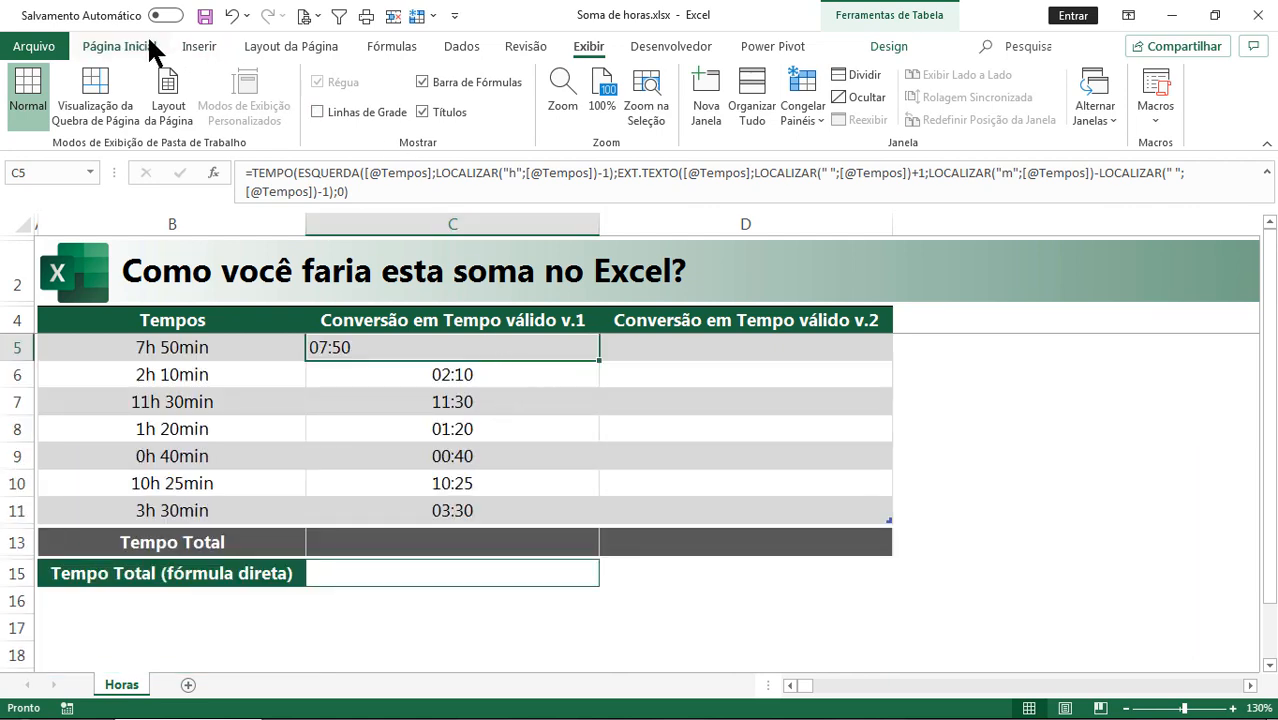
click(149, 44)
click(374, 111)
Step: Reduce the formula bar to a single line and zoom the sheet out to 115%
key(Right)
key(Down)
key(Down)
key(Down)
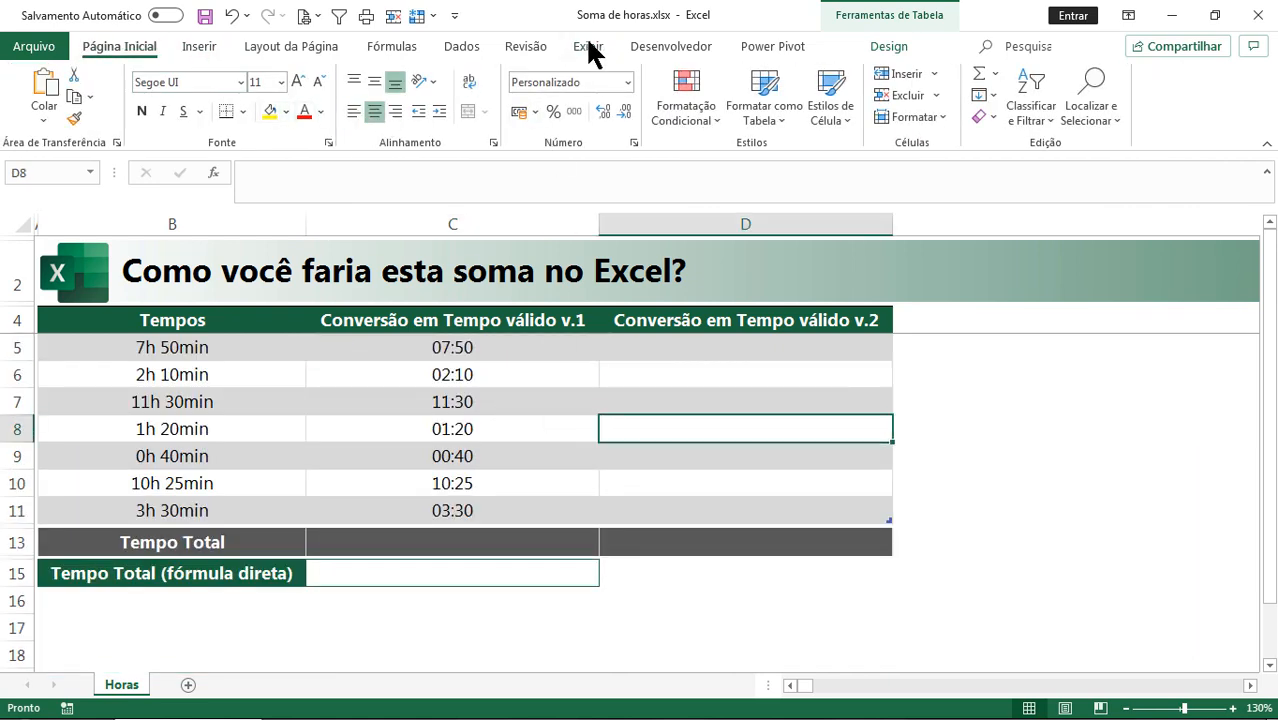
click(588, 47)
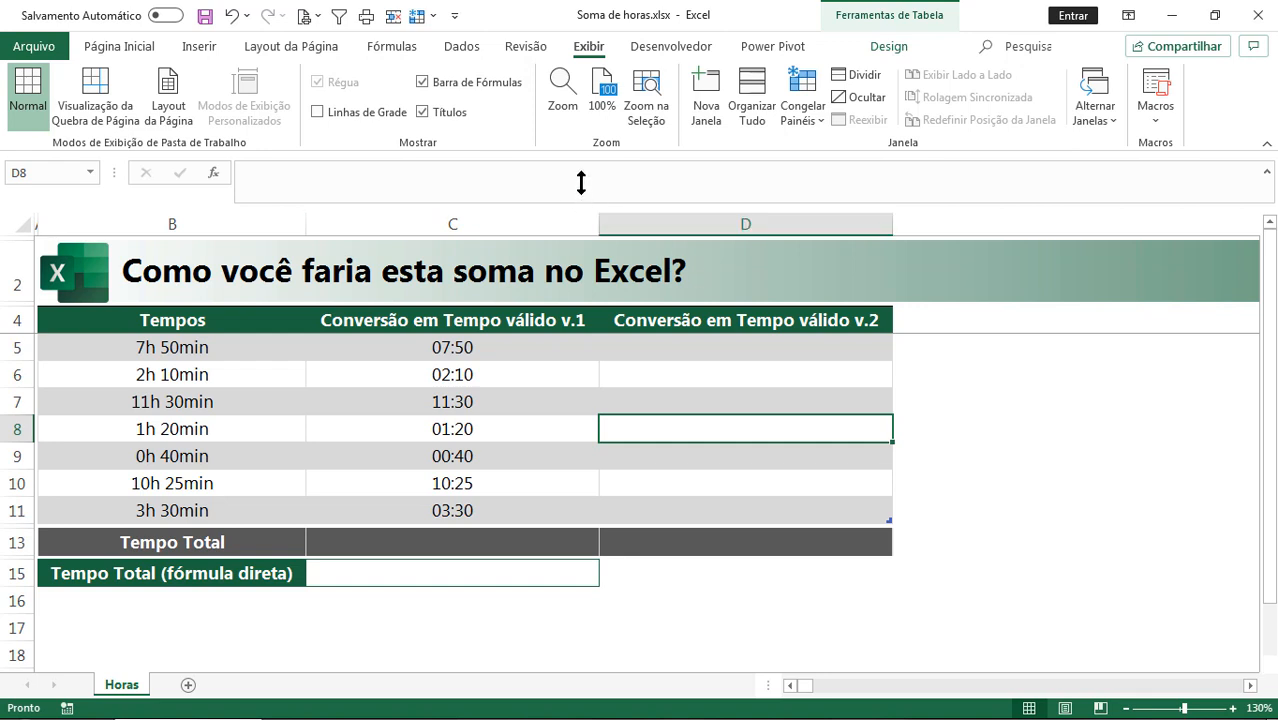
drag(581, 183, 578, 178)
scroll(531, 356, down, 1)
click(824, 390)
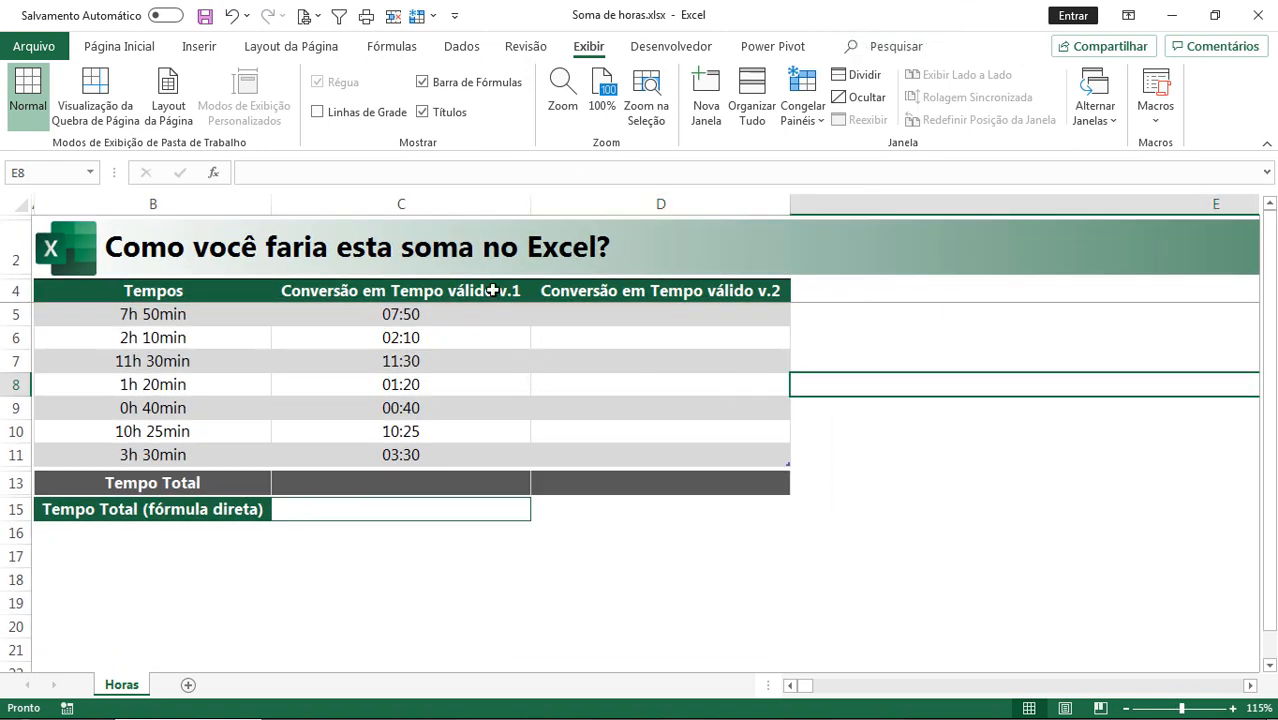
Step: Compare the first three text durations in Tempos with their converted v.1 times
click(206, 315)
click(360, 318)
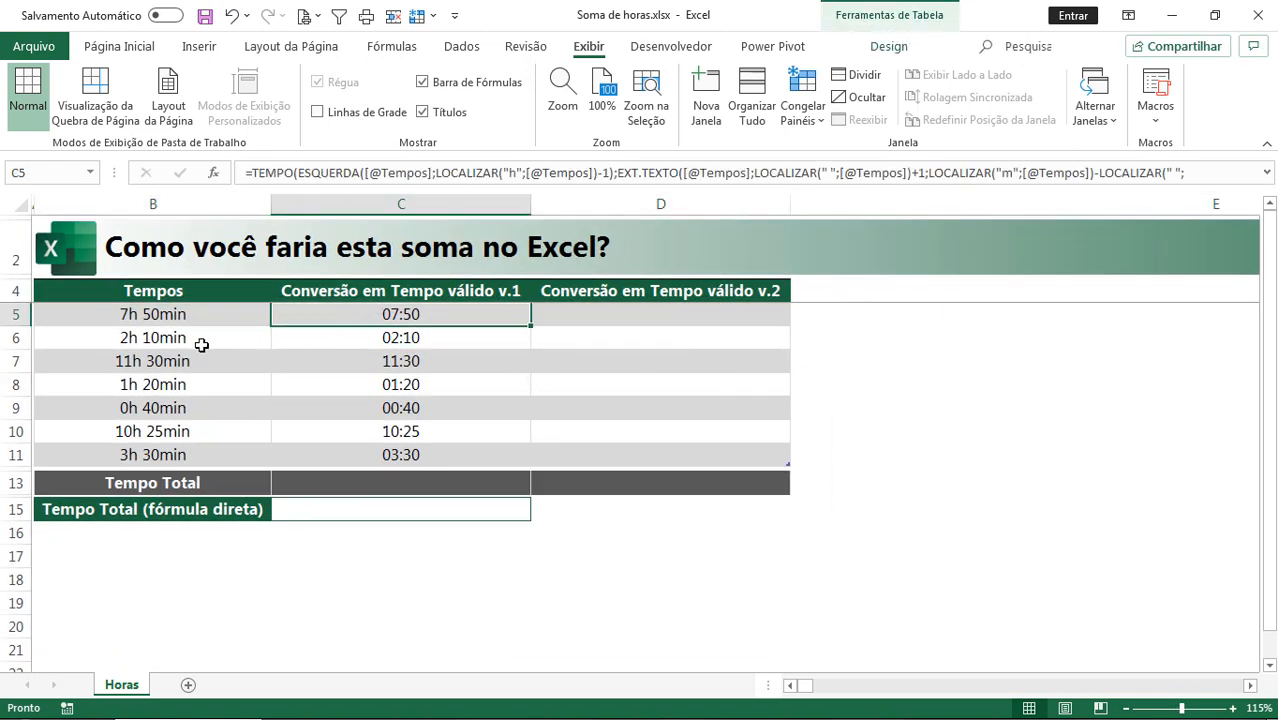
click(202, 342)
click(358, 343)
click(207, 373)
click(357, 365)
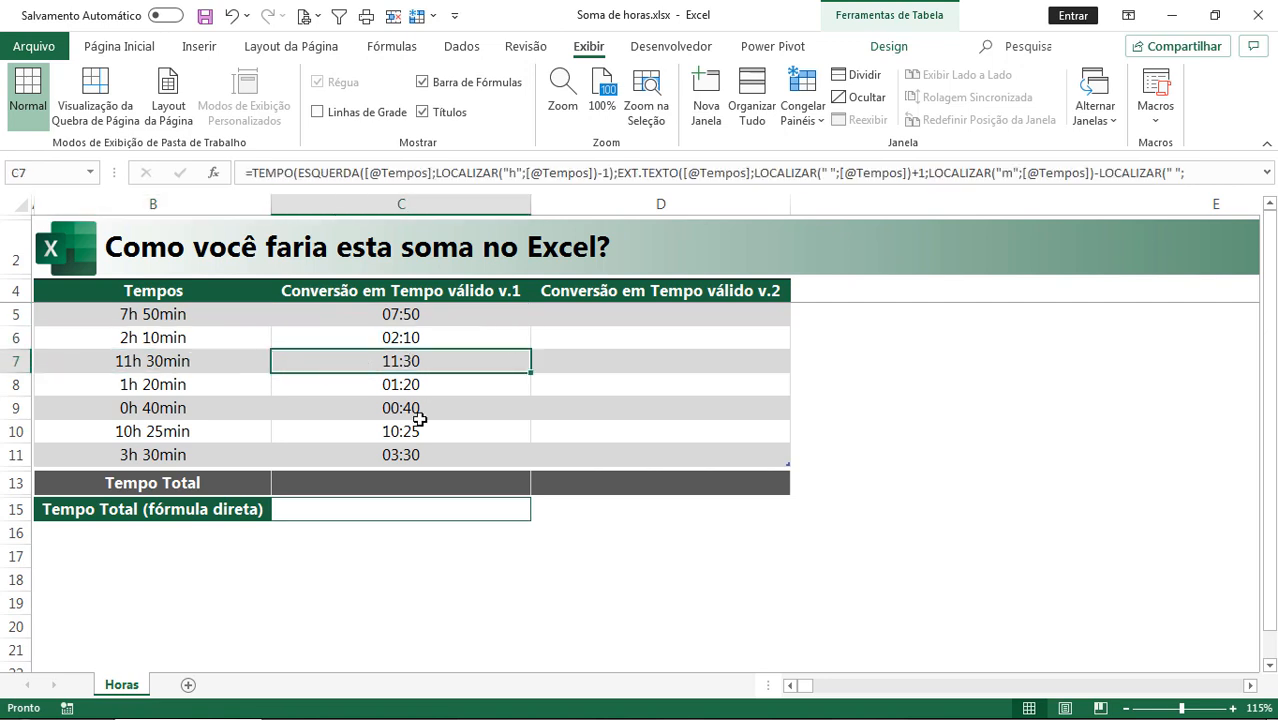
Step: Enter a SOMA of the Conversão em Tempo válido v.1 column of tabTEMPOS in C13, its Tempo Total cell
click(419, 481)
text(=soma)
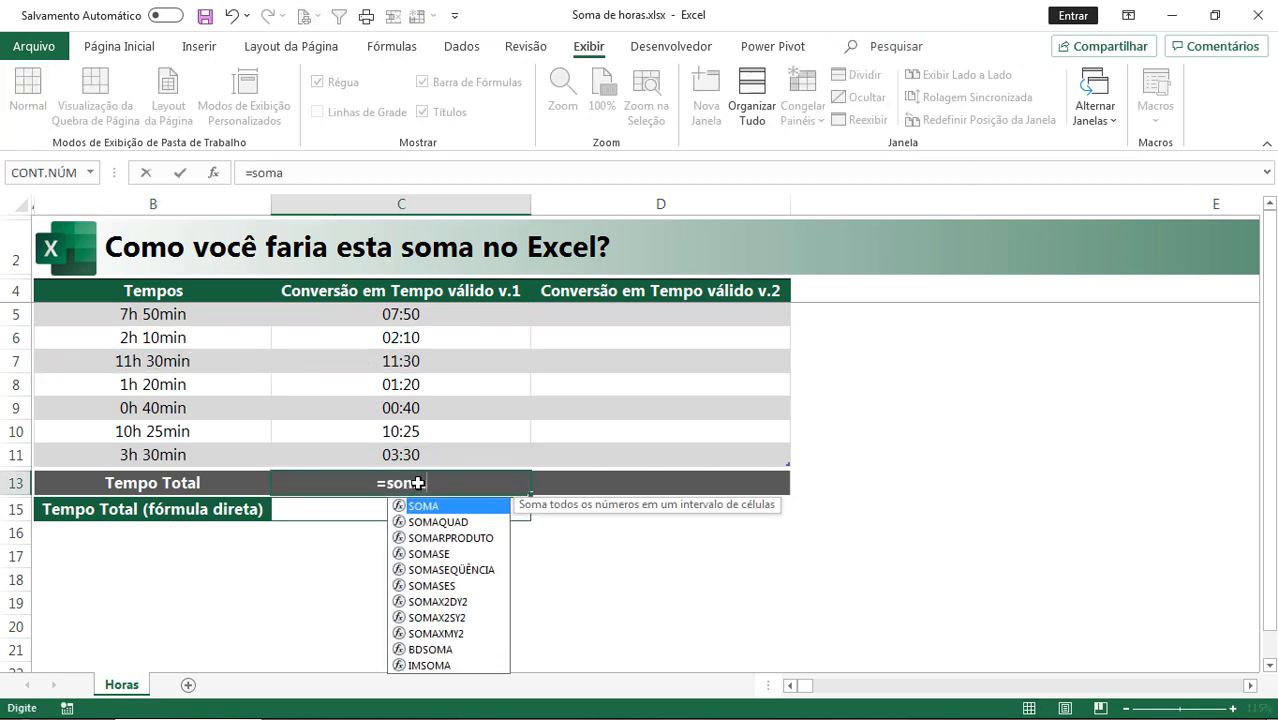
key(Tab)
drag(414, 455, 410, 328)
key(Return)
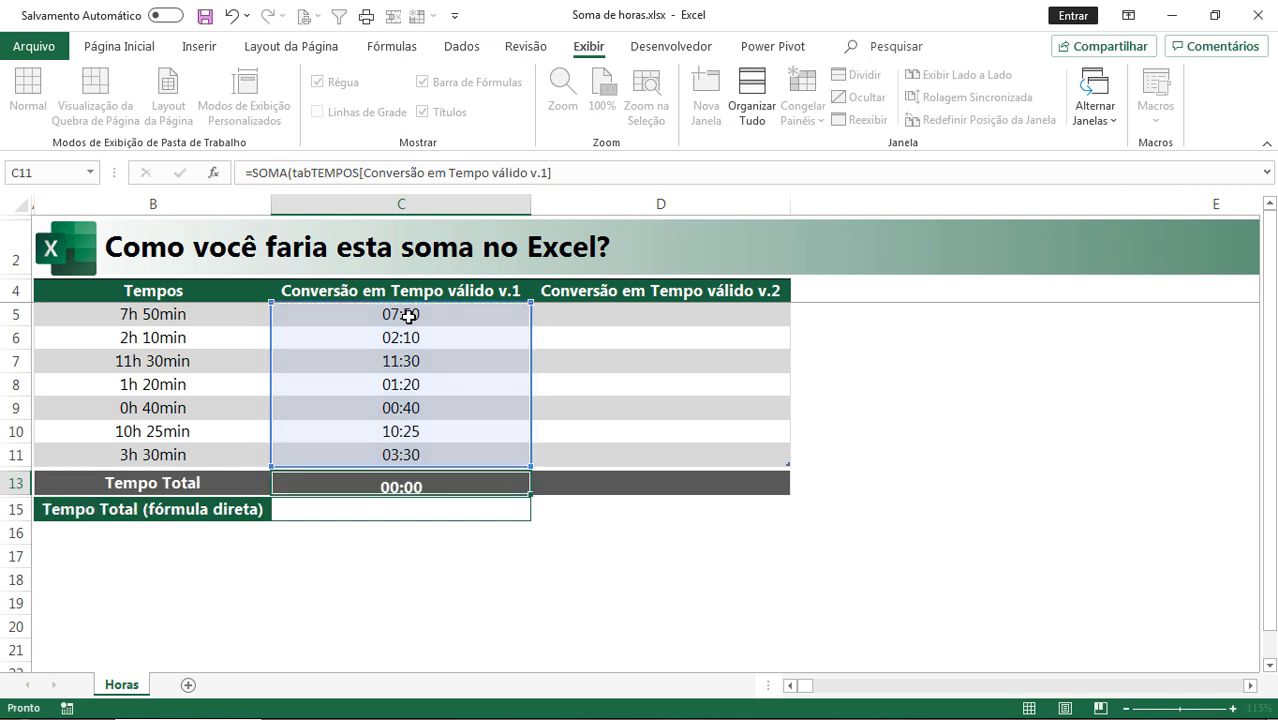
Step: Examine the v.1 total's [hh]:mm custom format, preview the Hora type 37:30:55 for it and cancel the dialog
click(467, 482)
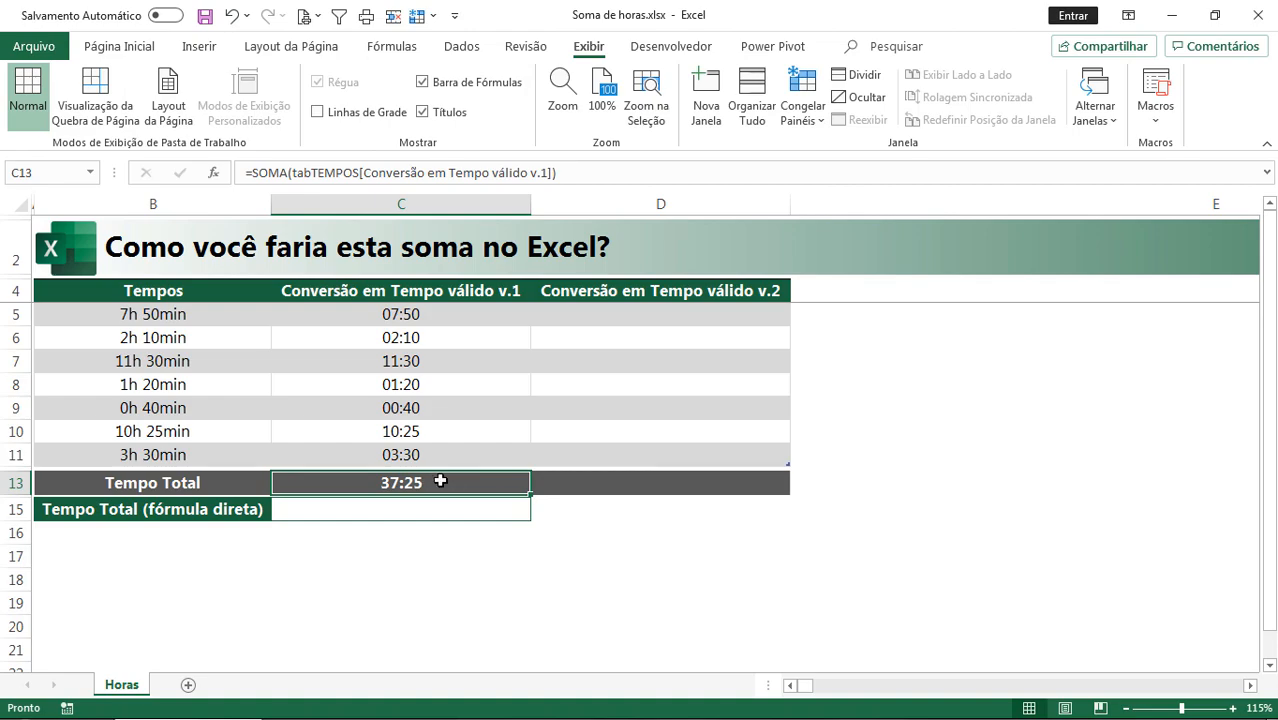
key(ctrl+1)
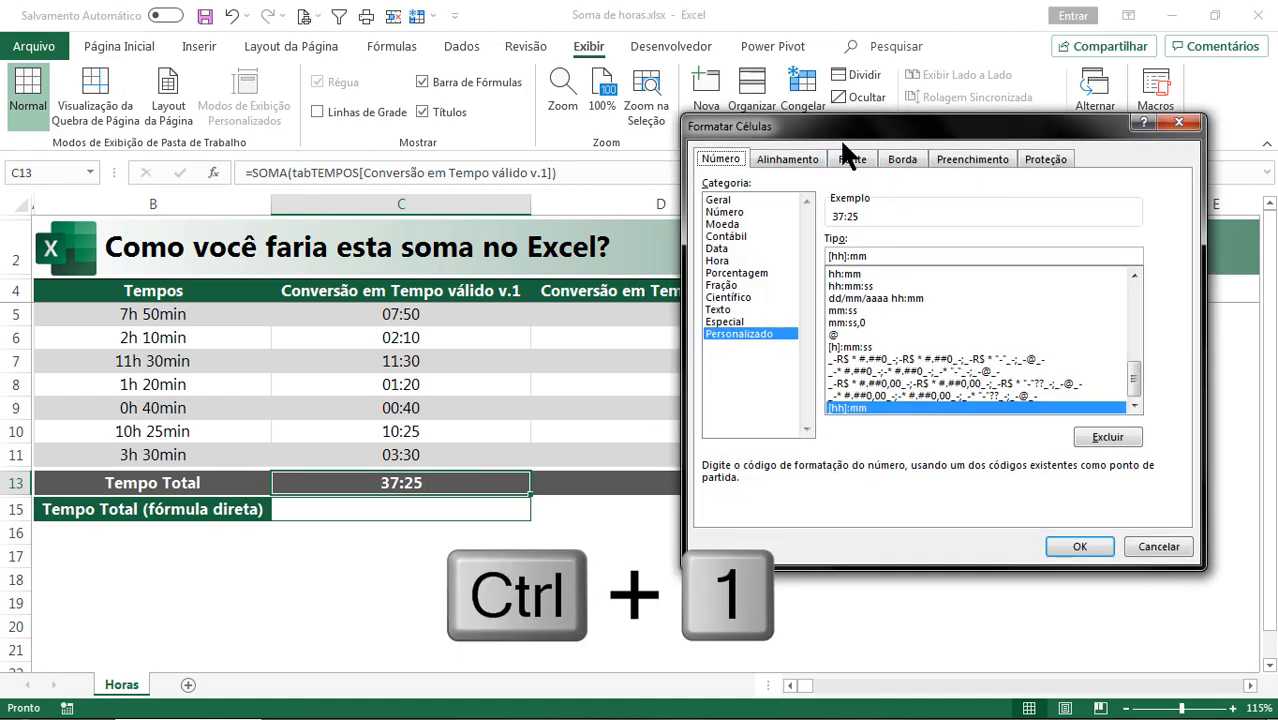
drag(839, 137, 695, 112)
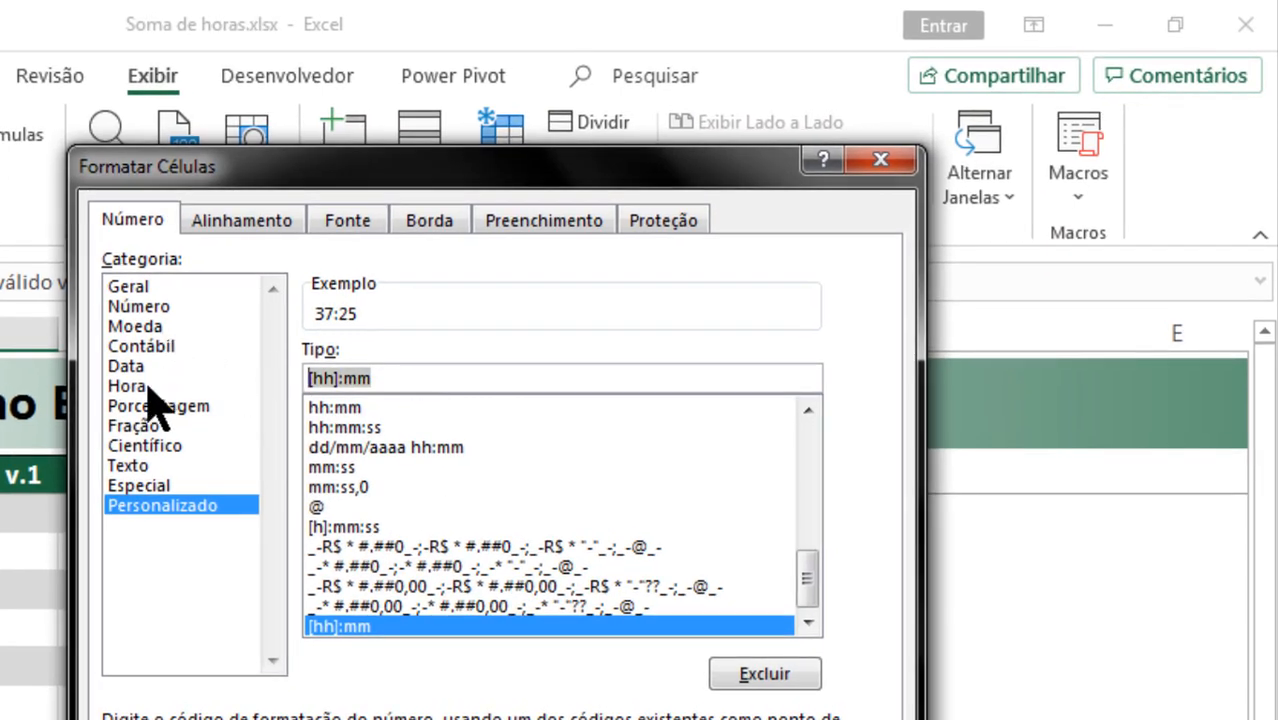
click(146, 387)
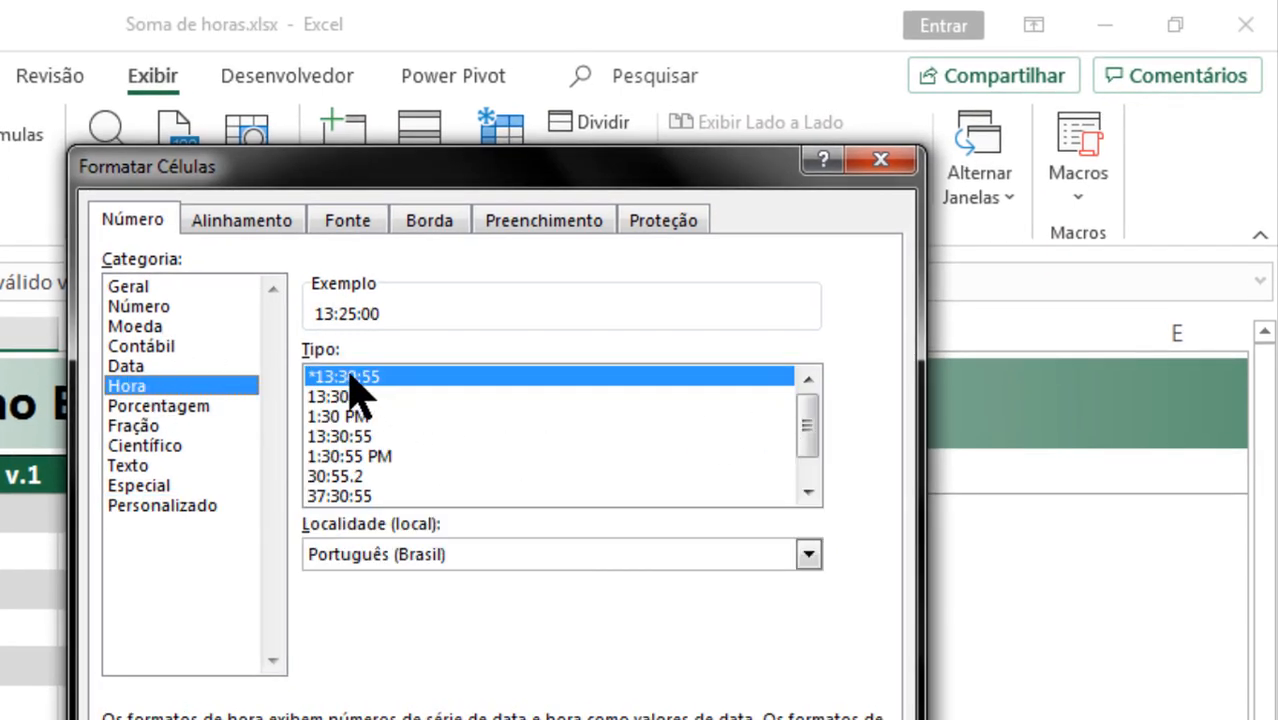
click(345, 496)
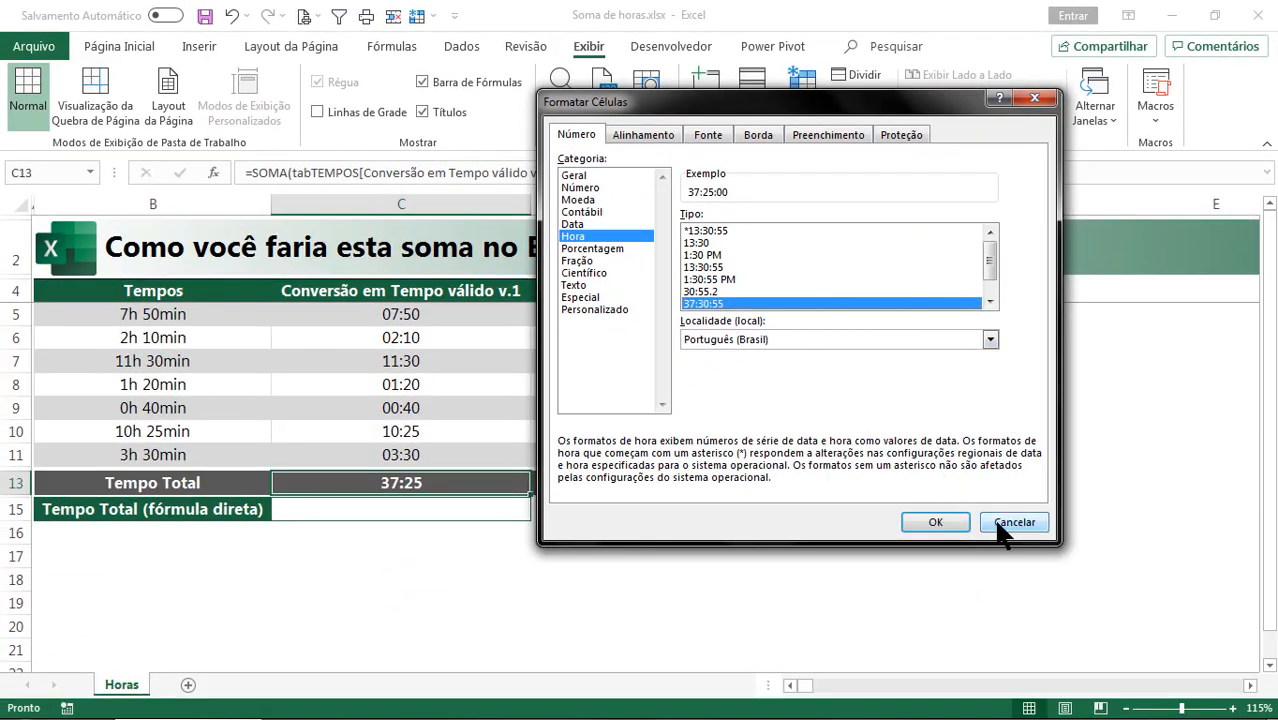
click(1000, 523)
click(696, 549)
click(594, 318)
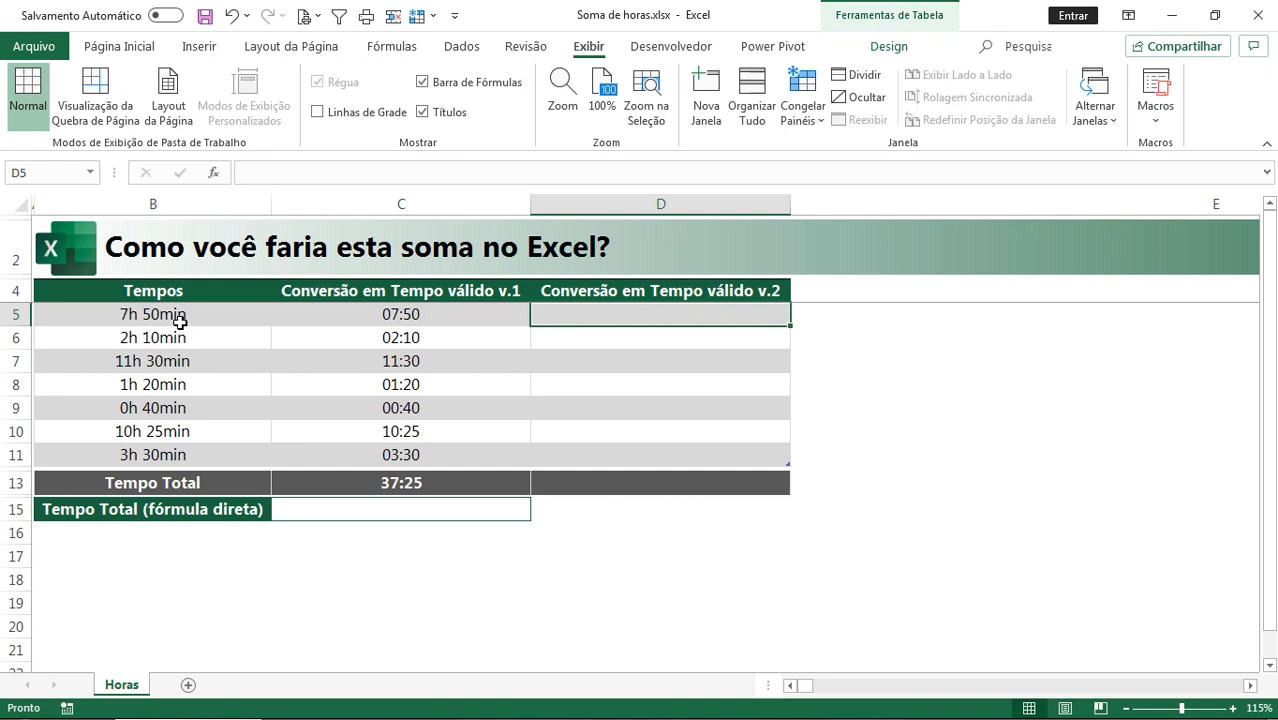
click(586, 486)
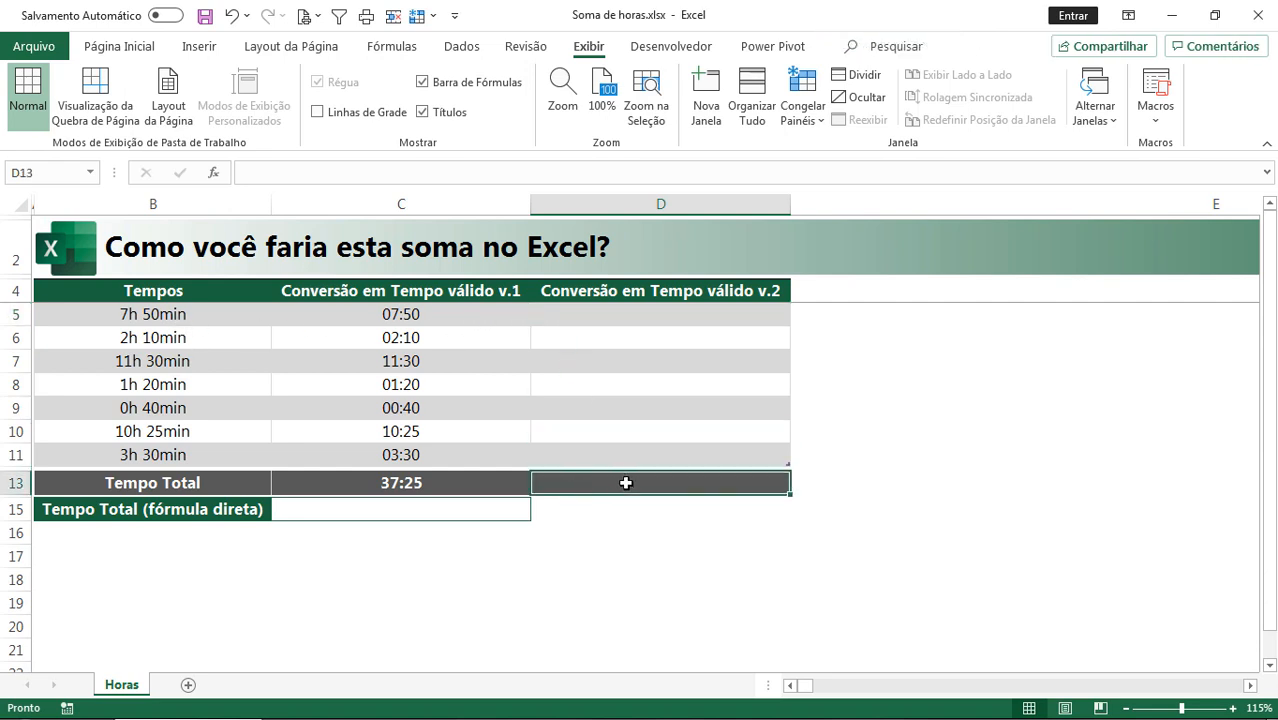
Step: Fill the v.1 SOMA total from C13 across into D13 so it totals the Conversão em Tempo válido v.2 column
click(472, 483)
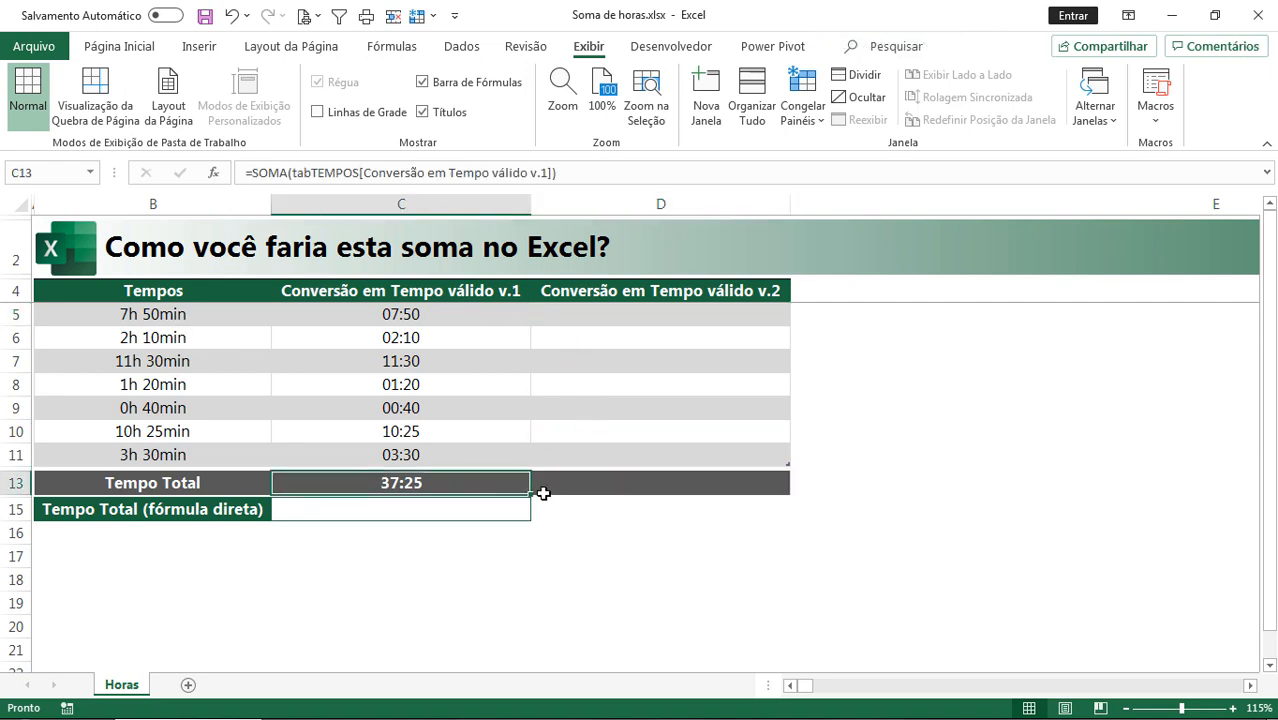
drag(531, 494, 736, 491)
click(699, 551)
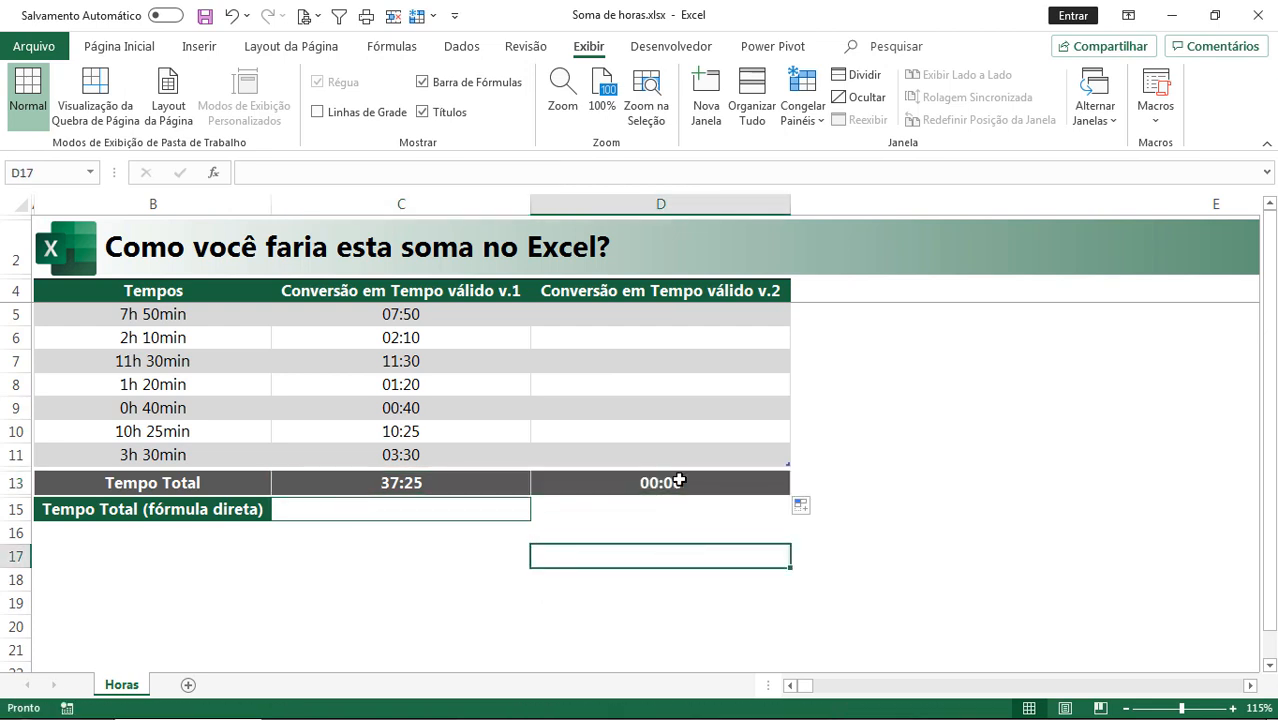
double_click(679, 483)
key(Escape)
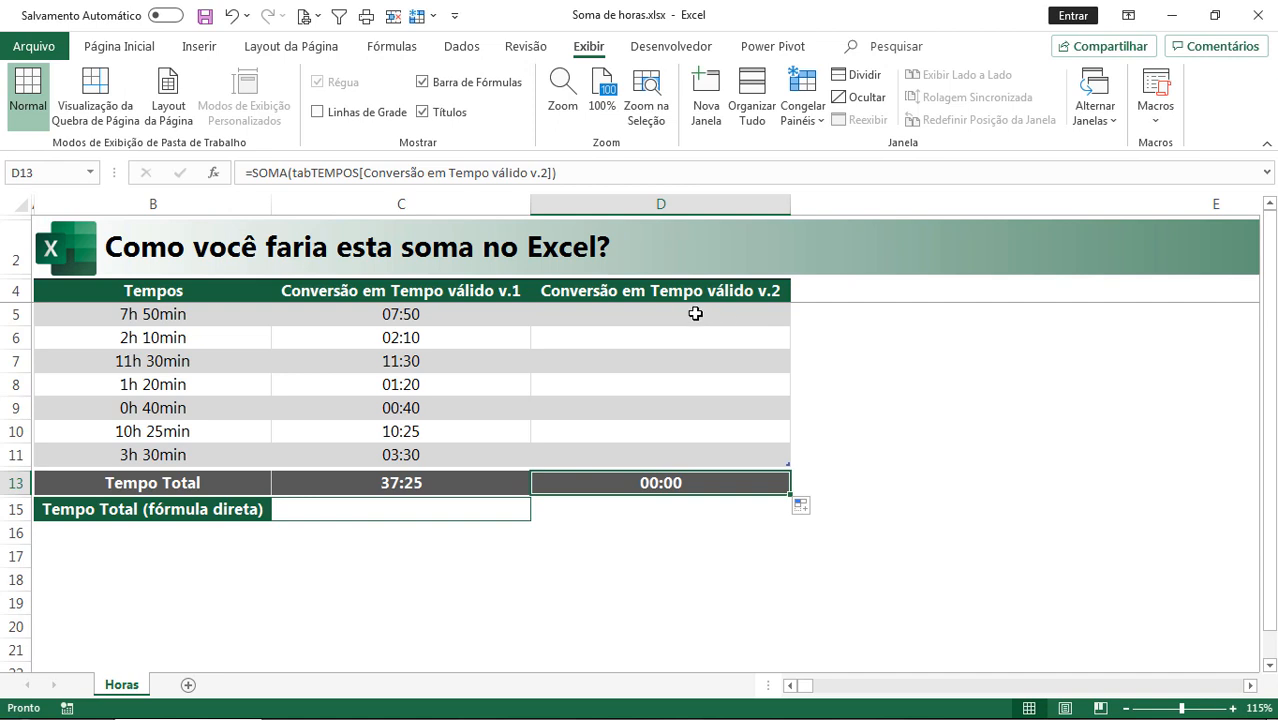
Step: Copy the full TEMPO formula text from C5 into D5 and undo the automatic fill of the rest of the v.2 column
drag(693, 314, 684, 448)
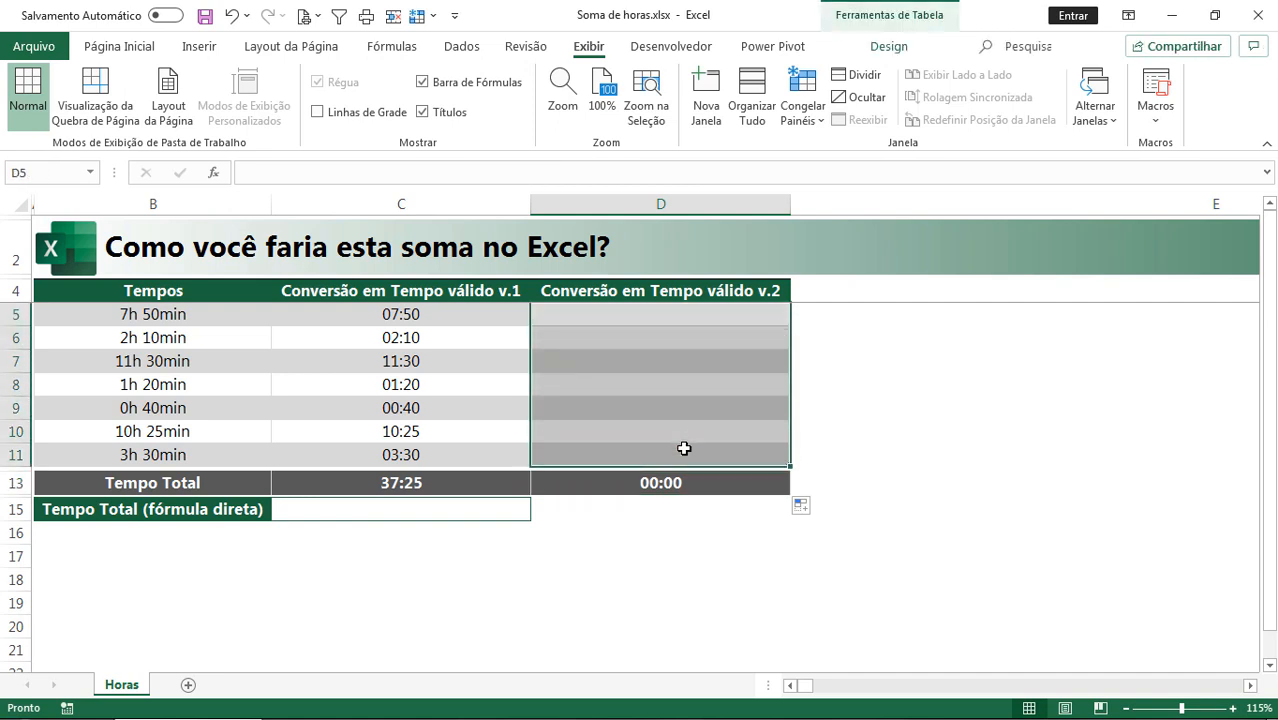
click(634, 315)
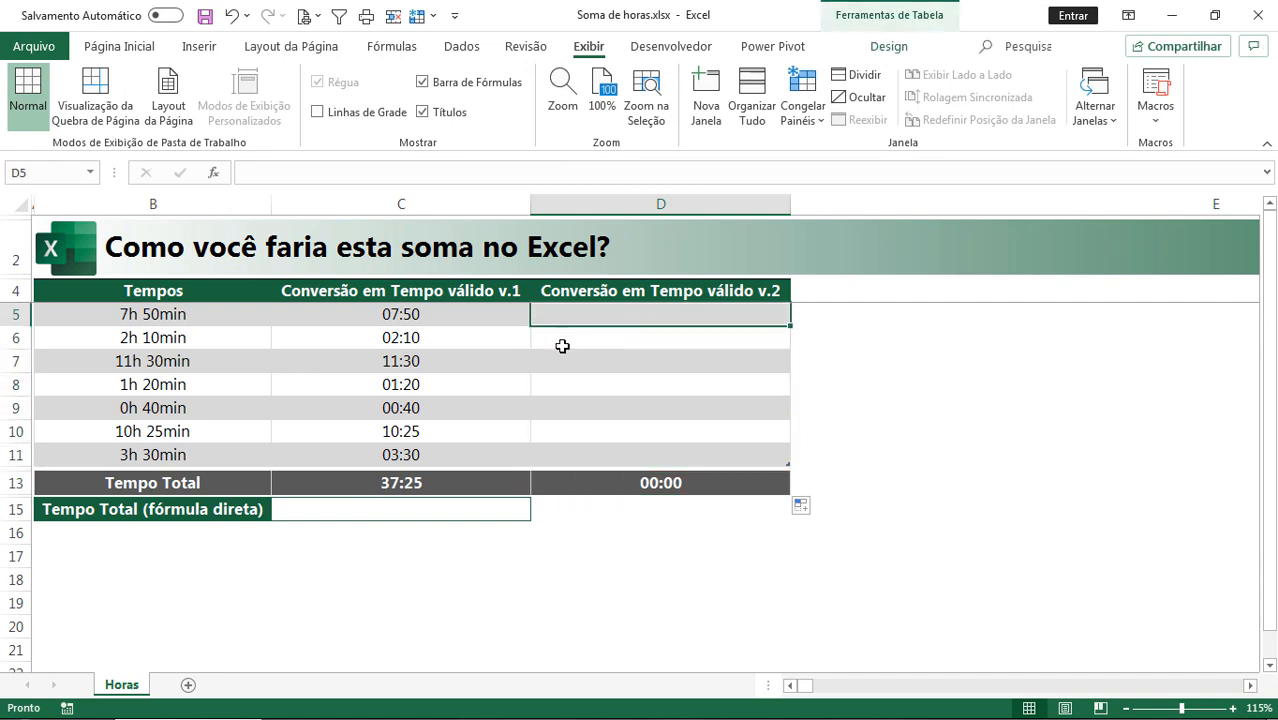
click(505, 320)
drag(651, 192, 643, 255)
click(648, 224)
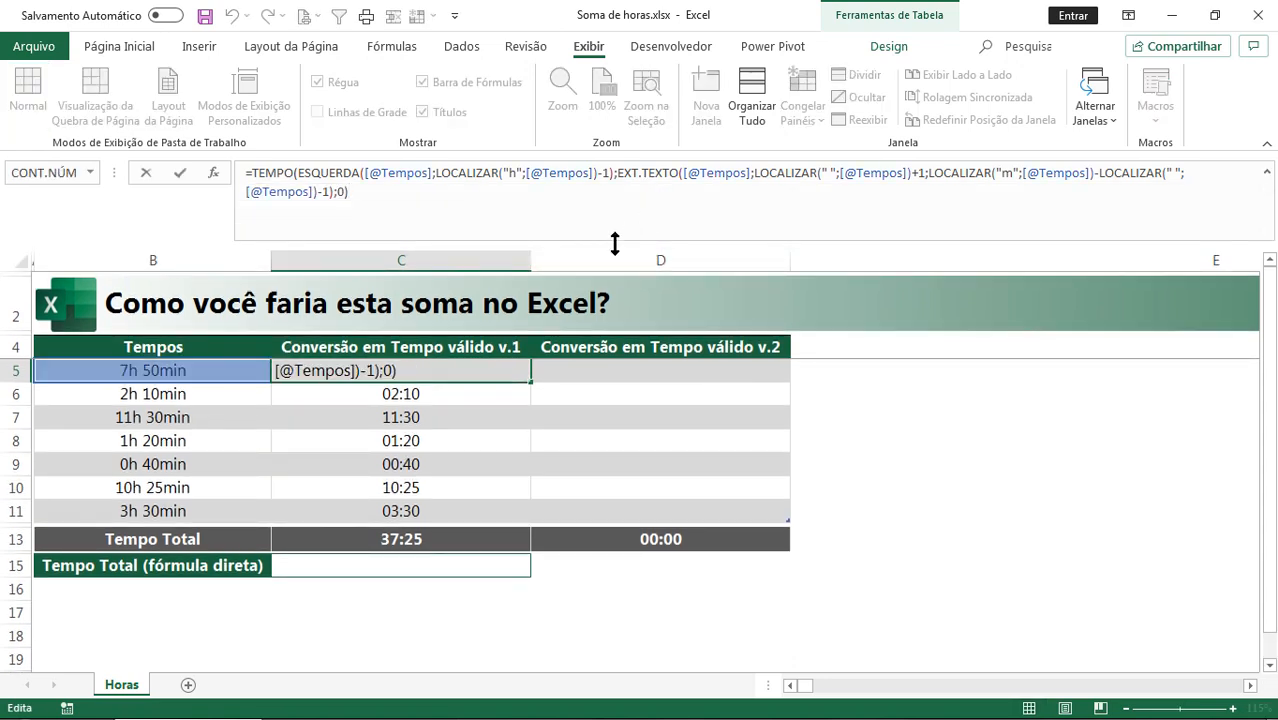
key(ctrl+shift+Home)
key(ctrl+c)
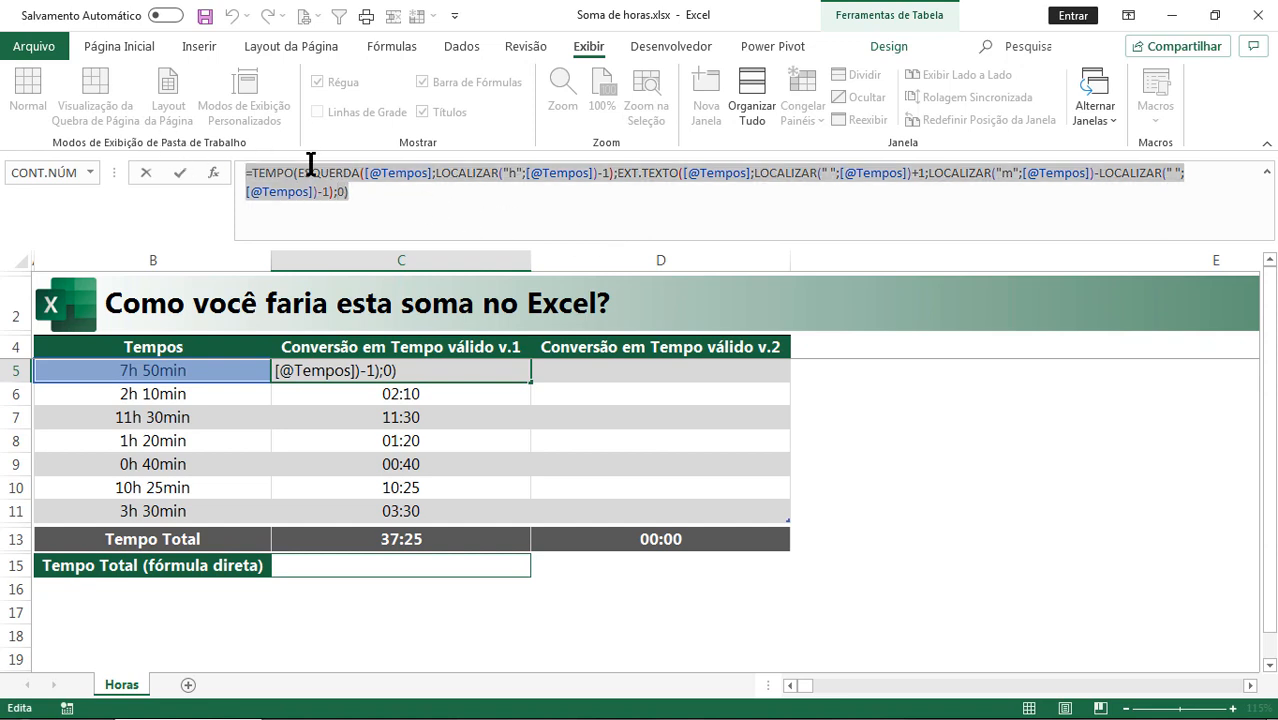
key(Escape)
double_click(620, 368)
key(ctrl+v)
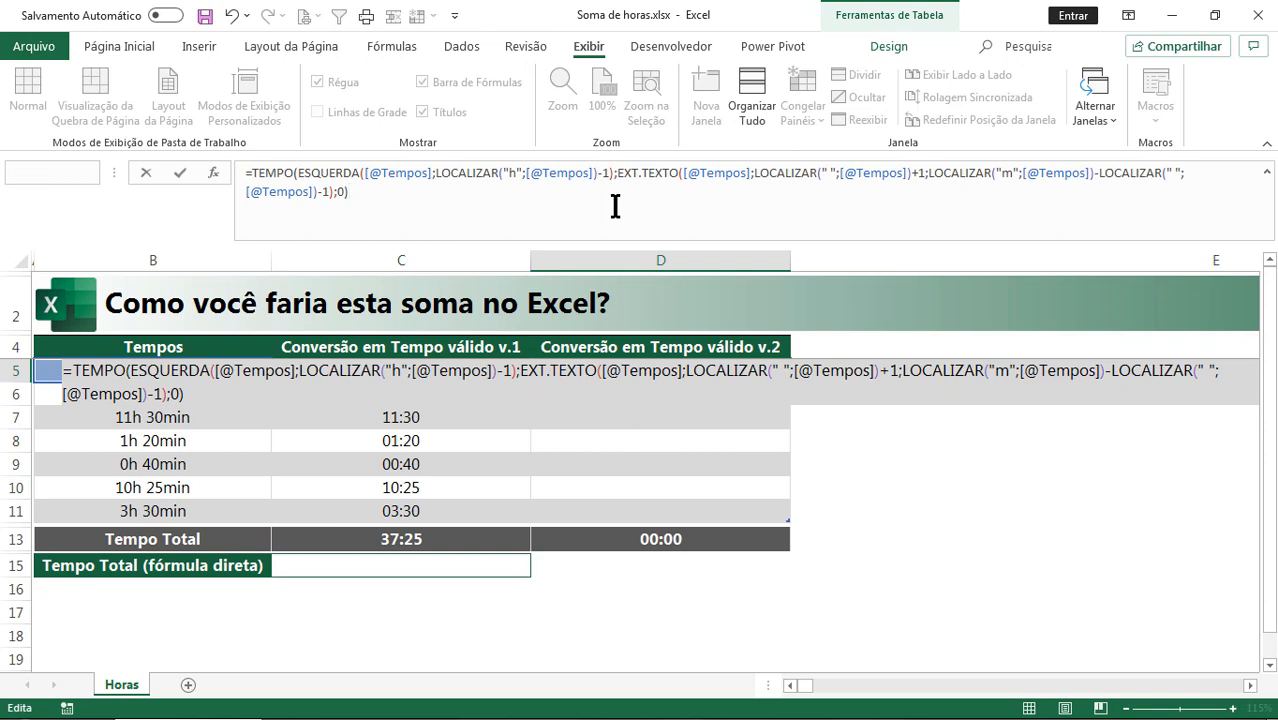
key(Return)
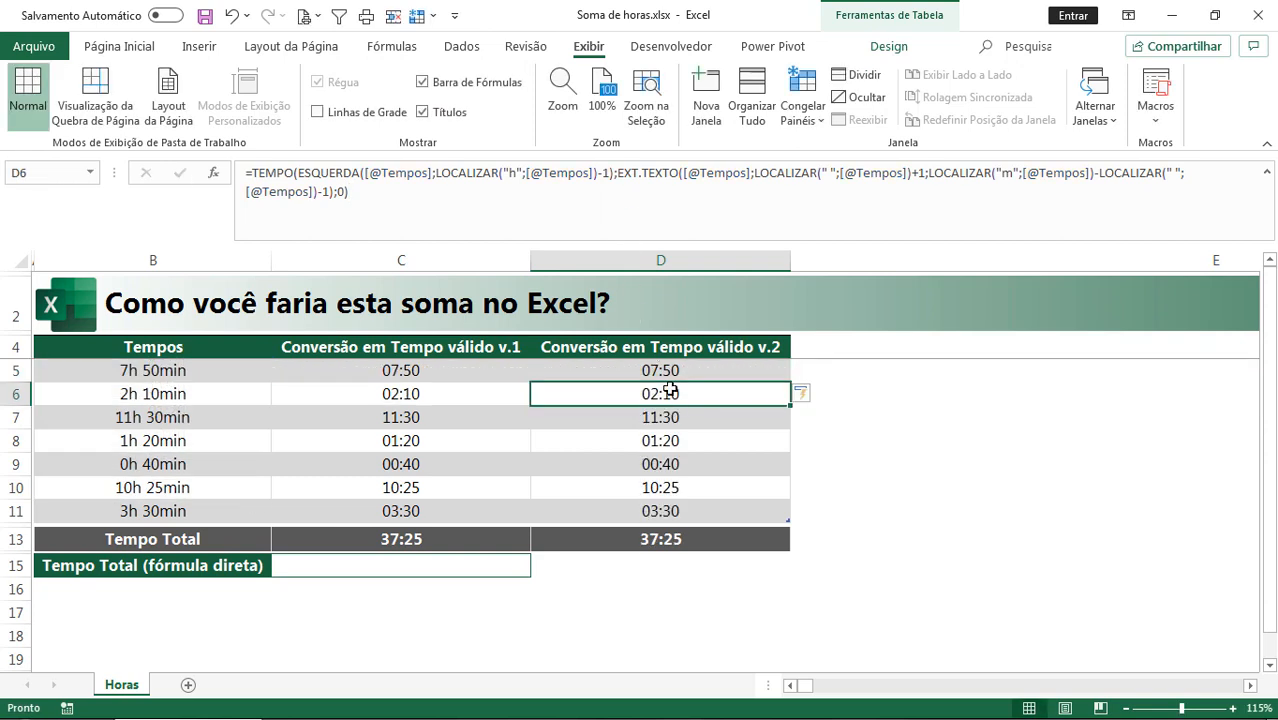
key(ctrl+z)
Step: Examine the hora argument of TEMPO in D5's formula by highlighting its ESQUERDA and LOCALIZAR part
click(534, 226)
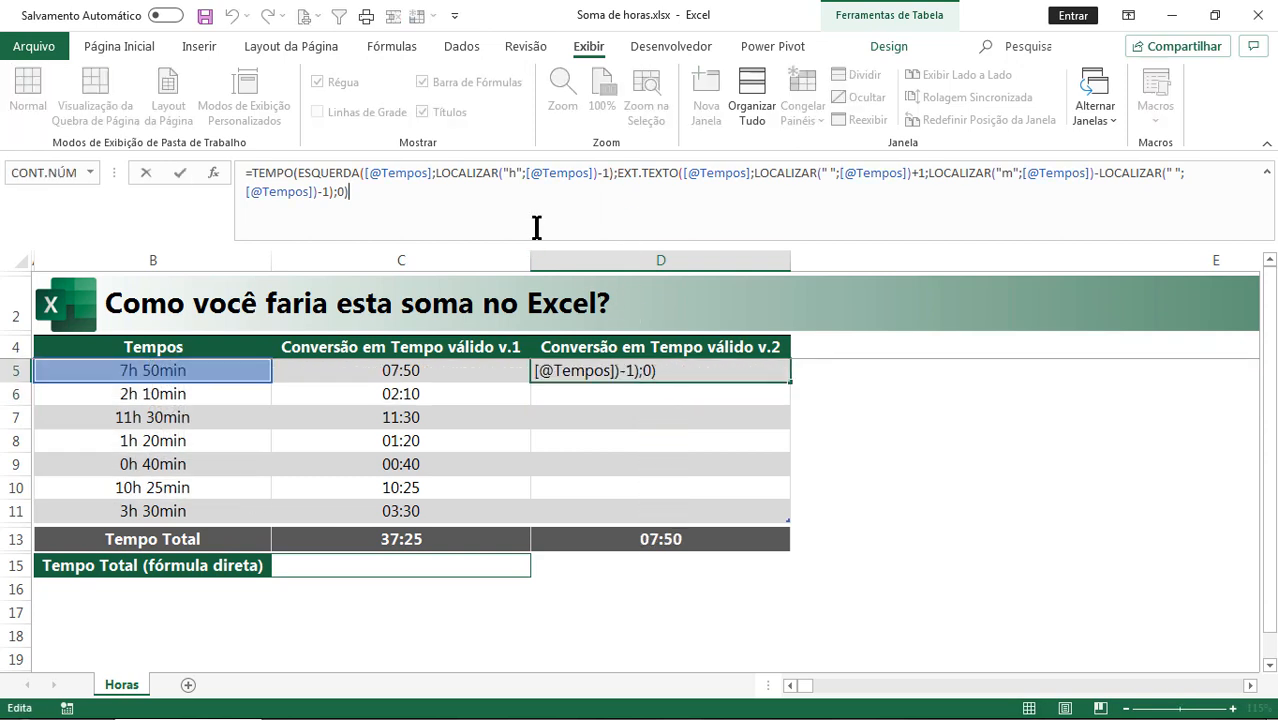
click(372, 173)
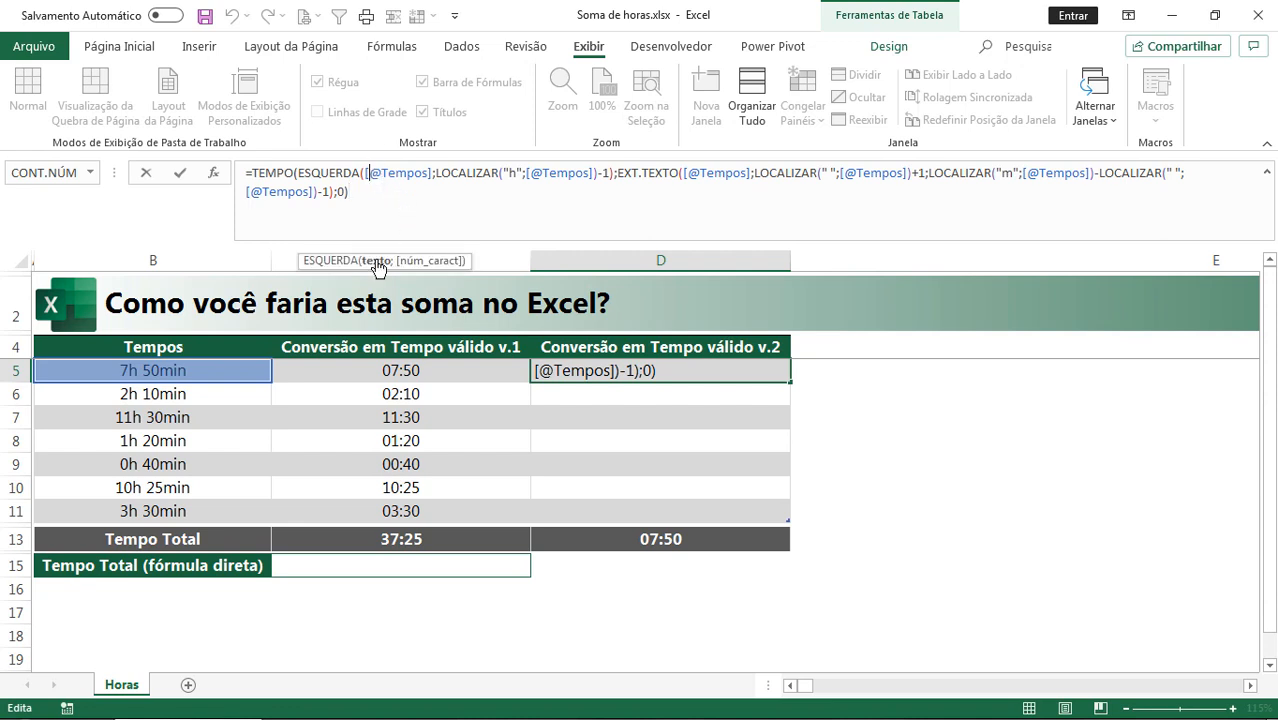
key(Left)
key(Left)
key(Left)
key(Left)
key(Left)
key(Left)
key(Left)
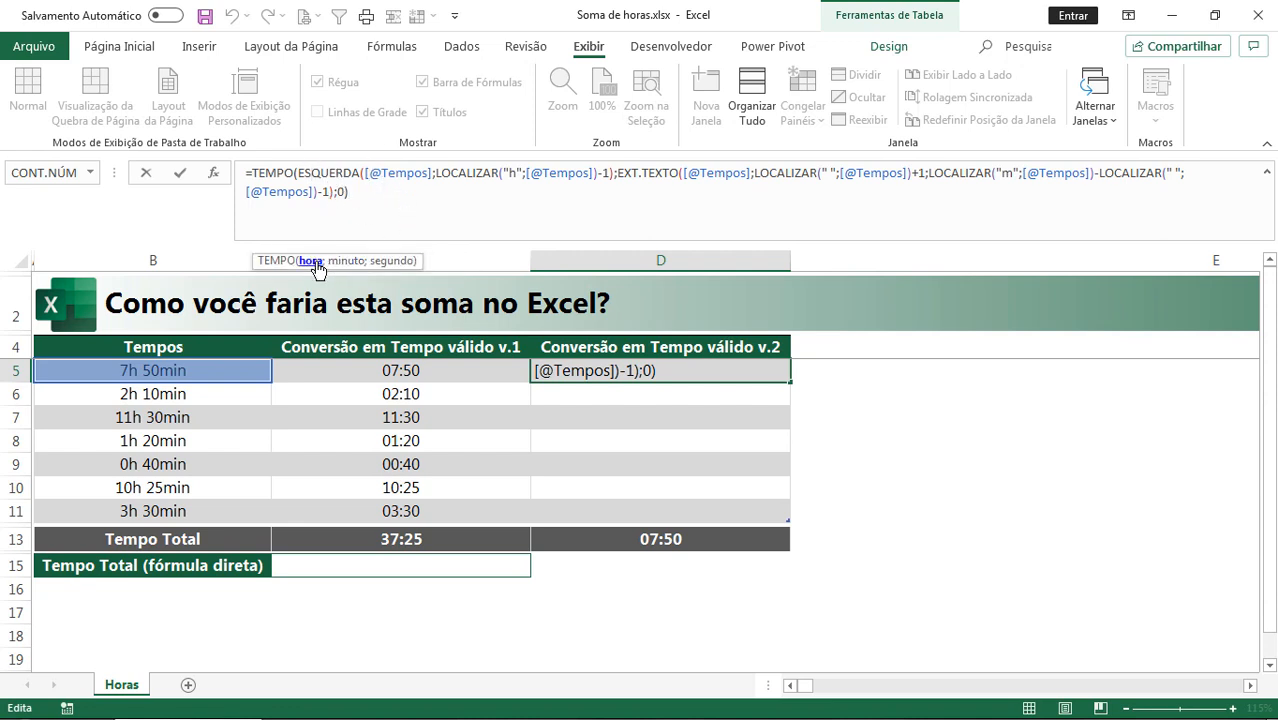
click(313, 261)
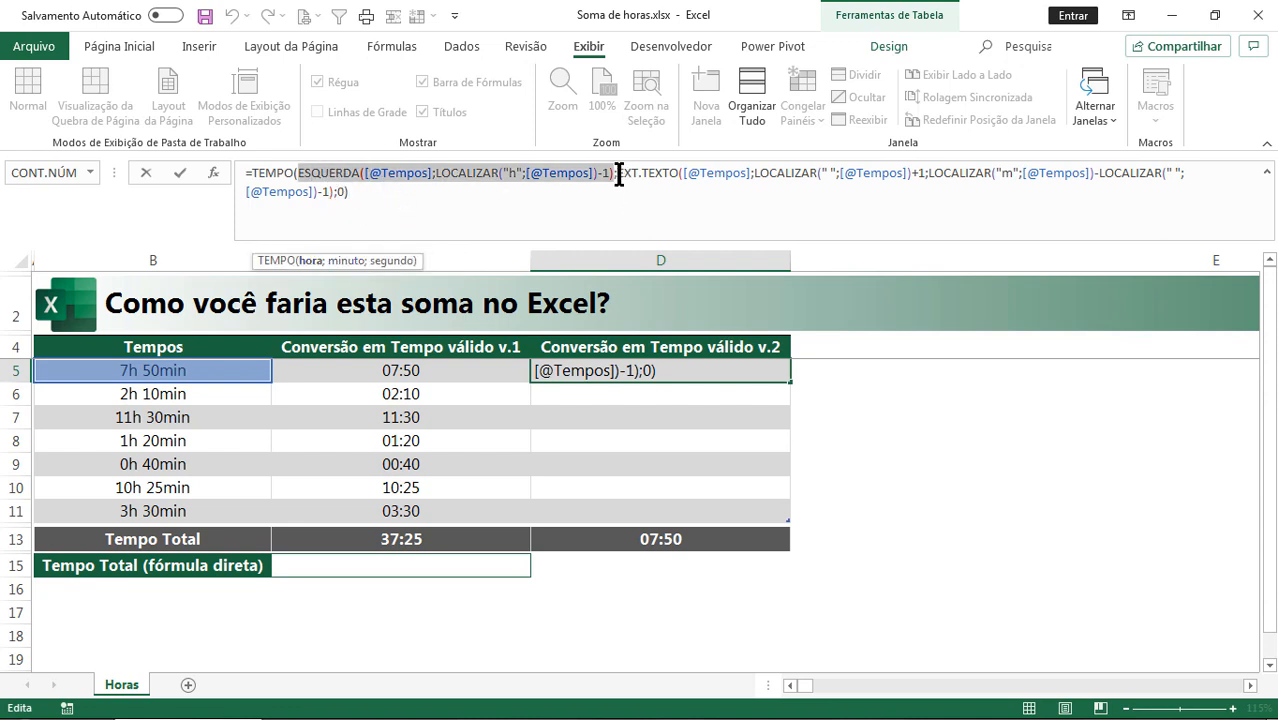
Step: Delete everything after the hora argument in D5's TEMPO formula and store the incomplete formula as text with a leading apostrophe
drag(619, 173, 779, 218)
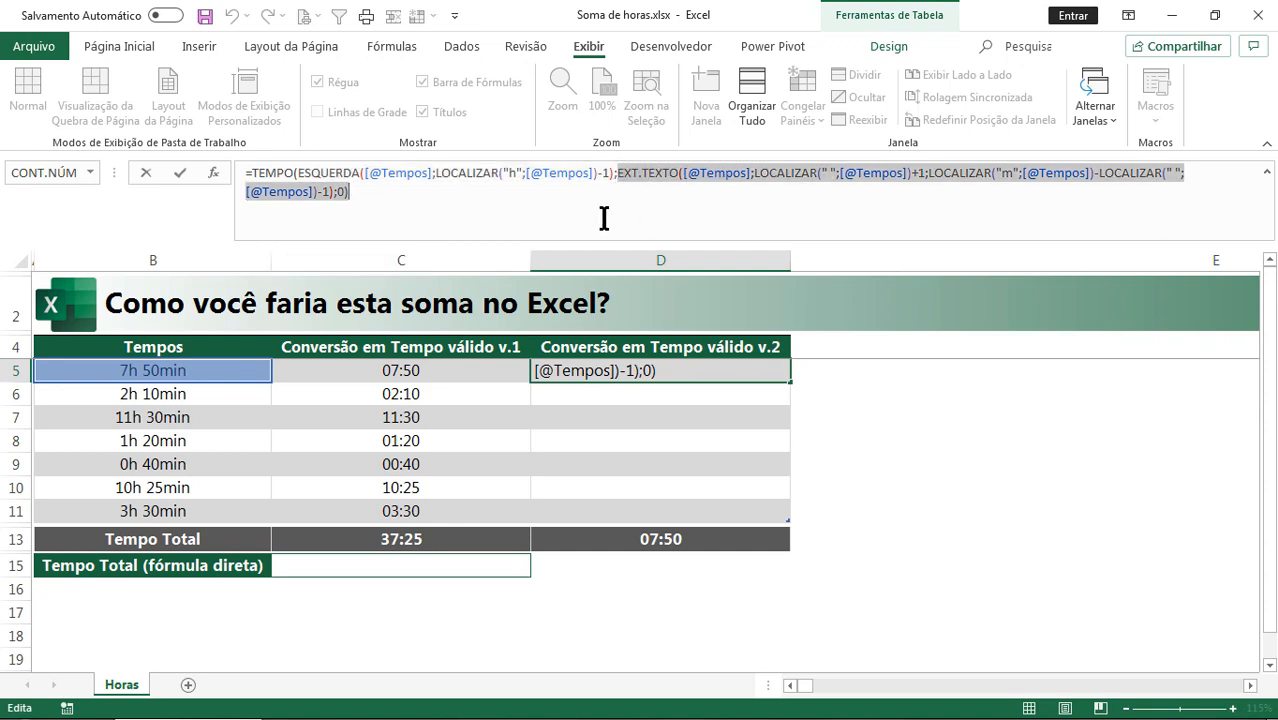
key(BackSpace)
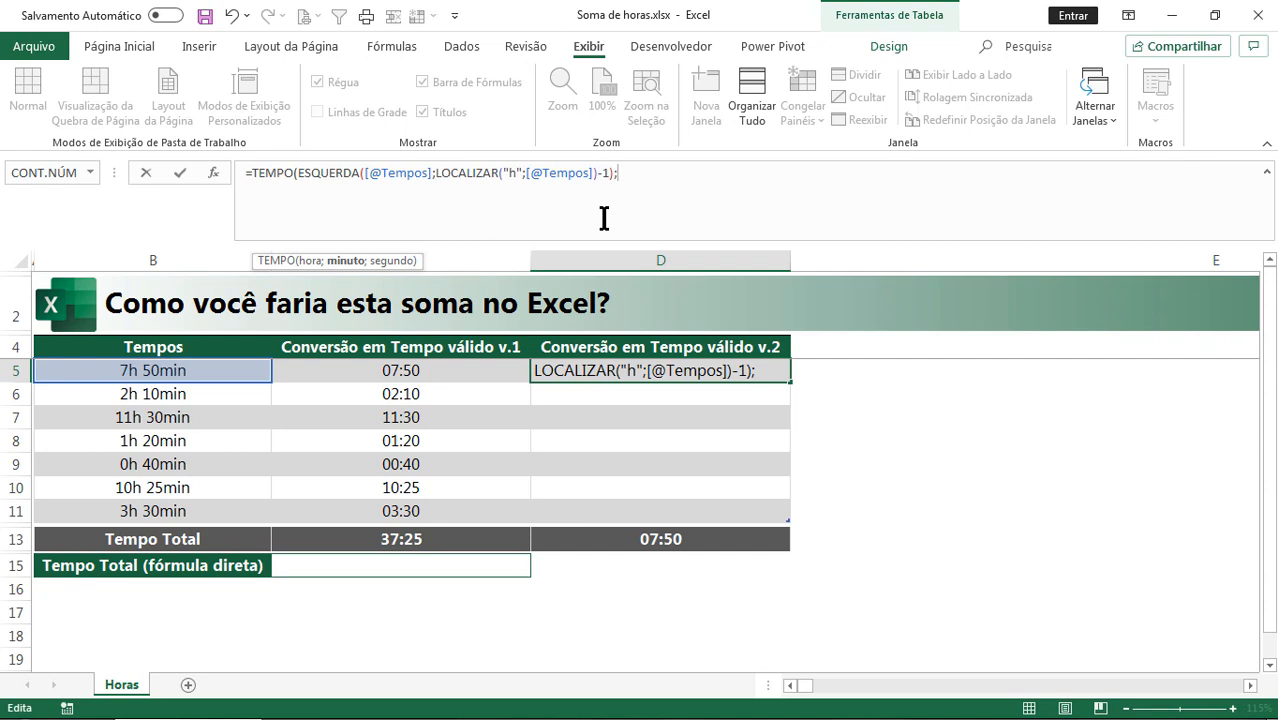
drag(607, 231, 607, 218)
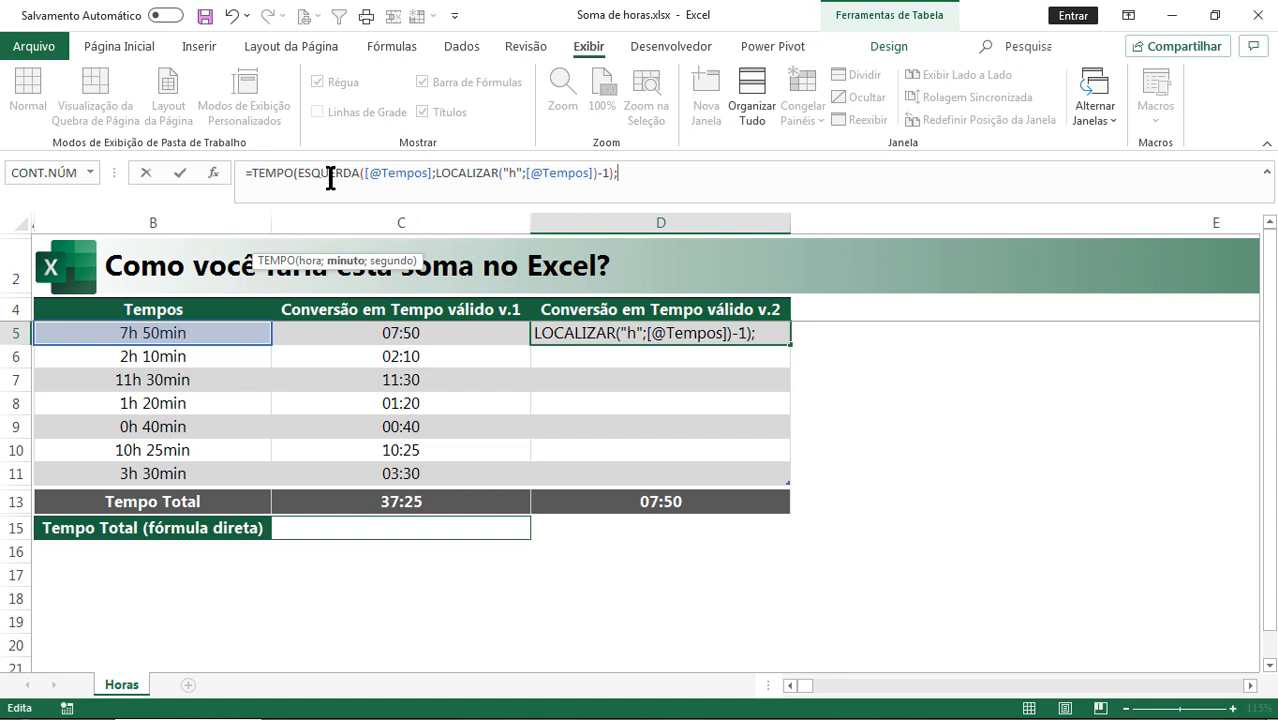
click(245, 173)
key(Return)
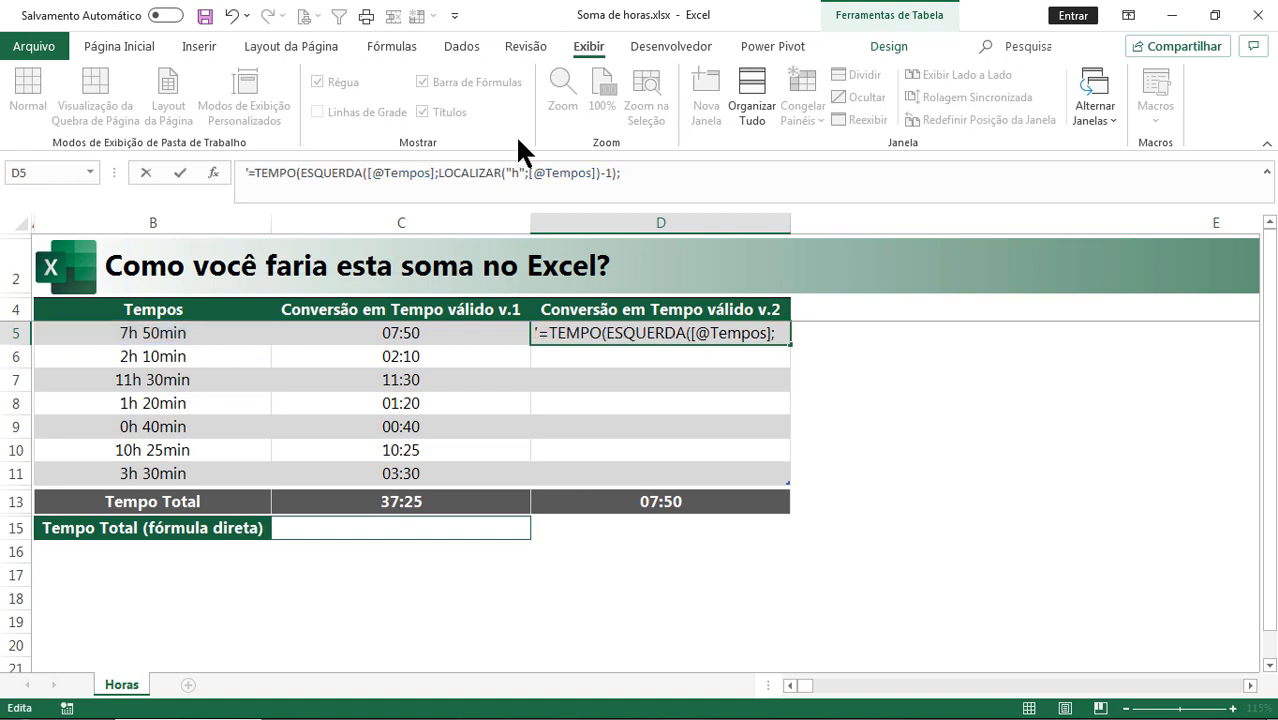
Step: Copy the 7h 50min duration from B5 into B2 of a new blank workbook and widen column B to fit
click(191, 335)
key(ctrl+c)
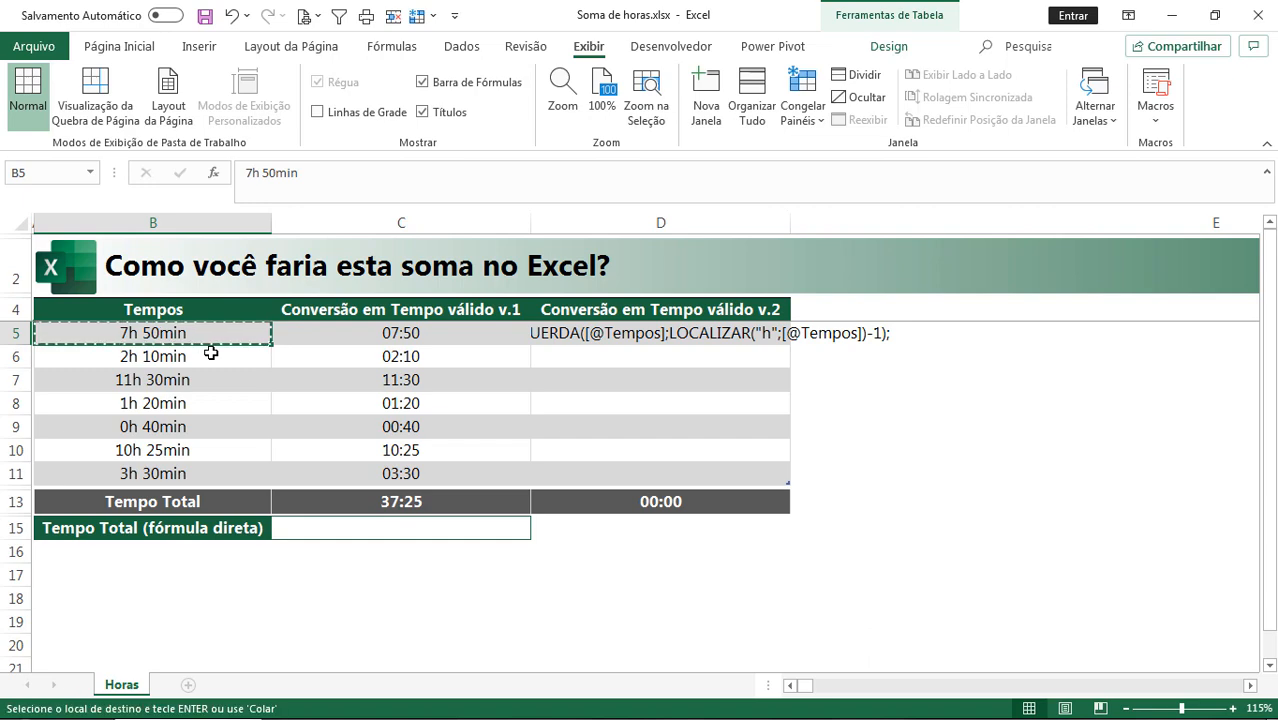
key(ctrl+o)
ctrl+scroll(322, 369, up, 8)
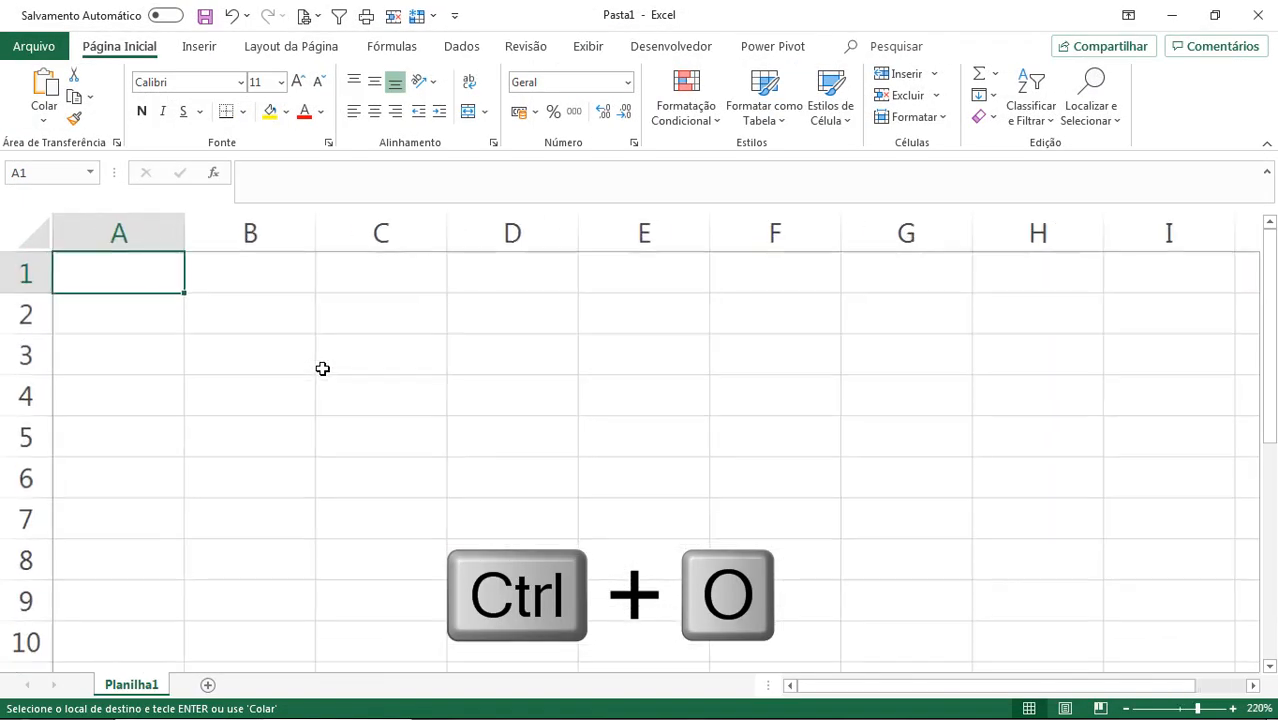
right_click(265, 314)
click(339, 328)
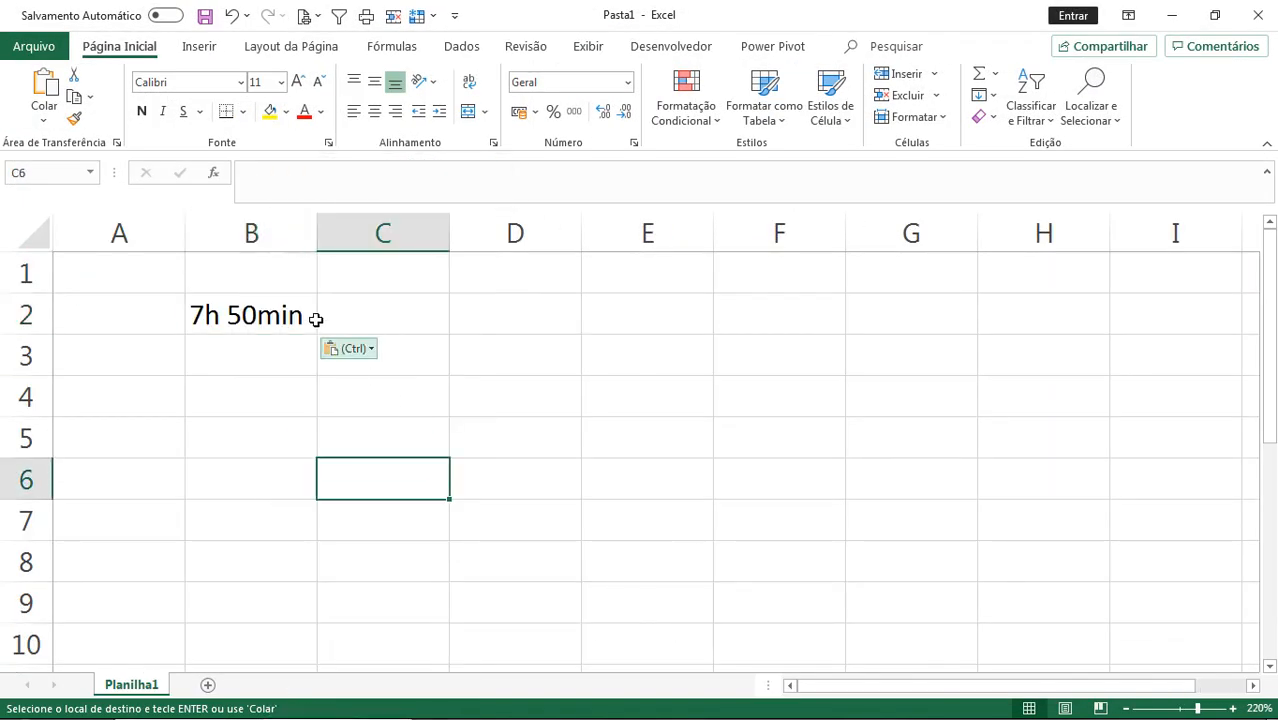
double_click(316, 232)
Step: Replace all occurrences of "min" with nothing in B2:D5
click(271, 316)
shift+click(593, 431)
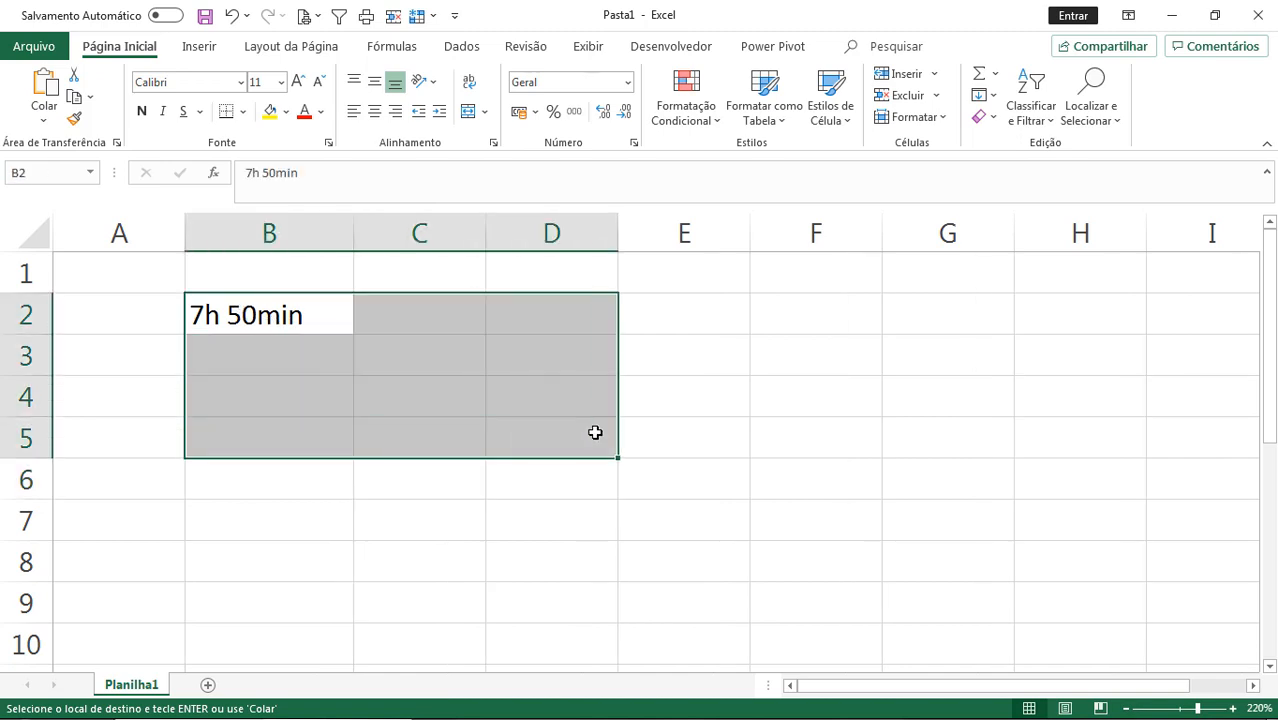
key(ctrl+u)
drag(635, 272, 789, 250)
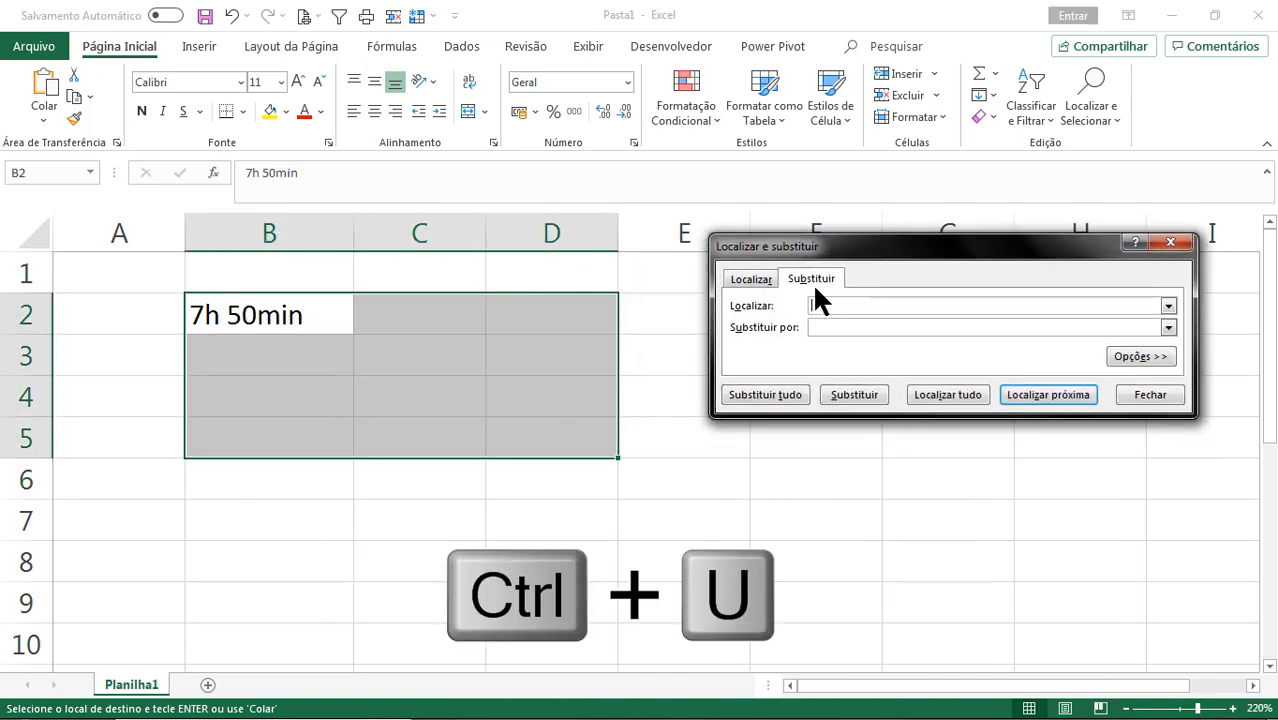
text(min)
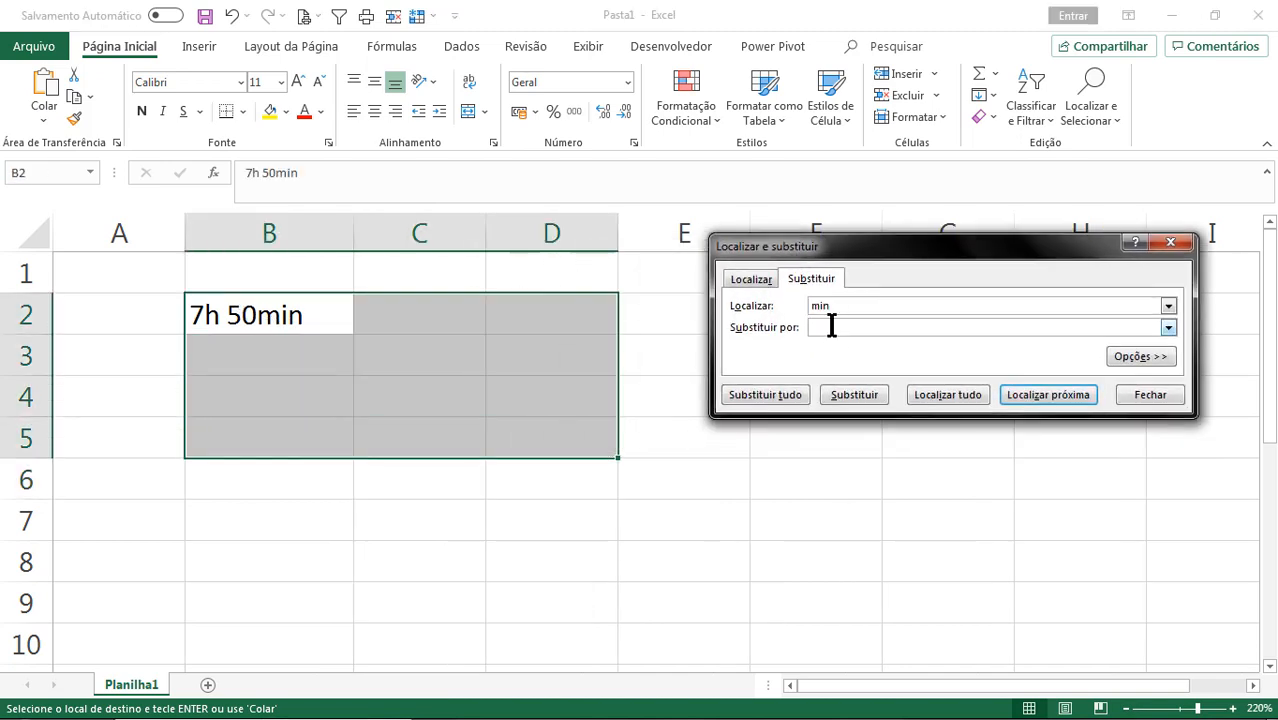
click(787, 395)
click(648, 420)
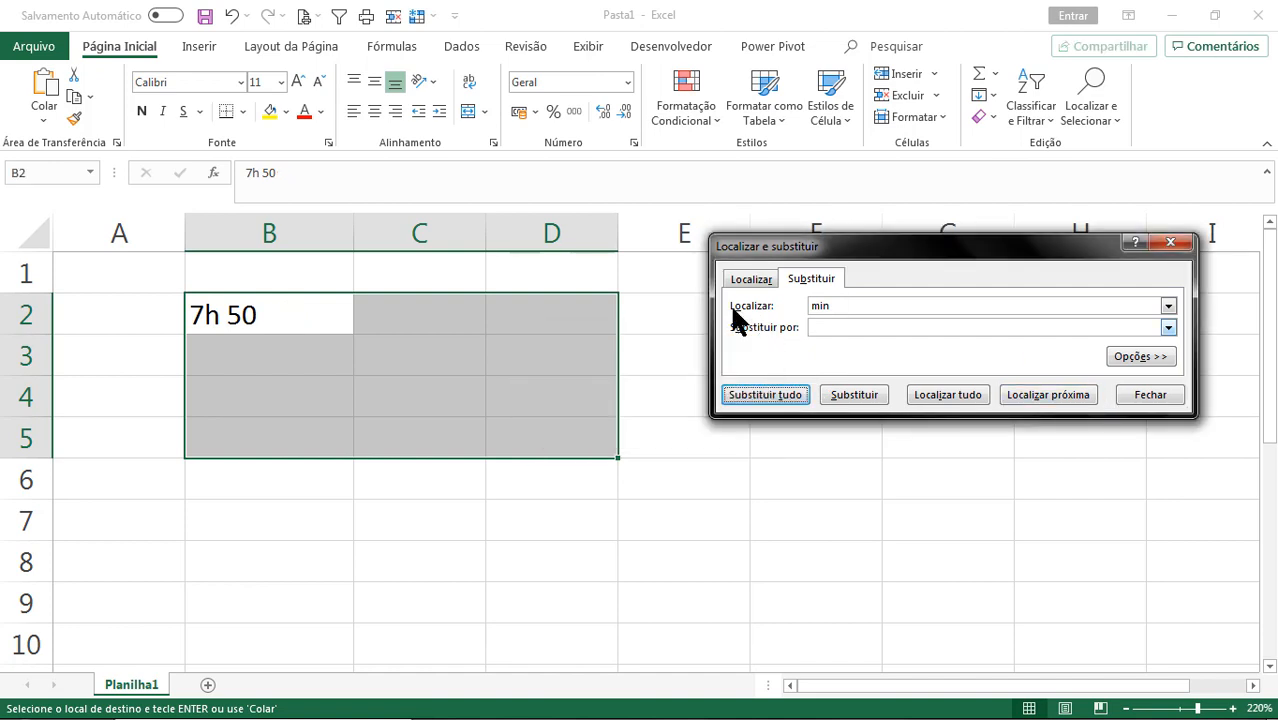
Step: Replace every space with nothing in B2:D5
drag(845, 302, 776, 294)
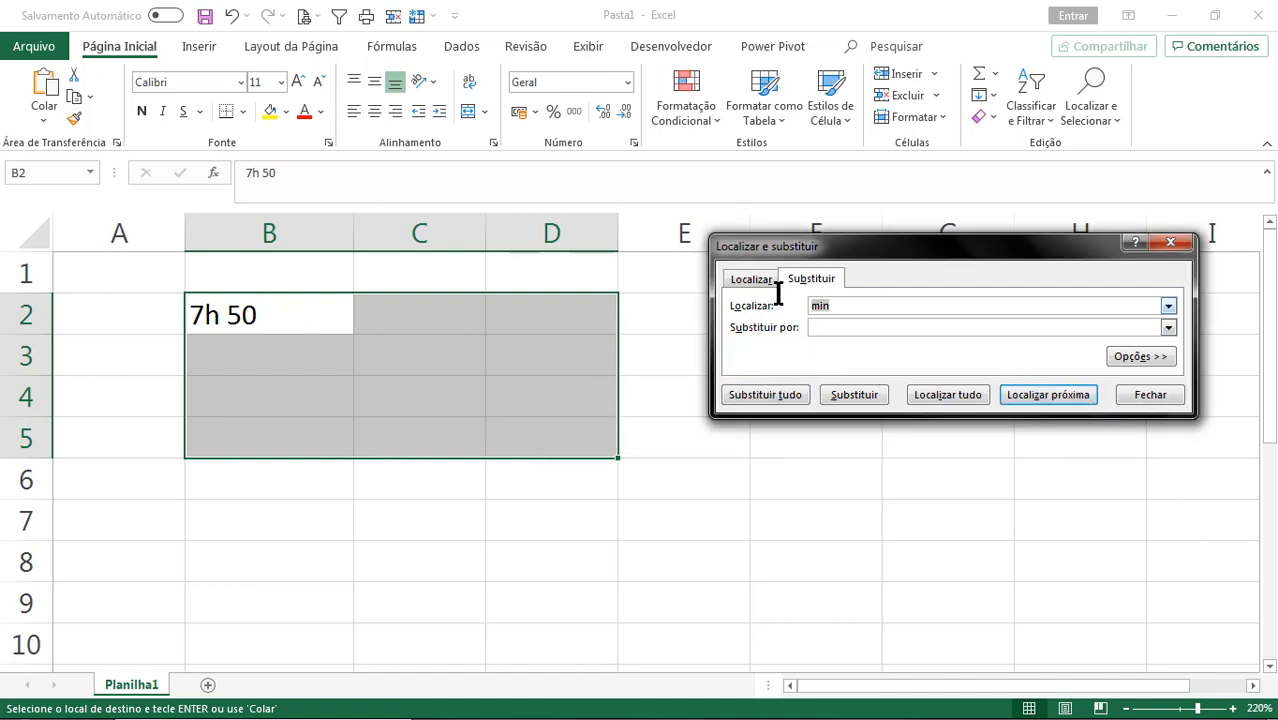
key(BackSpace)
click(795, 393)
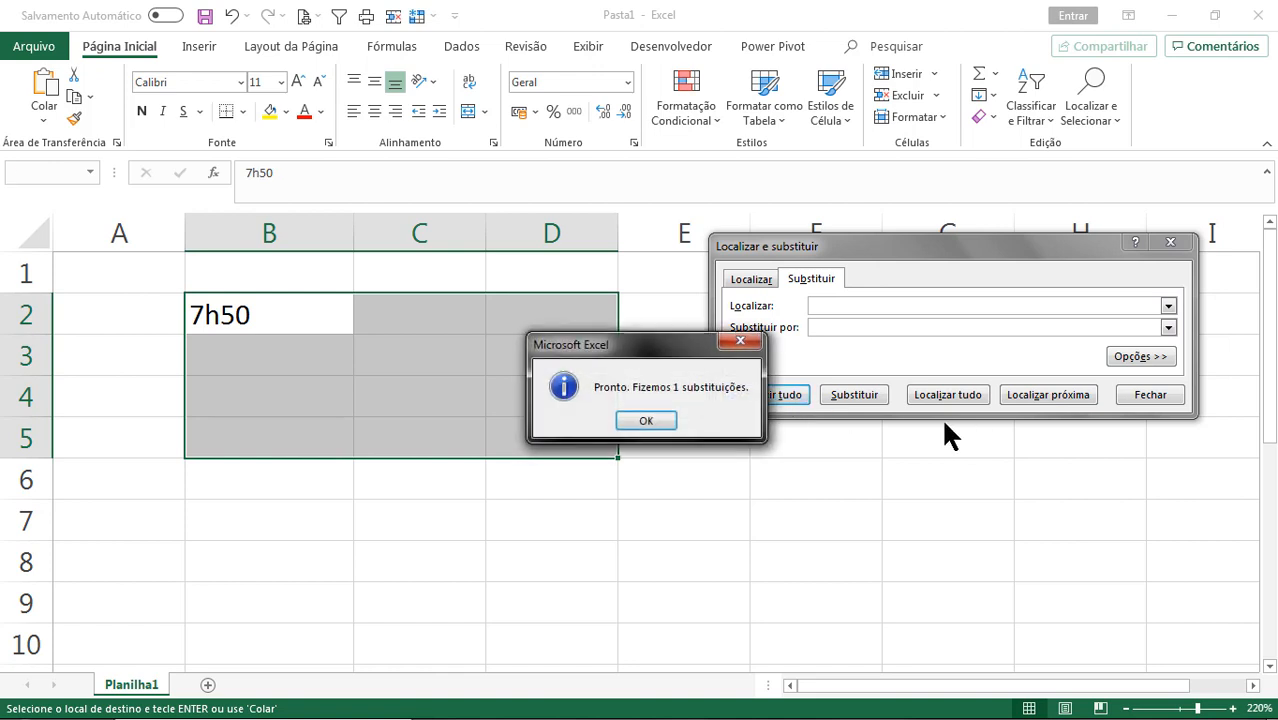
click(651, 420)
Step: Replace all occurrences of "7h" with nothing in B2:D5
click(871, 308)
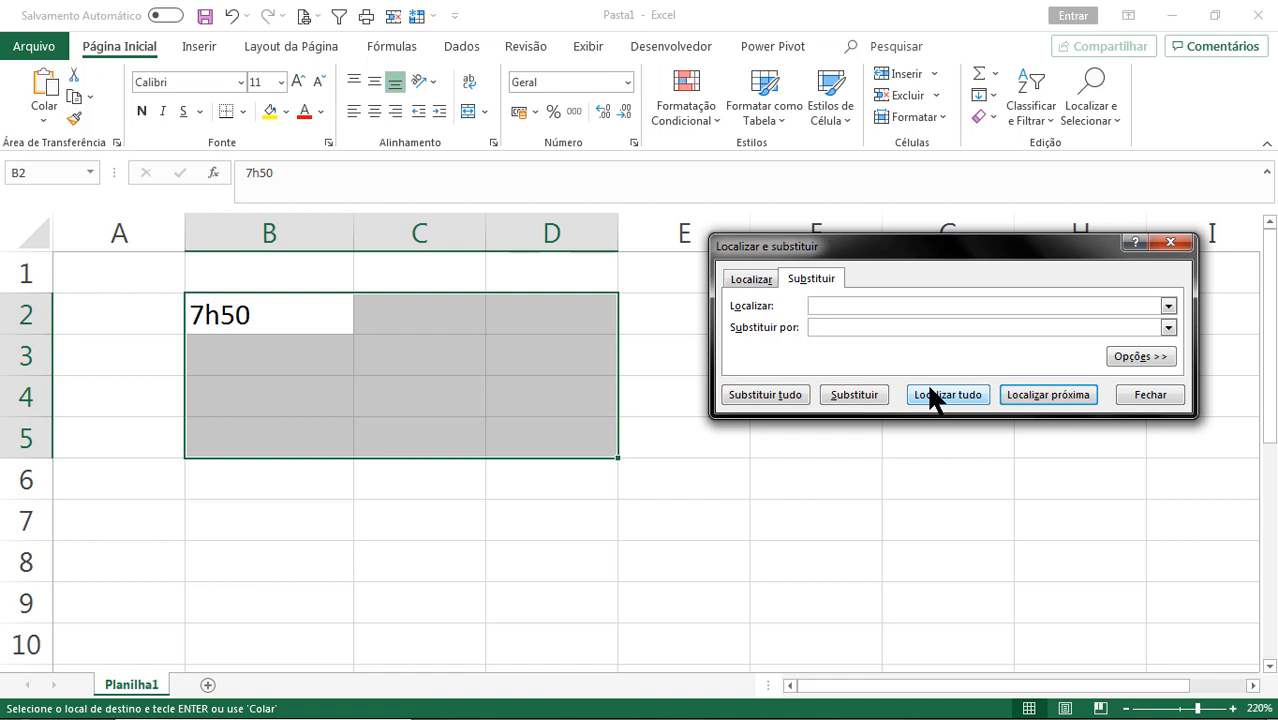
text(7h)
click(797, 393)
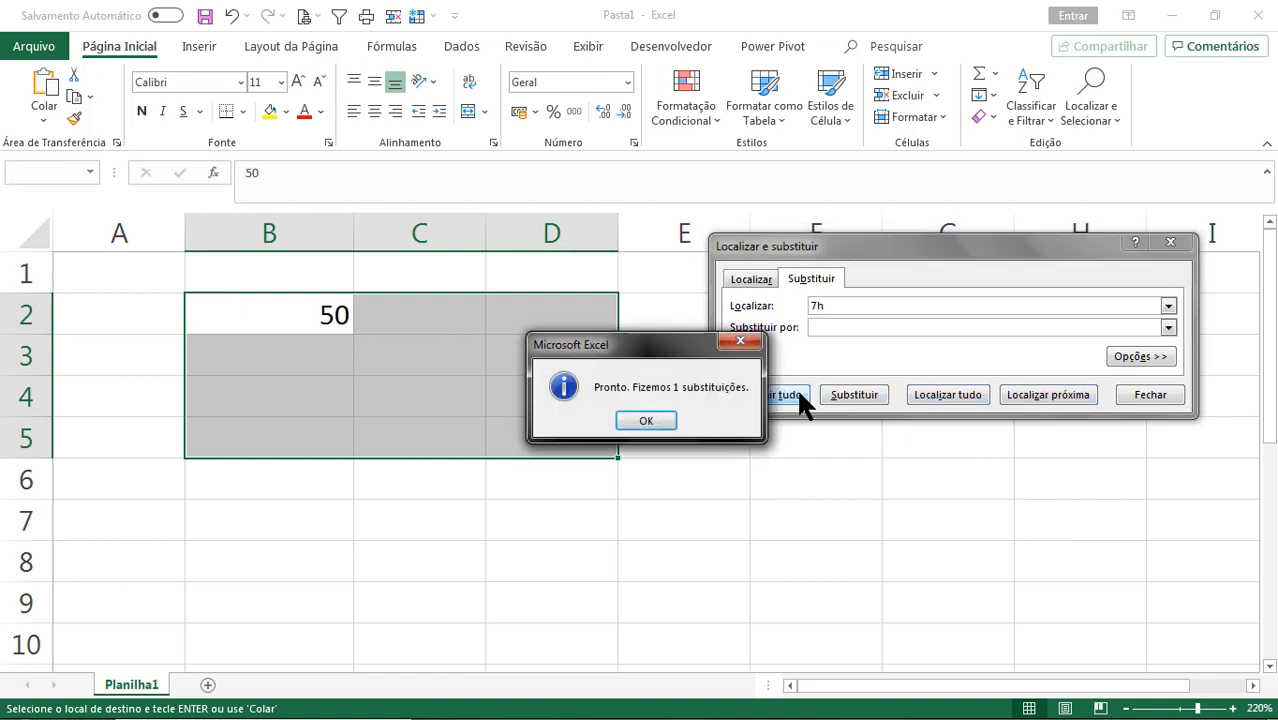
click(655, 423)
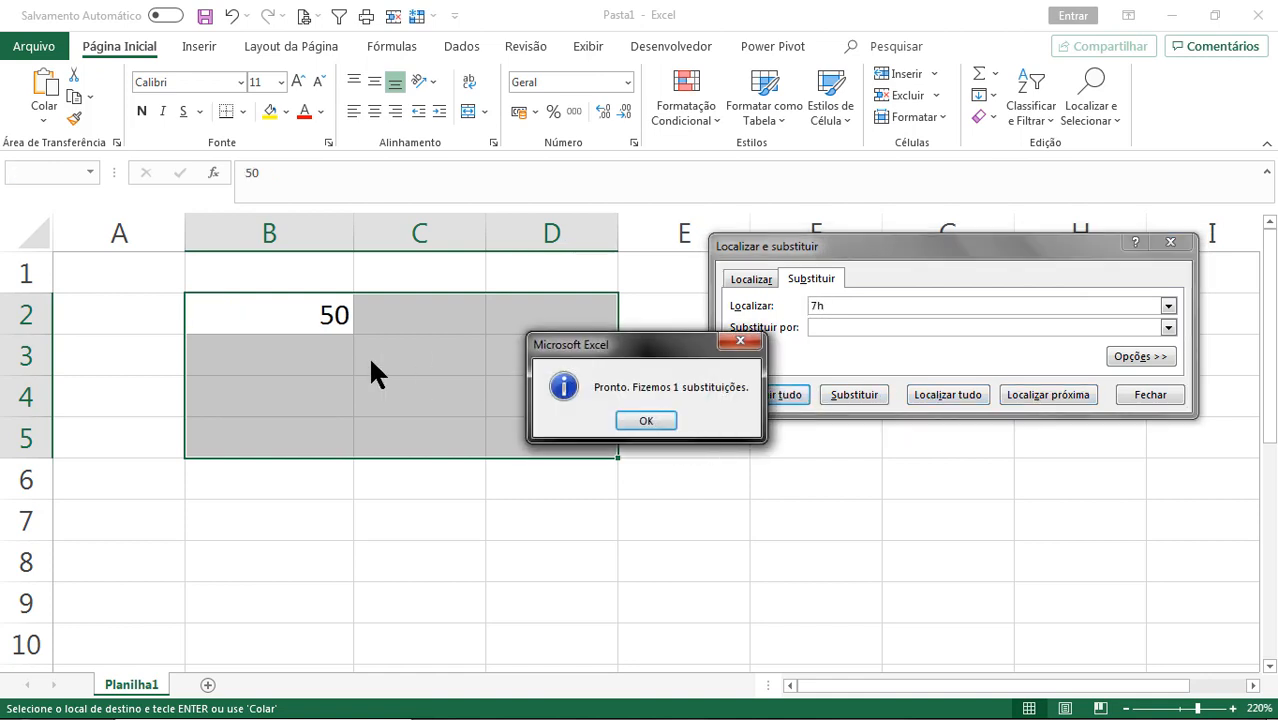
Step: Close the replace dialog and close the Pasta1 workbook without saving
click(1120, 392)
click(1257, 15)
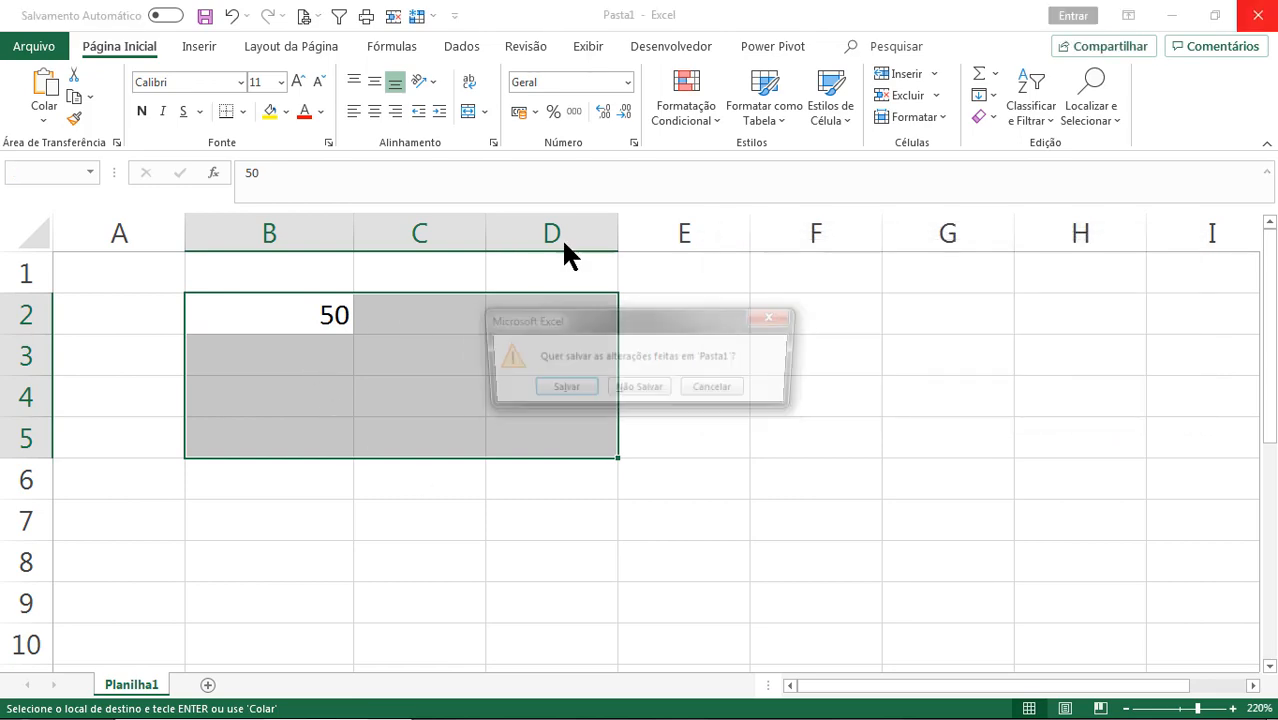
click(639, 386)
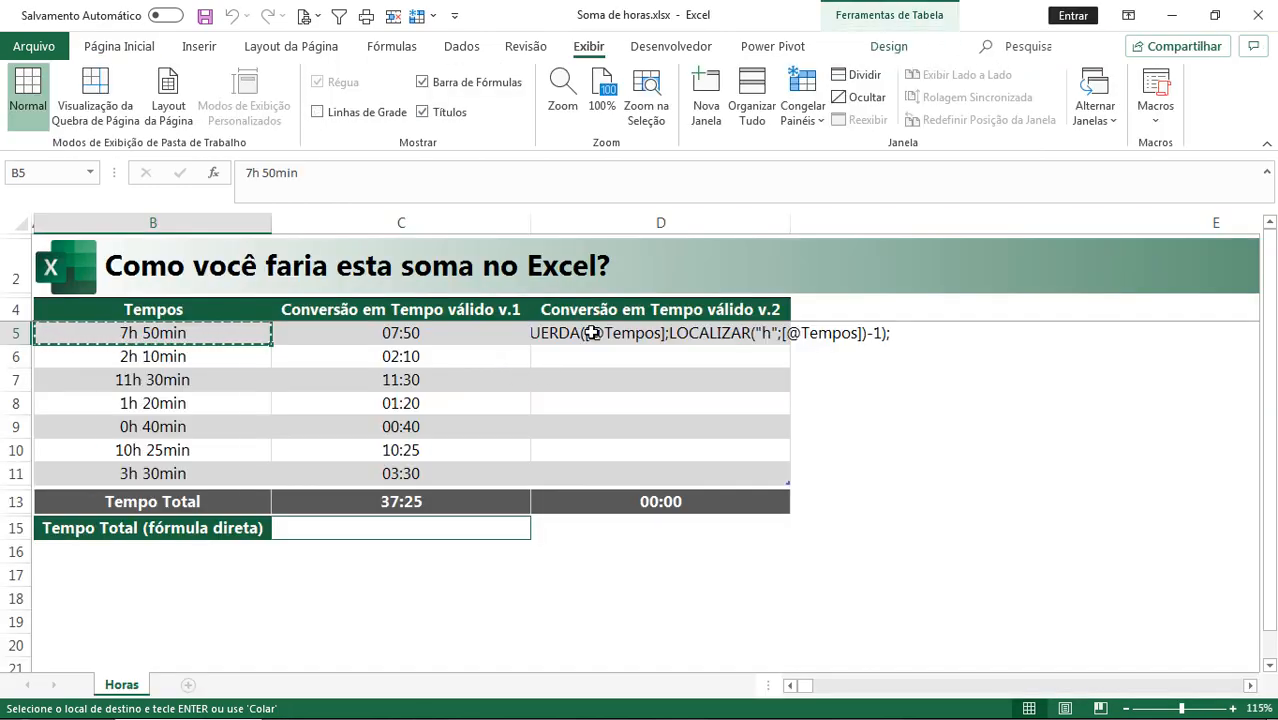
Step: Left-align D5 and remove the leading apostrophe from its text to resume editing the TEMPO formula
click(592, 333)
click(120, 46)
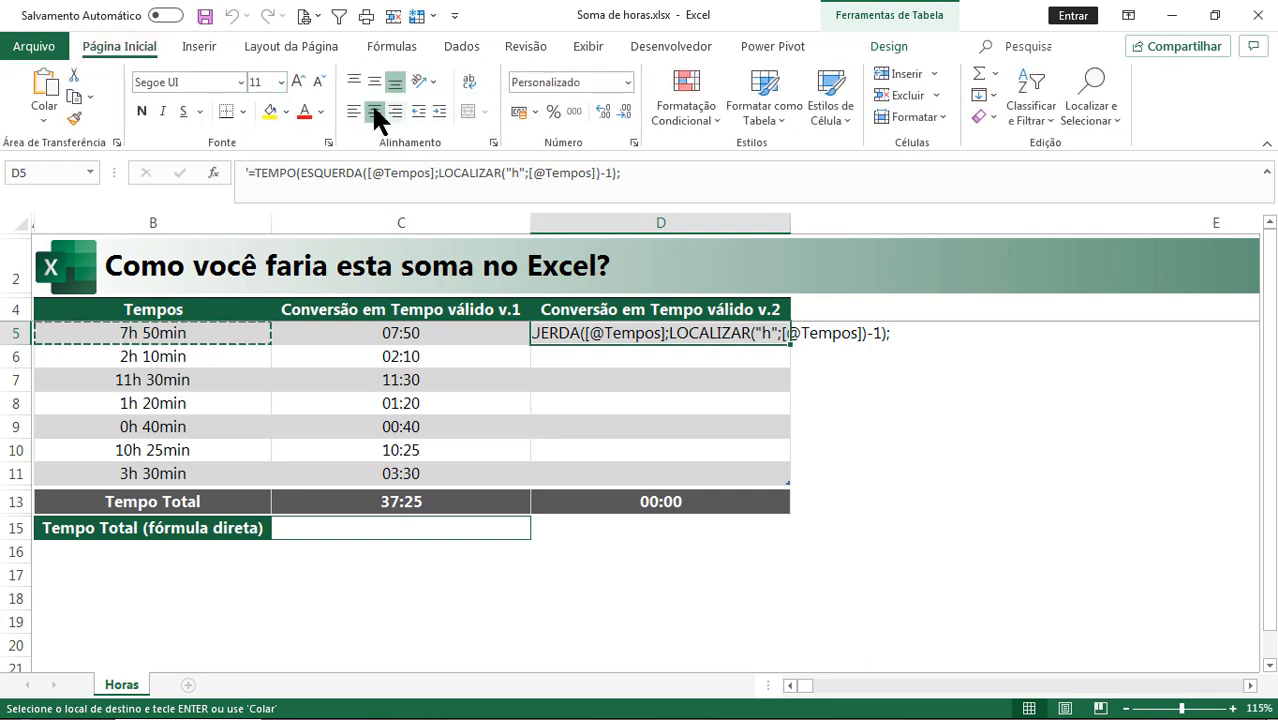
click(354, 111)
click(246, 168)
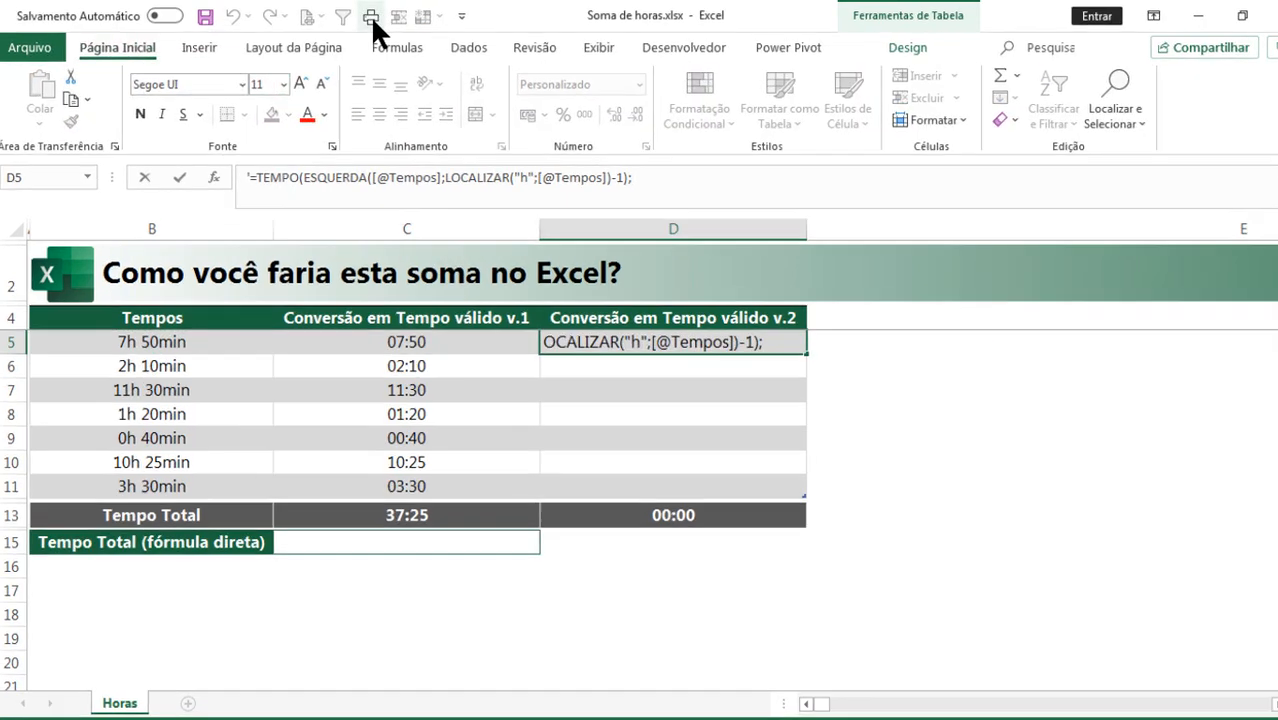
key(Delete)
click(840, 260)
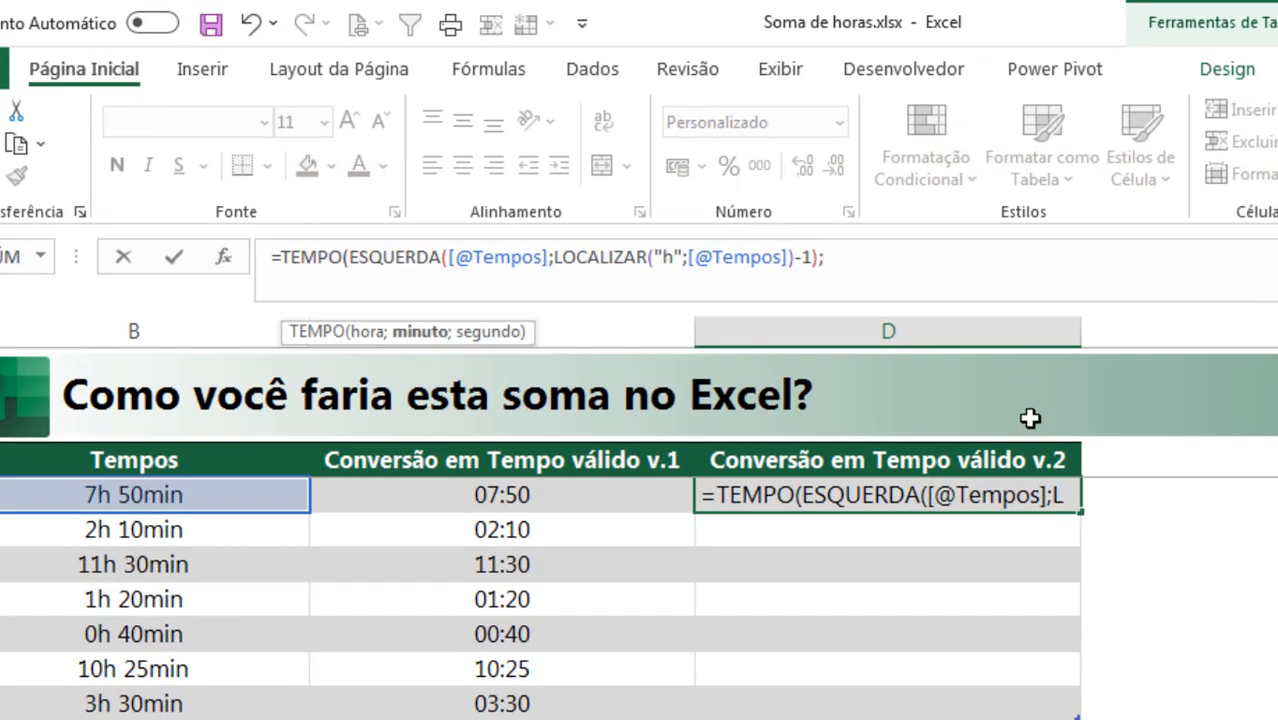
text(sub)
key(Tab)
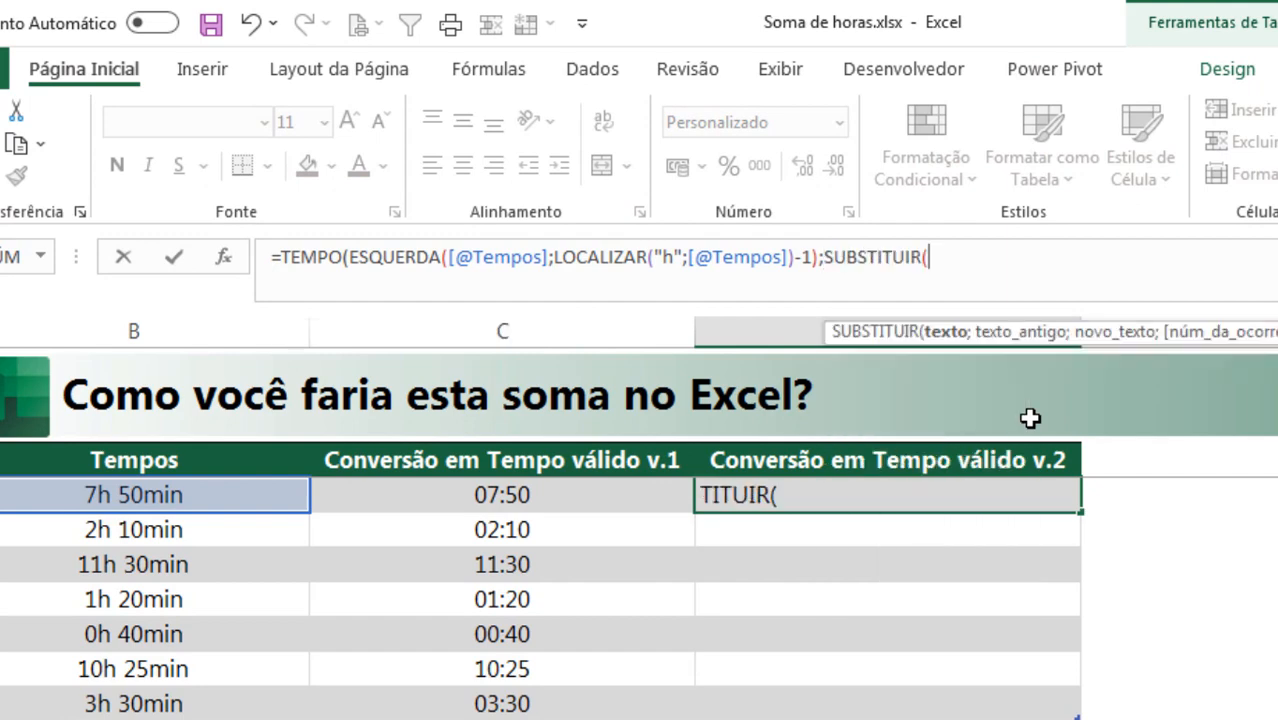
click(200, 490)
text(;")
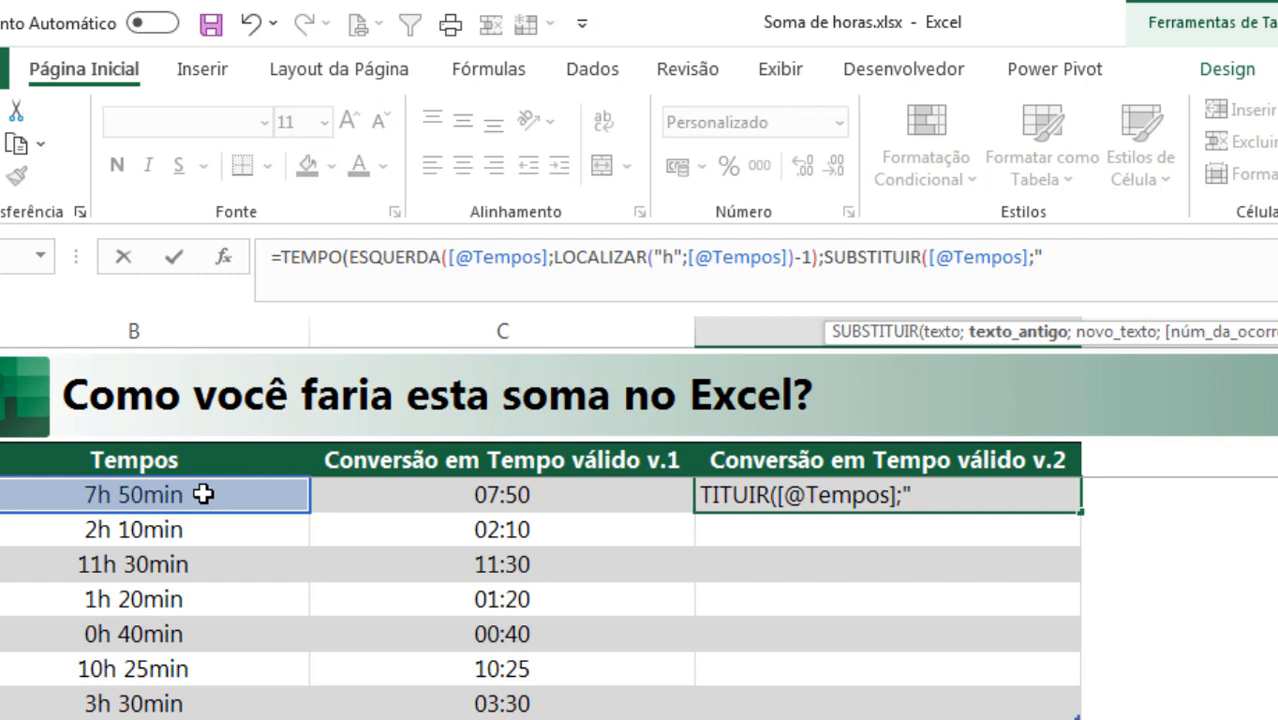
text(min";)
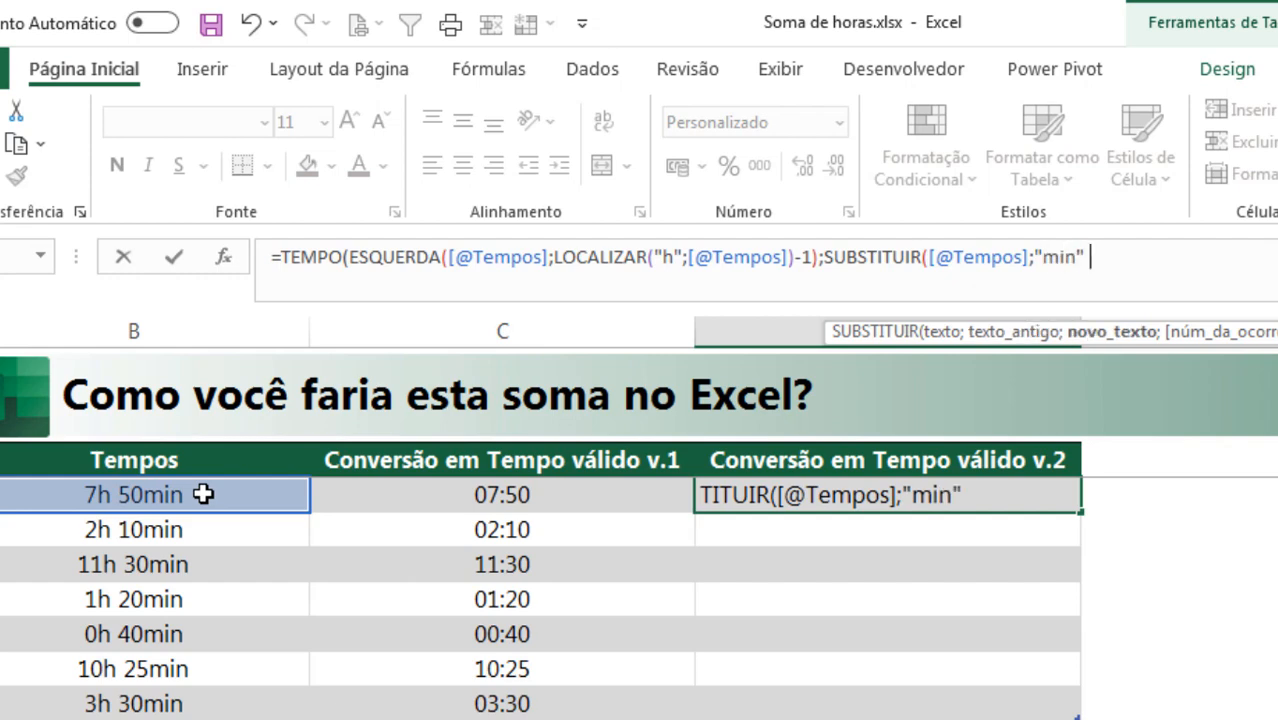
text(""))
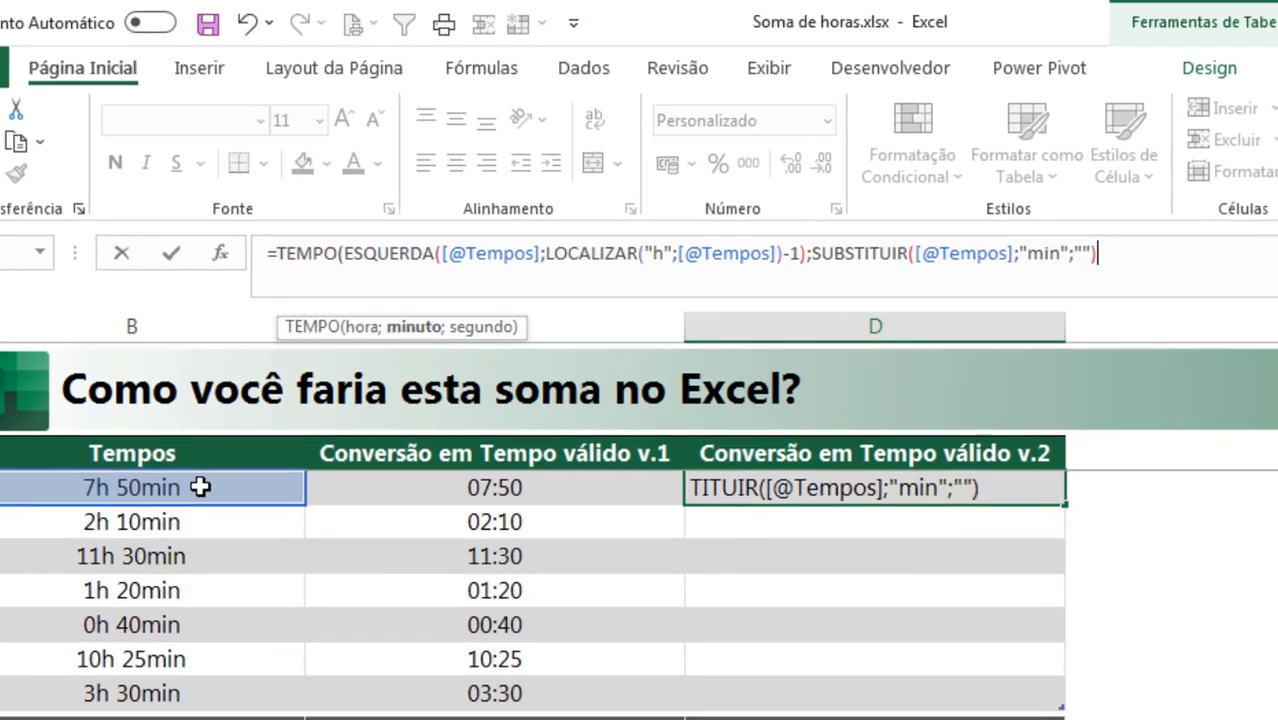
Step: Evaluate the SUBSTITUIR part of the D5 formula in place, restore it, and highlight it again
drag(823, 263, 1194, 274)
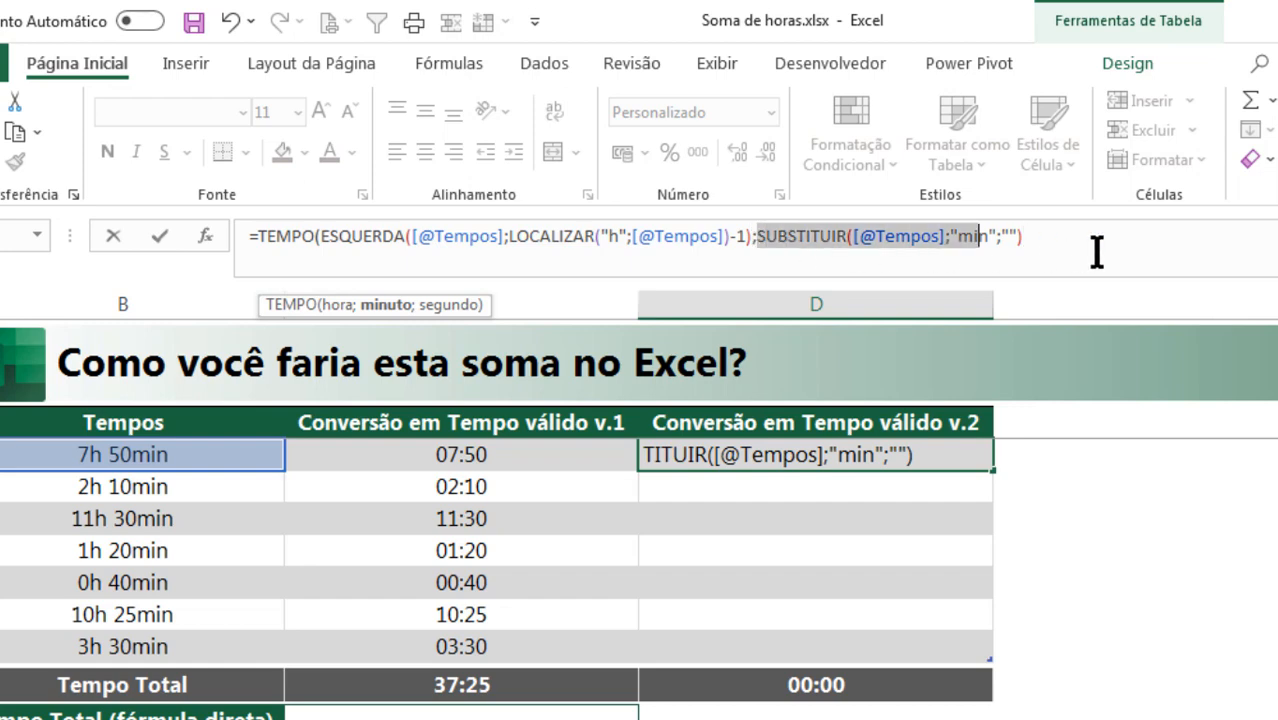
drag(1097, 252, 1106, 252)
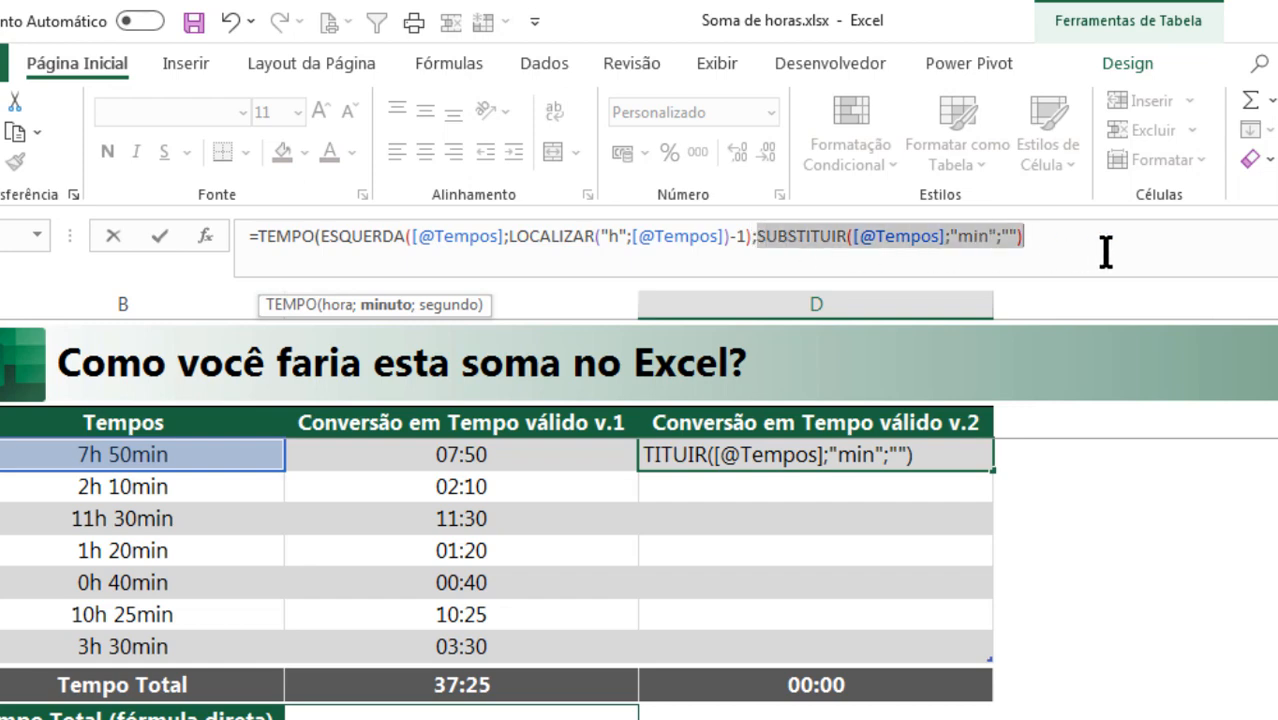
key(F9)
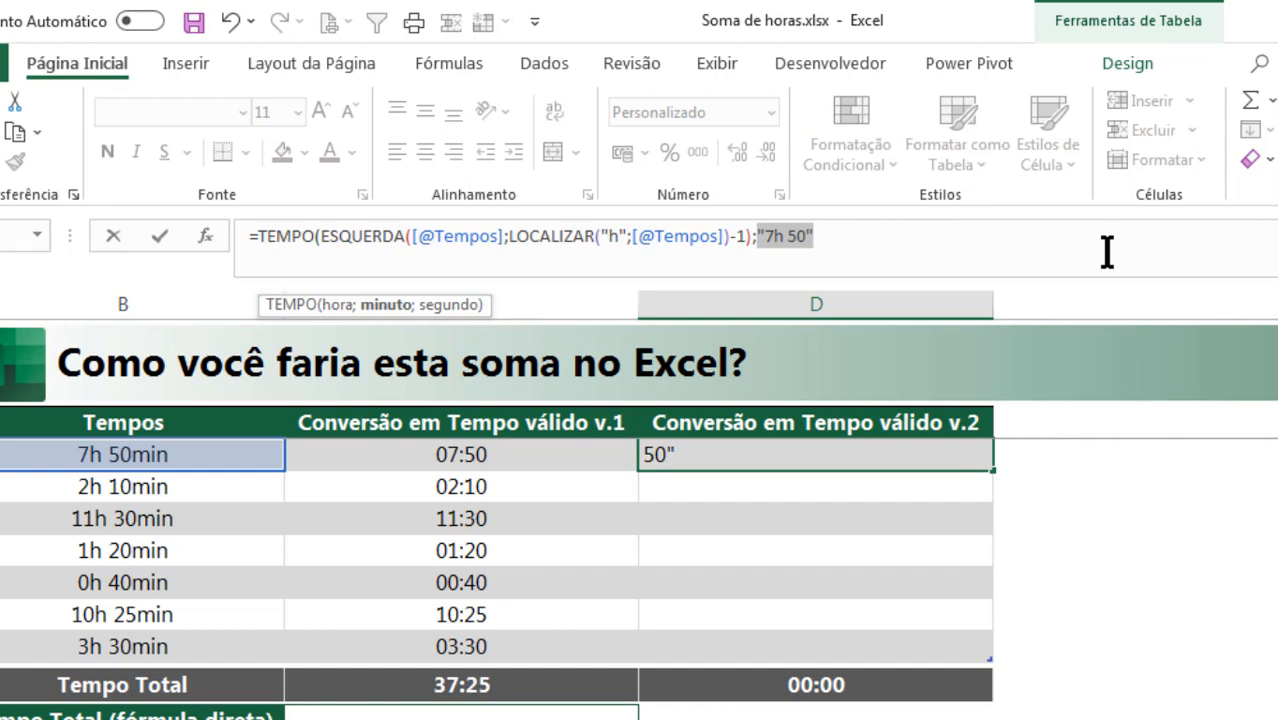
key(ctrl+z)
click(1104, 252)
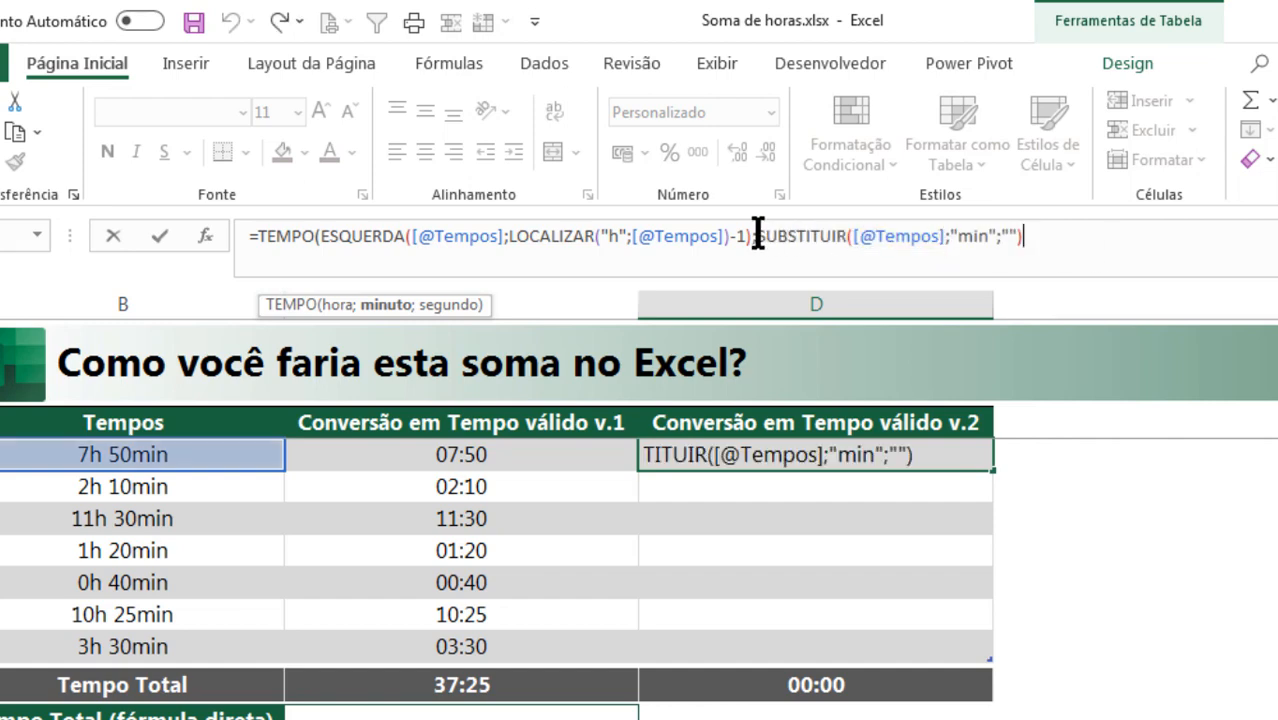
drag(758, 235, 1045, 238)
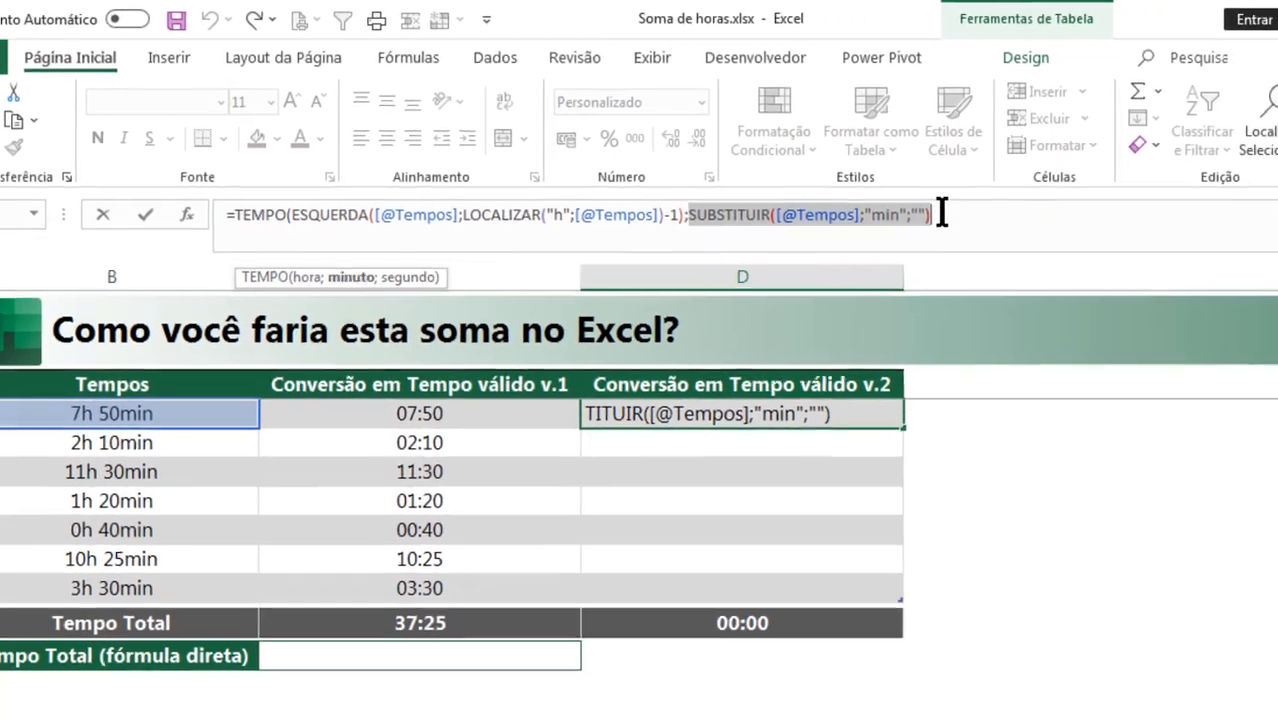
Step: Evaluate the ESQUERDA hour argument in place, restore it, and copy the ESQUERDA expression
click(293, 211)
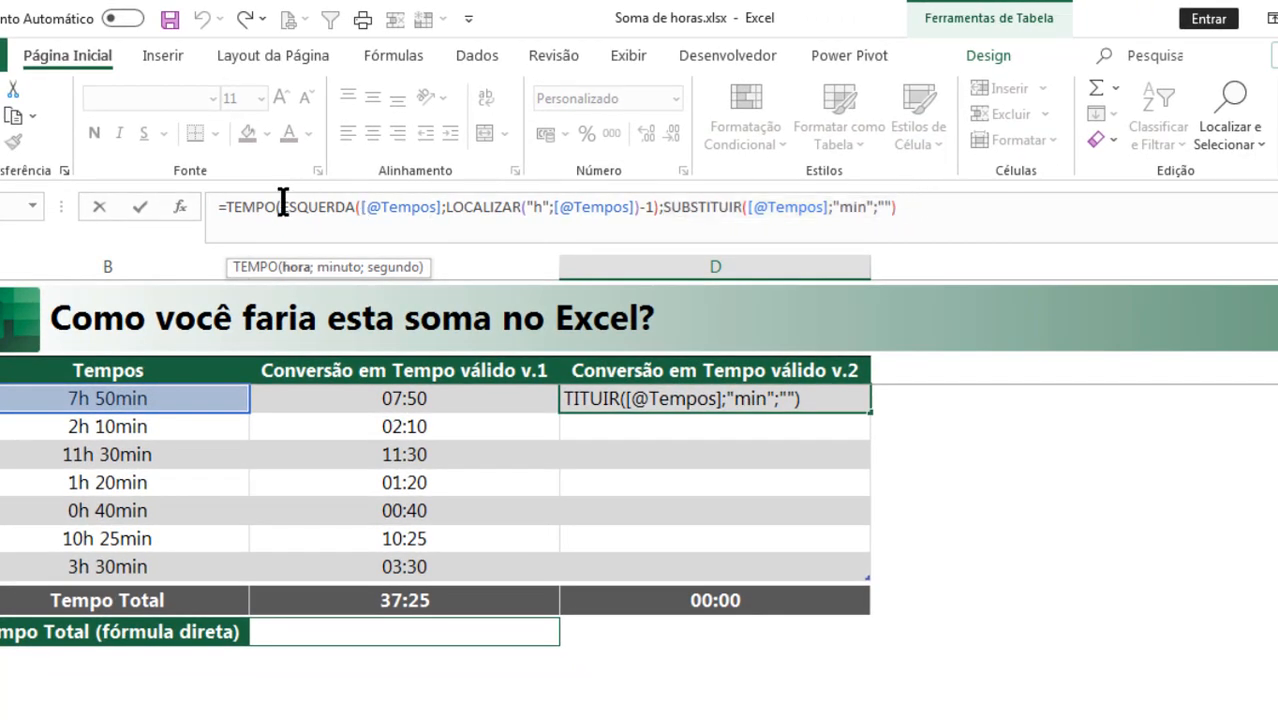
click(300, 272)
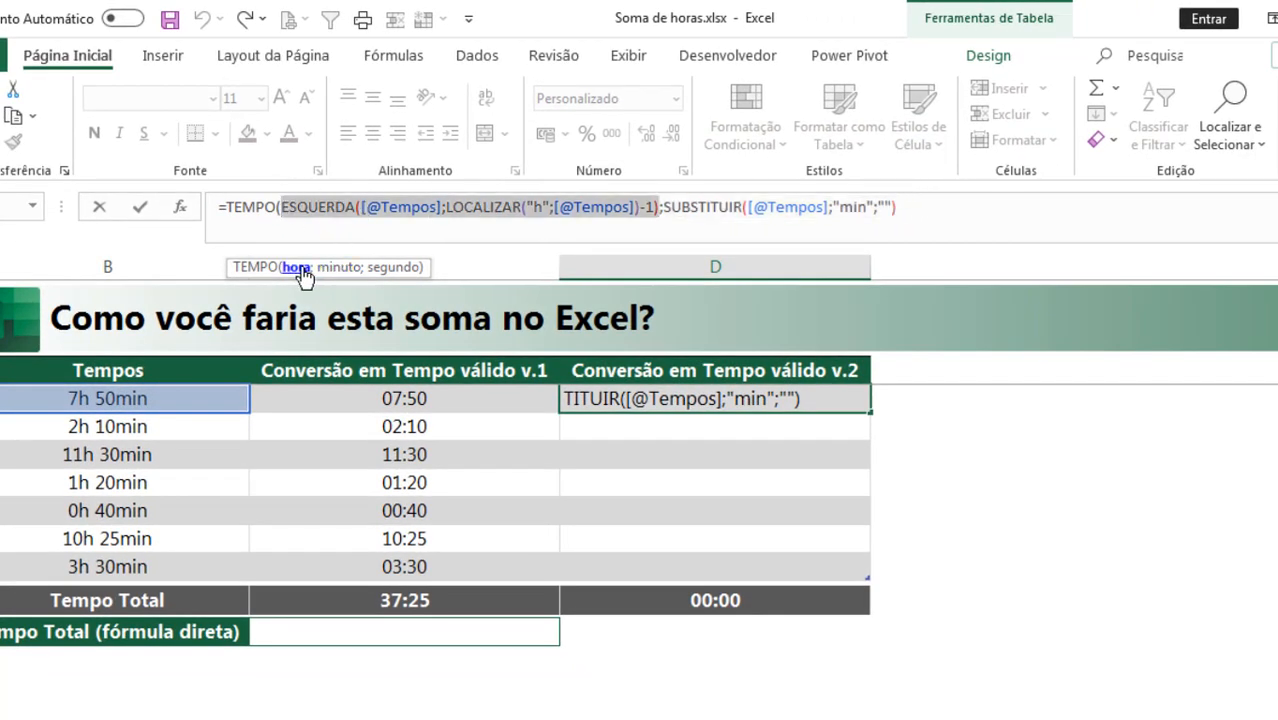
key(F9)
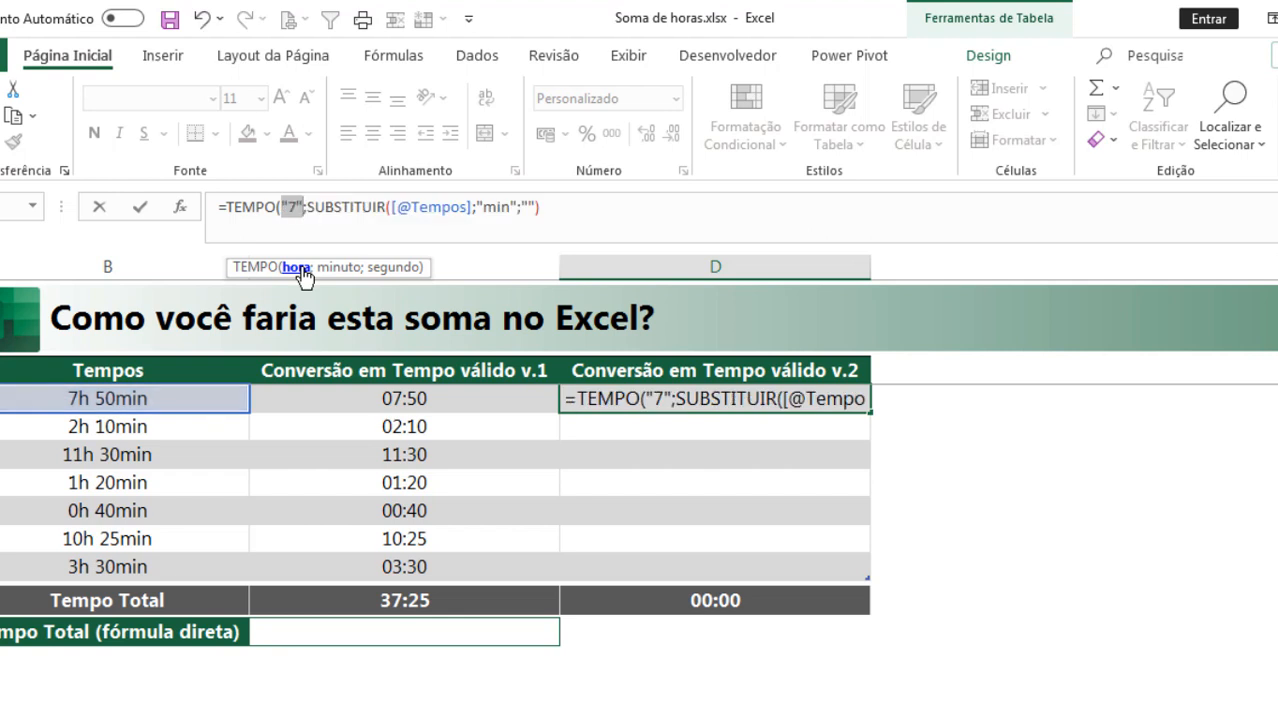
key(ctrl+z)
key(ctrl+c)
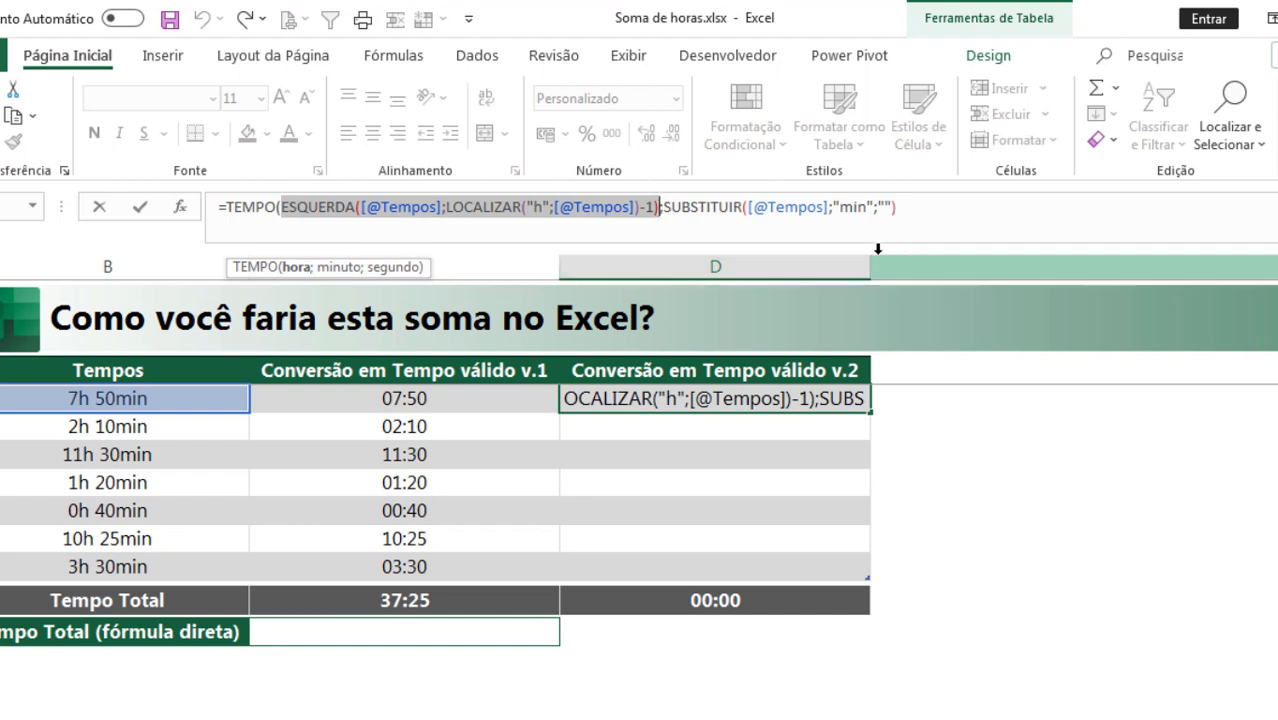
Step: Insert a second SUBSTITUIR around the existing one in the minute argument of D5
click(661, 207)
text(sub)
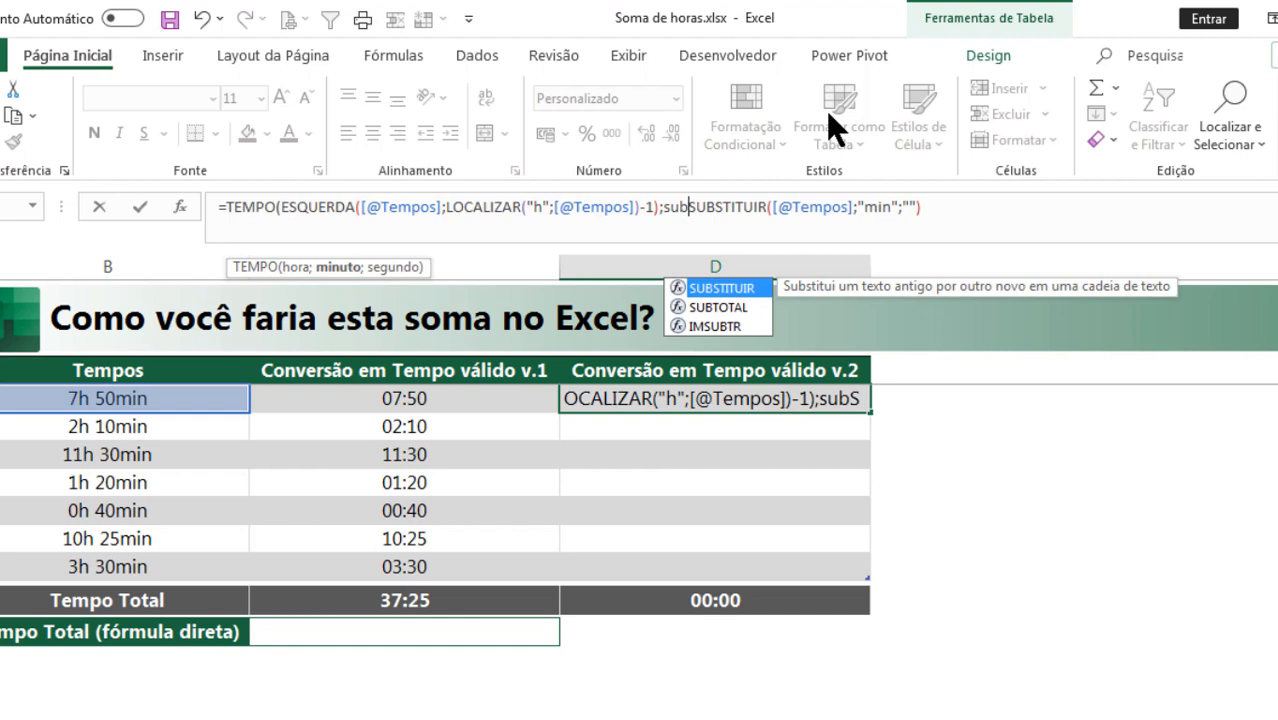
key(Tab)
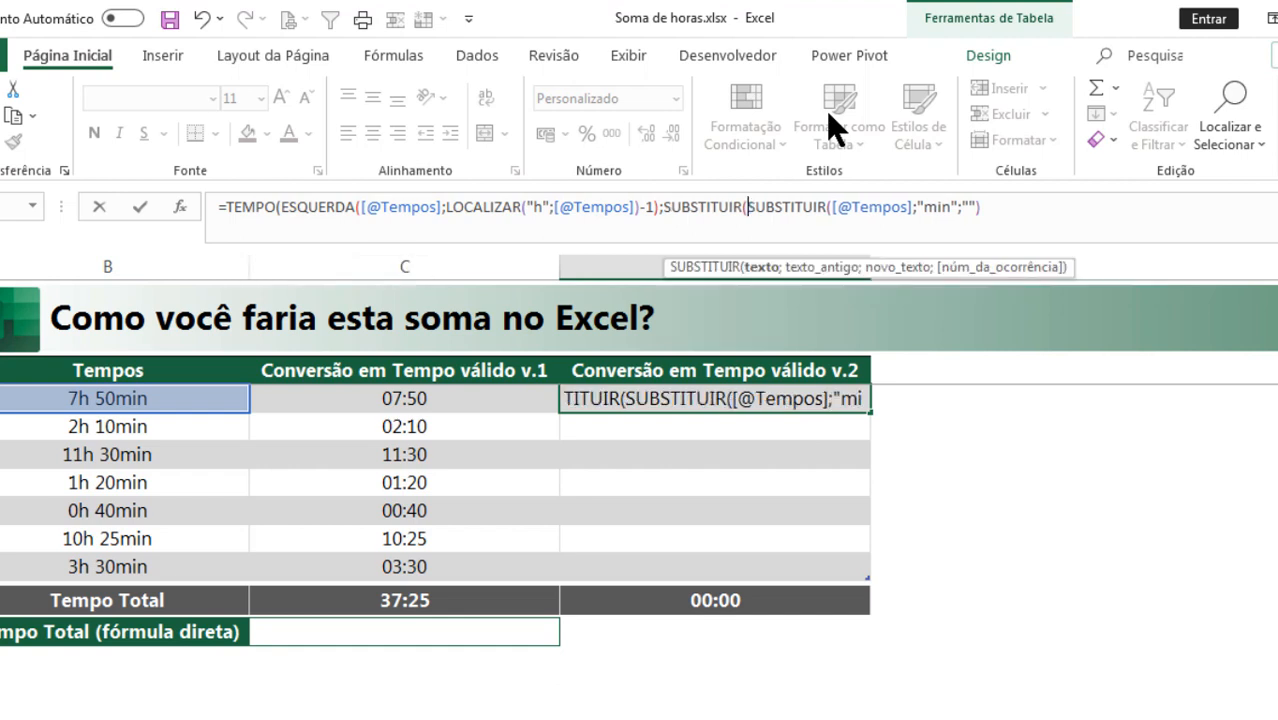
Step: Evaluate the inner SUBSTITUIR expression in place and restore it
drag(993, 205, 750, 206)
key(F9)
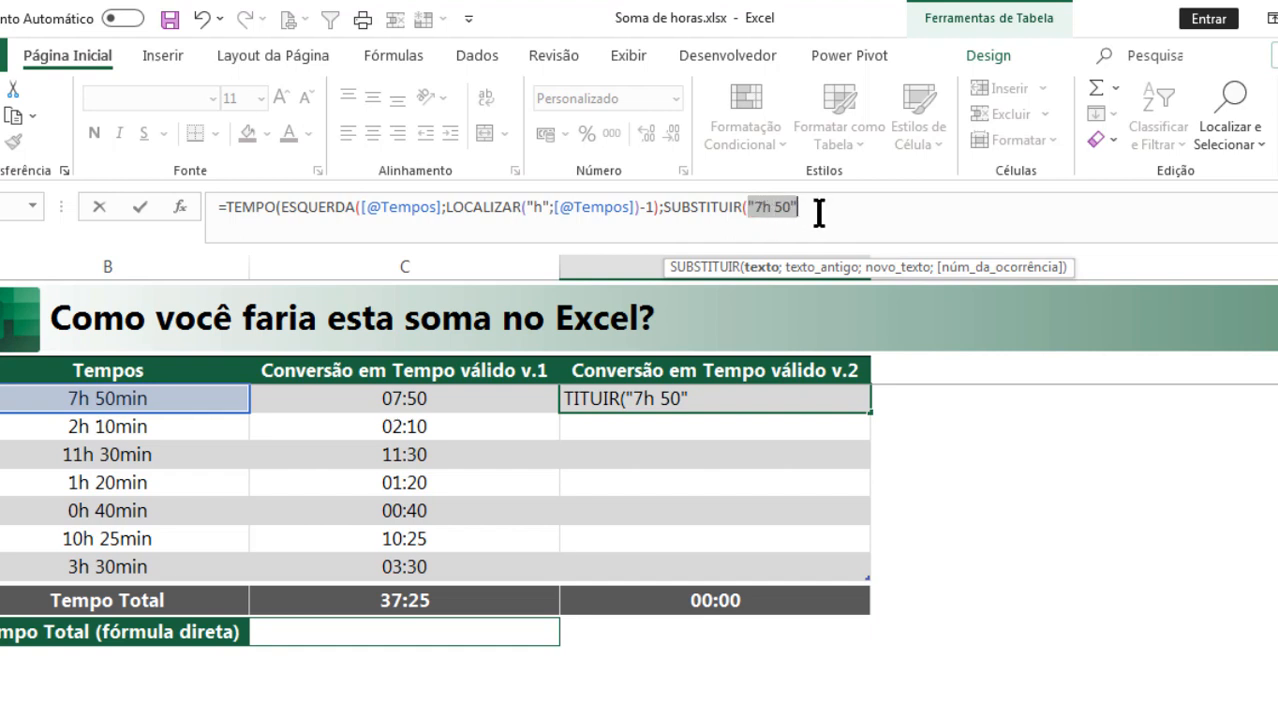
key(ctrl+z)
Step: Complete the outer SUBSTITUIR with the copied ESQUERDA expression joined to "h " as old text and "" as new text
click(1022, 222)
text(;)
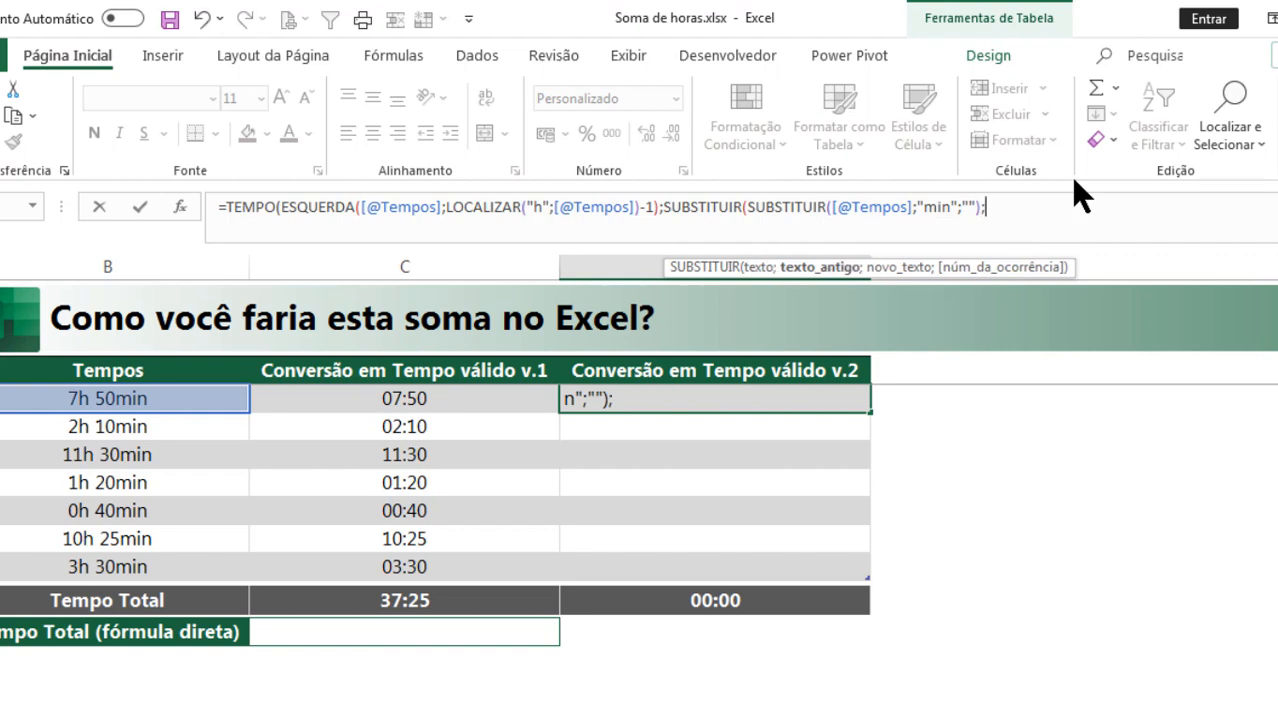
key(ctrl+v)
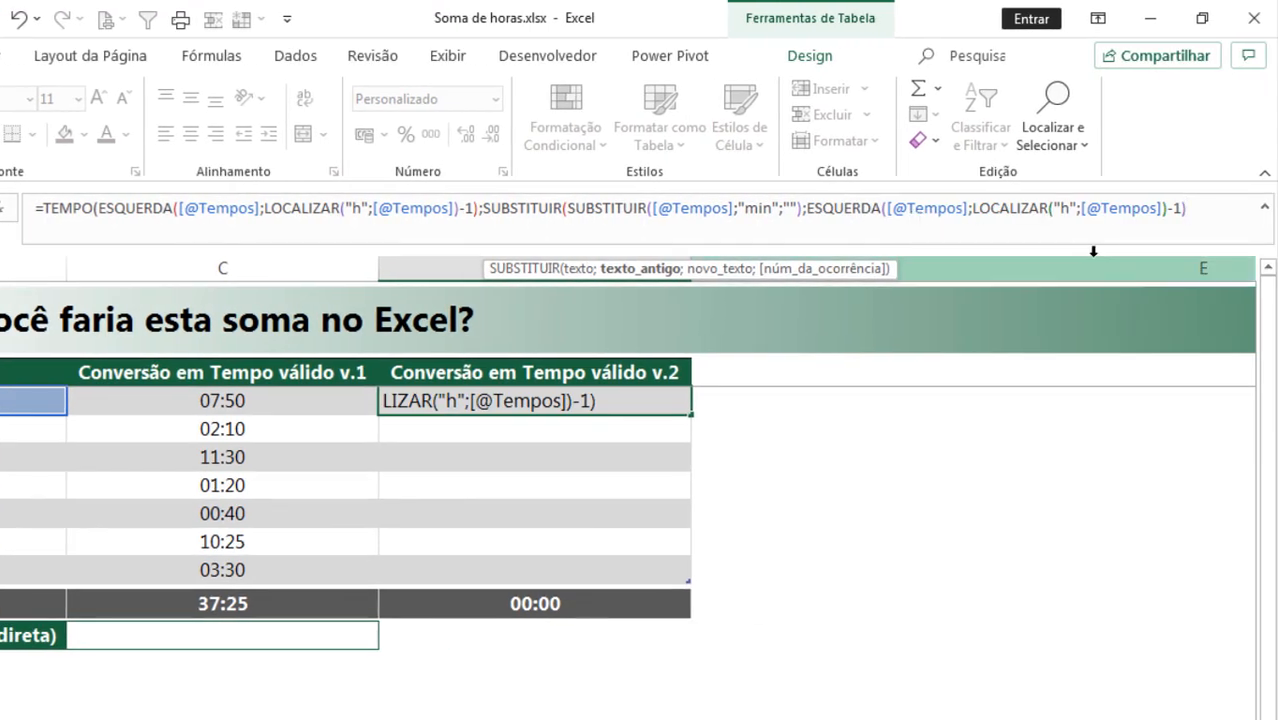
text(&"h)
text(;"")
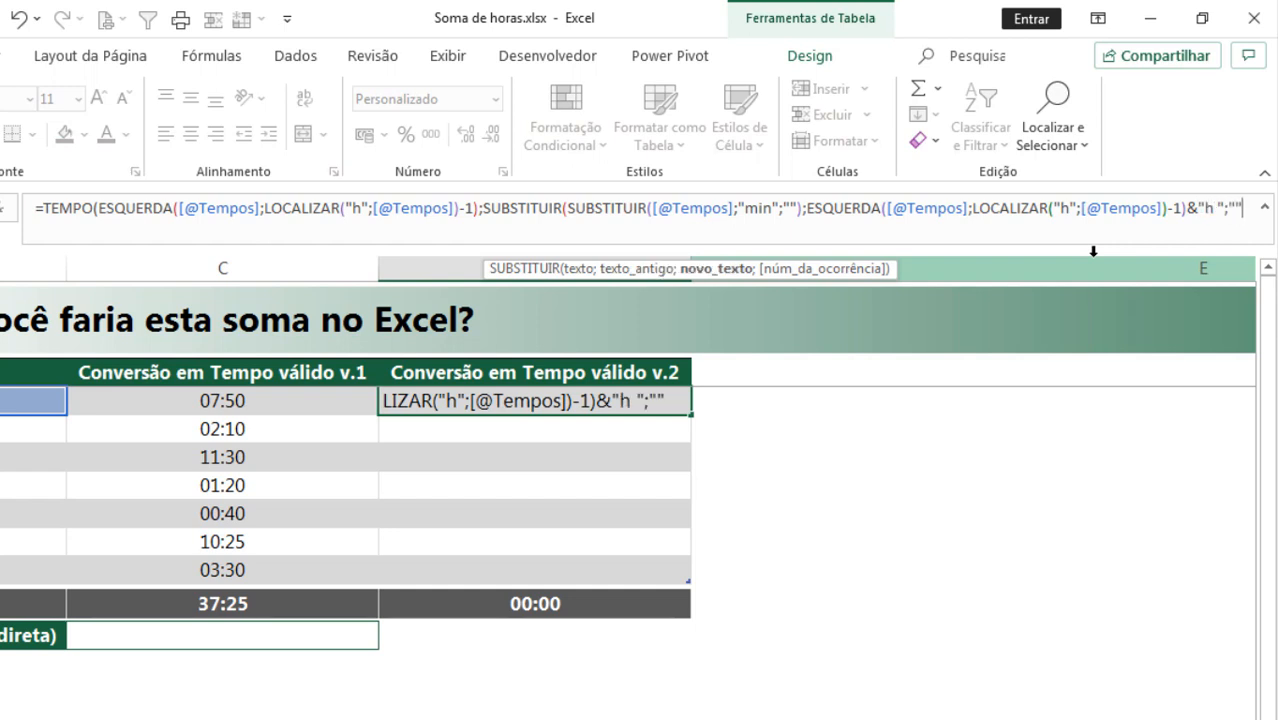
text())
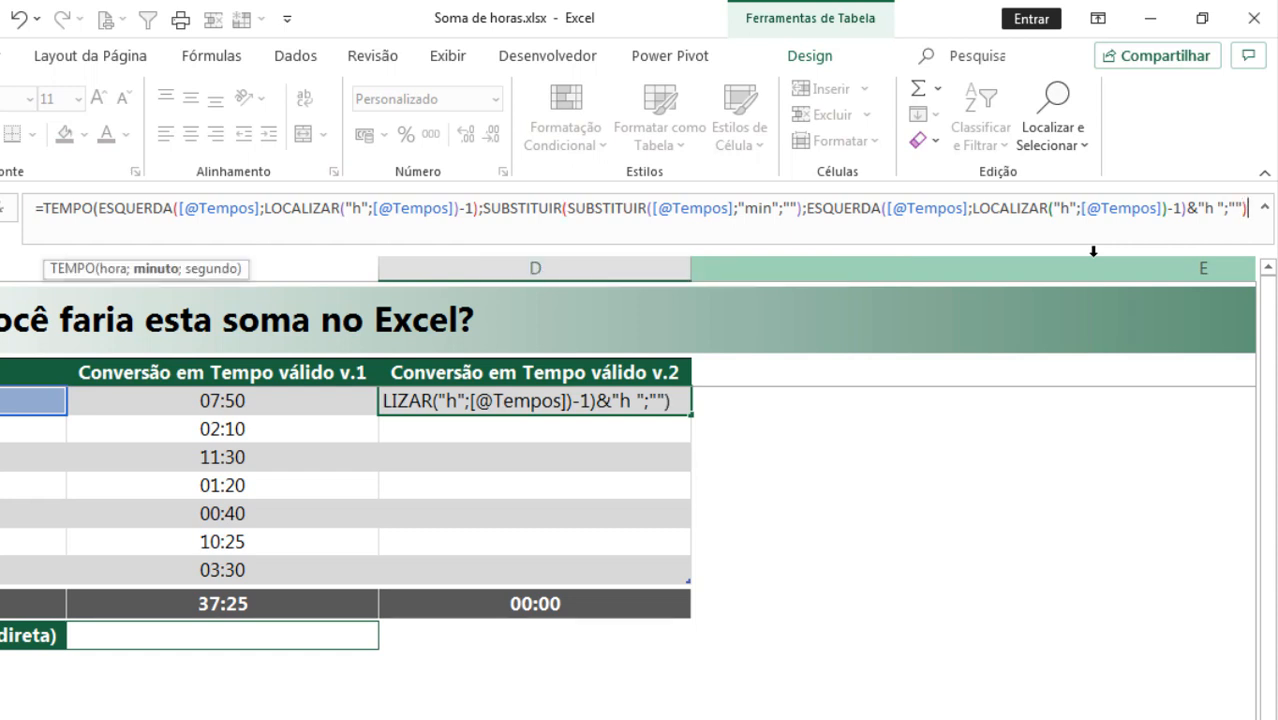
Step: Enlarge the formula bar, evaluate the whole minute argument of TEMPO in place, and restore it
drag(508, 248, 508, 296)
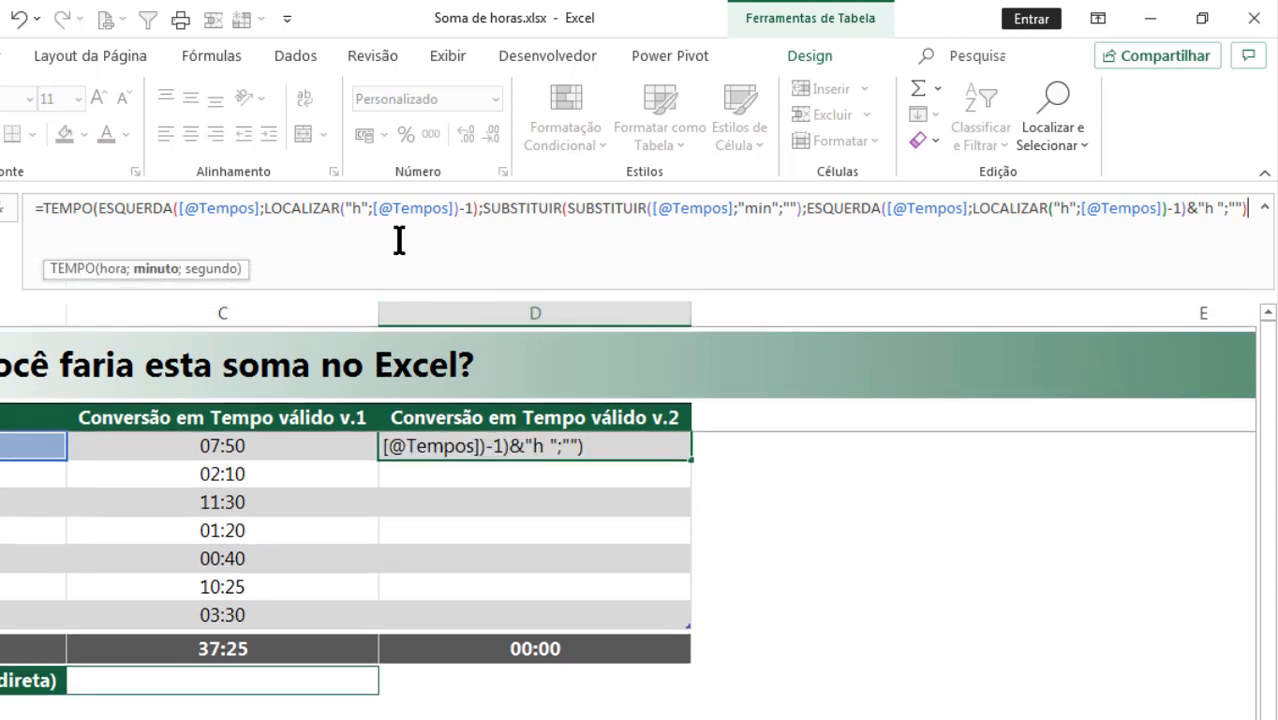
click(157, 270)
text("50")
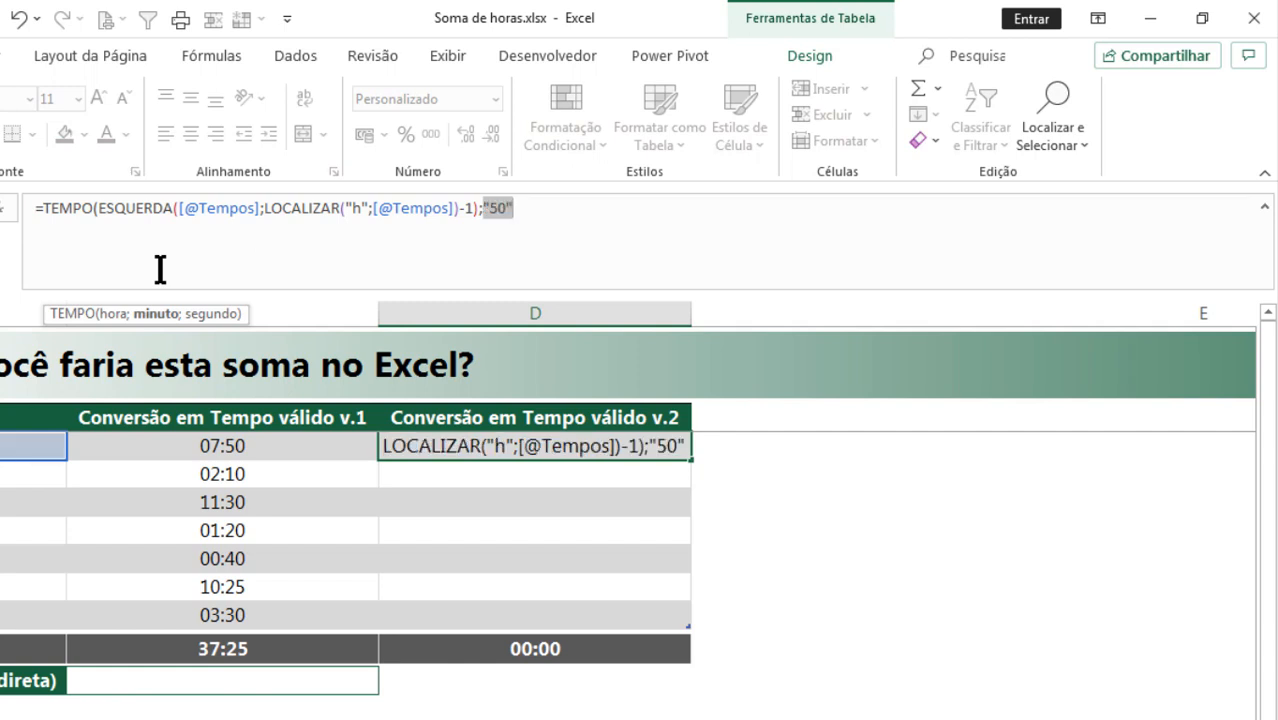
key(ctrl+z)
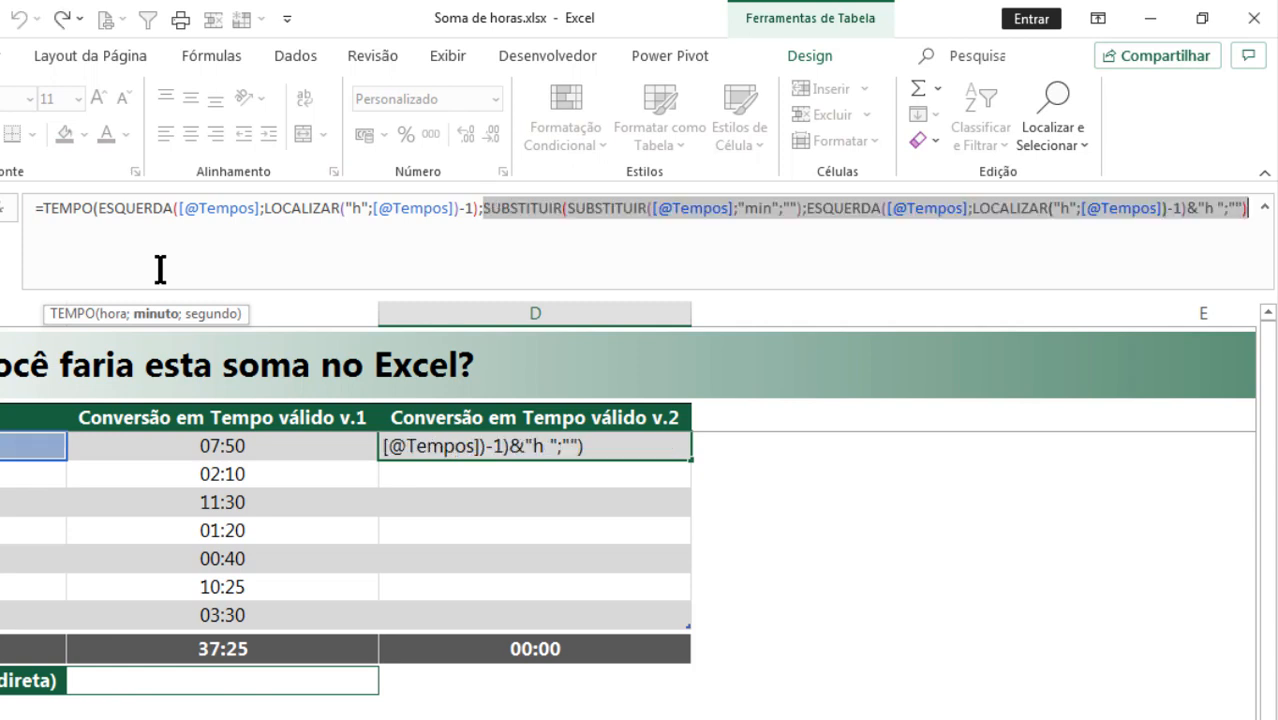
Step: Review the inner SUBSTITUIR's "min" argument, evaluate the second ESQUERDA expression in place, and restore it
click(670, 252)
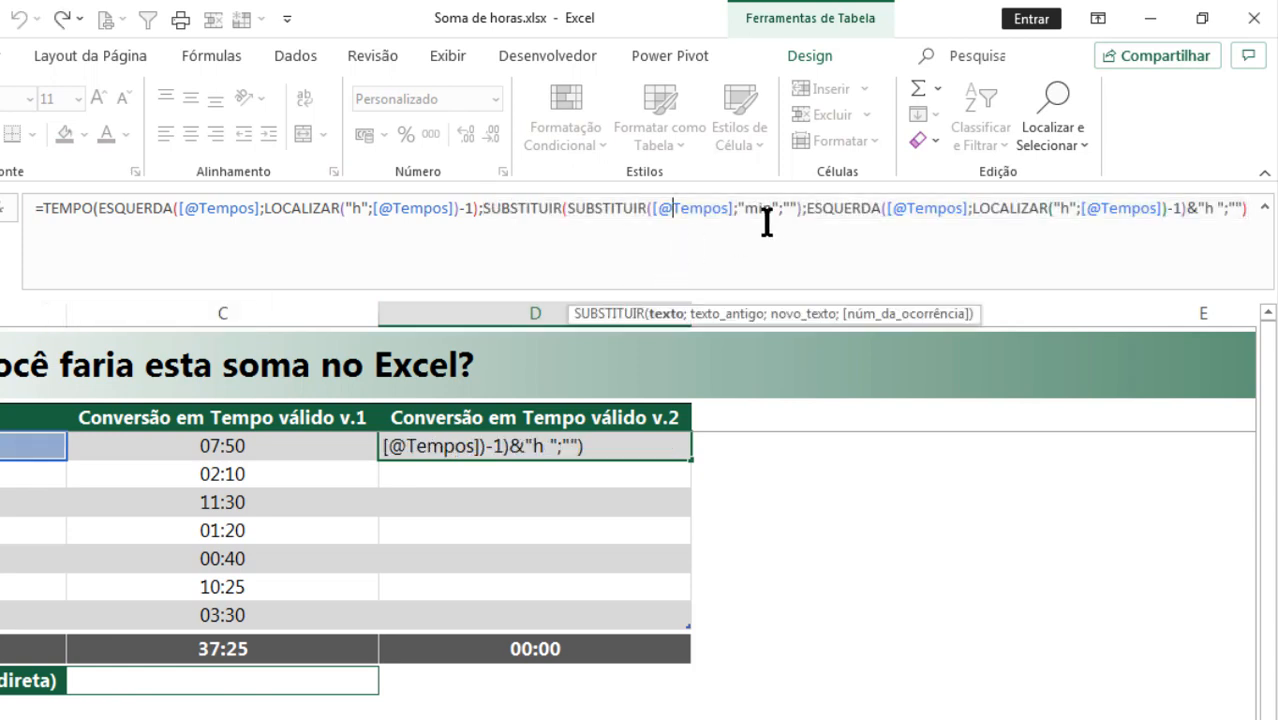
drag(746, 208, 773, 208)
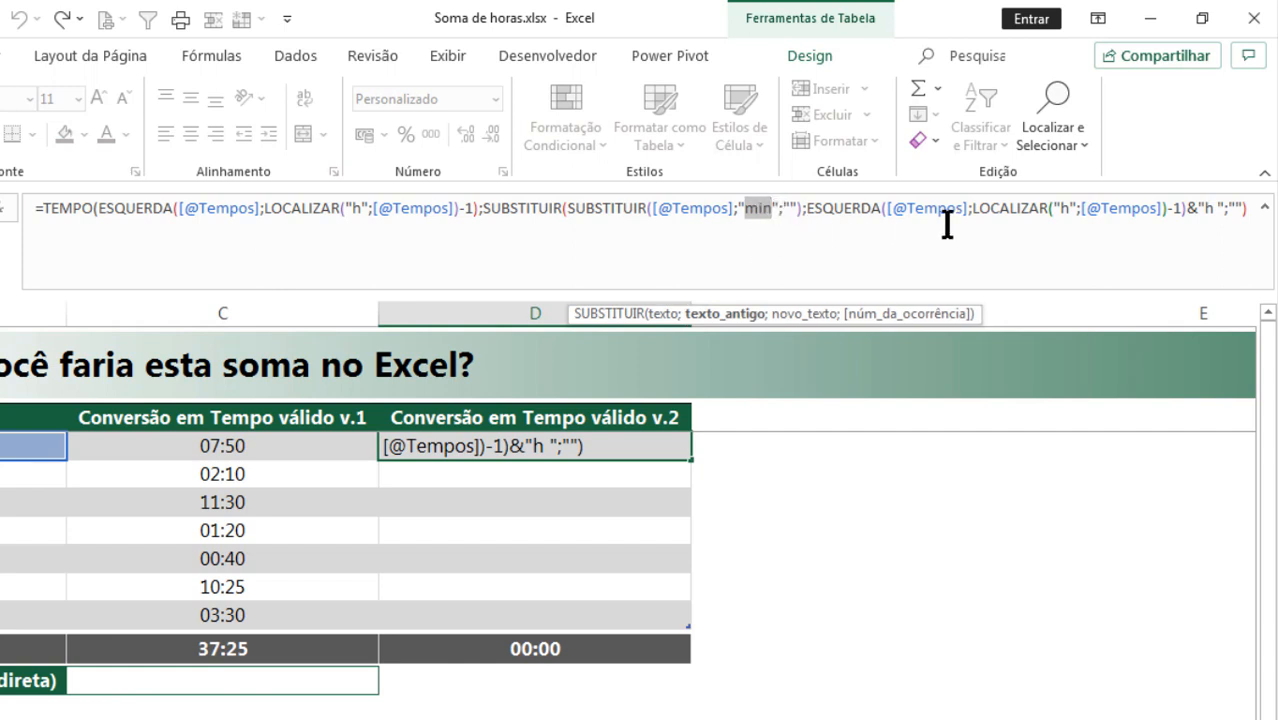
drag(807, 208, 1185, 215)
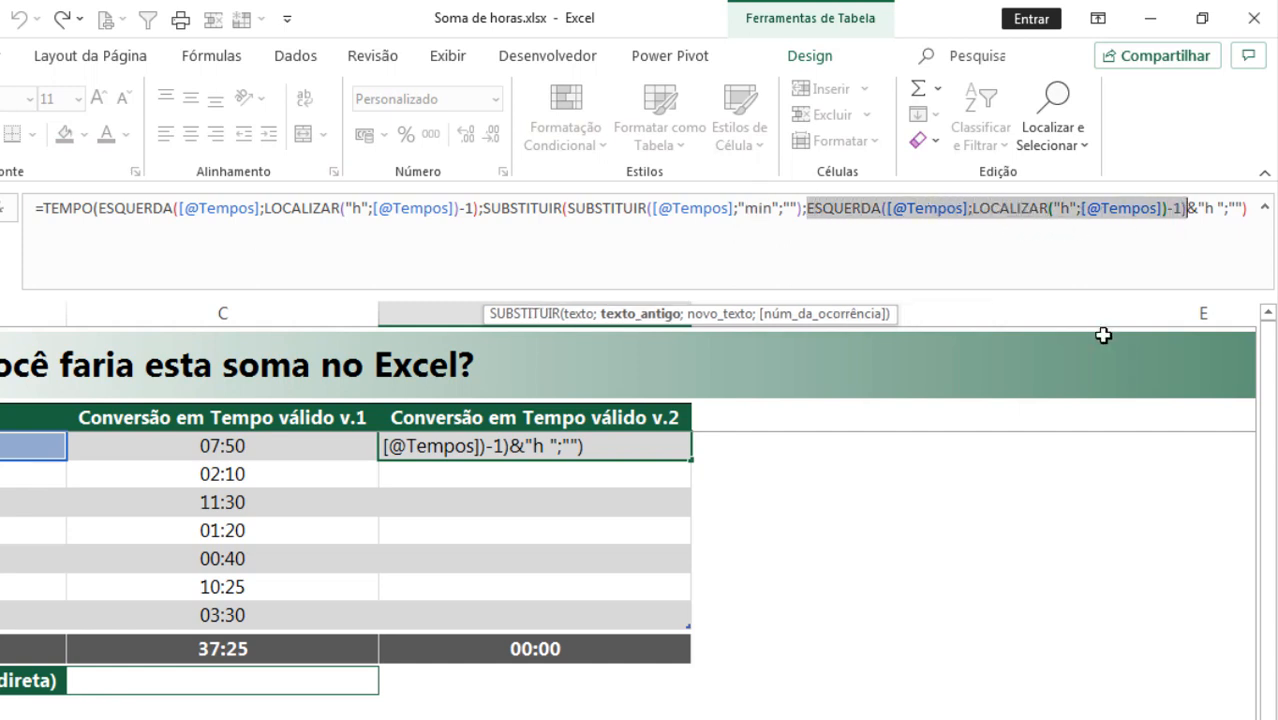
text("7")
key(ctrl+z)
Step: Evaluate the ESQUERDA expression together with &"h ", examine both texts being replaced, and restore the expression
drag(807, 208, 1225, 208)
key(F9)
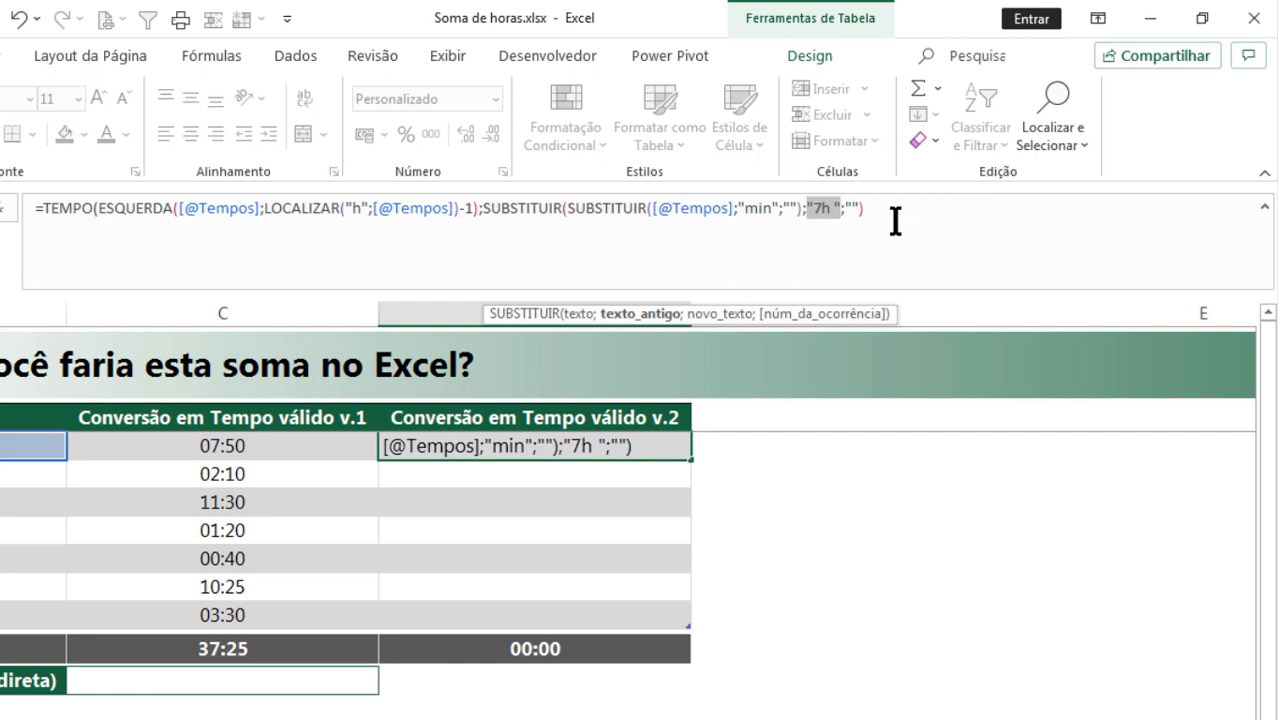
click(816, 208)
drag(819, 207, 836, 208)
drag(745, 208, 776, 214)
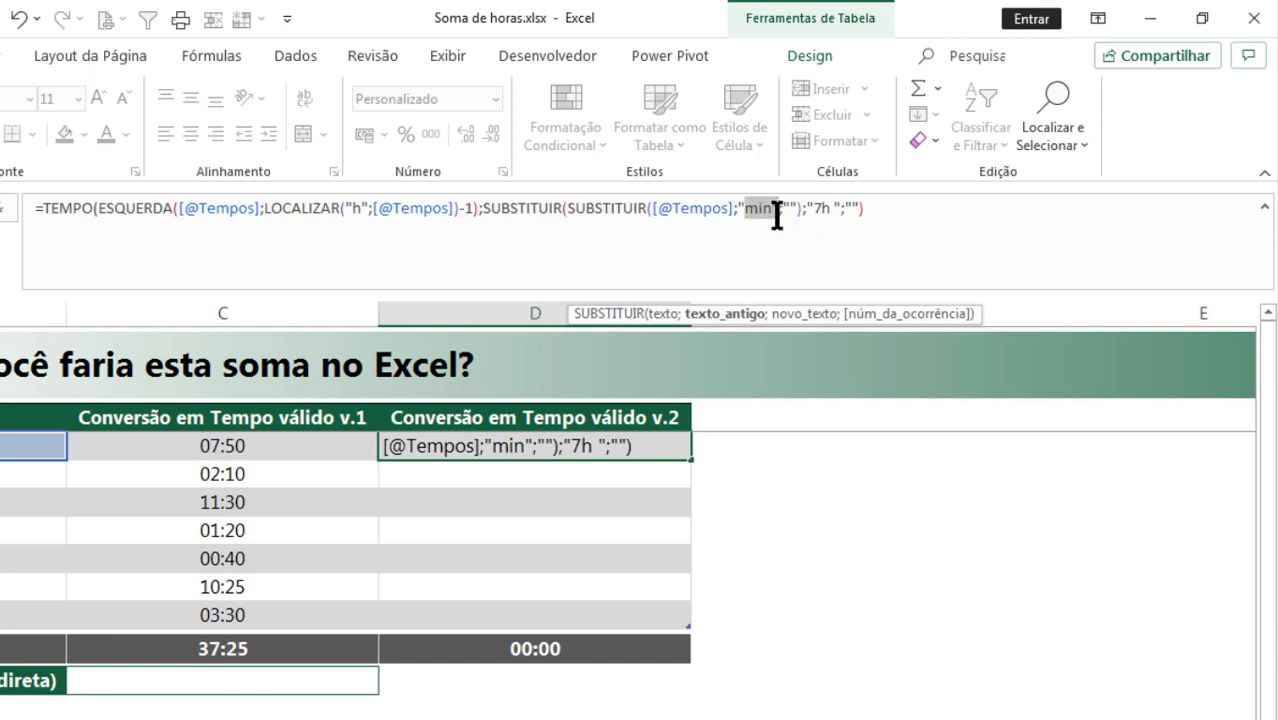
key(ctrl+z)
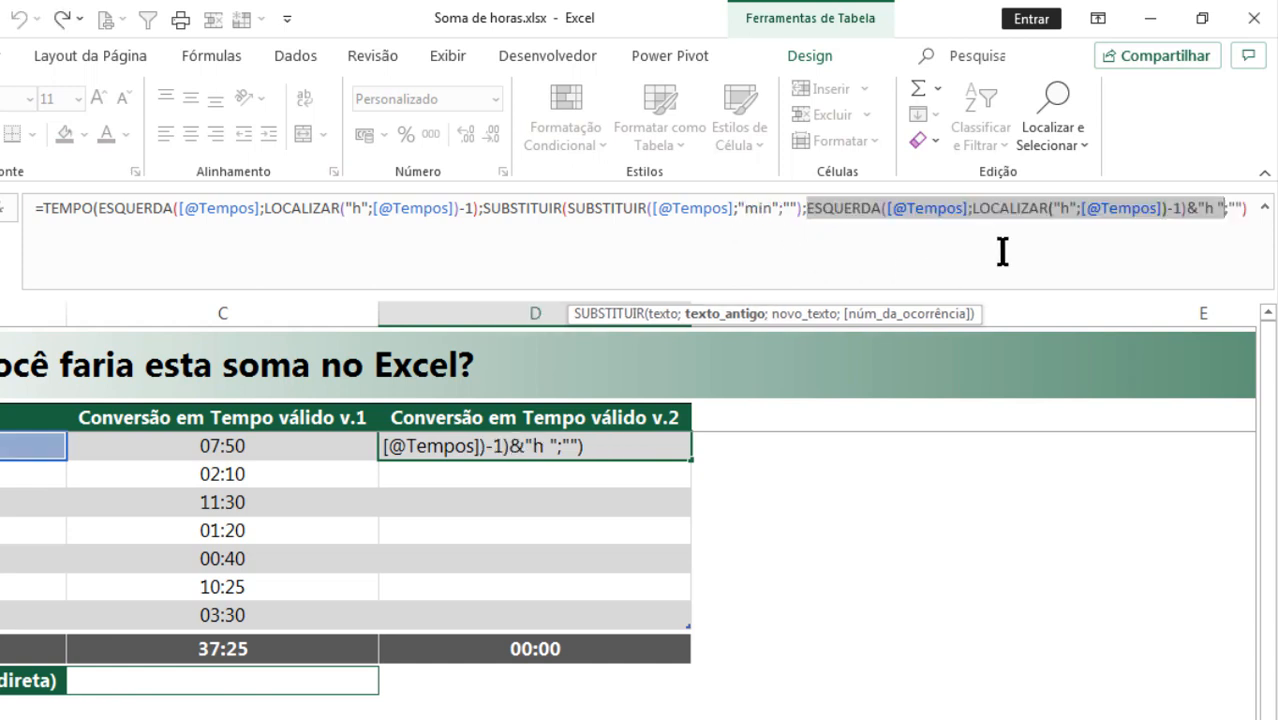
Step: Set the seconds argument of TEMPO to 0, close the formula, and commit it to the table column
click(1250, 208)
text(;)
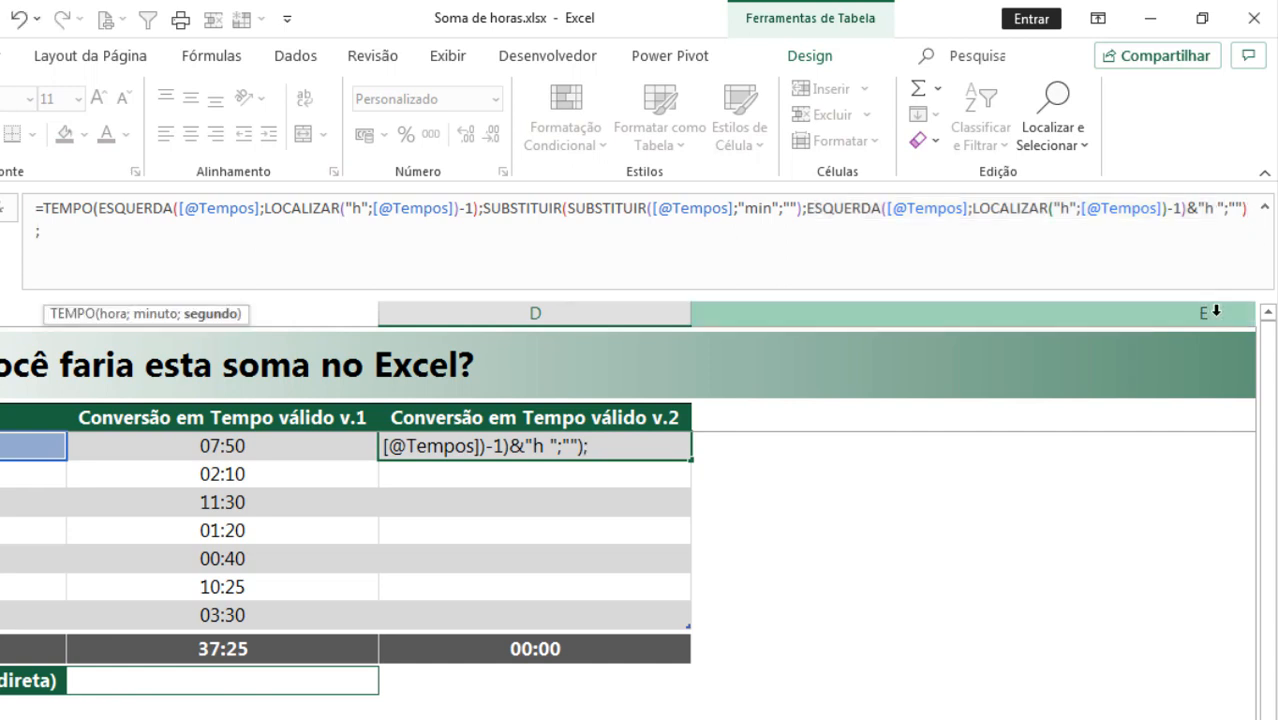
text(0))
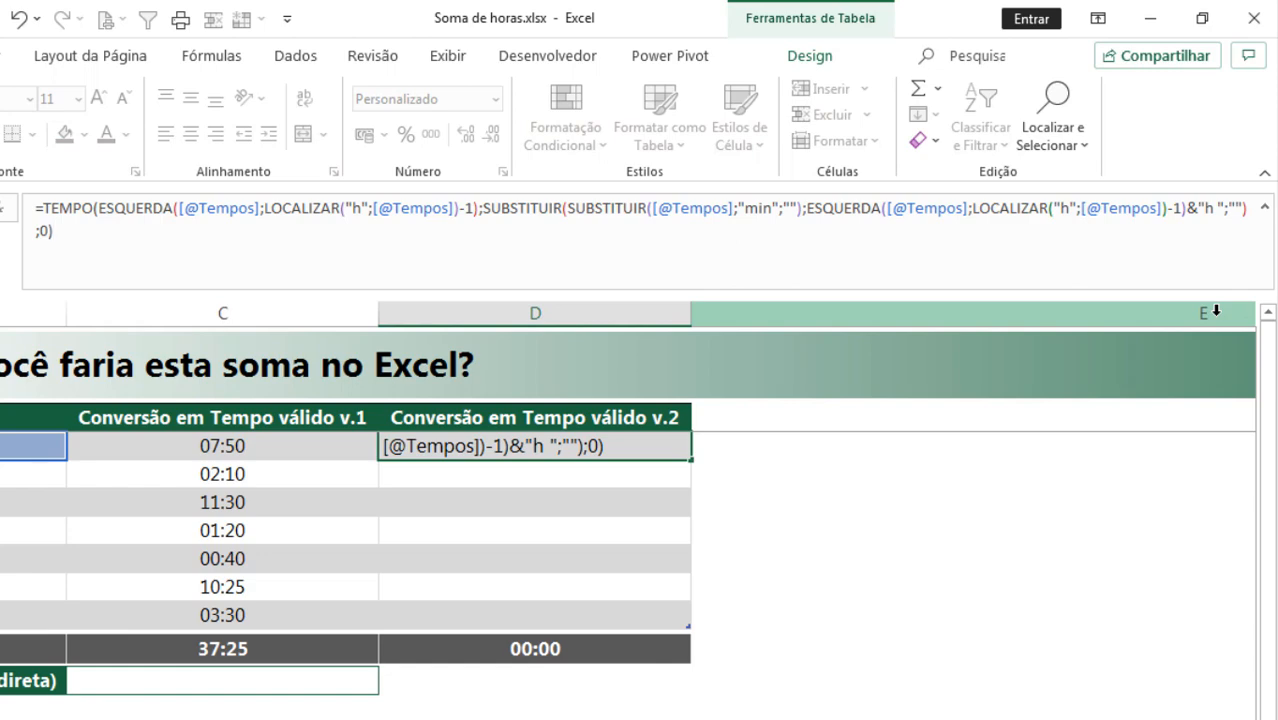
key(Return)
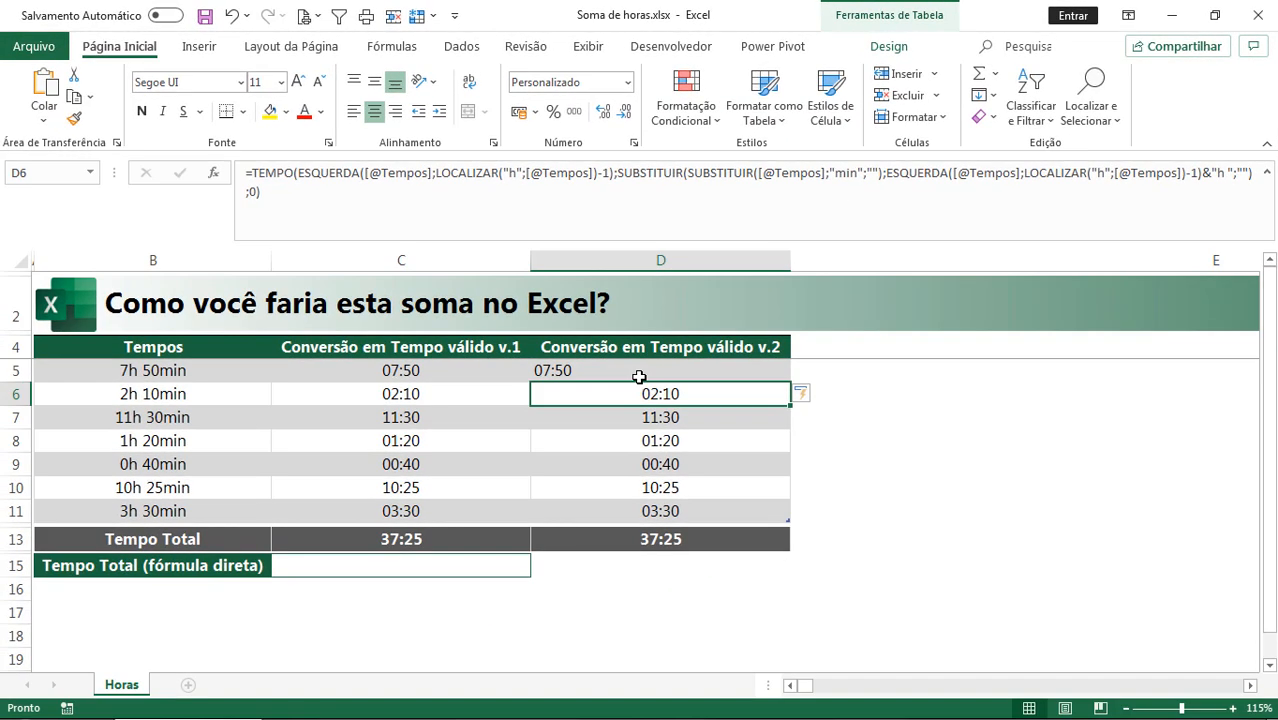
Step: Center-align D5 and select C5:D5 to compare the two conversions
key(Up)
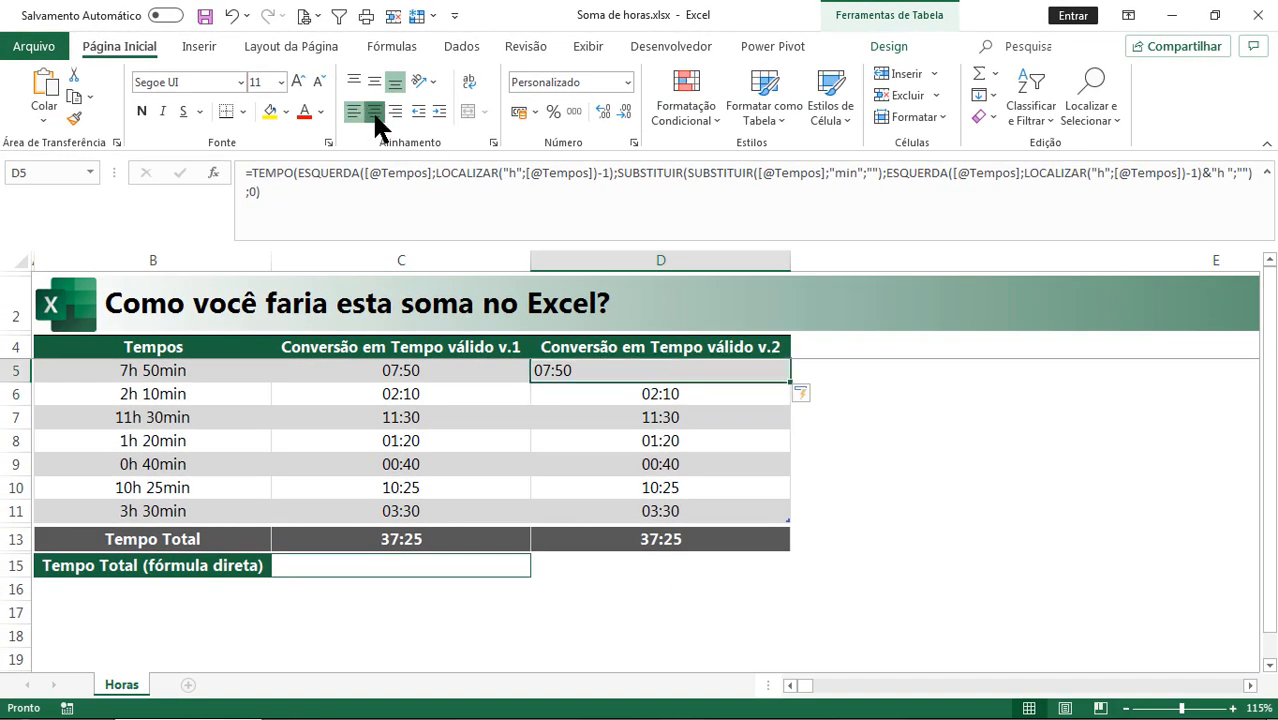
click(374, 111)
drag(535, 371, 562, 374)
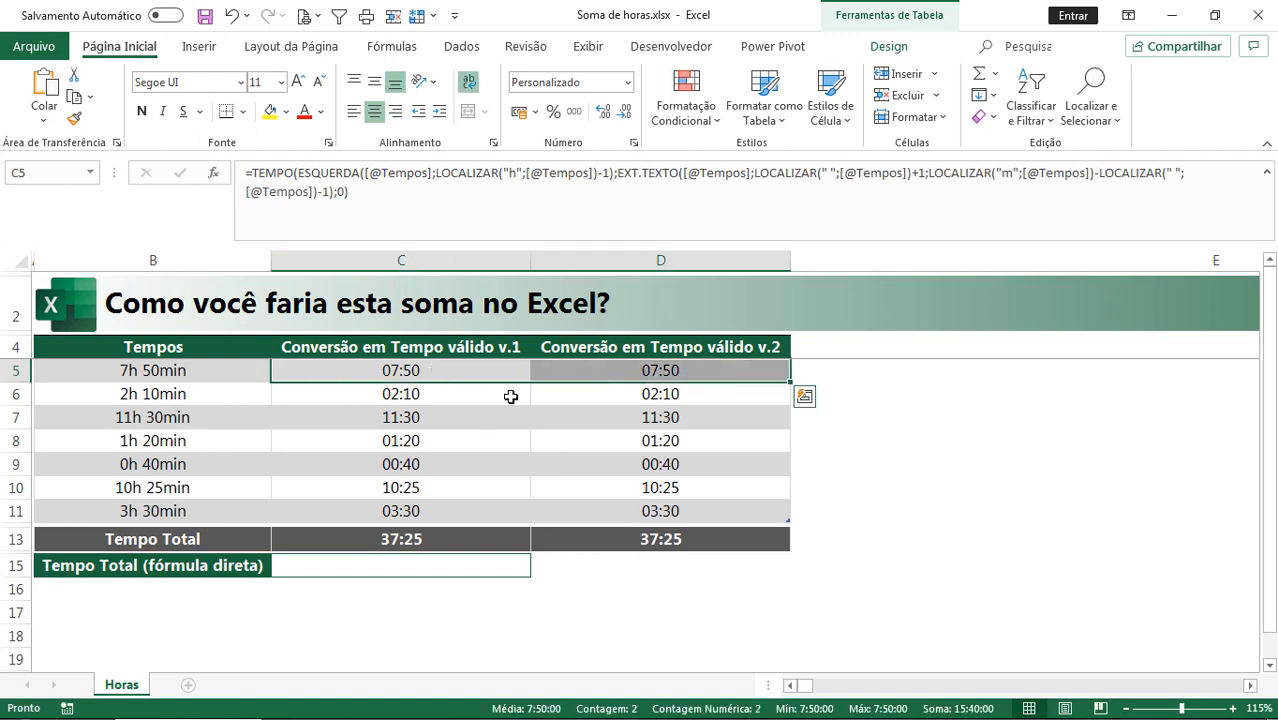
Step: Check the v.2 total formula in D13 and compare the conversion formulas in C5 and D5
drag(443, 398, 590, 400)
click(629, 540)
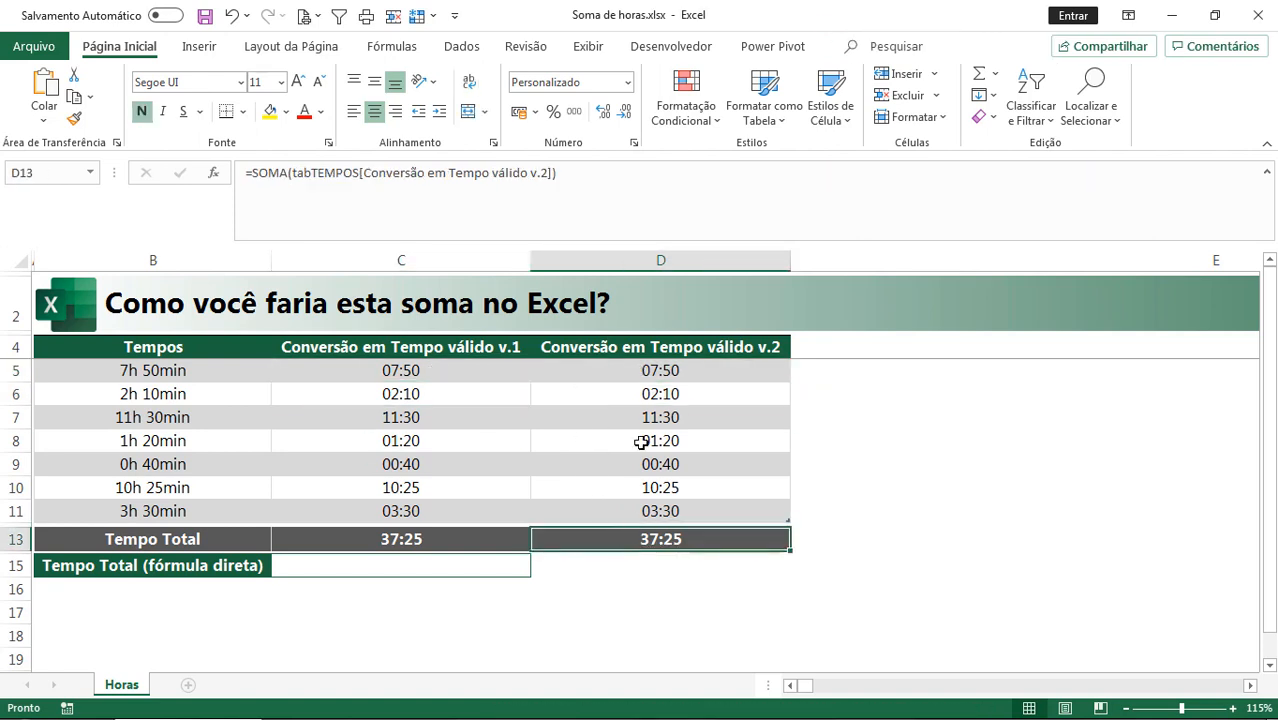
drag(591, 241, 593, 194)
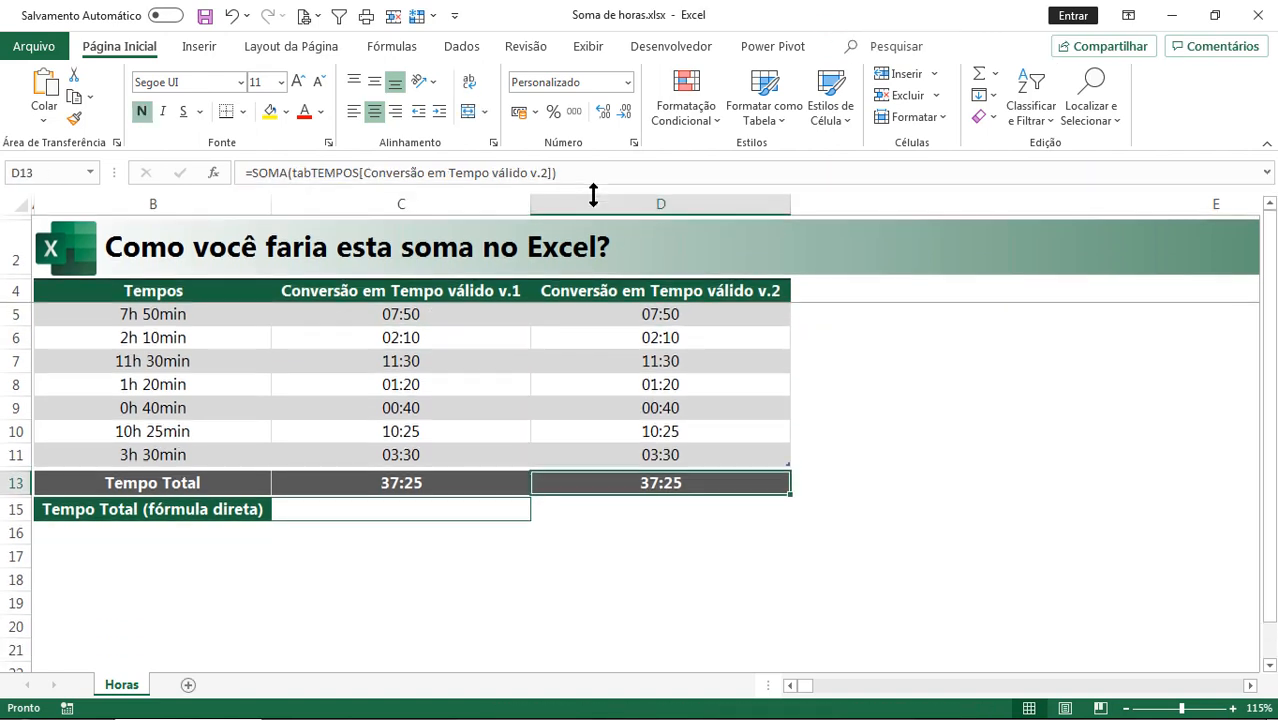
click(466, 510)
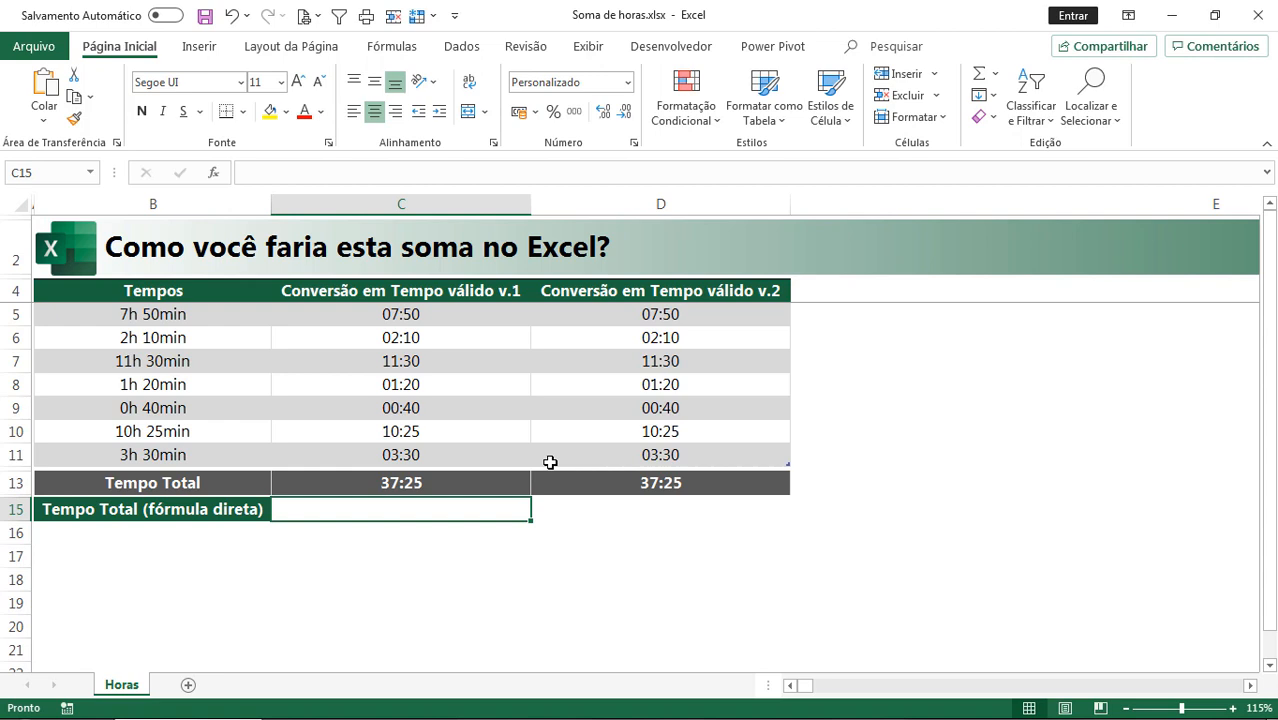
click(443, 314)
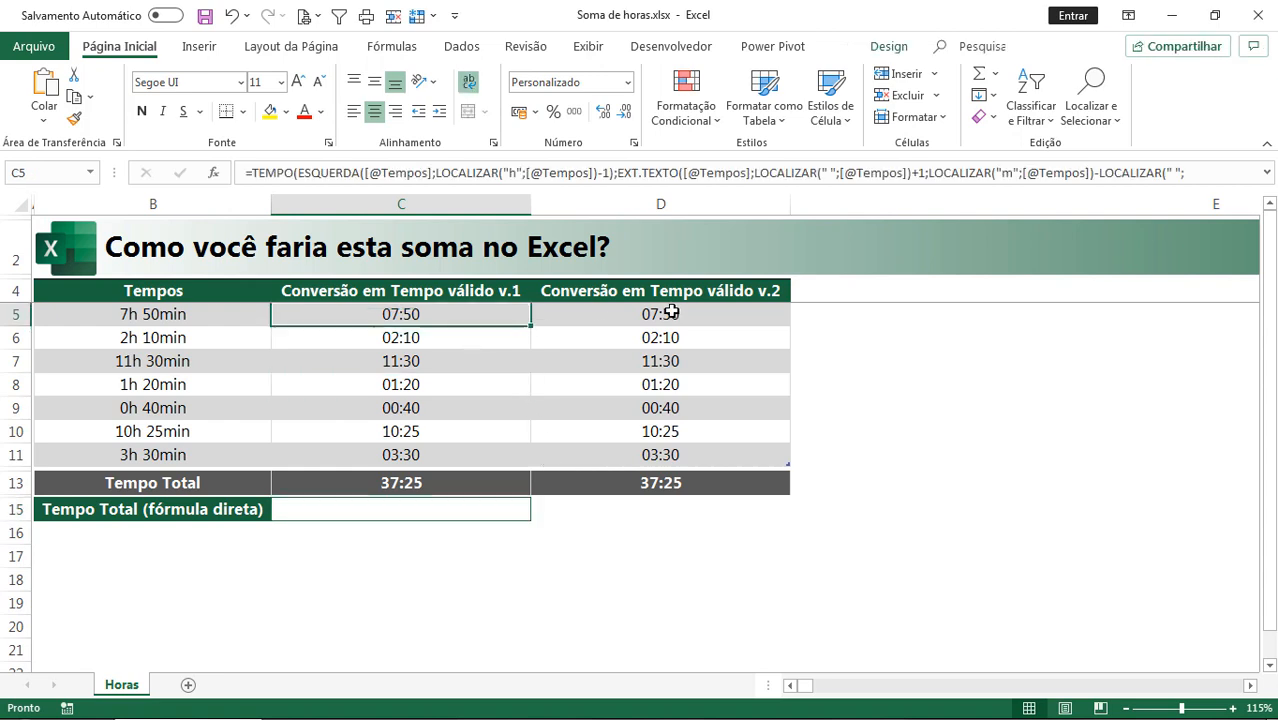
click(675, 317)
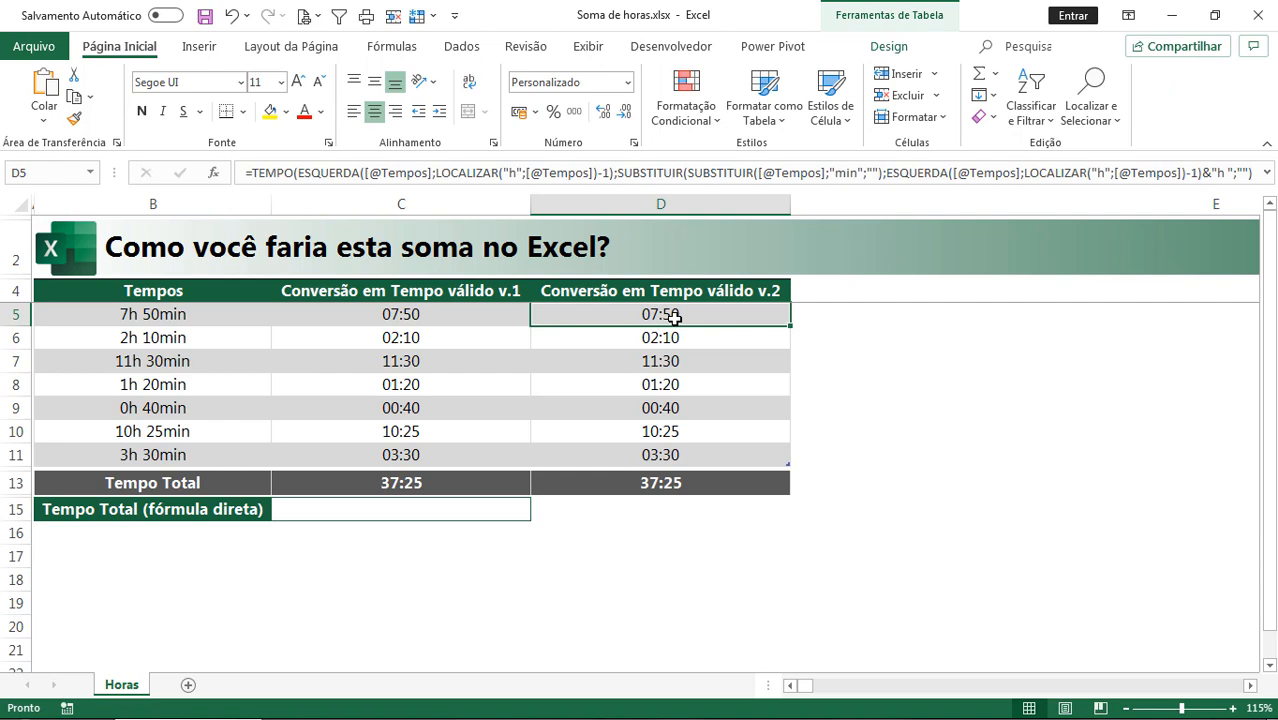
click(448, 513)
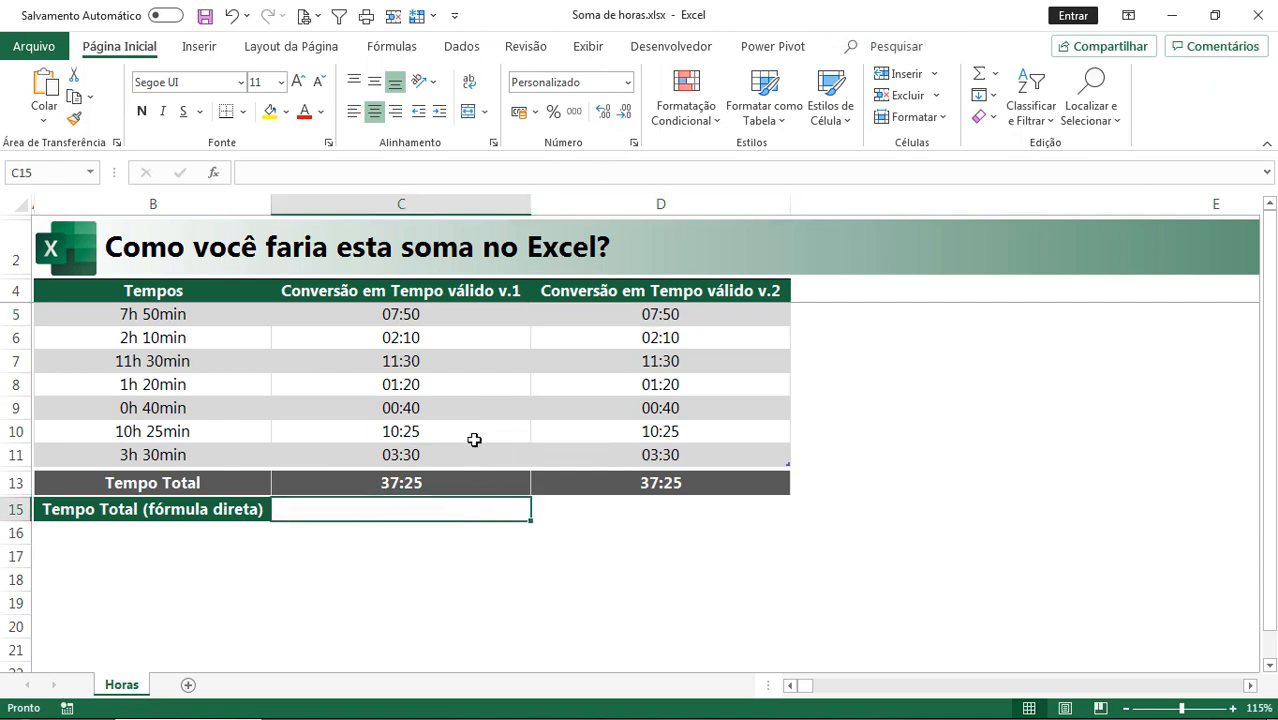
click(468, 318)
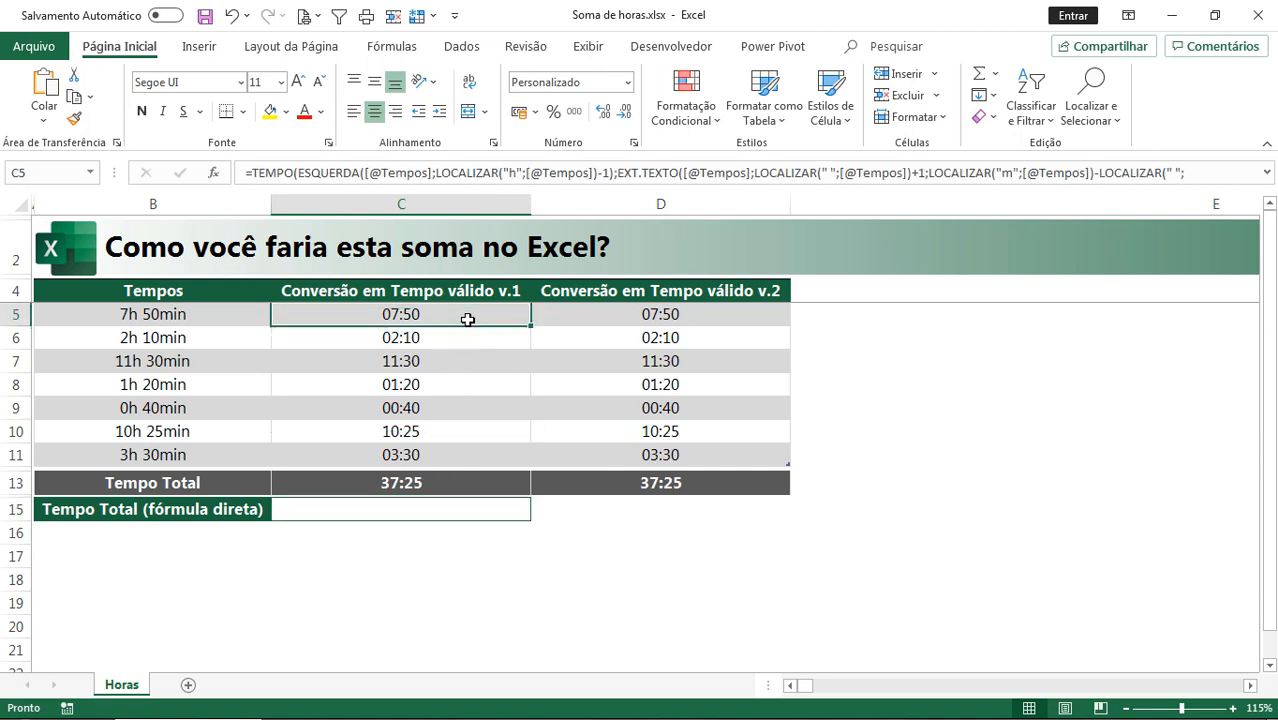
drag(539, 198, 519, 252)
drag(436, 200, 222, 148)
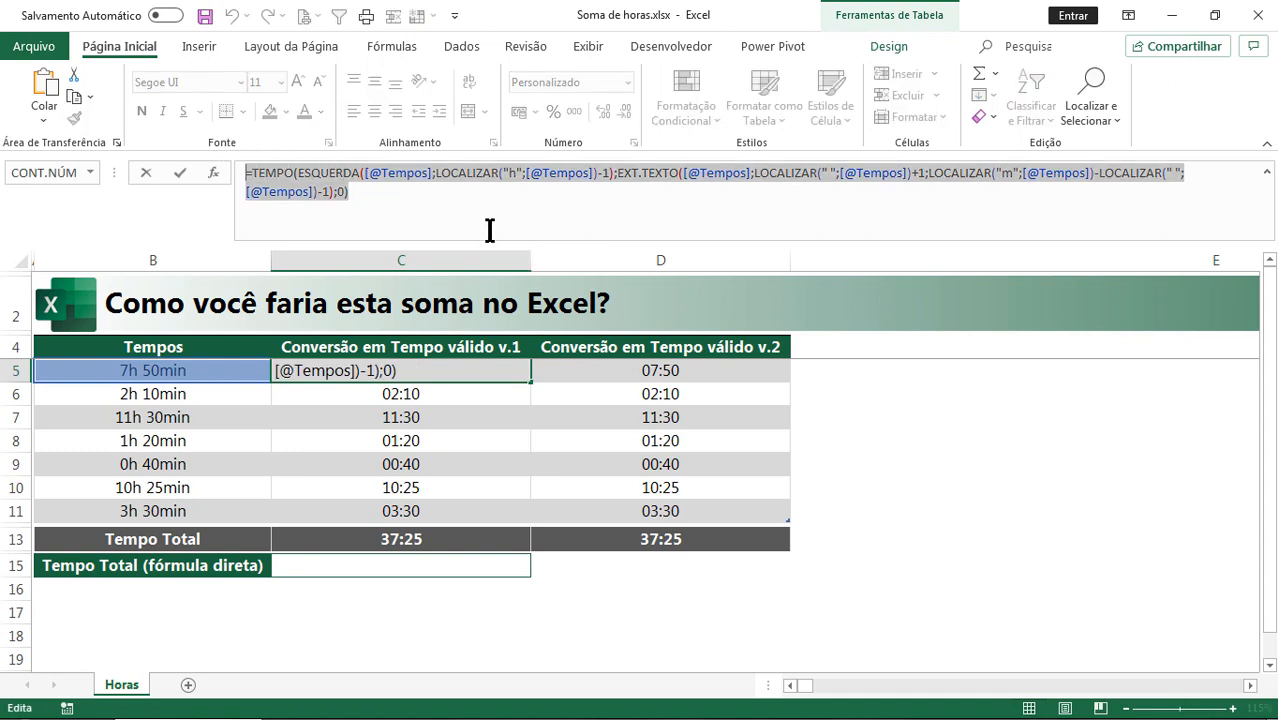
click(368, 175)
drag(371, 182, 422, 178)
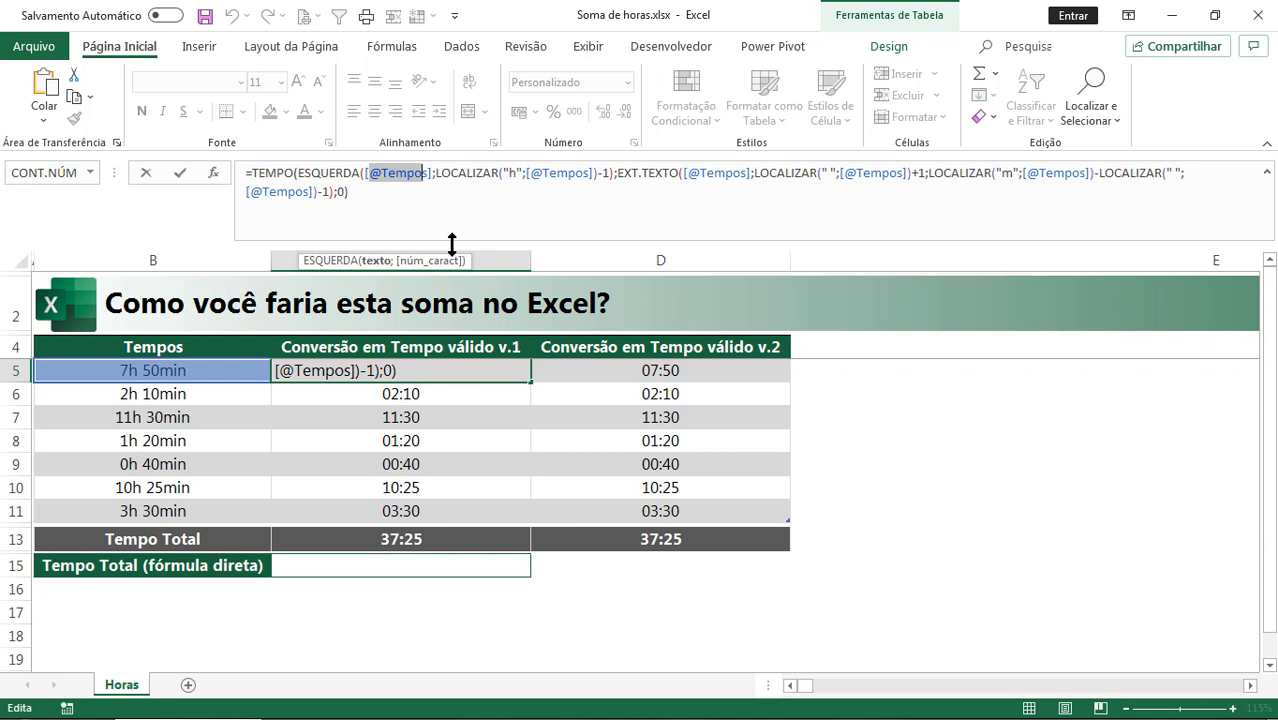
key(Escape)
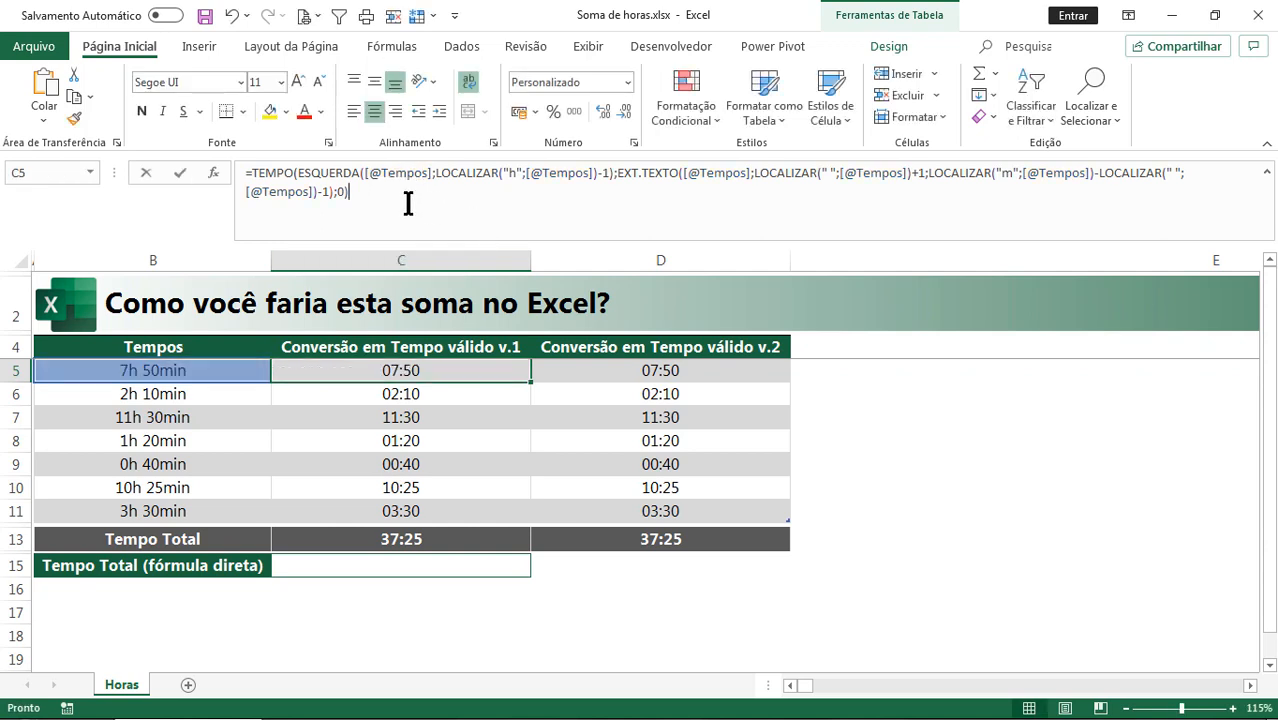
Step: Copy the formula text from C5 and paste it into C15 for the direct total
drag(408, 205, 134, 137)
key(ctrl+c)
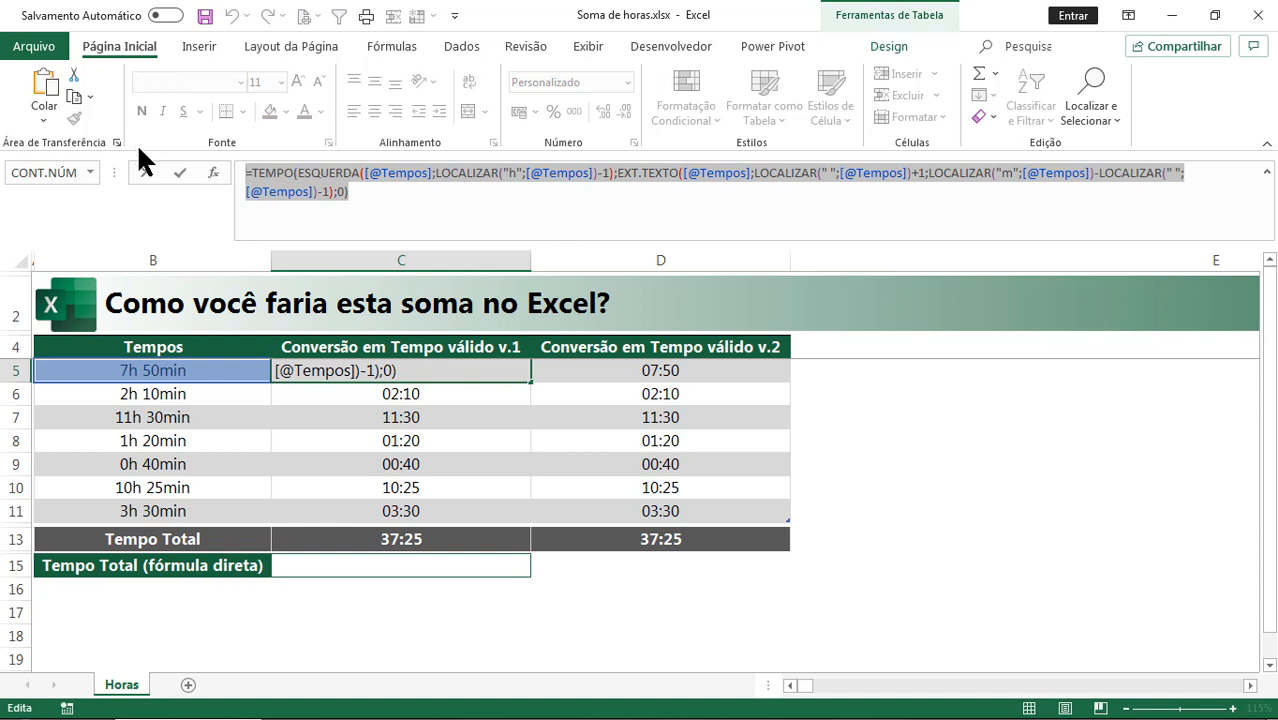
click(452, 564)
click(403, 186)
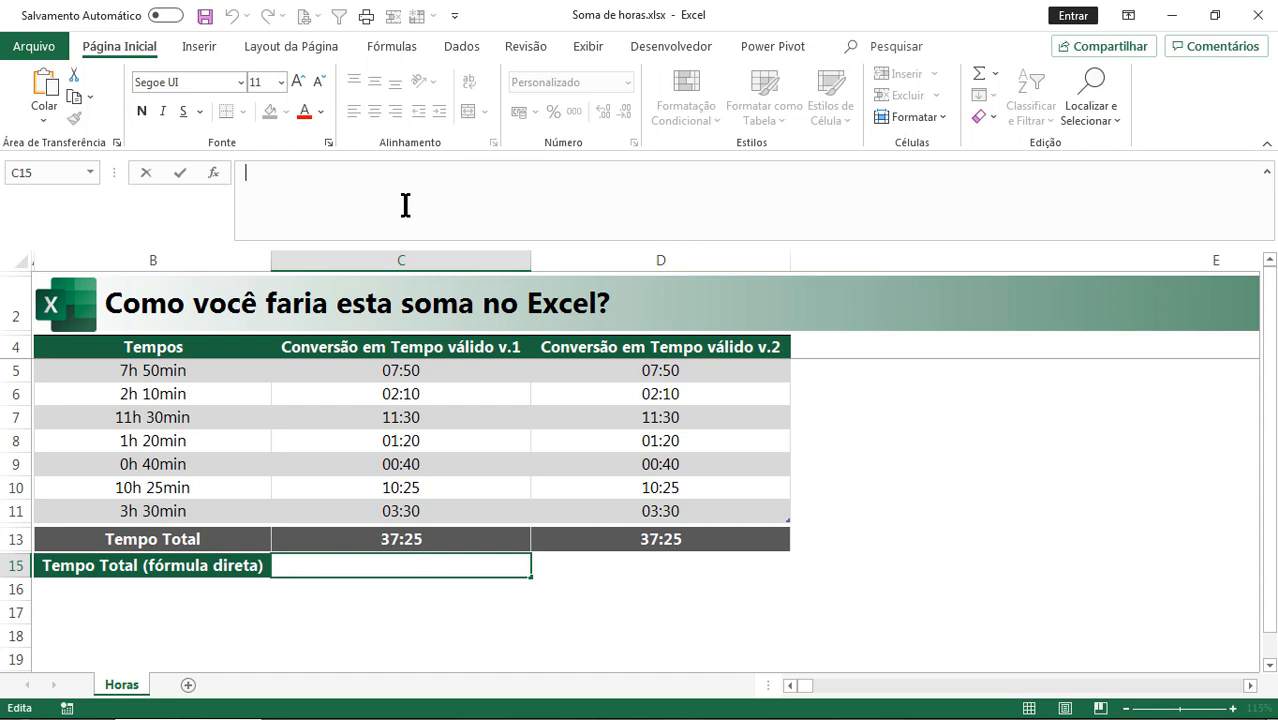
key(ctrl+v)
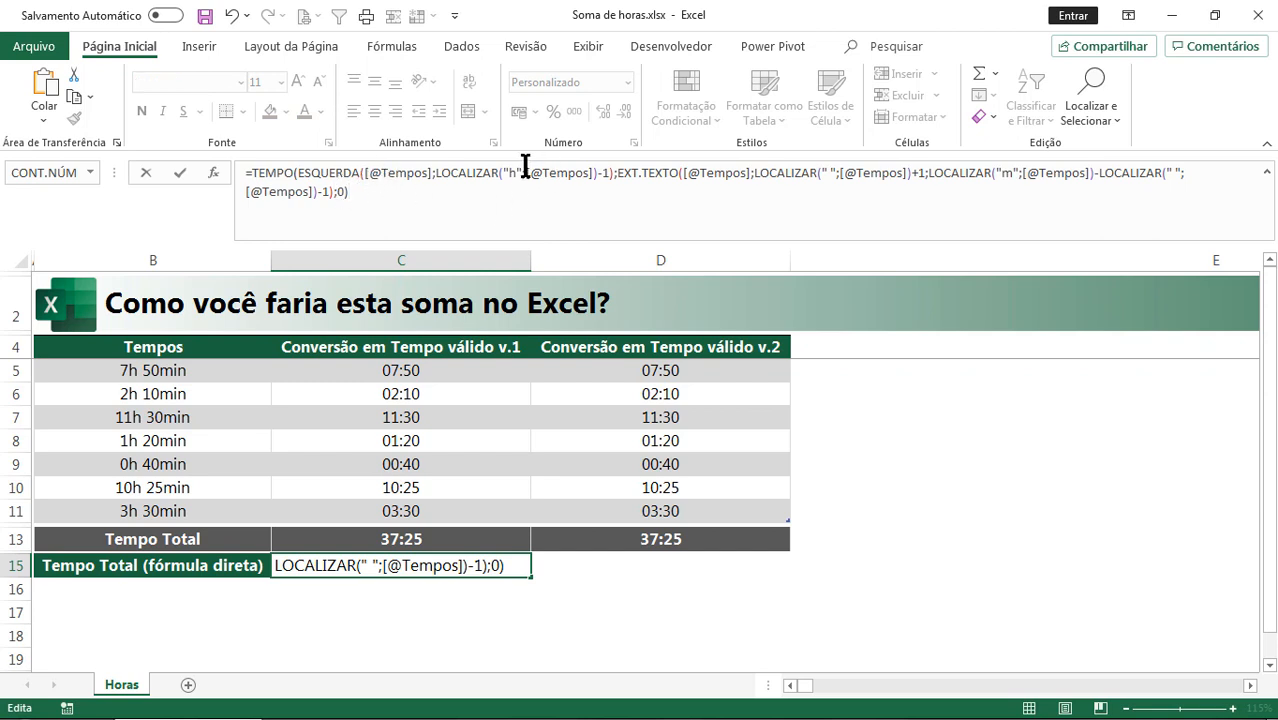
drag(527, 172, 593, 172)
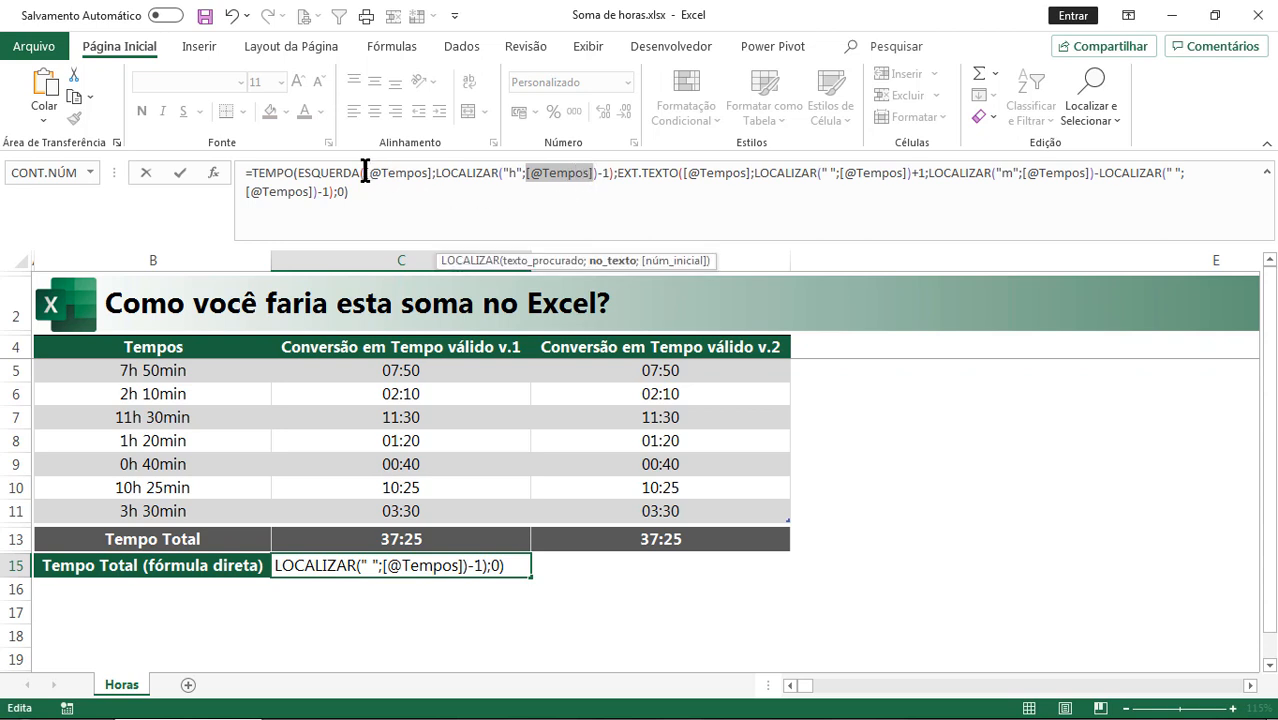
drag(364, 173, 433, 176)
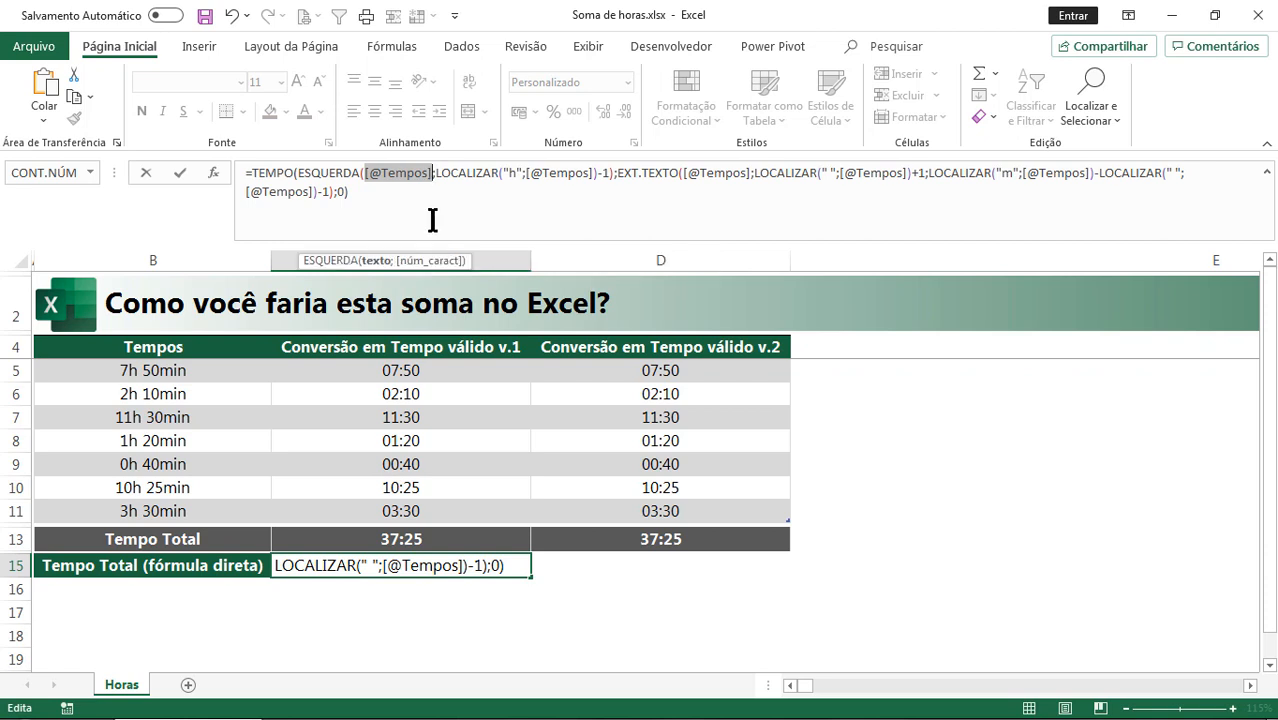
key(Delete)
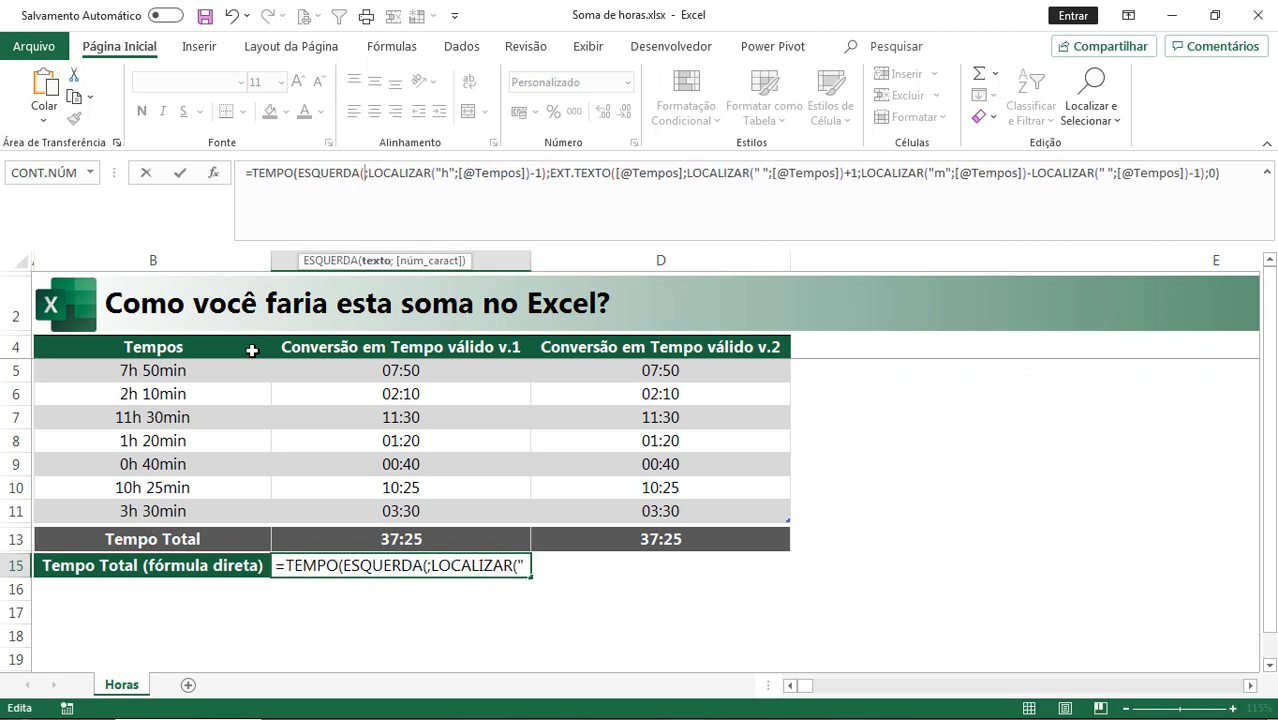
click(190, 423)
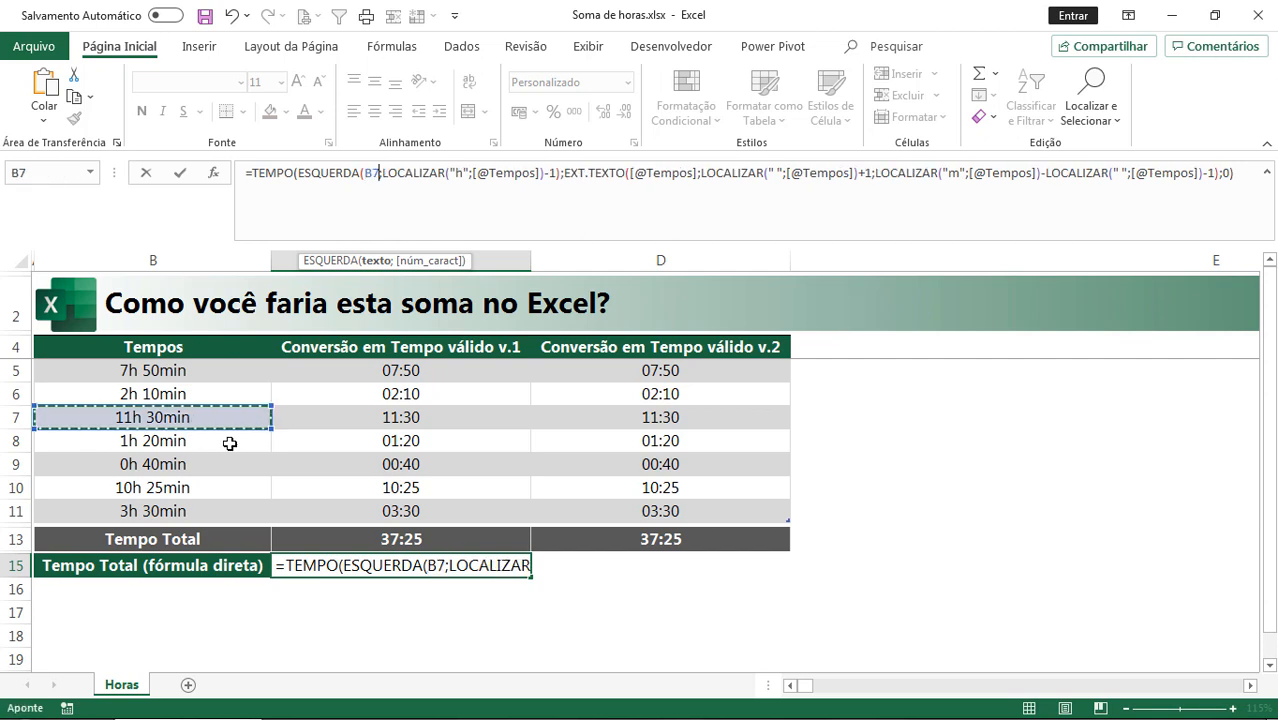
key(ctrl+space)
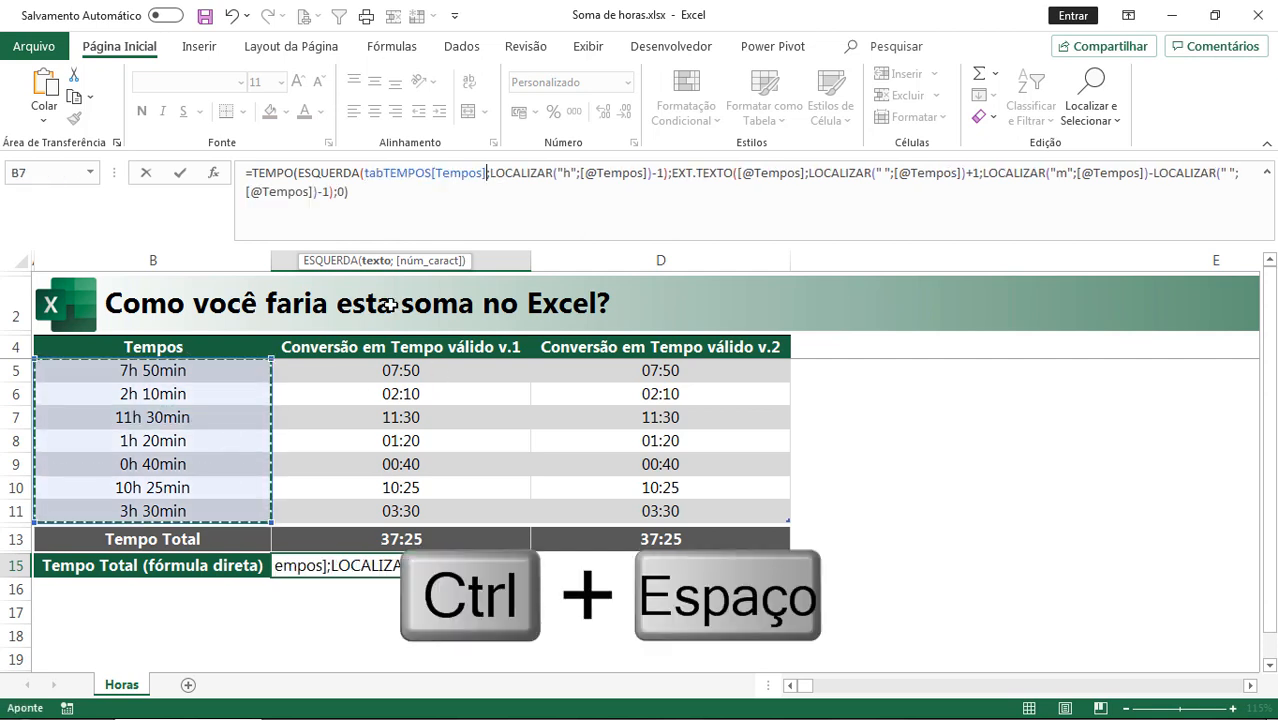
drag(365, 172, 487, 176)
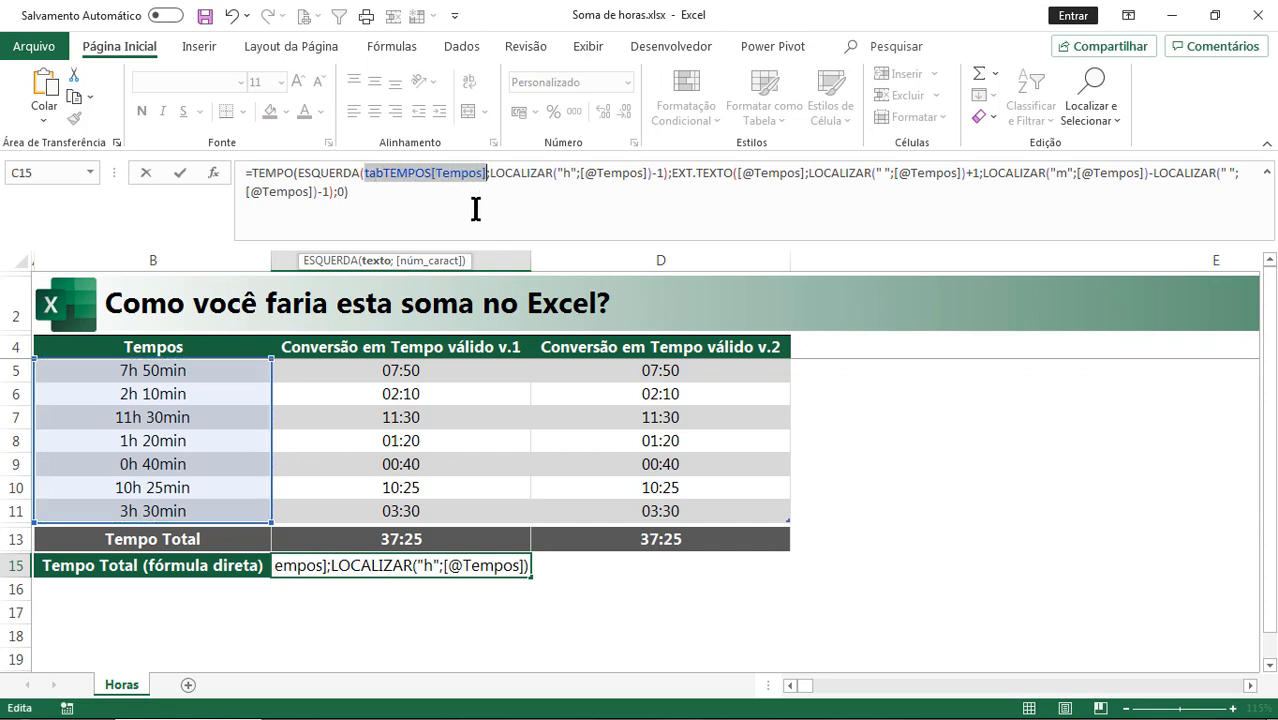
drag(583, 172, 650, 172)
key(ctrl+v)
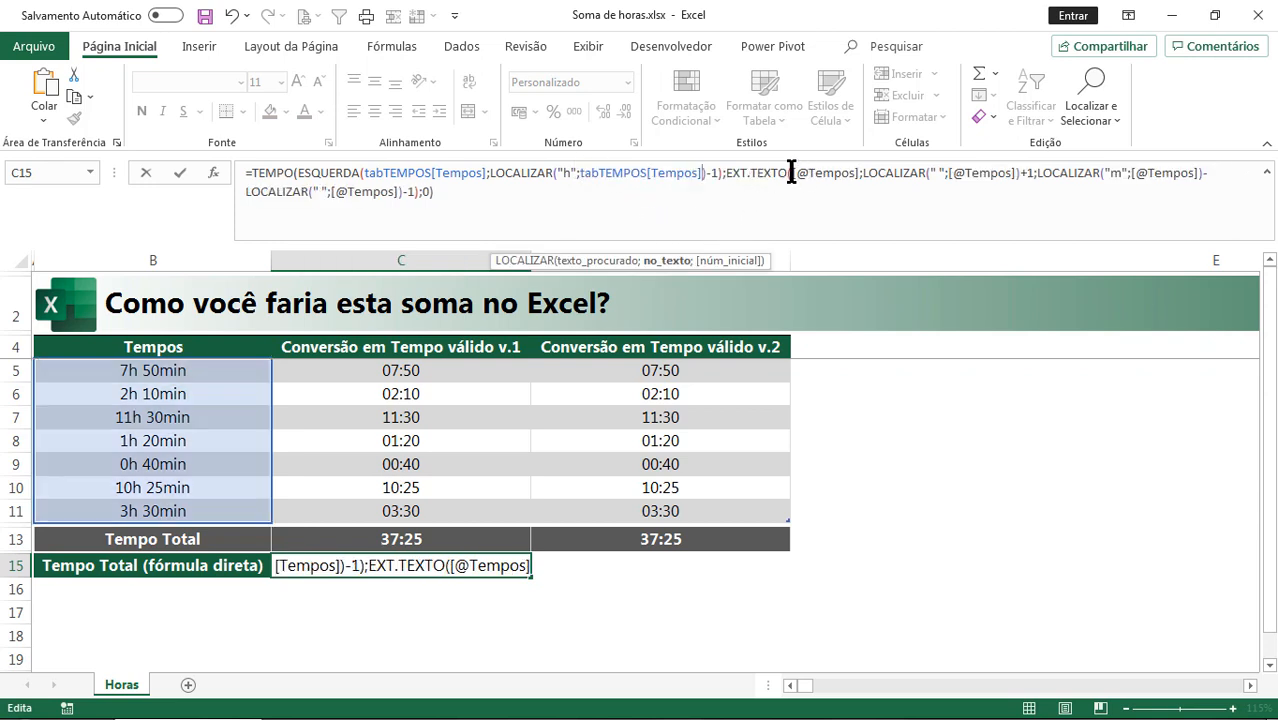
drag(793, 173, 862, 173)
key(ctrl+v)
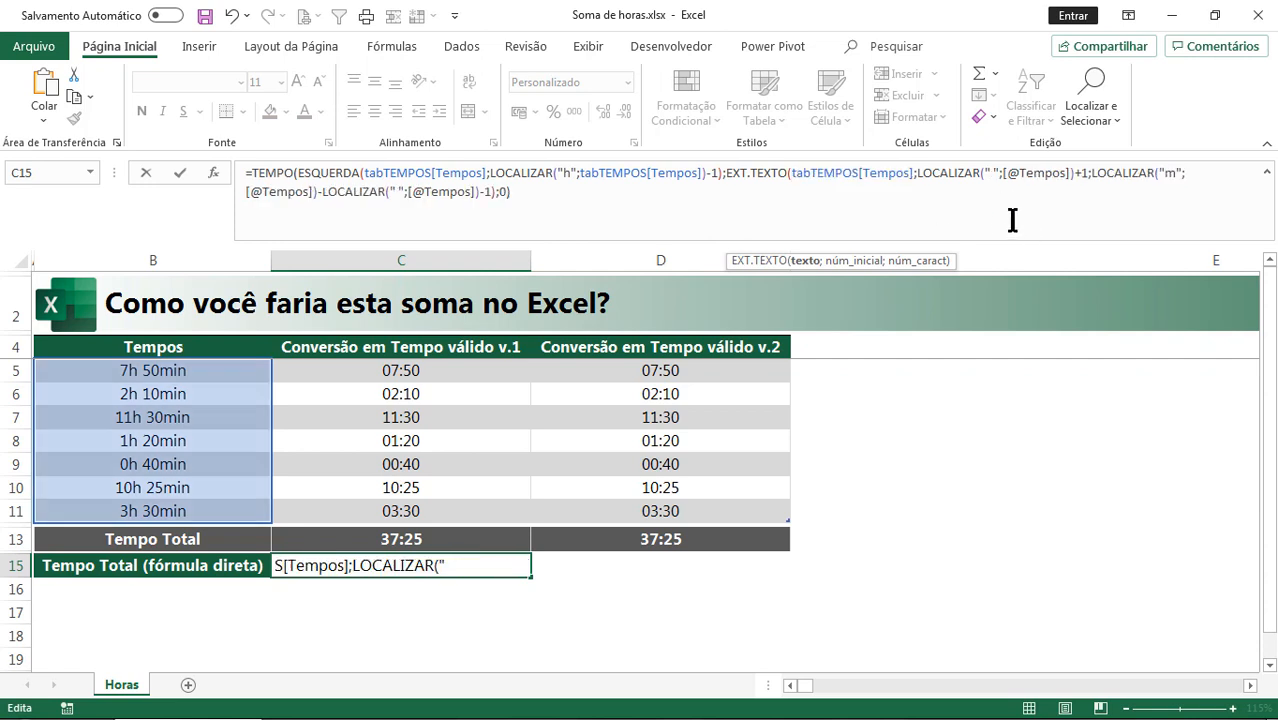
drag(1002, 173, 1068, 176)
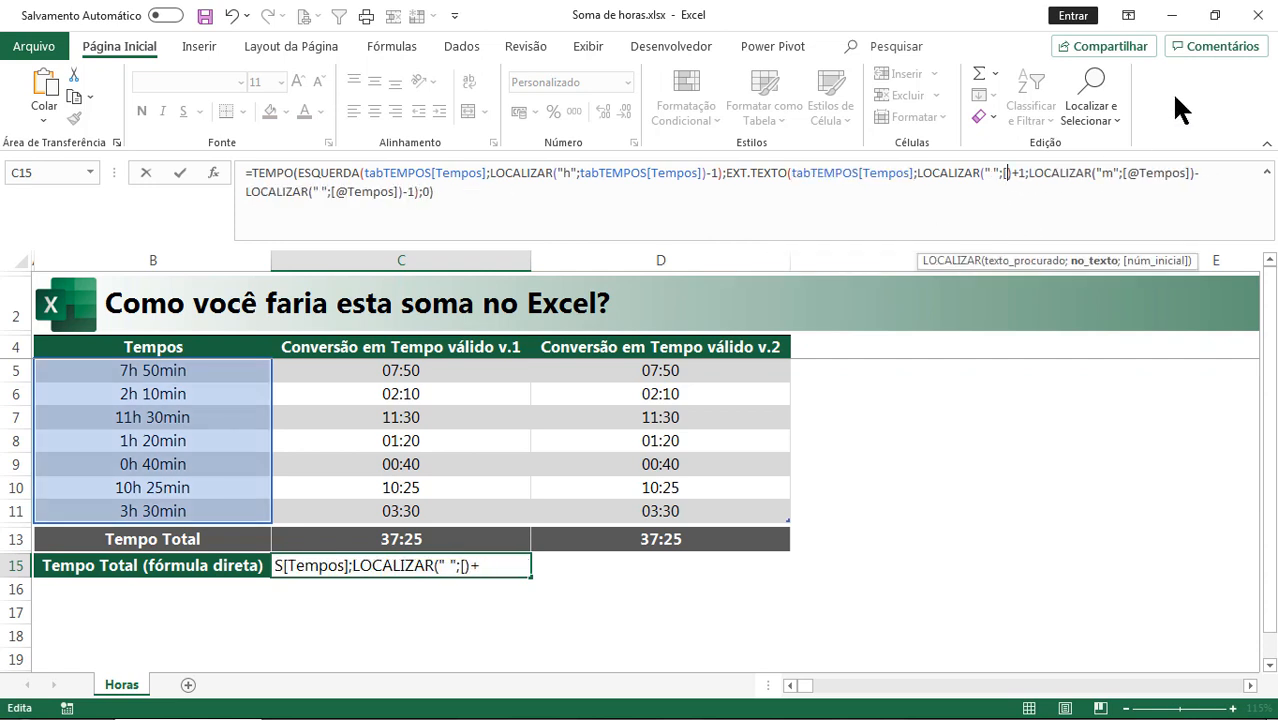
key(ctrl+v)
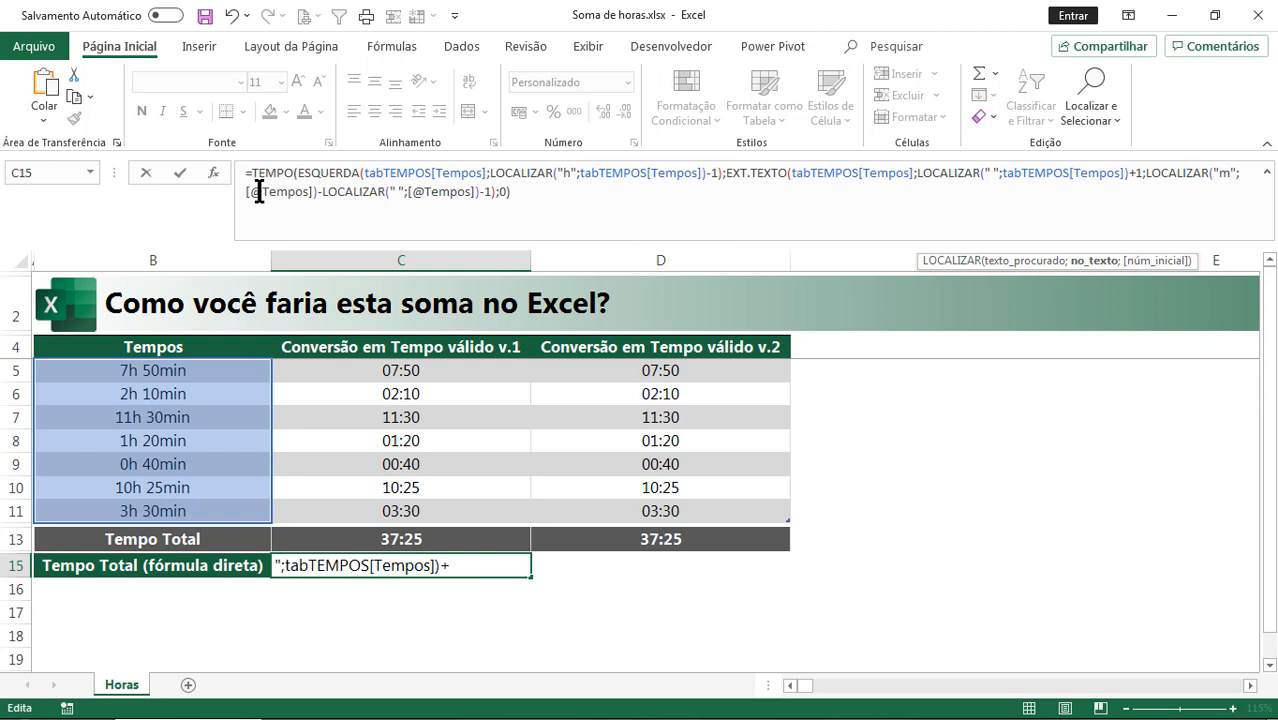
drag(247, 190, 302, 199)
key(ctrl+v)
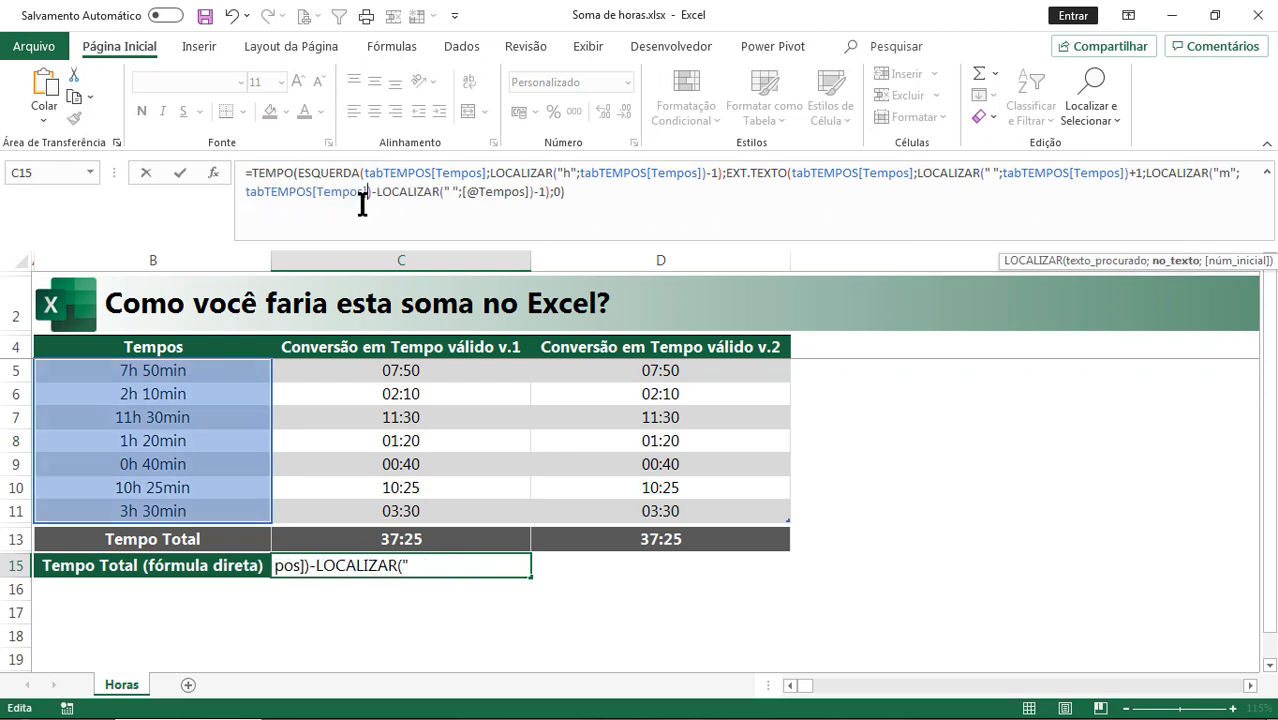
drag(465, 192, 522, 192)
key(BackSpace)
key(BackSpace)
key(Delete)
key(Delete)
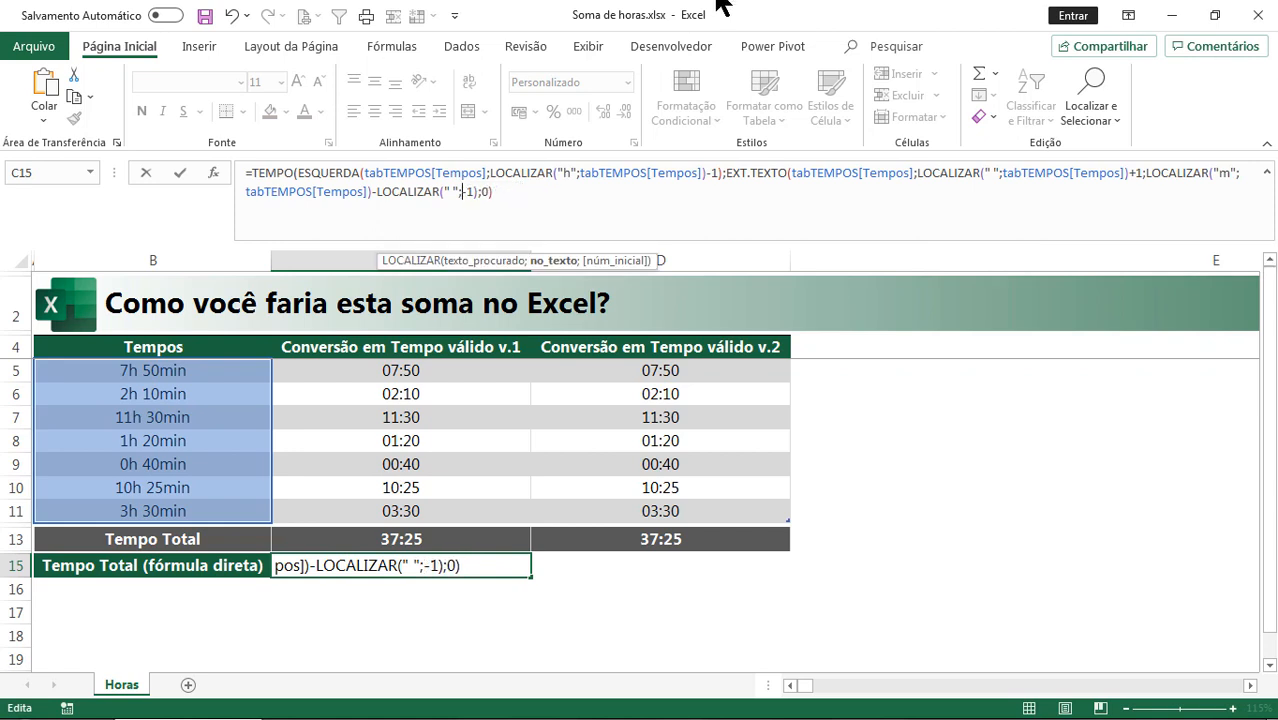
key(ctrl+v)
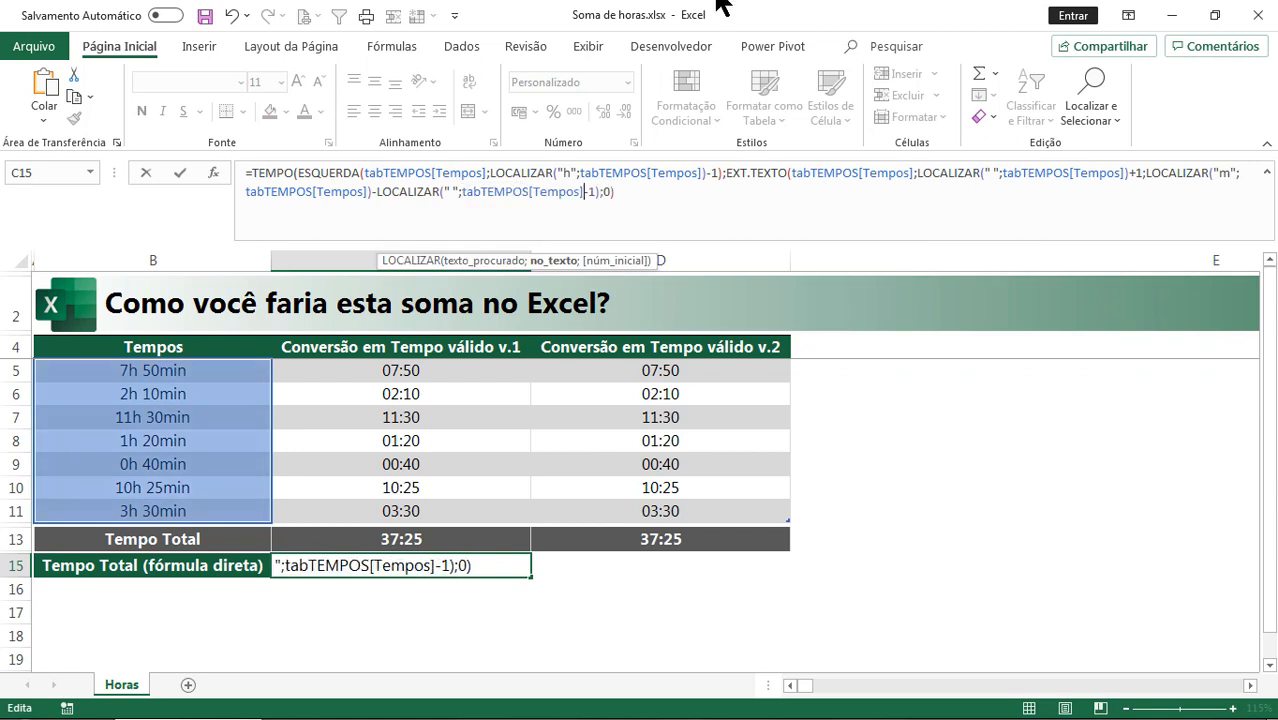
Step: Evaluate the whole TEMPO expression in place, examine the resulting array of times, and restore the formula
drag(614, 191, 257, 168)
click(639, 197)
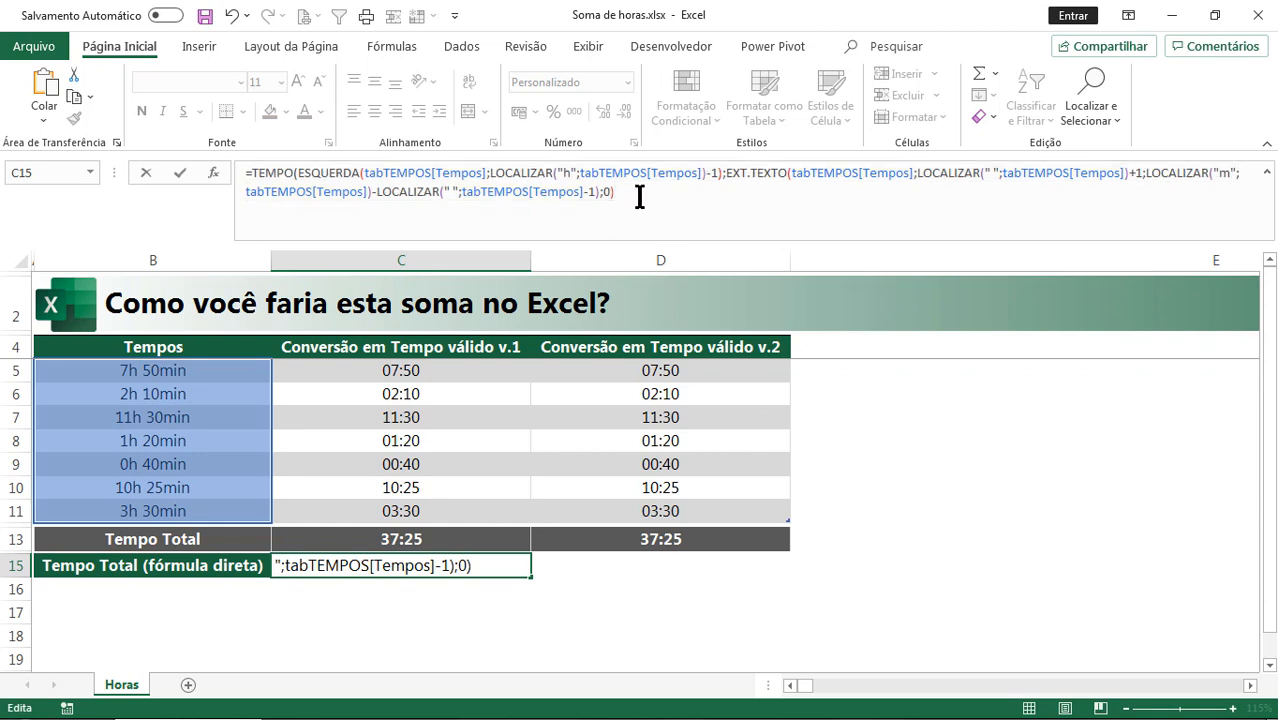
key(F9)
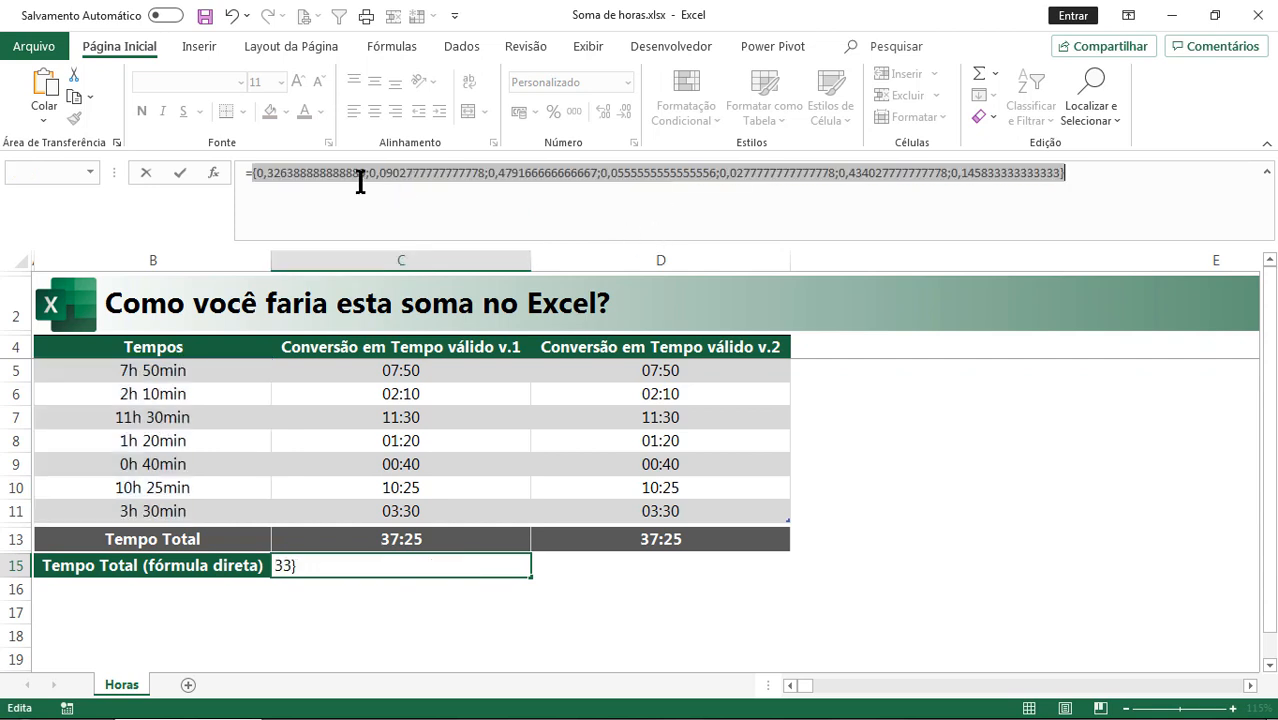
click(305, 177)
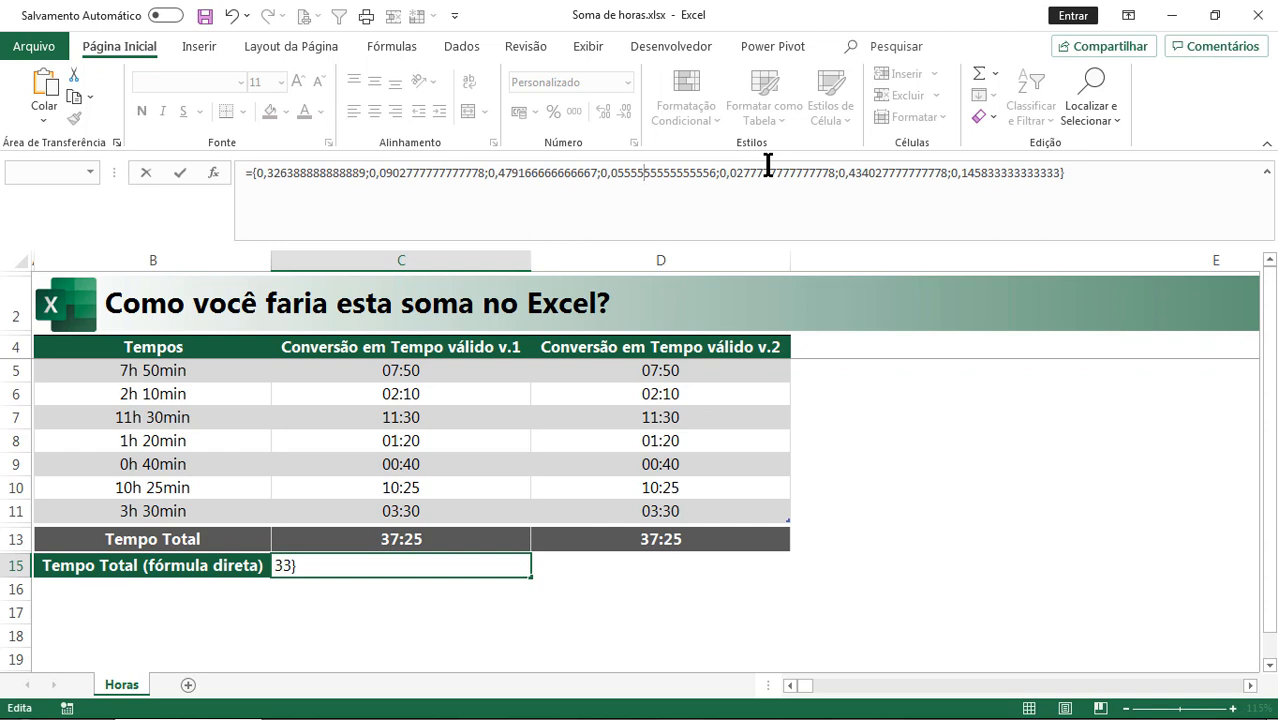
key(ctrl+z)
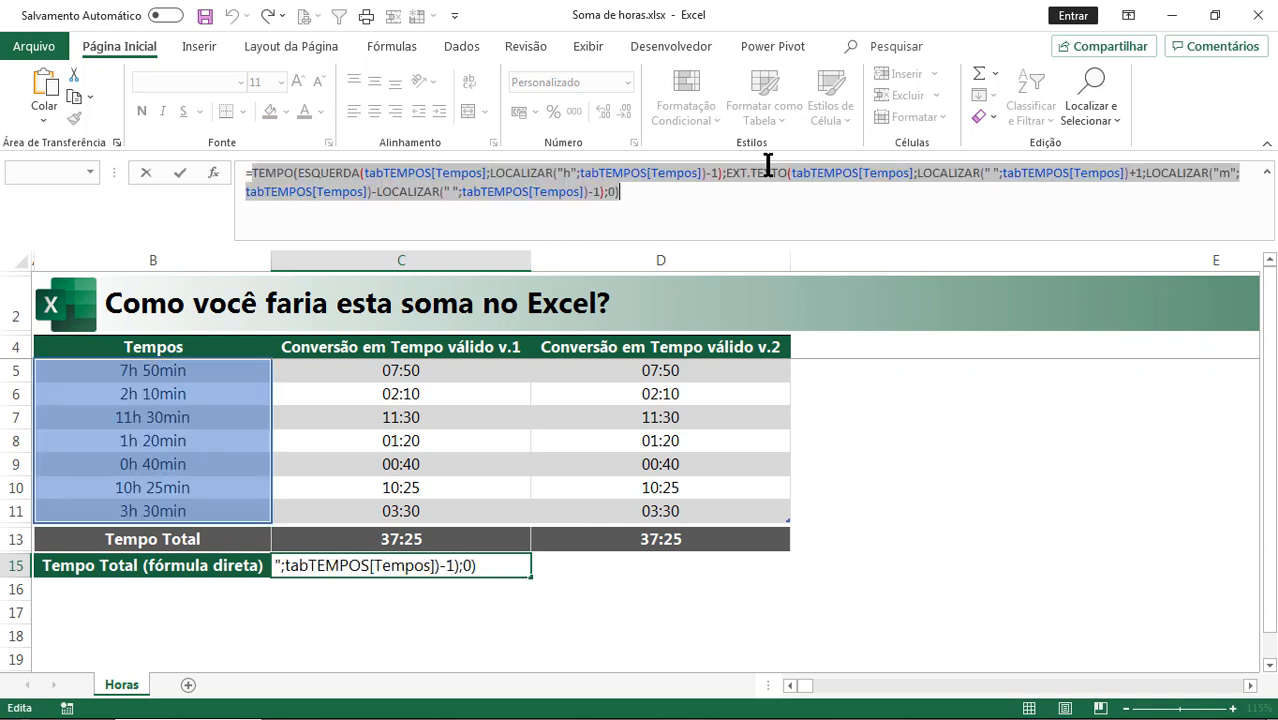
Step: Wrap the entire TEMPO expression in C15 in SOMARPRODUTO and add its closing parenthesis
click(661, 190)
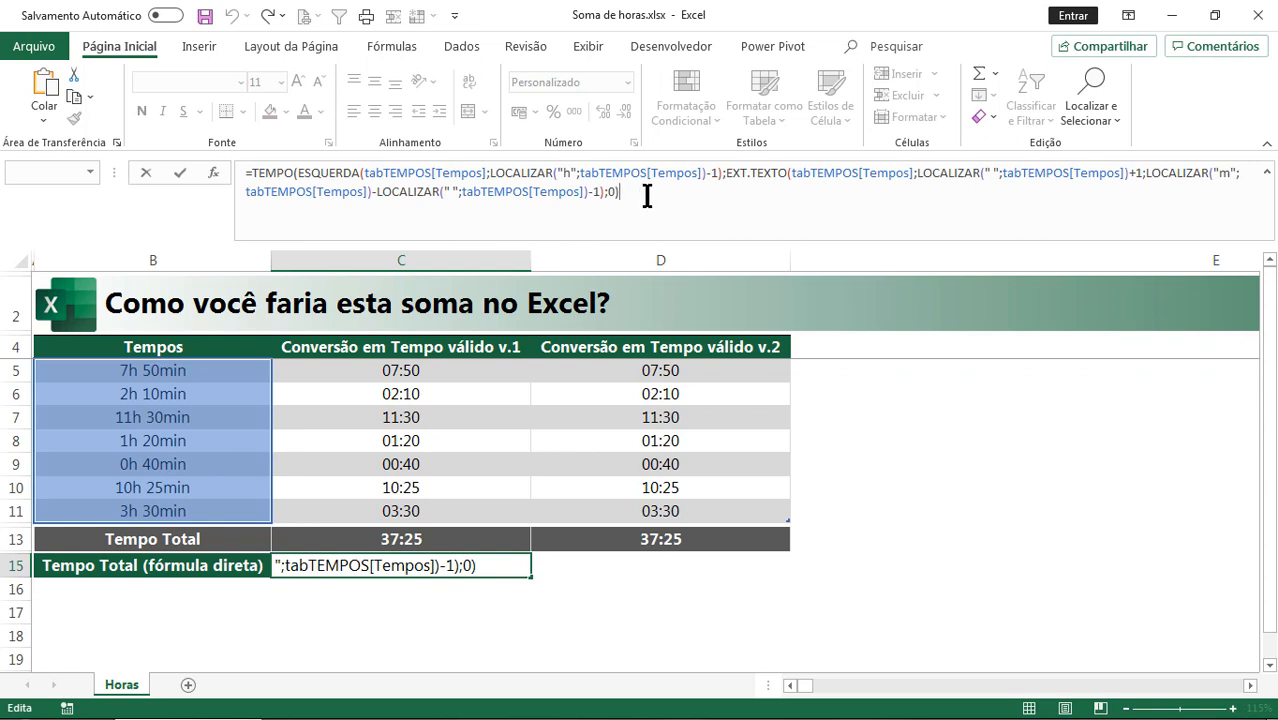
drag(647, 196, 254, 173)
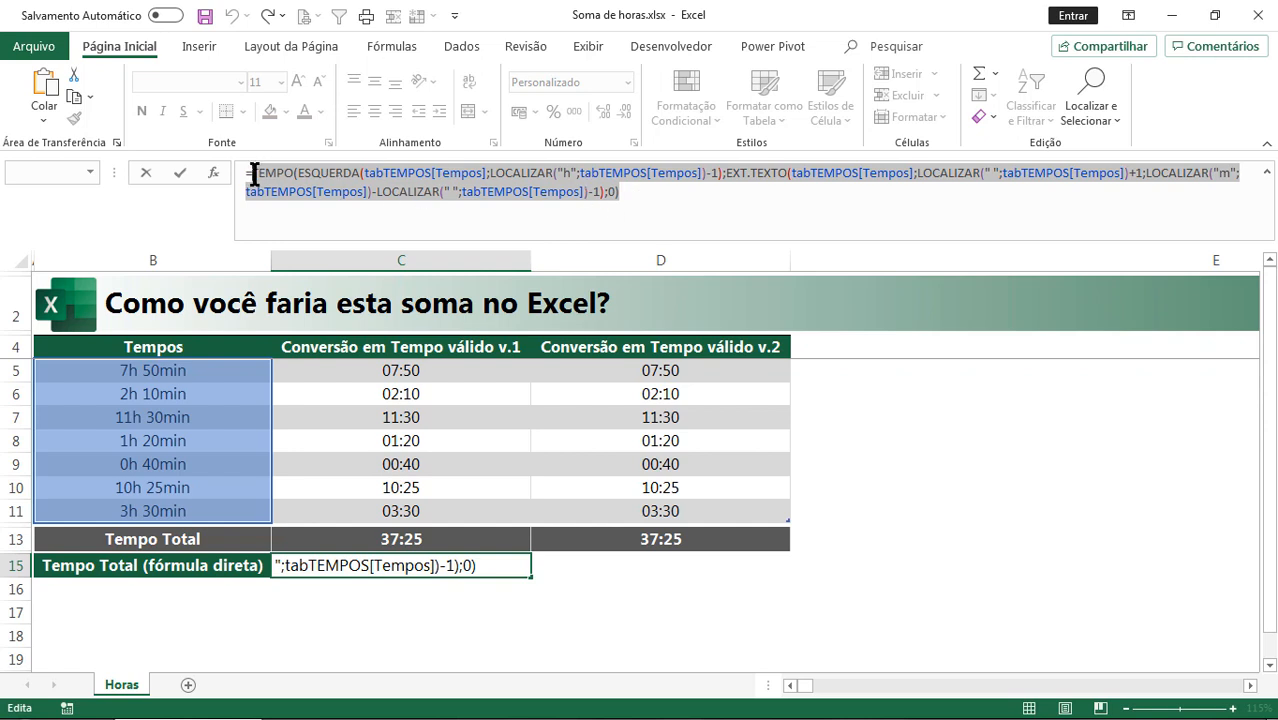
click(254, 173)
text(soma)
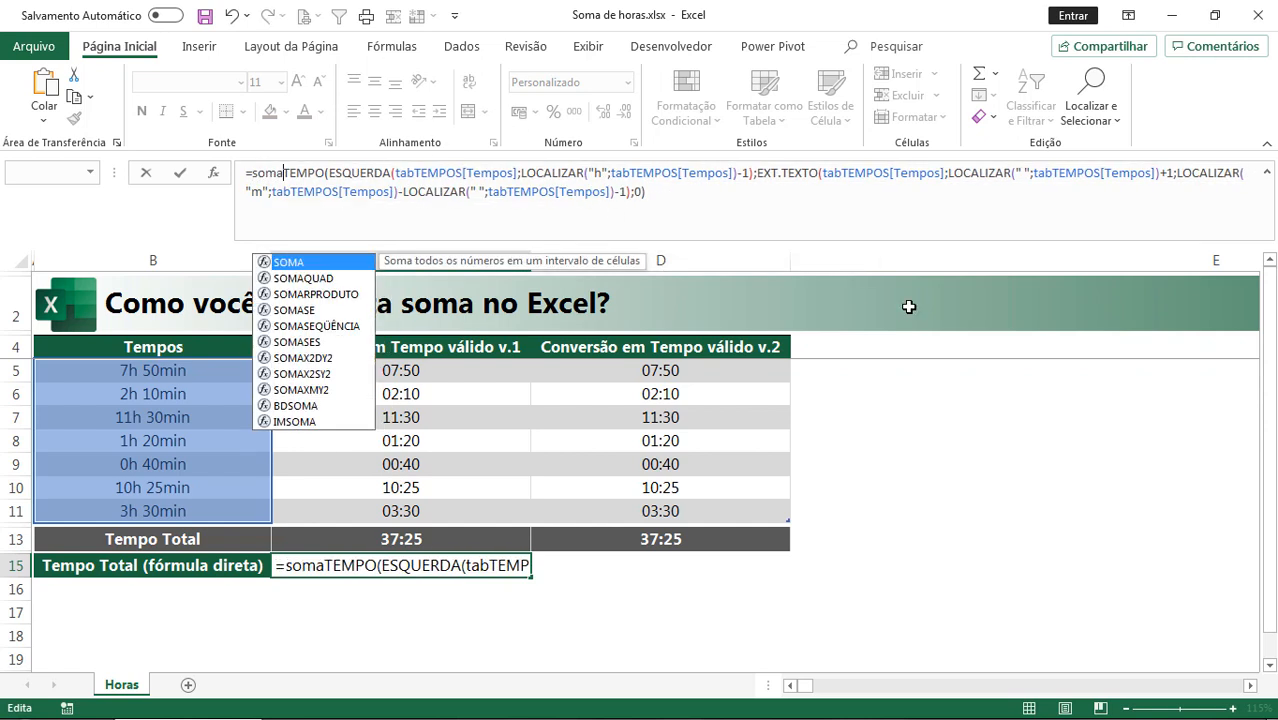
key(Down)
key(Down)
key(Tab)
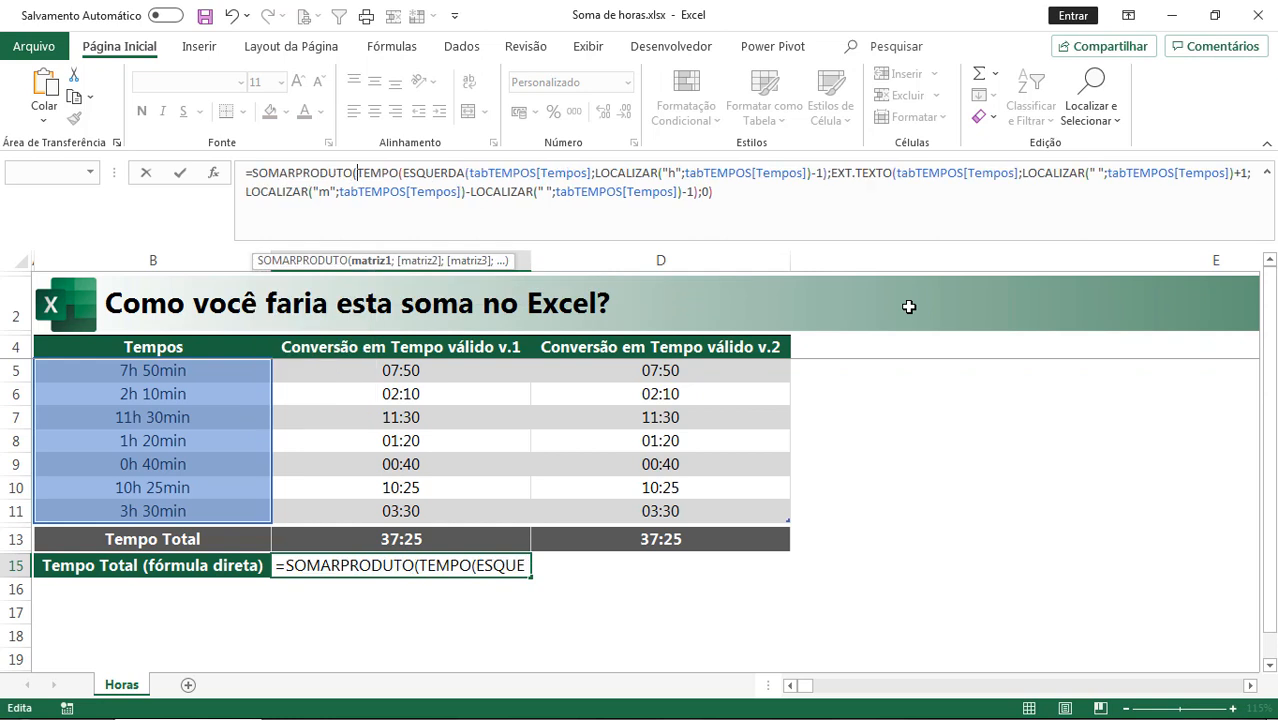
click(788, 203)
text())
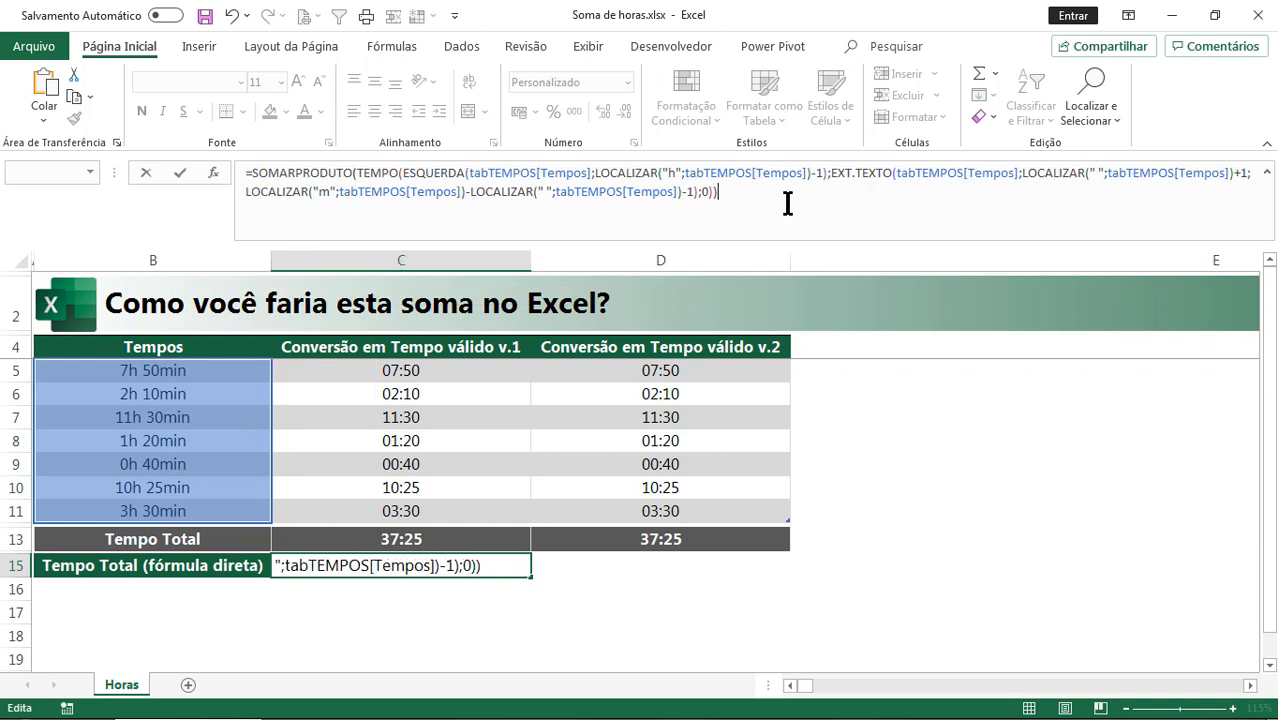
Step: Commit the SOMARPRODUTO formula in C15, reselect the cell, and shrink the formula bar to two lines
key(Return)
key(Up)
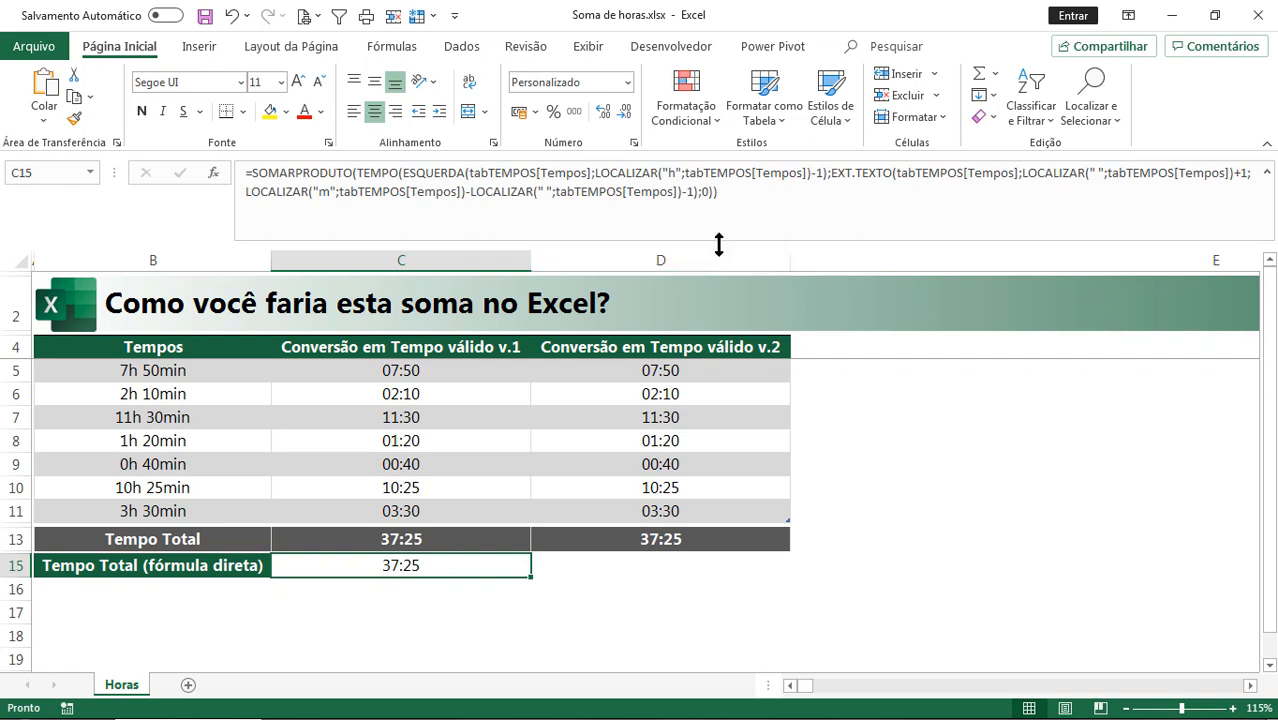
drag(719, 243, 718, 221)
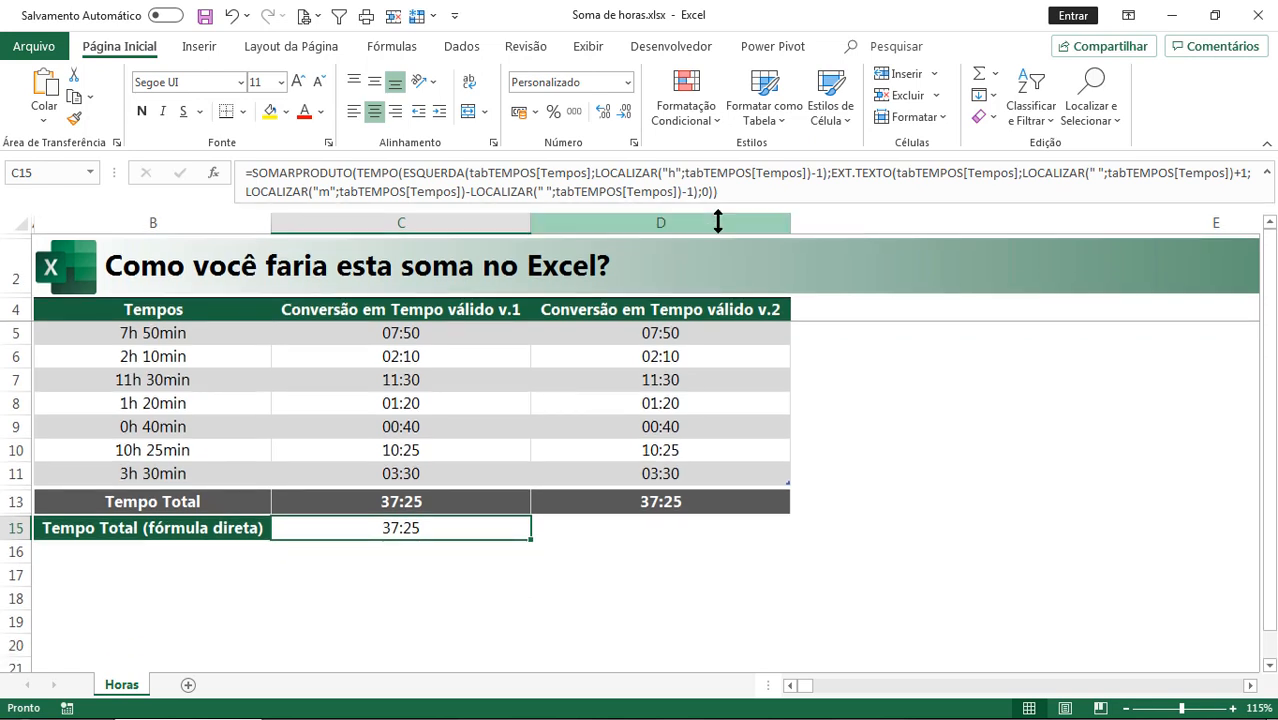
Step: Compare the version 1 conversion formula in C5 and the SOMA total in C13 with the direct formula in C15
click(450, 332)
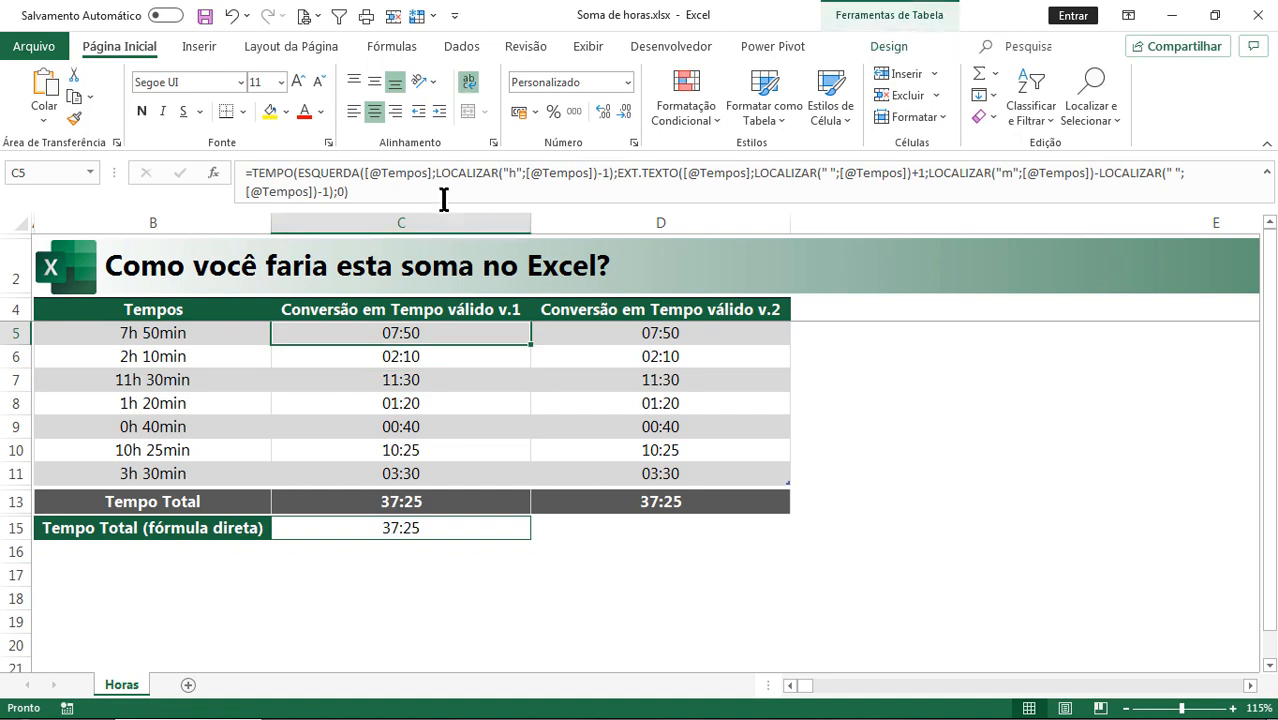
click(447, 506)
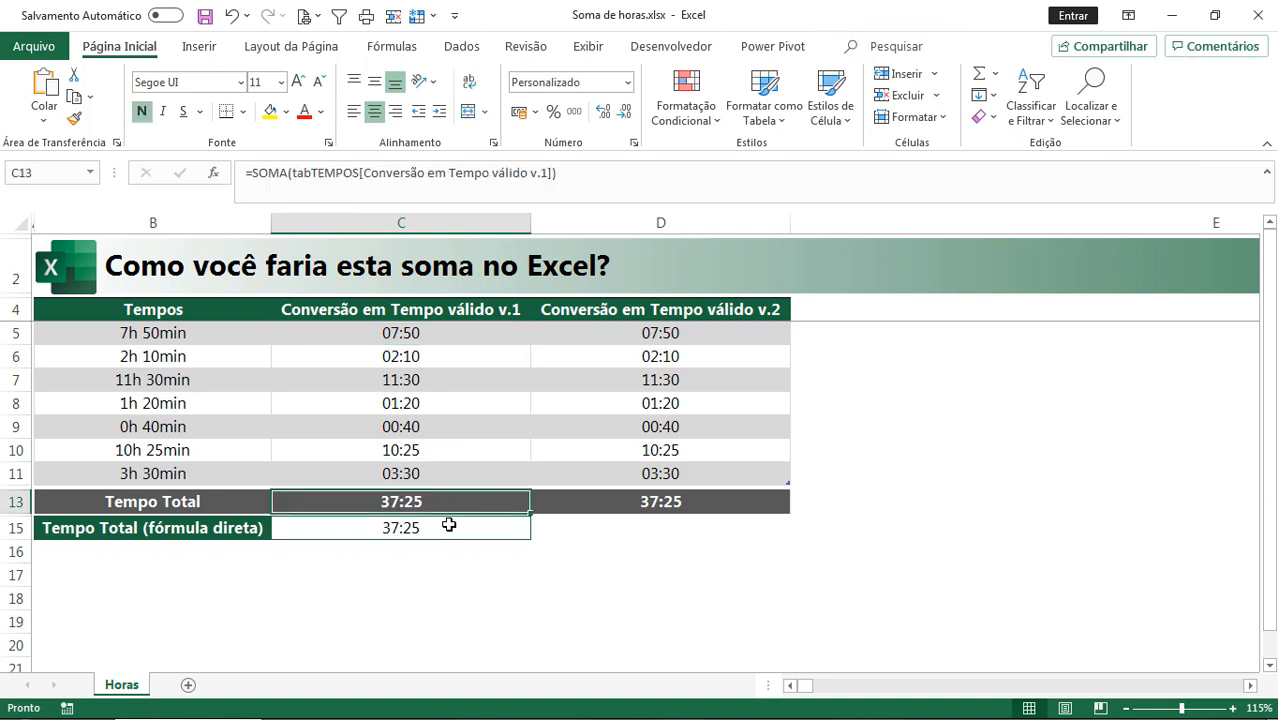
click(448, 524)
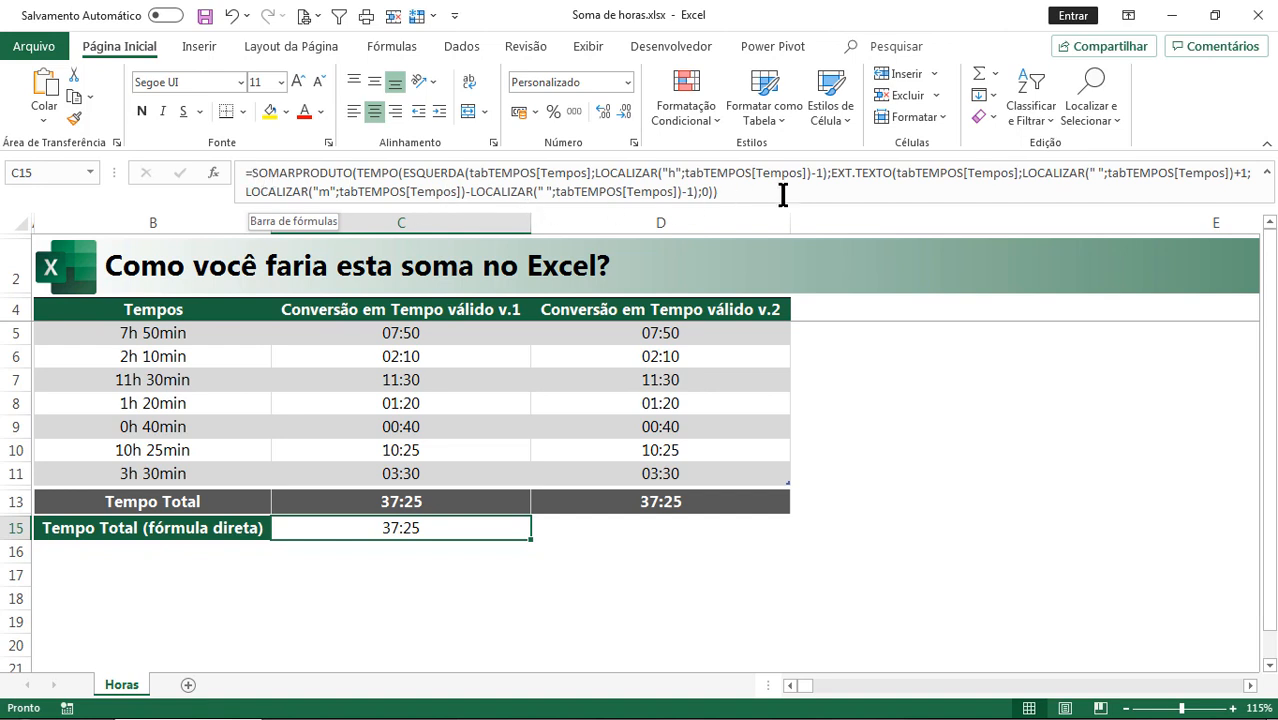
Step: Evaluate the matriz1 argument of SOMARPRODUTO in C15 to inspect the times it sums, and restore the original expression
click(402, 175)
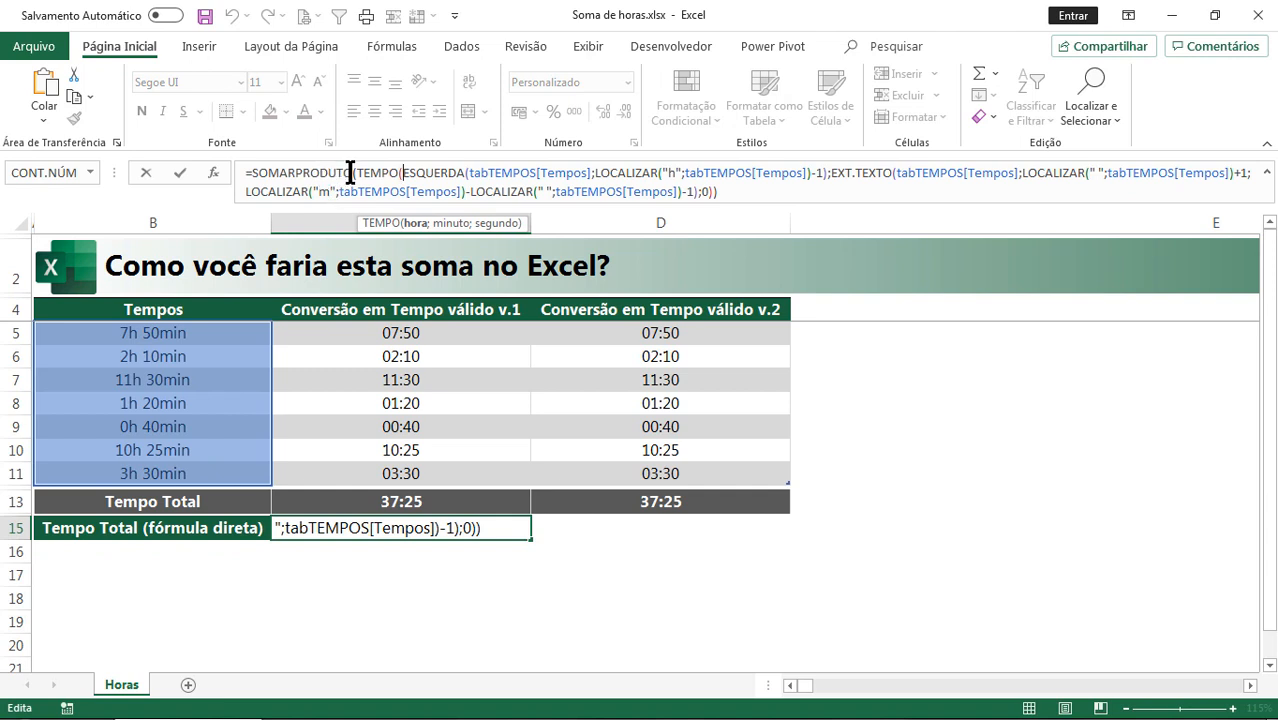
click(352, 173)
click(383, 224)
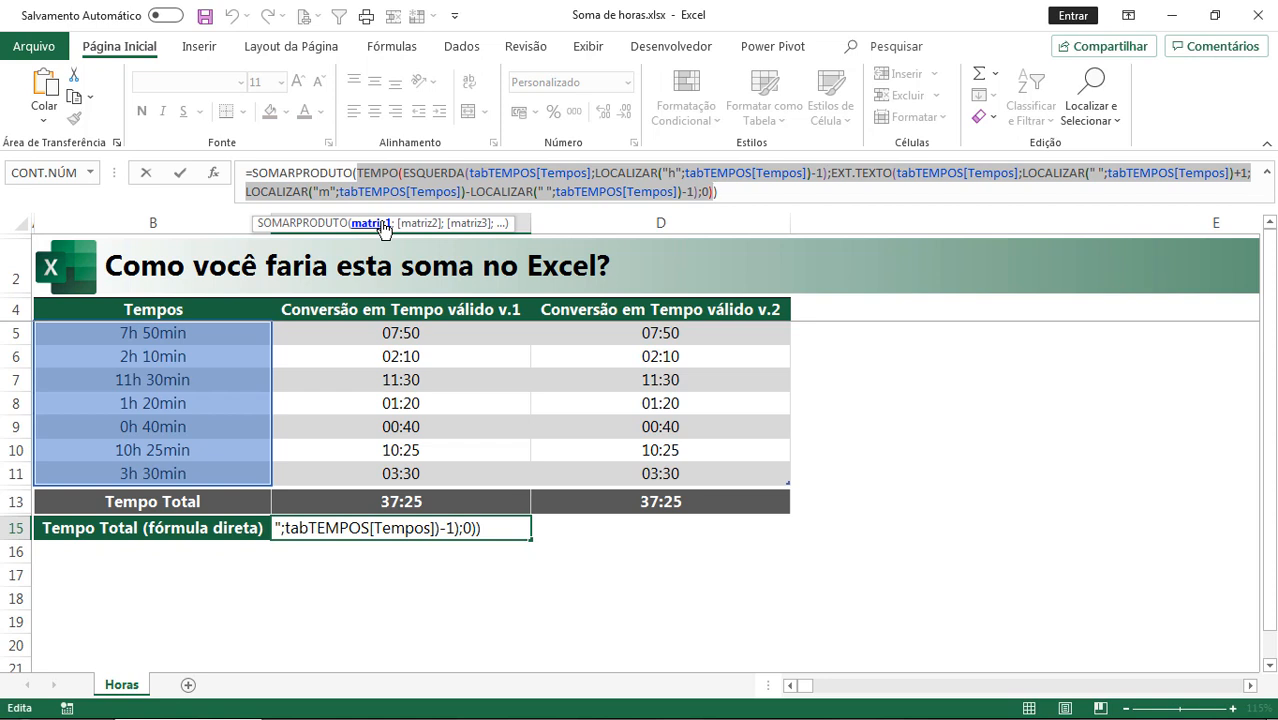
key(F9)
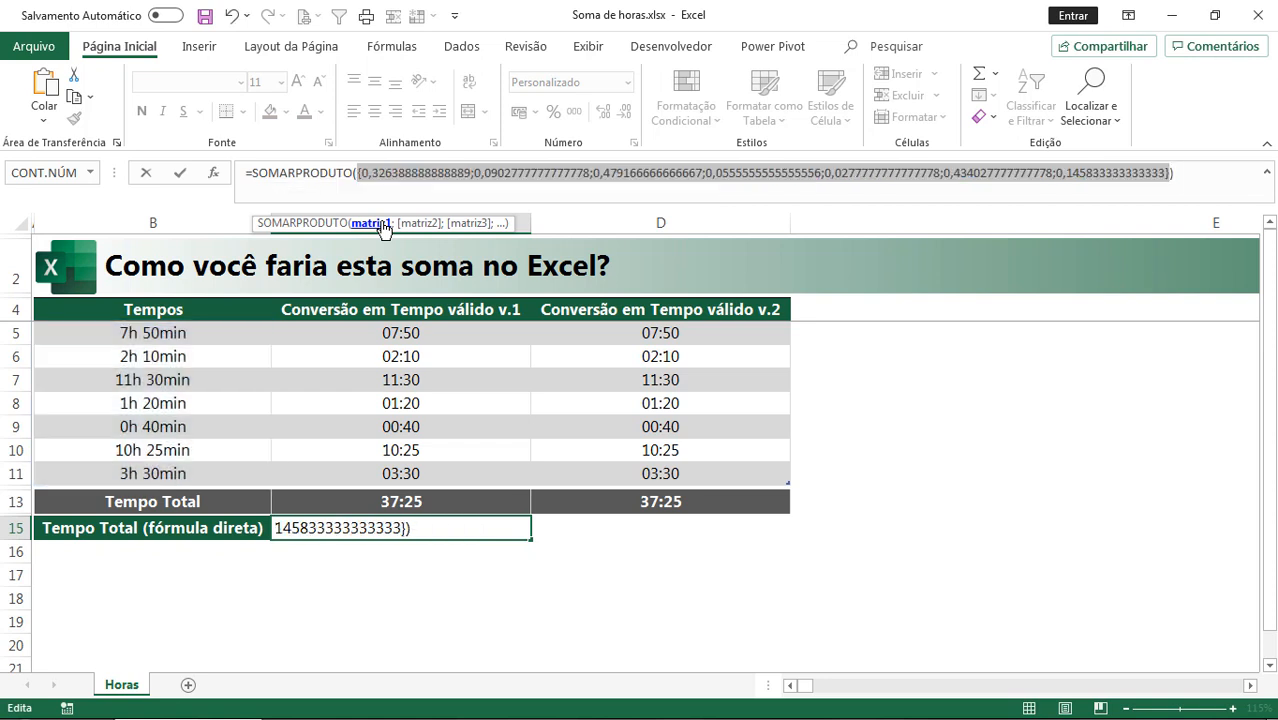
key(ctrl+z)
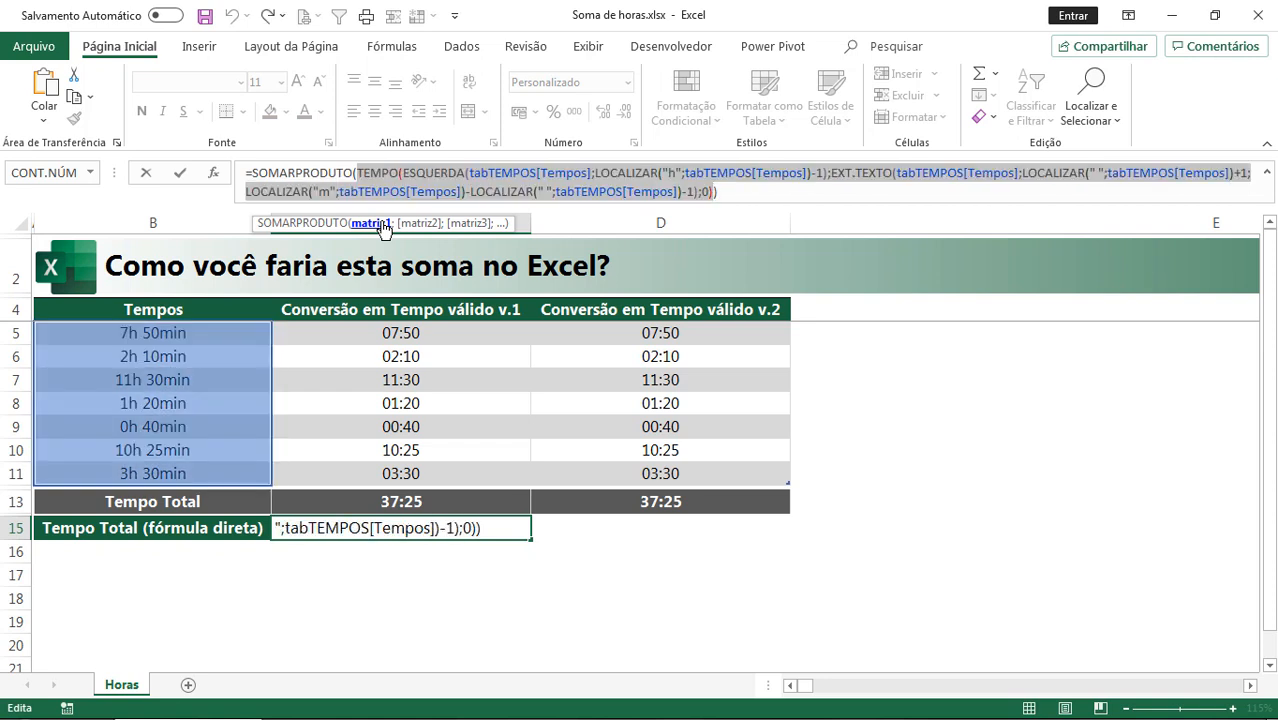